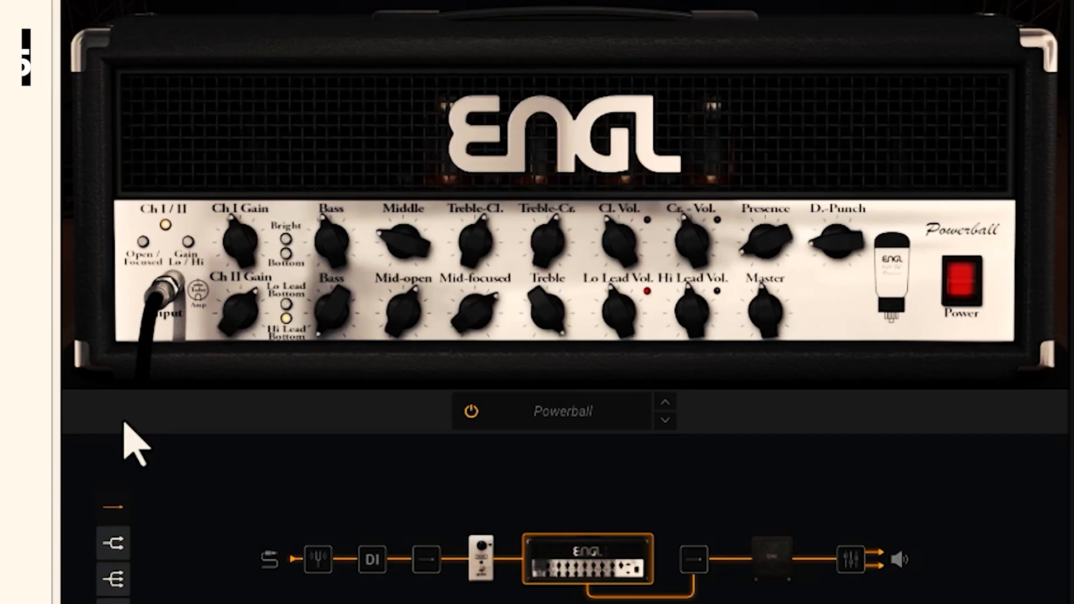
- Examine the ENGL E 412 Standard cabinet and its two microphones in the guitar track's AmpliTube signal chain
click(772, 558)
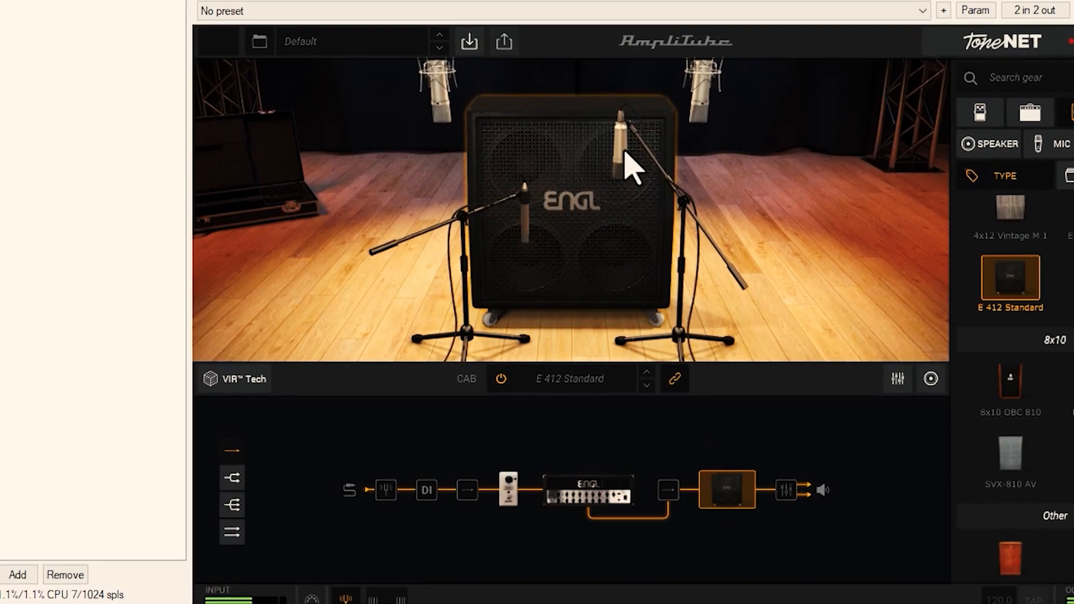
click(624, 147)
click(524, 215)
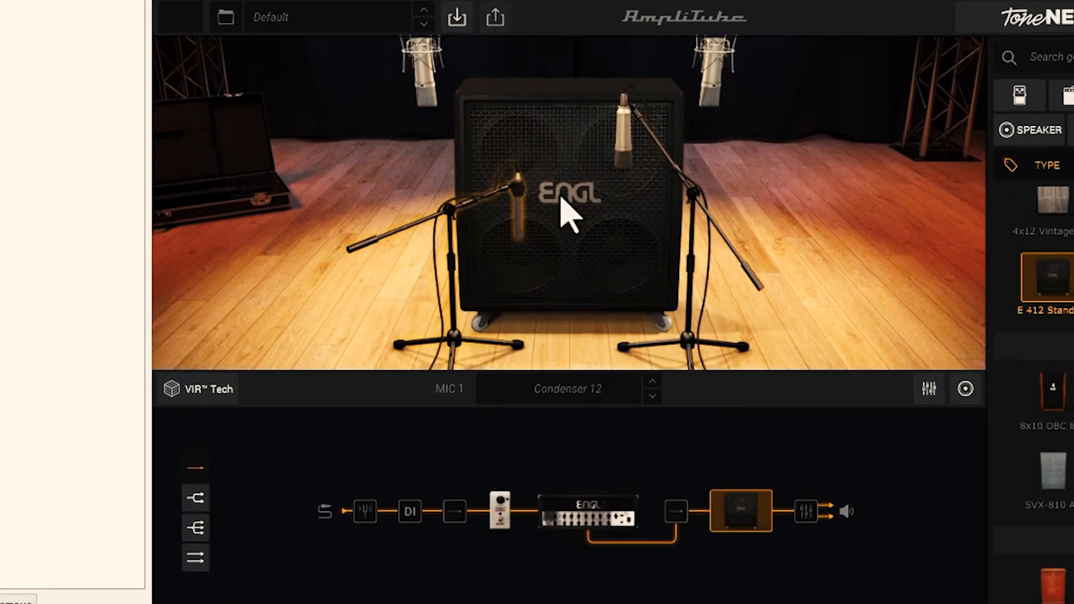
click(560, 198)
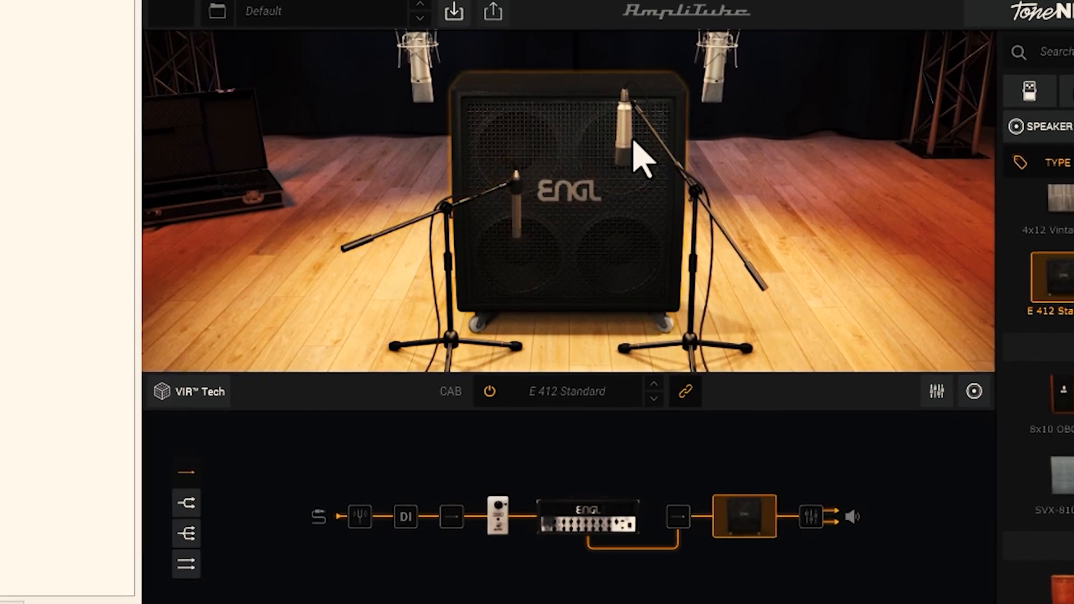
click(519, 218)
click(622, 150)
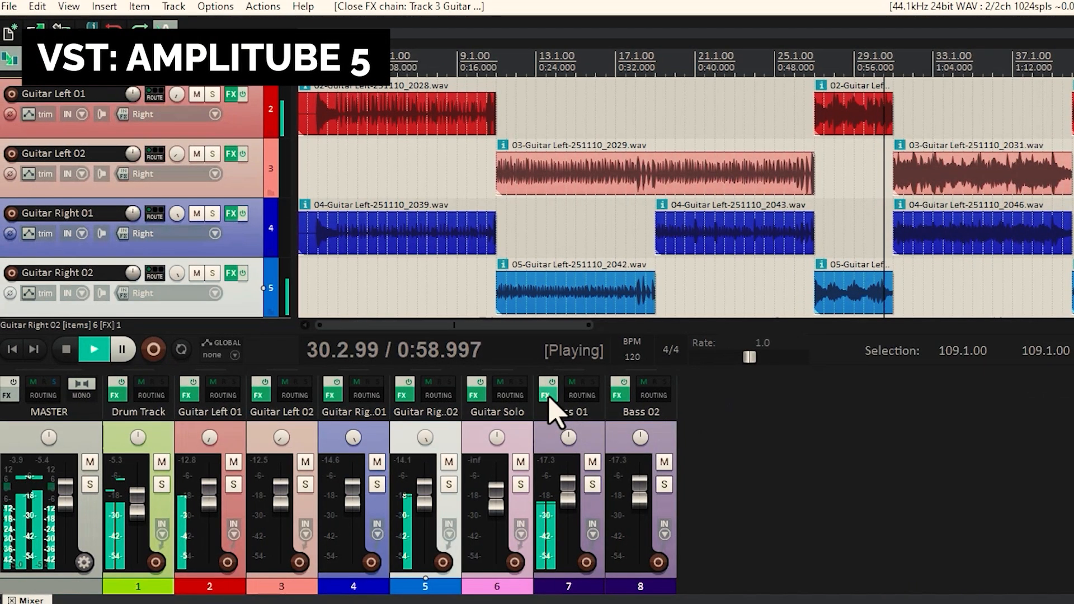
- Open the Bass 01 track's effects and examine the Solid State Bass Preamp and the effect at the end of the chain
click(546, 394)
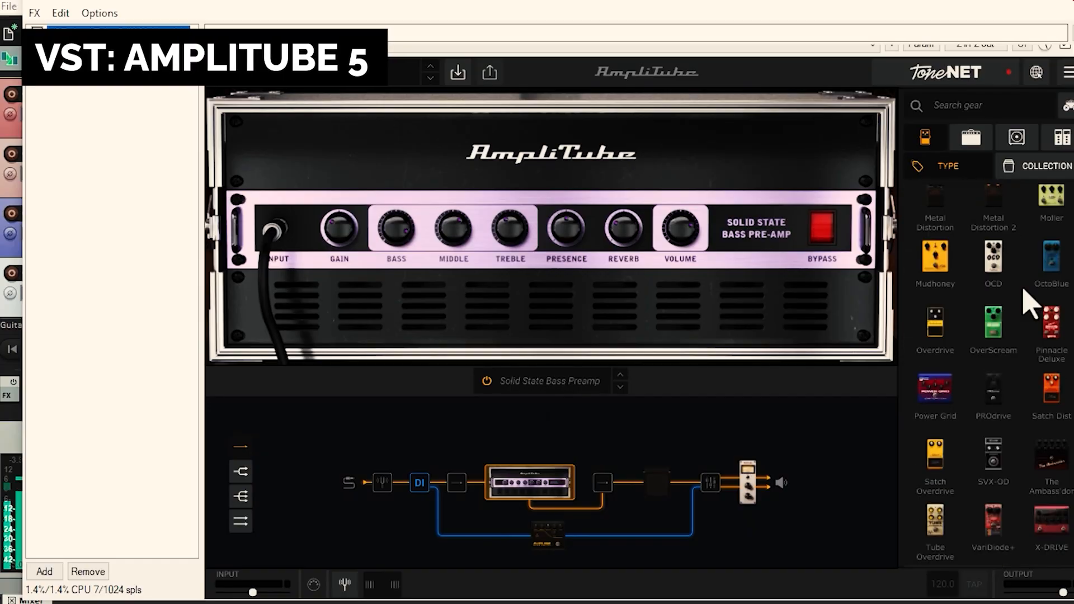
scroll(1035, 300, up, 3)
click(570, 504)
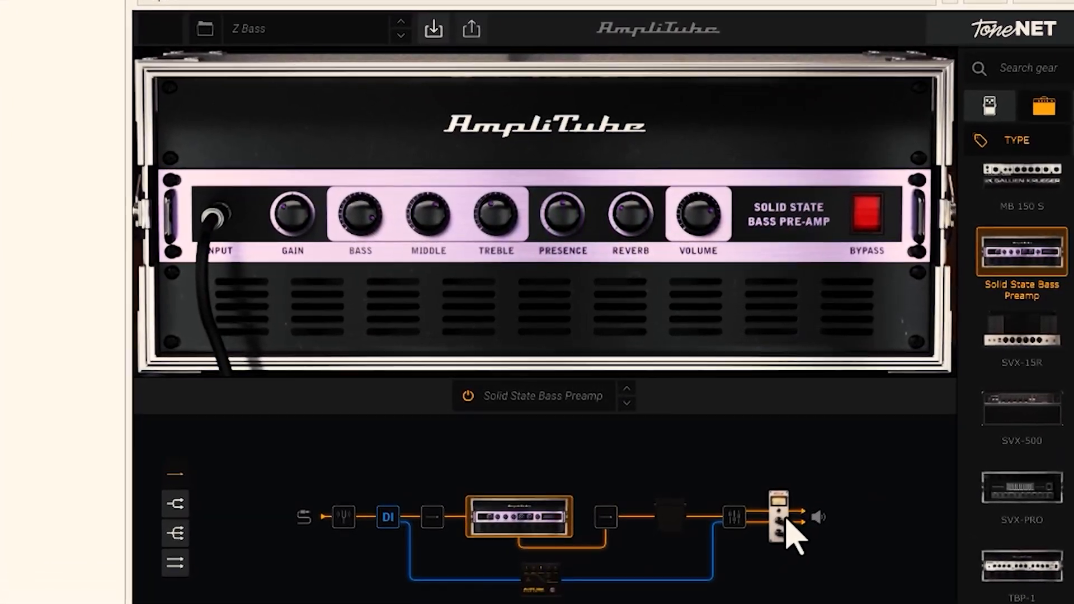
click(786, 520)
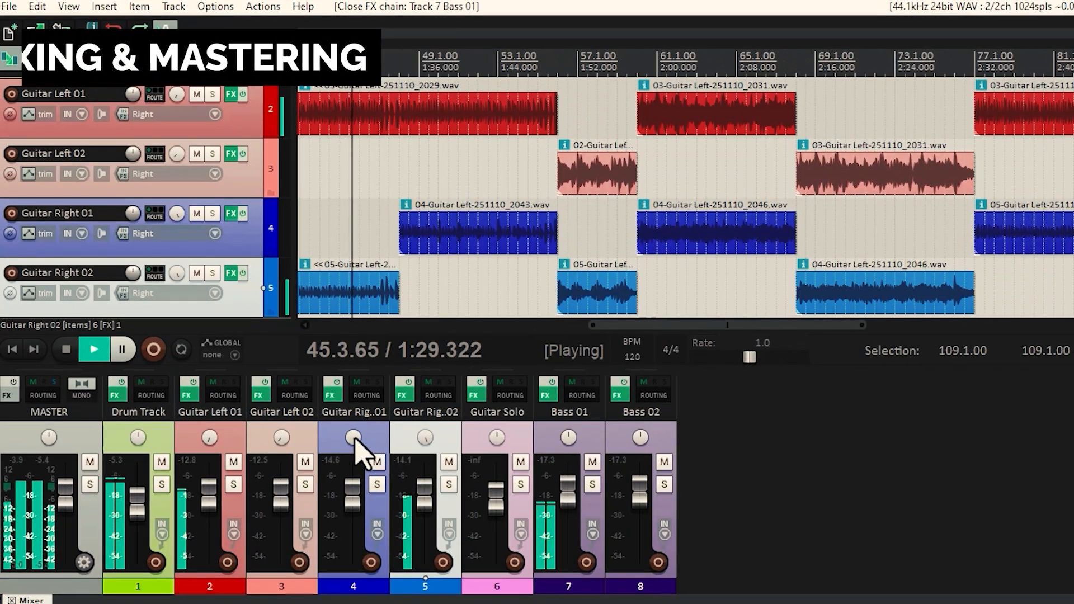
- Try centring the pan of the Guitar Right 01 track, and undo the pan change
mouse_move(355, 439)
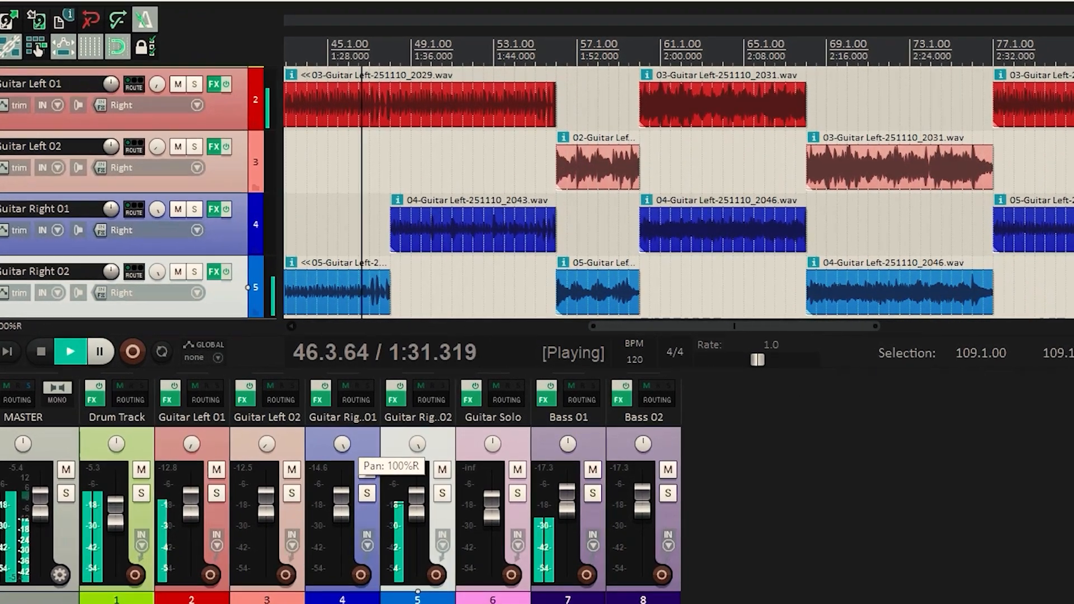
right_click(353, 438)
key(Escape)
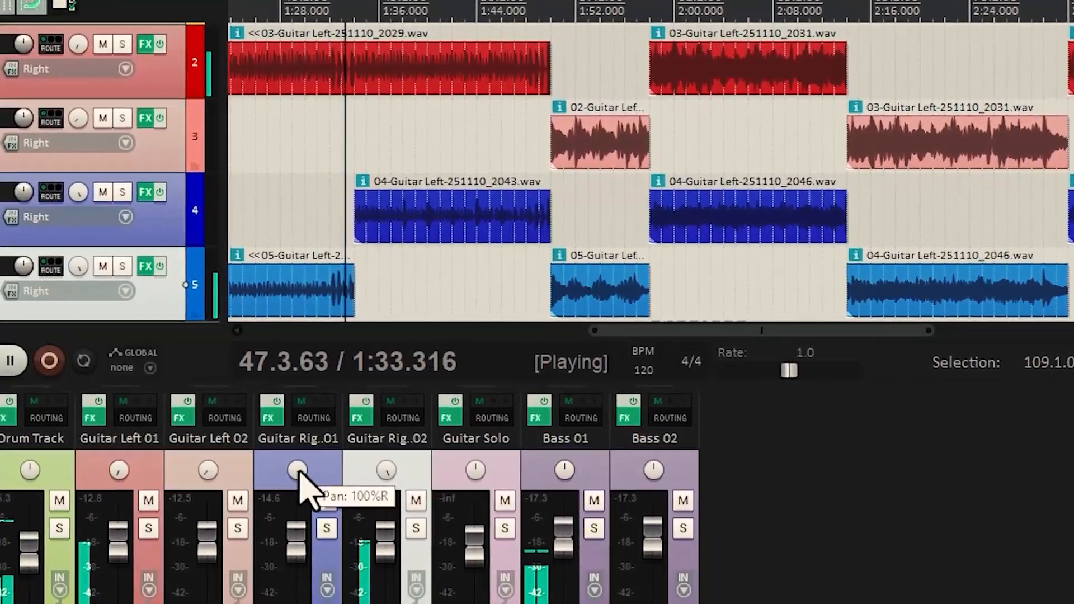
double_click(320, 458)
double_click(355, 470)
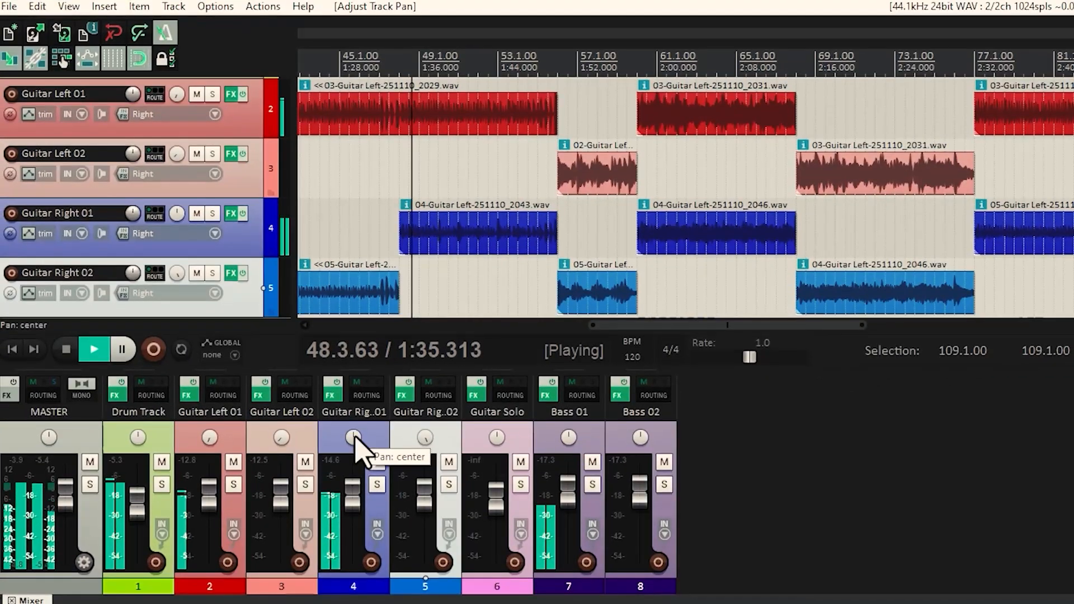
key(ctrl+z)
key(ctrl+z)
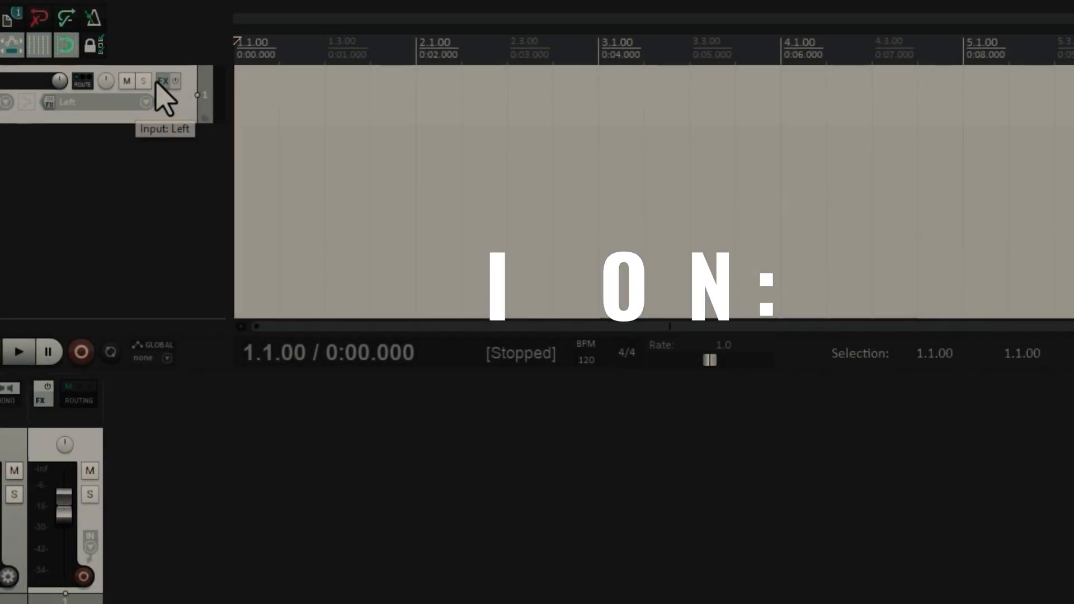
- Add the EZdrummer (Toontrack) virtual instrument to Track 1
click(158, 96)
scroll(553, 194, down, 1)
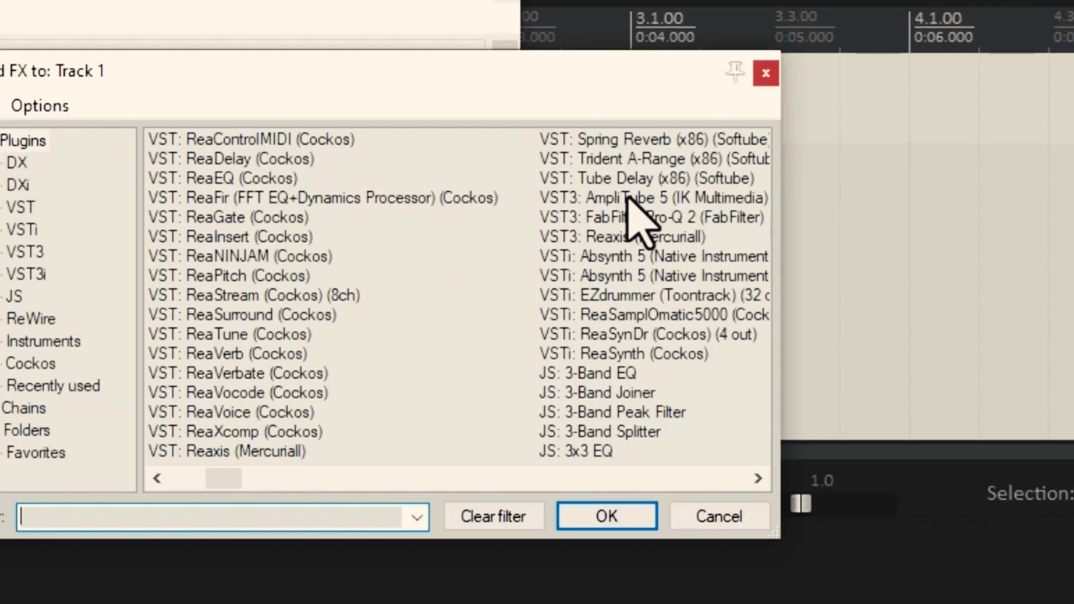
click(610, 294)
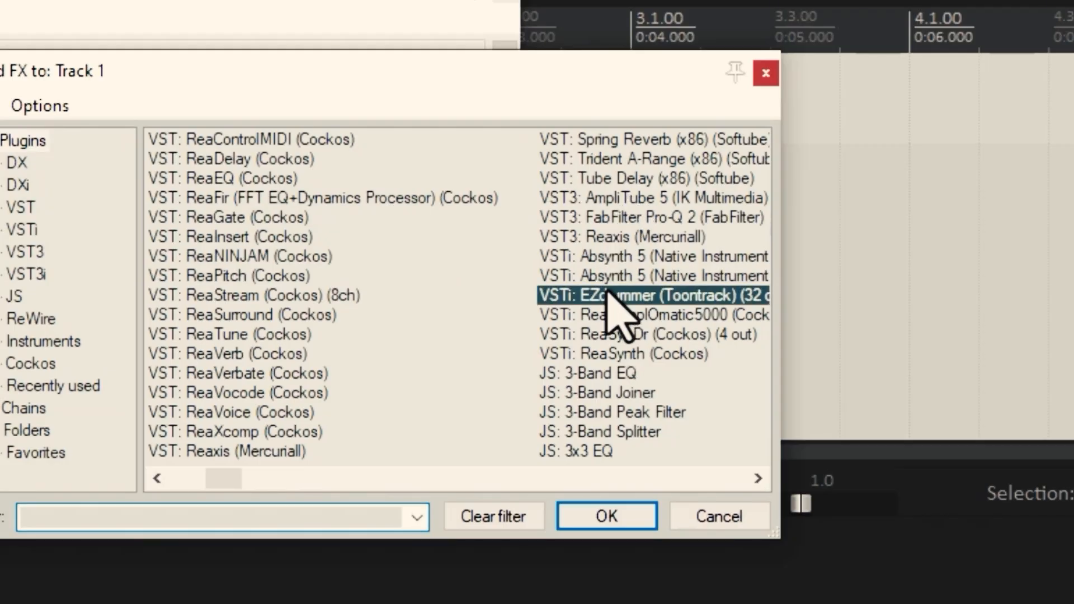
click(606, 515)
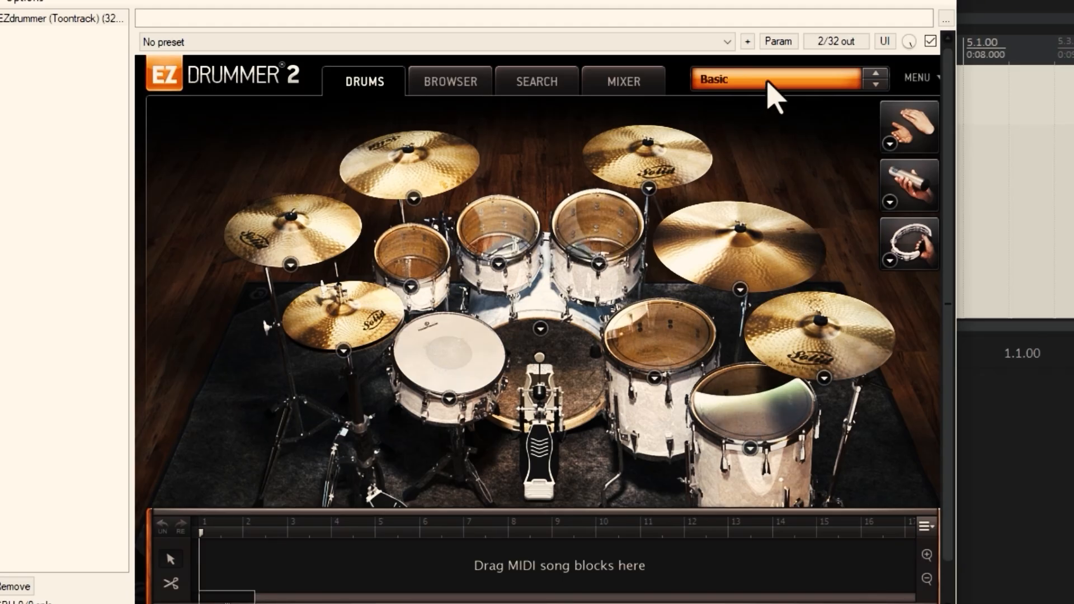
- Open EZdrummer's groove browser and briefly play the project with the timeline uncovered
click(457, 83)
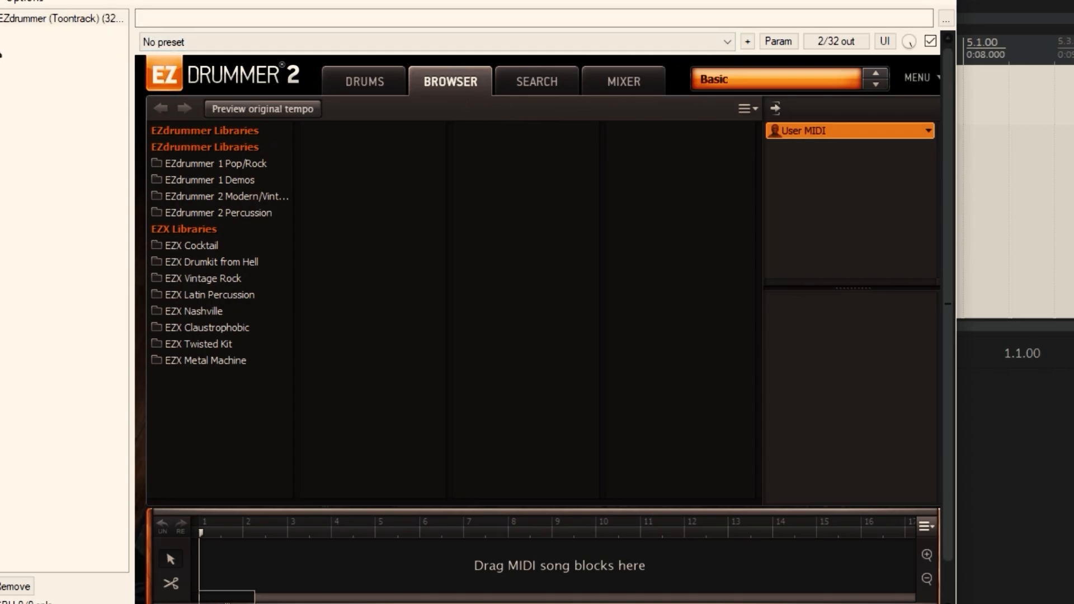
drag(65, 1, 241, 369)
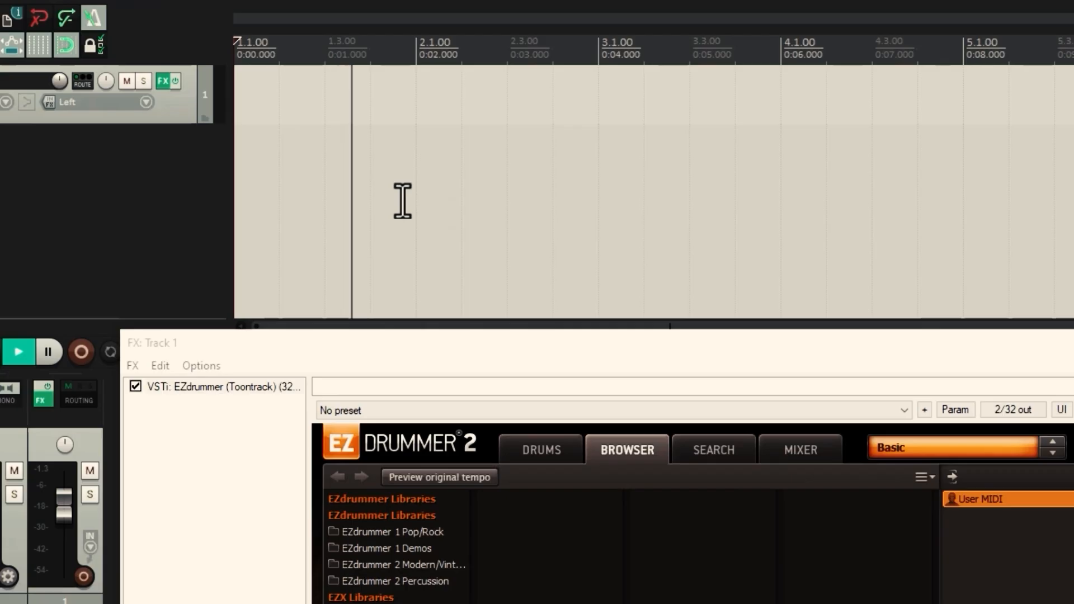
key(space)
drag(579, 360, 446, 113)
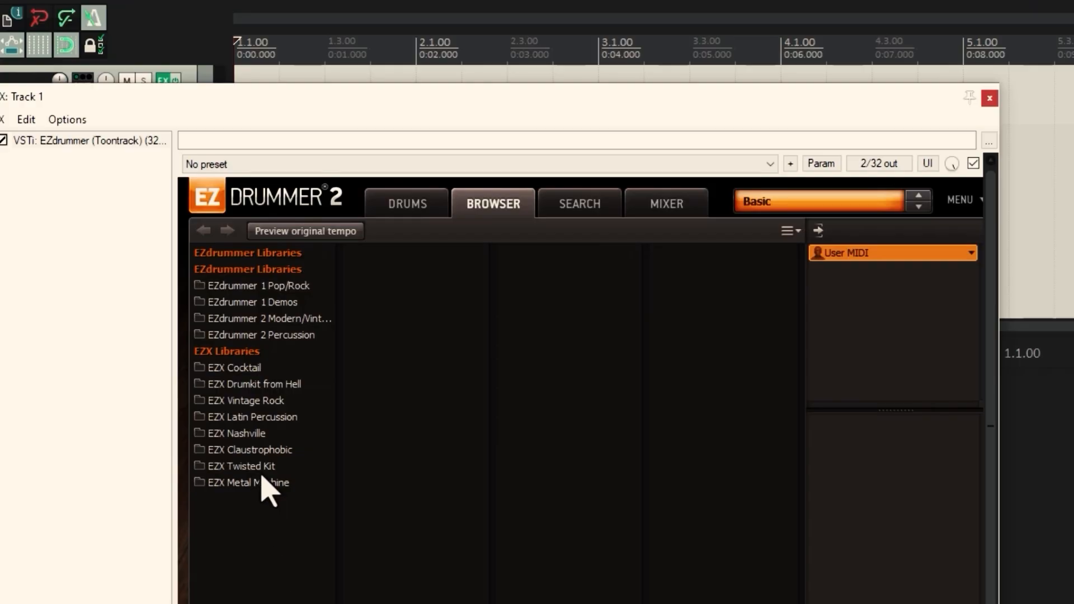
- Preview the Hats Halfopen pattern of American Groove 01 from the EZX Vintage Rock library's Standard Tempo Rock grooves
click(213, 401)
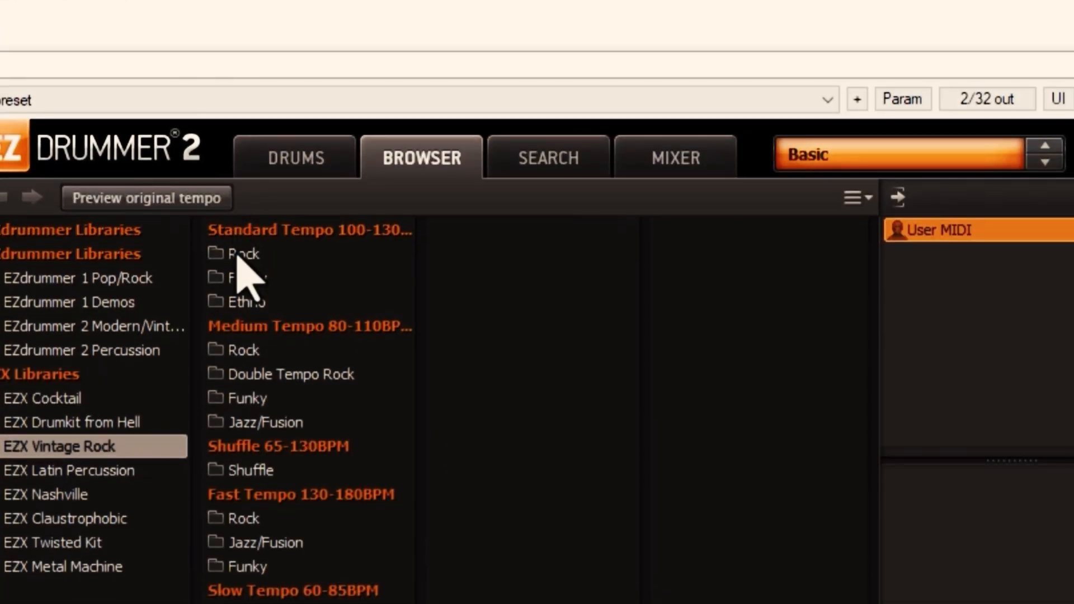
click(371, 269)
click(454, 259)
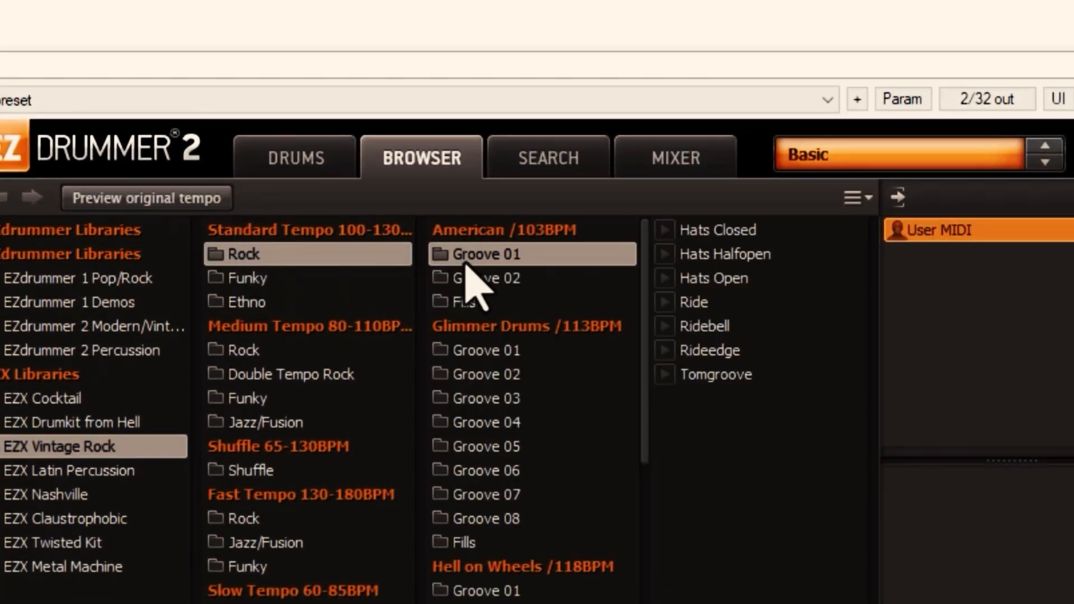
click(668, 253)
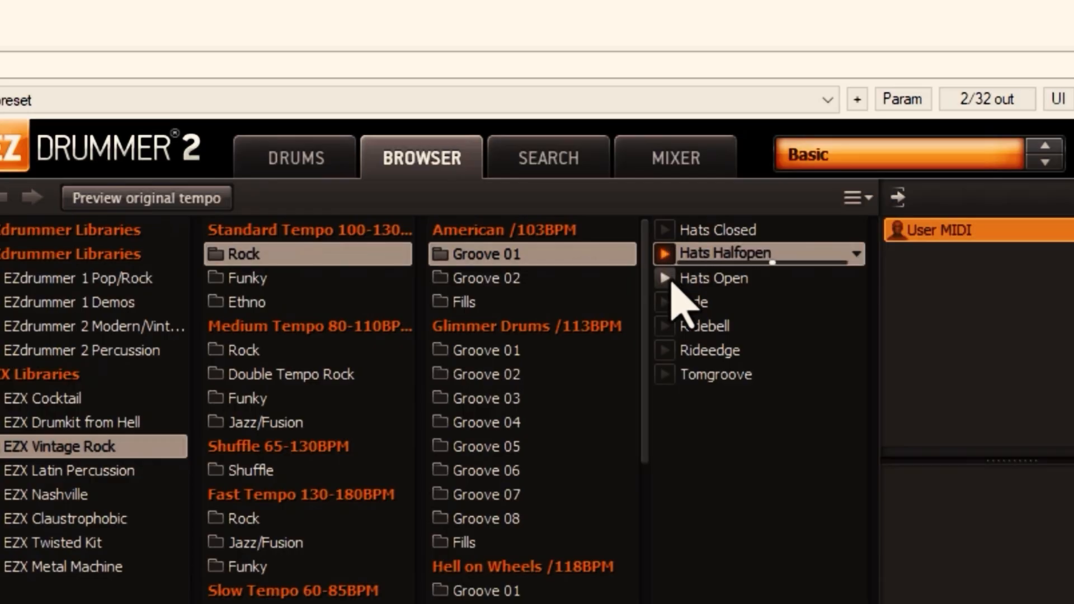
- Compare the Hats Halfopen and Hats Closed patterns of American Groove 02 by previewing them
click(504, 278)
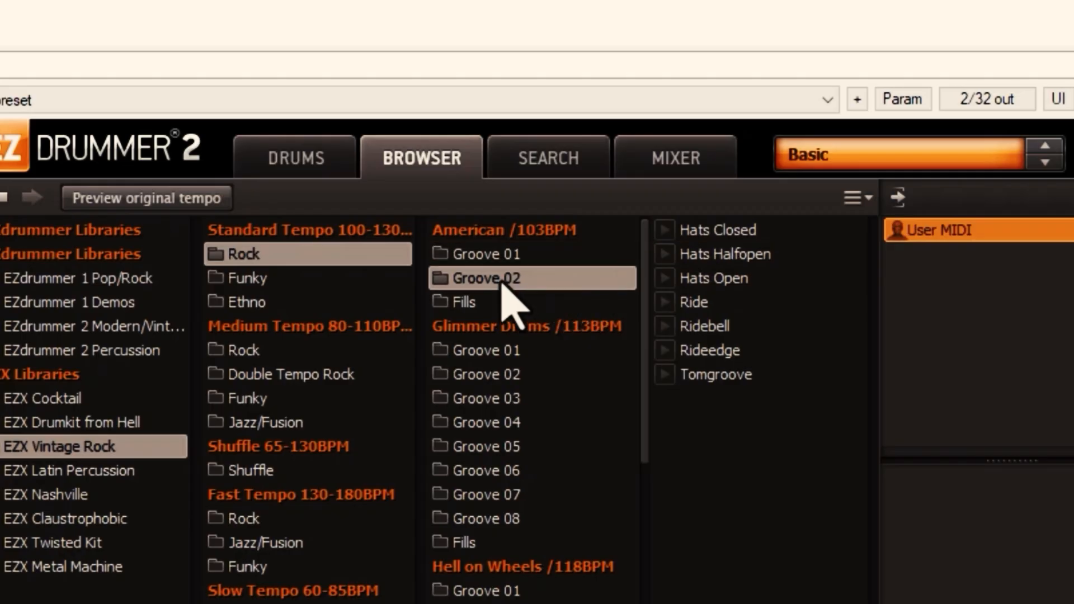
click(665, 254)
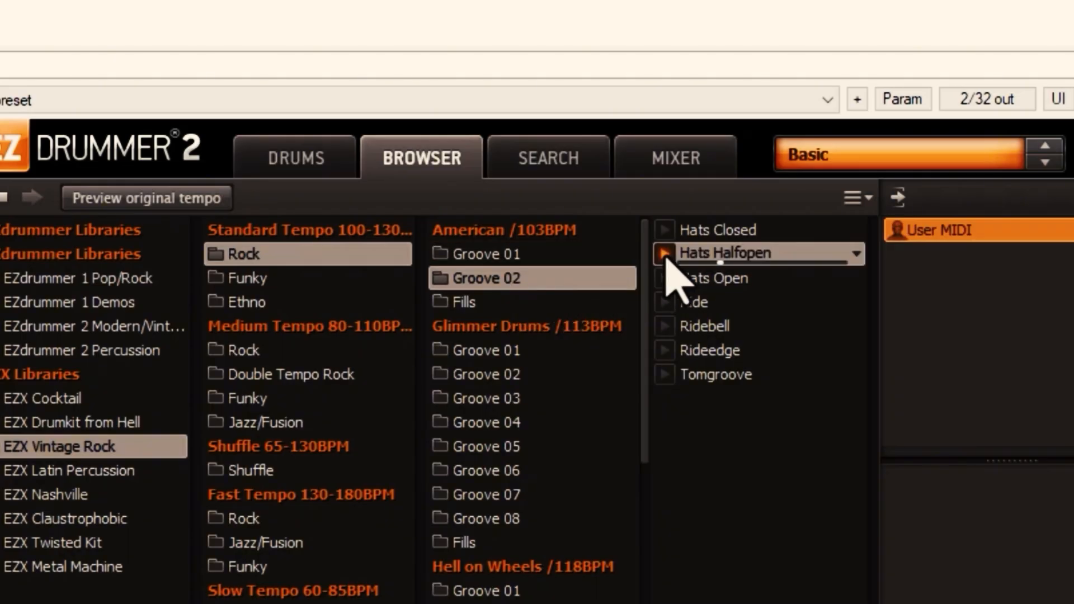
click(665, 231)
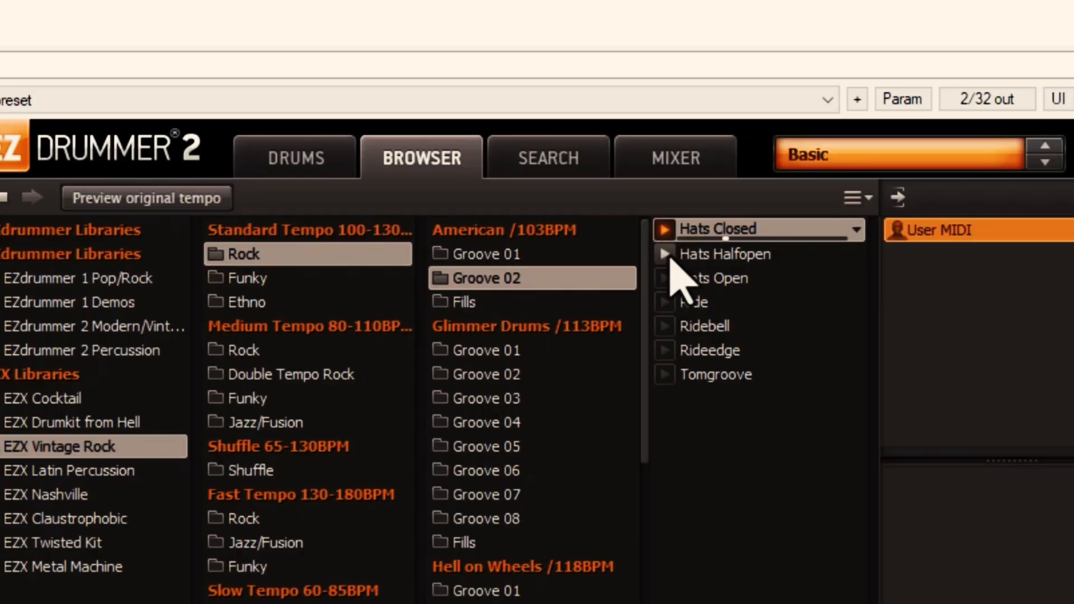
click(664, 254)
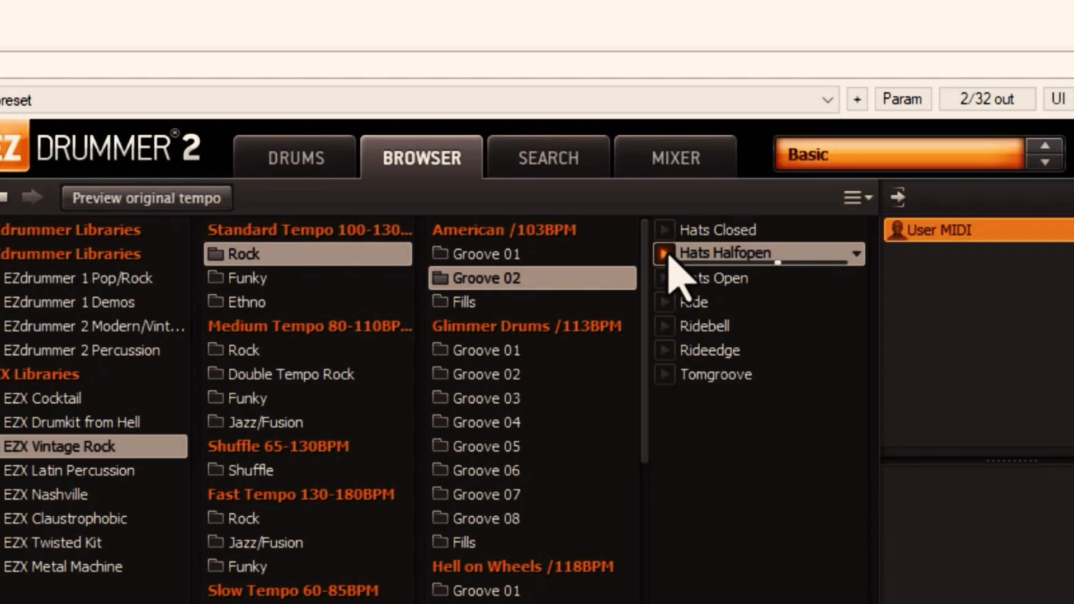
- Preview Fill Variations 02, 05, 08 and 10 in the American fills folder
click(492, 303)
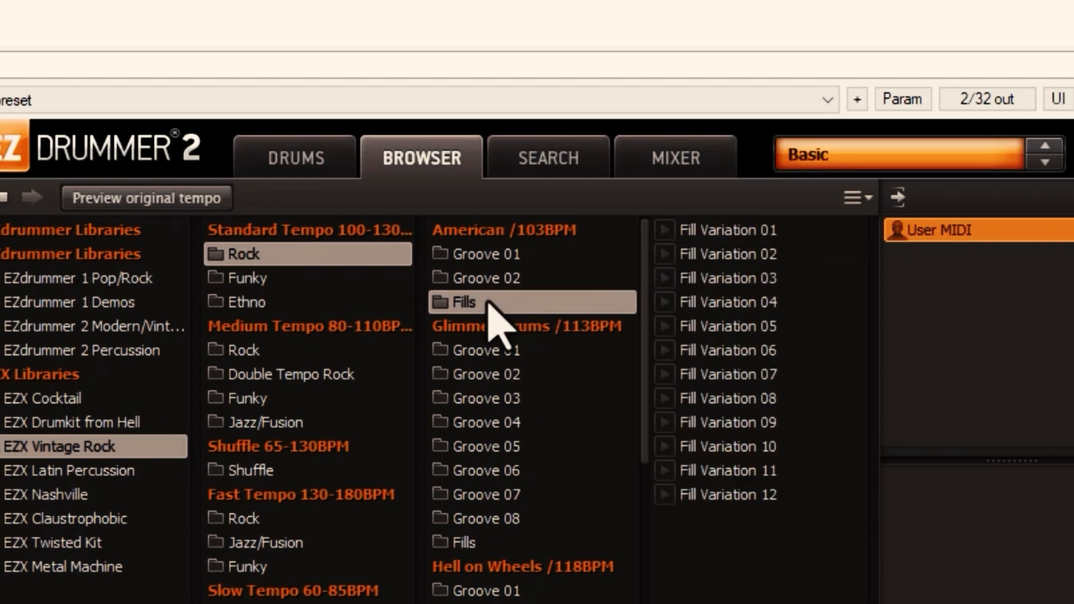
click(665, 254)
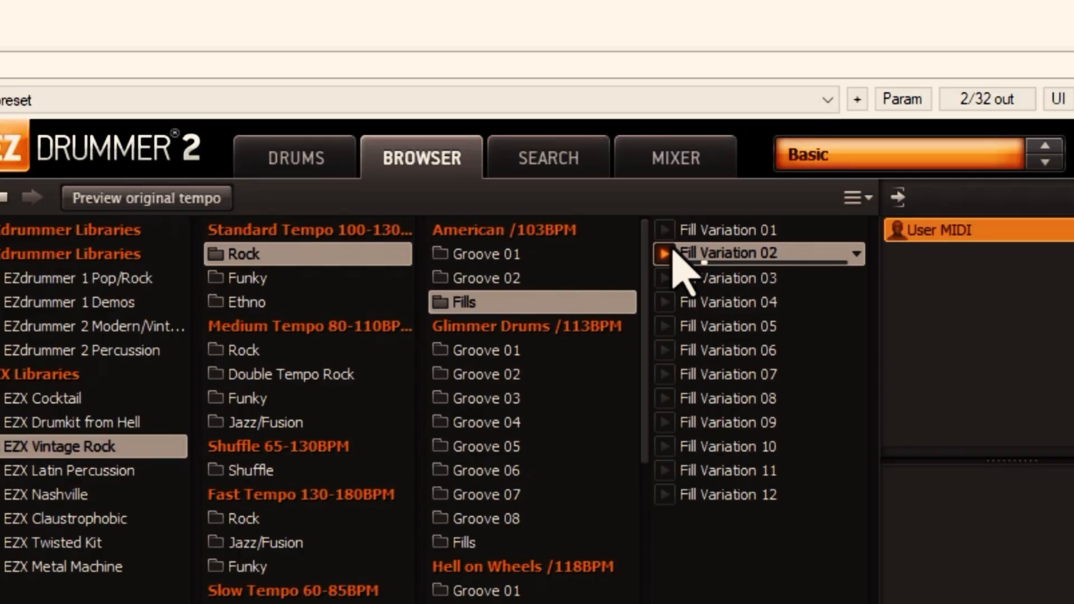
click(665, 326)
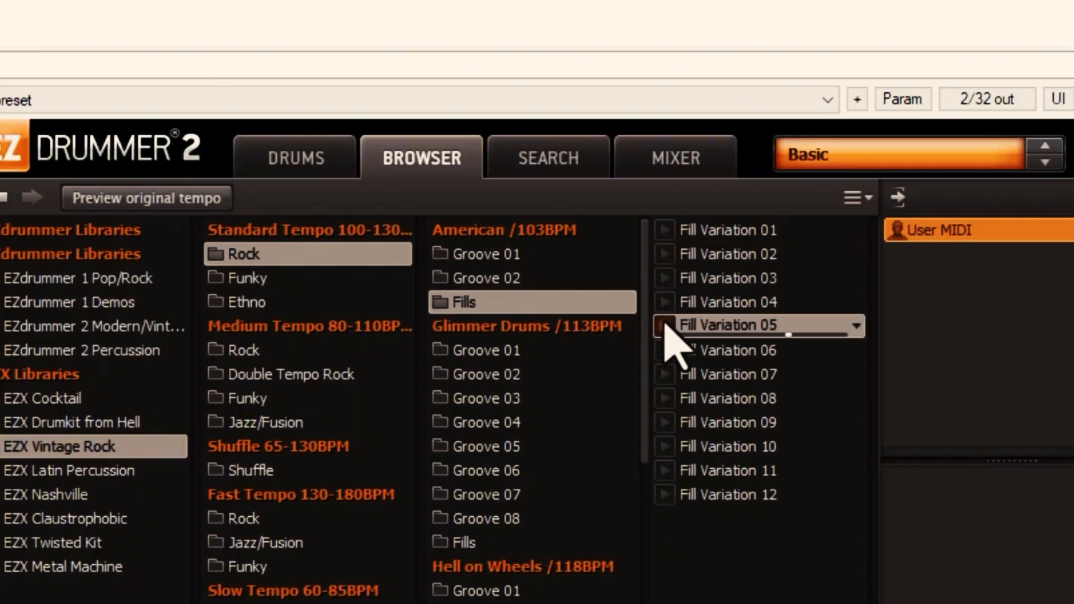
click(665, 398)
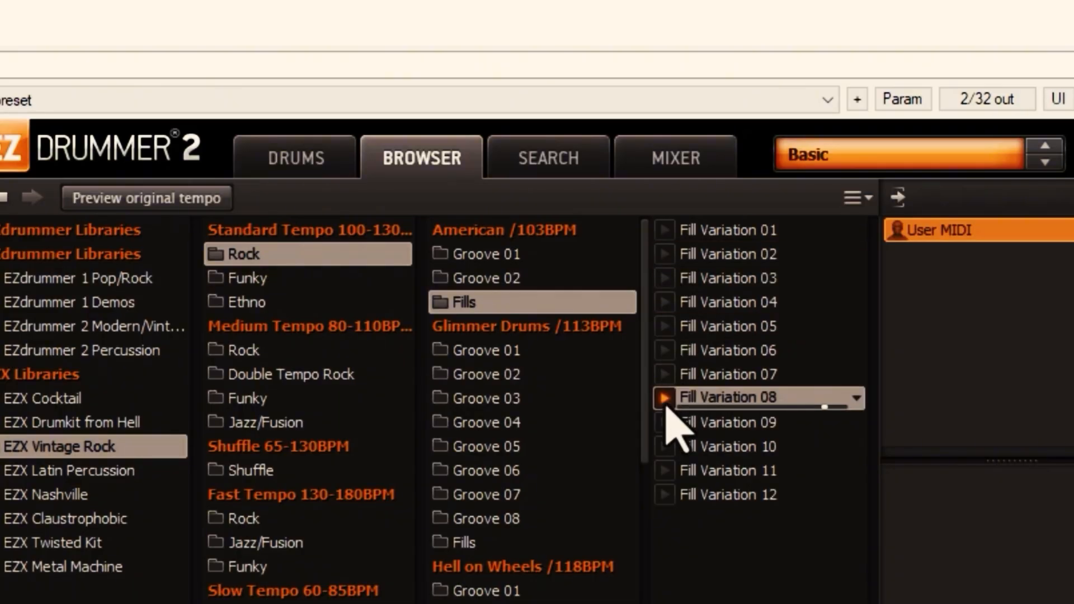
click(665, 446)
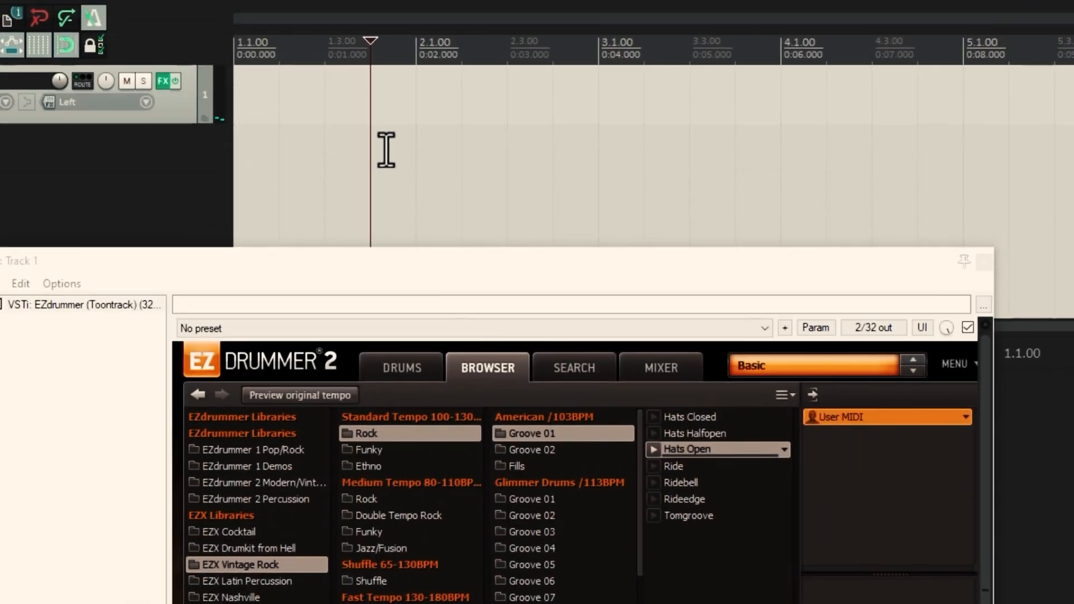
- Return the edit cursor to the project start and preview American Fill Variations 11, 01, 02, 03 and 04
key(Home)
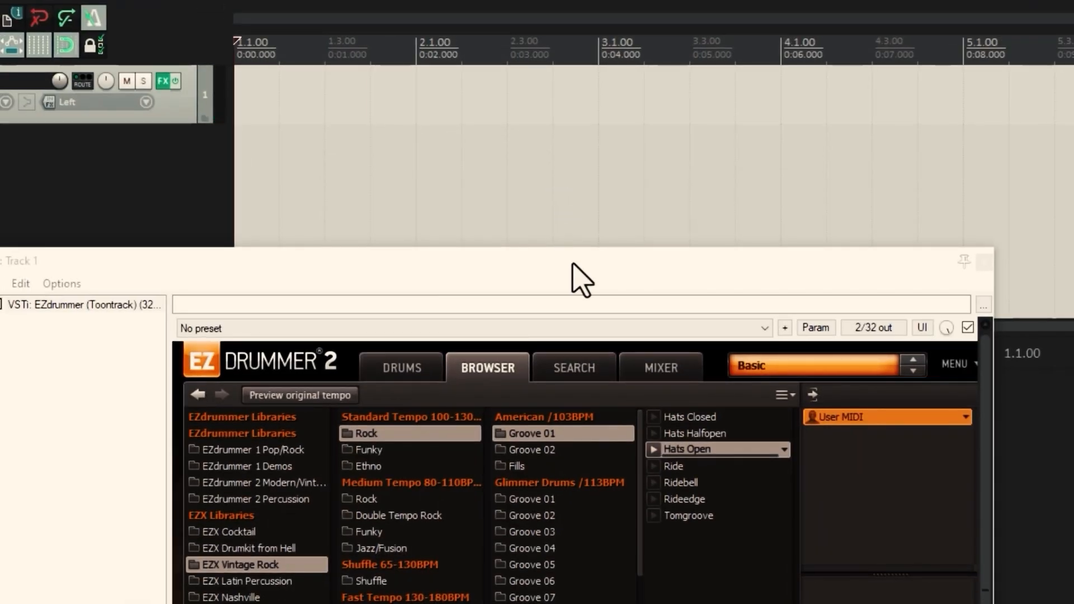
drag(572, 263, 572, 134)
click(508, 338)
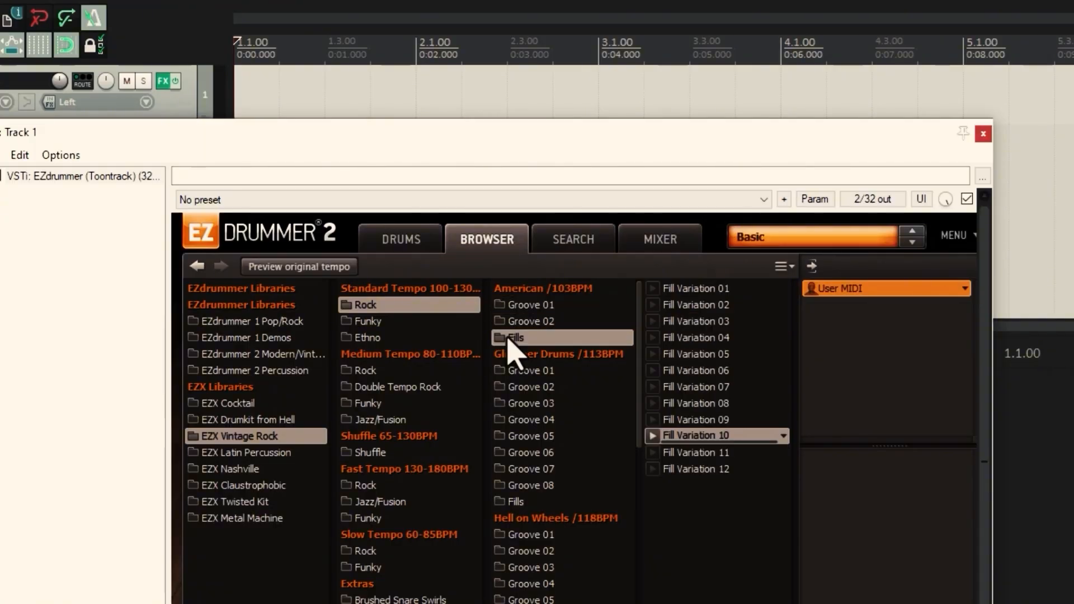
click(652, 454)
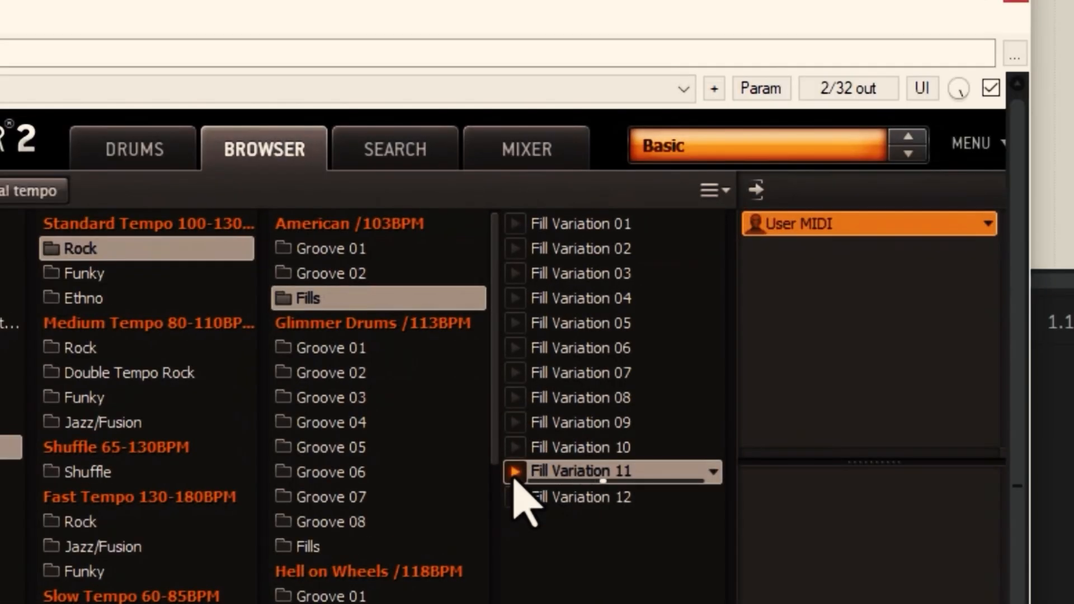
click(515, 224)
click(513, 248)
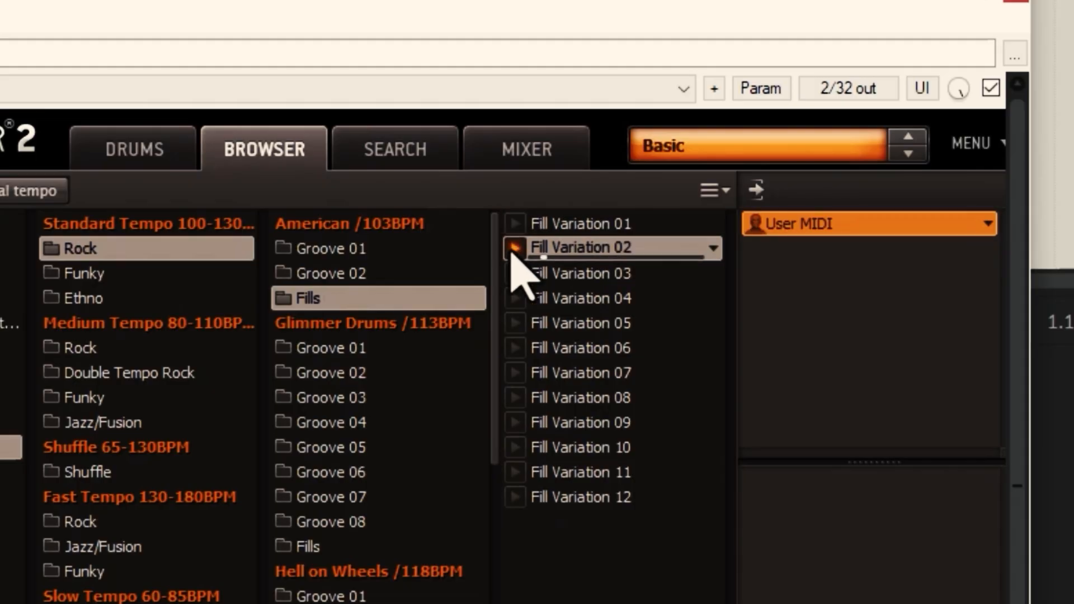
click(511, 283)
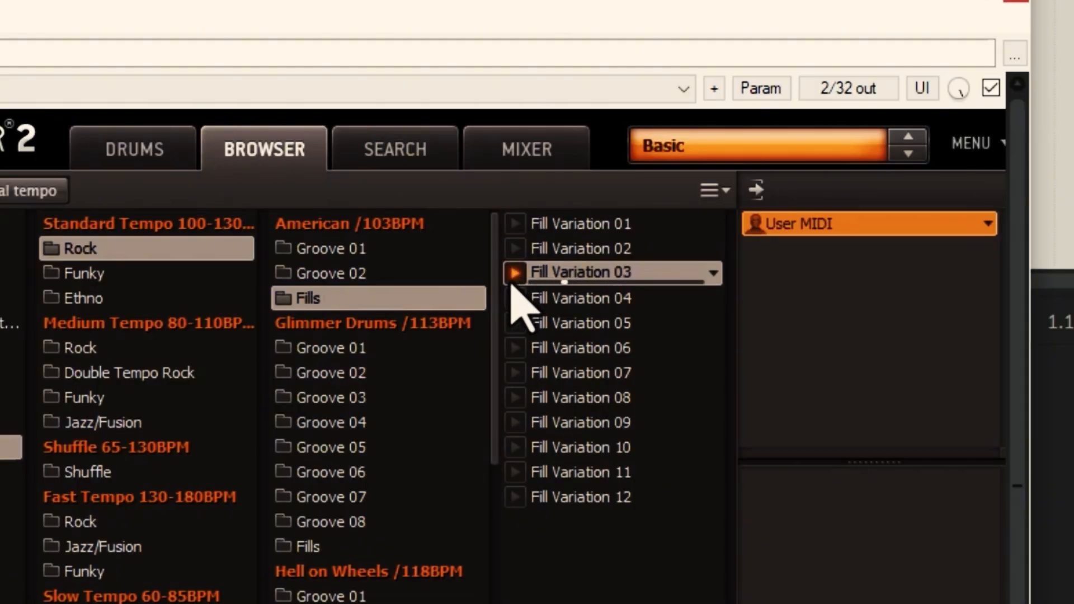
click(514, 301)
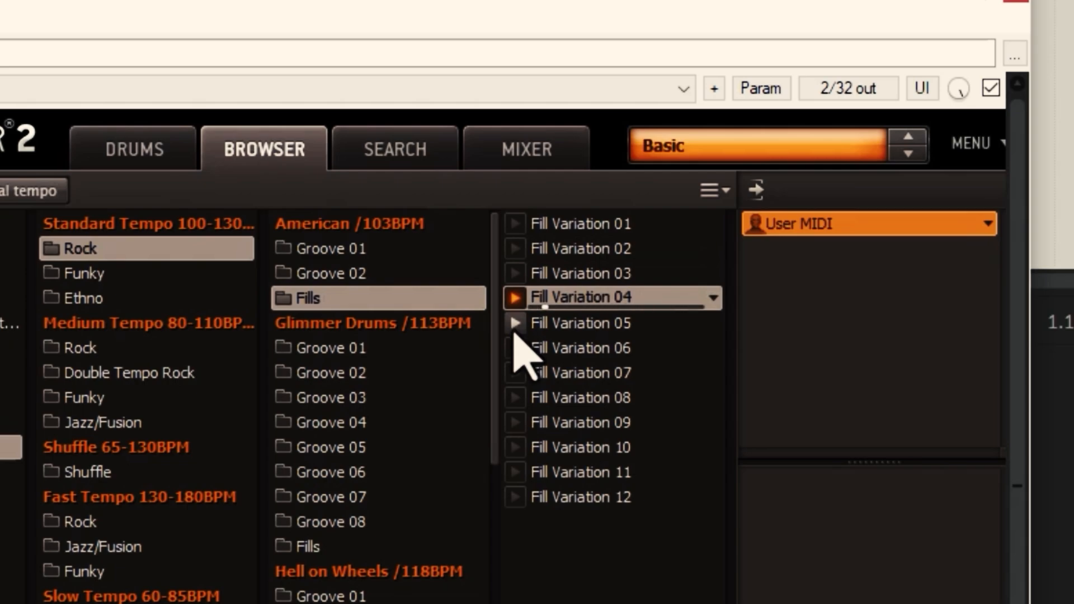
- Preview American Fill Variations 05, 09, 10 and 11, finishing with another preview of Fill Variation 10
click(515, 323)
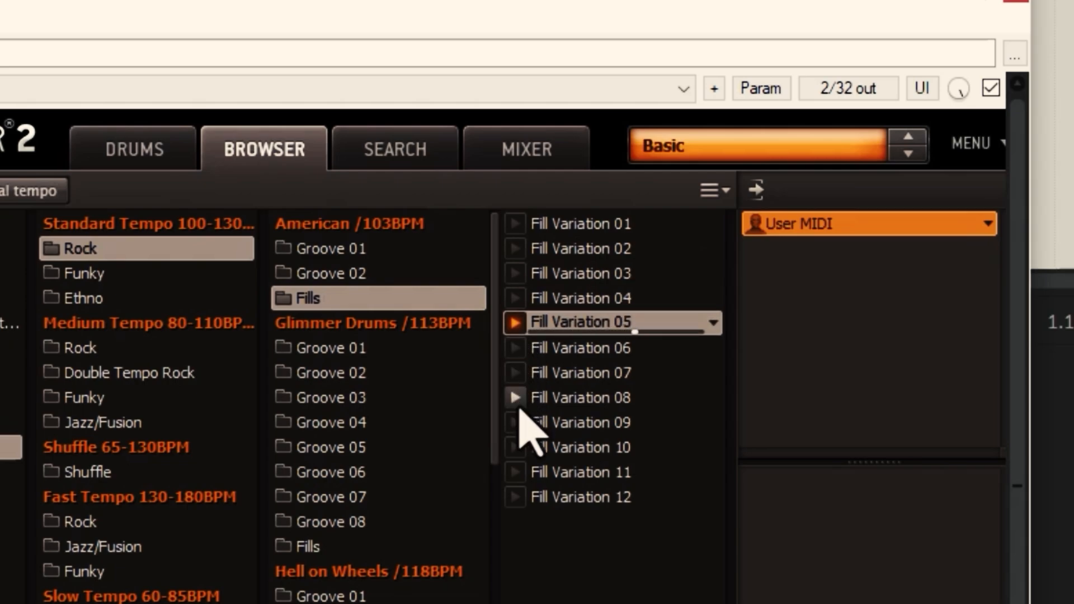
click(515, 423)
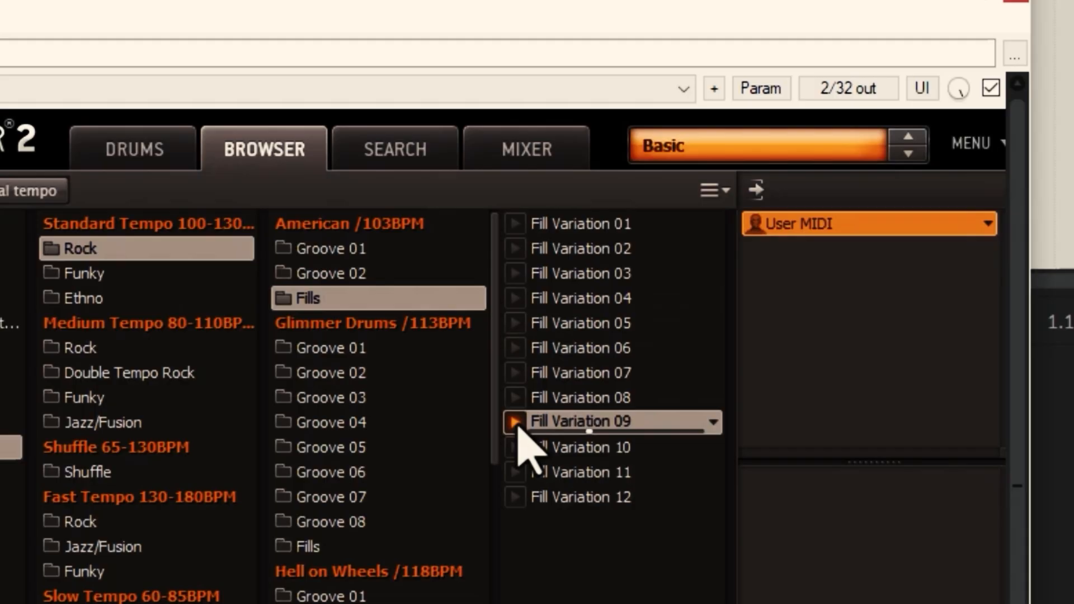
click(522, 453)
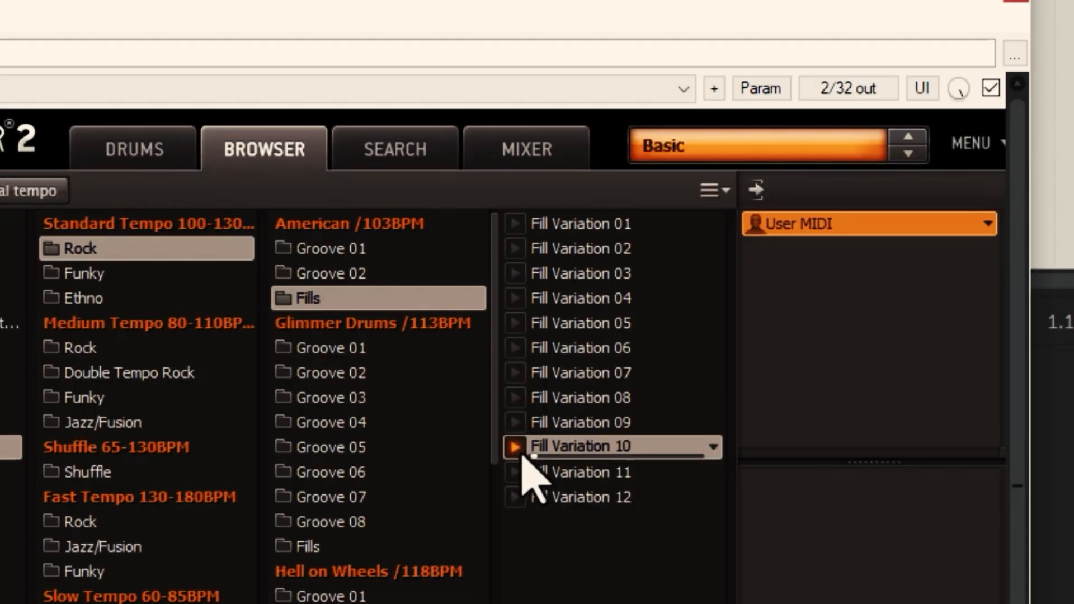
click(522, 477)
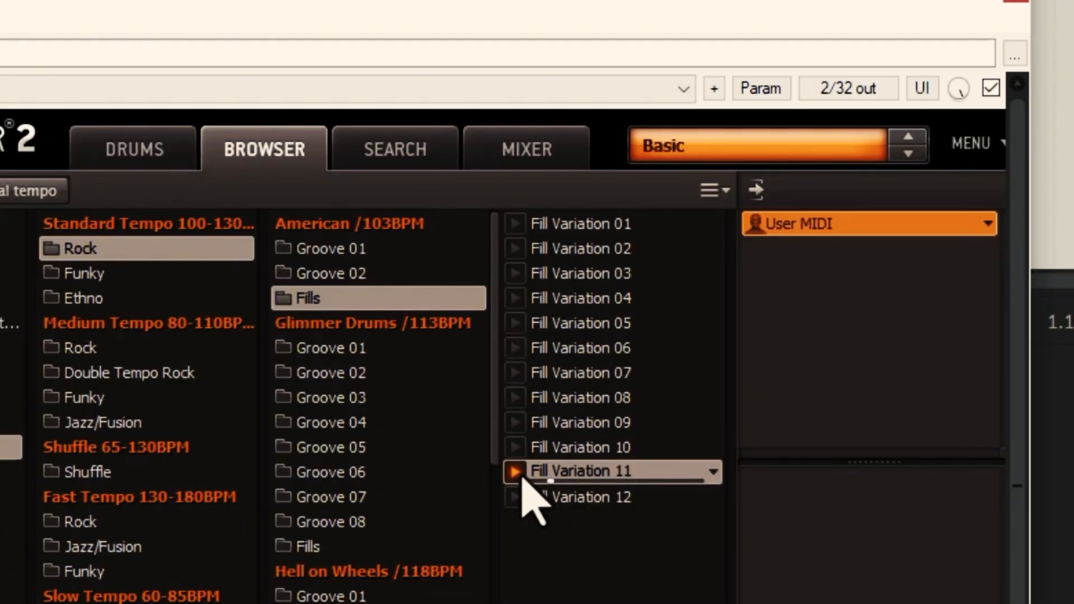
click(521, 451)
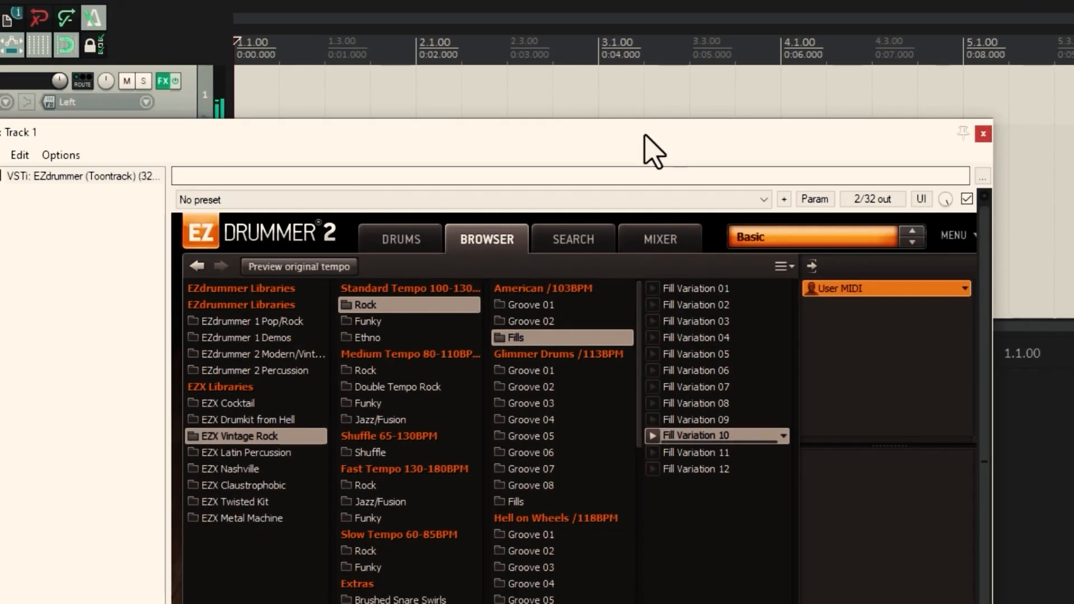
- Insert Fill Variation 10 on track 1 at bar 2 and place the edit cursor at the start of the fill
drag(644, 134, 638, 179)
drag(700, 480, 384, 88)
click(371, 54)
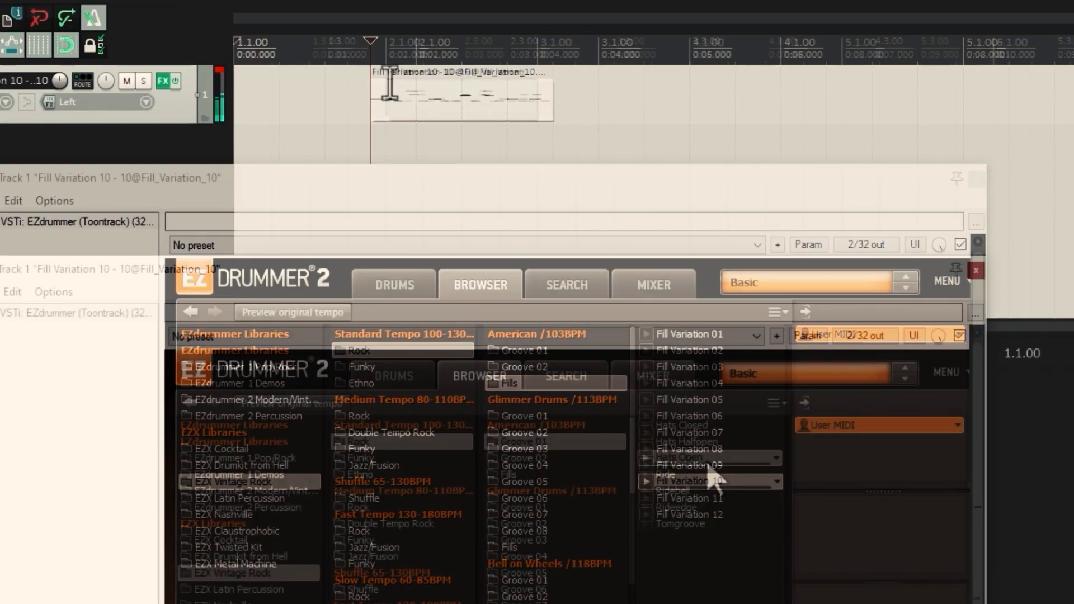
- Add the Hats Open pattern of American Groove 01 to track 1 at bar 3, directly after the fill, and play it back
drag(678, 457, 540, 99)
scroll(539, 194, down, 1)
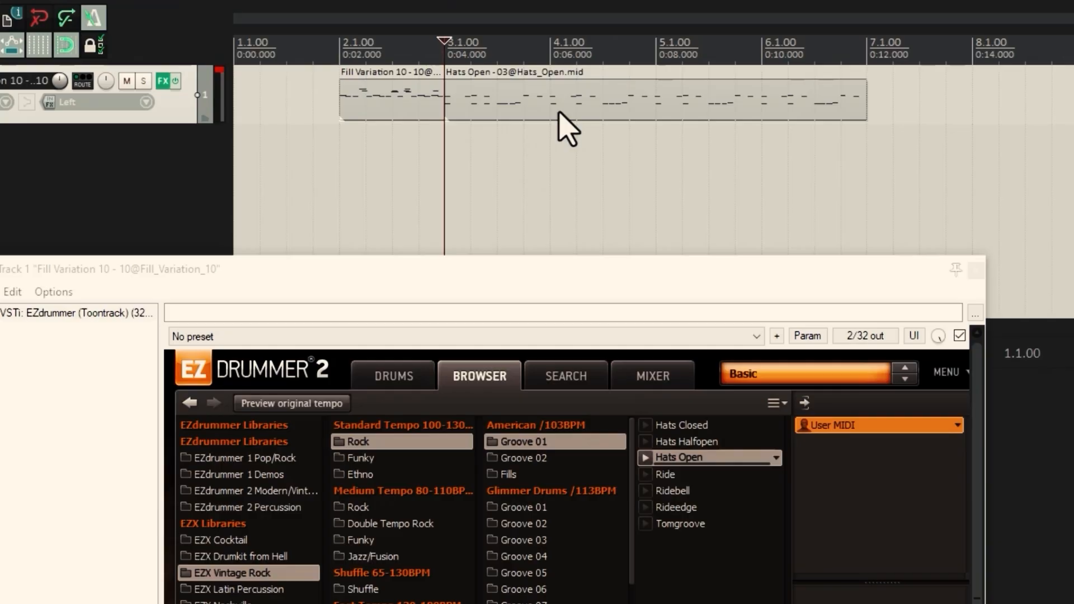
scroll(492, 162, down, 1)
key(space)
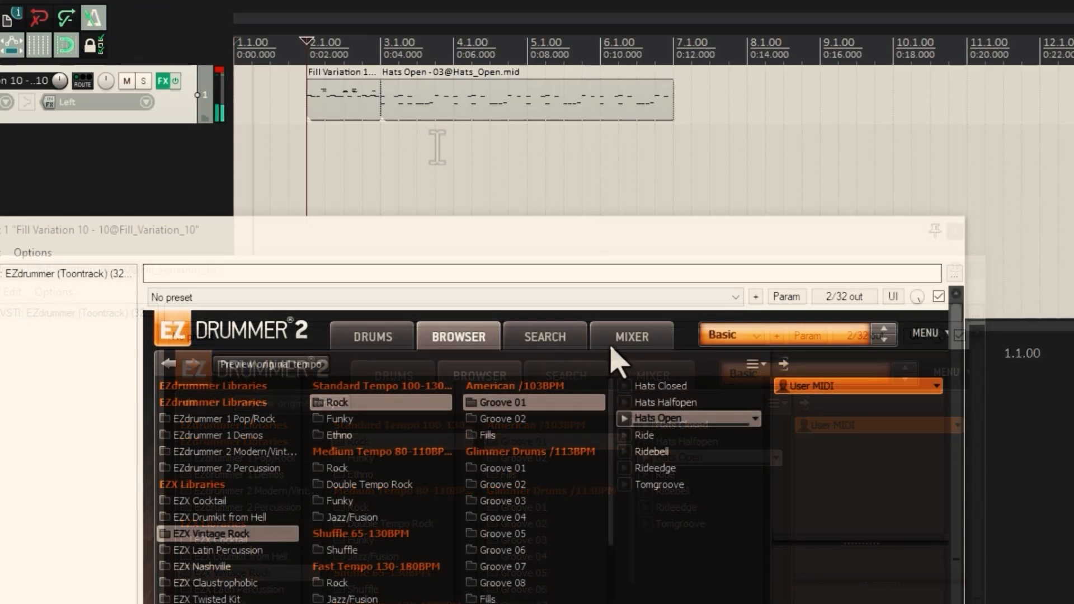
- Add a second Hats Open pattern of American Groove 01 at bar 7 and play the arrangement from bar 2
drag(663, 423, 675, 106)
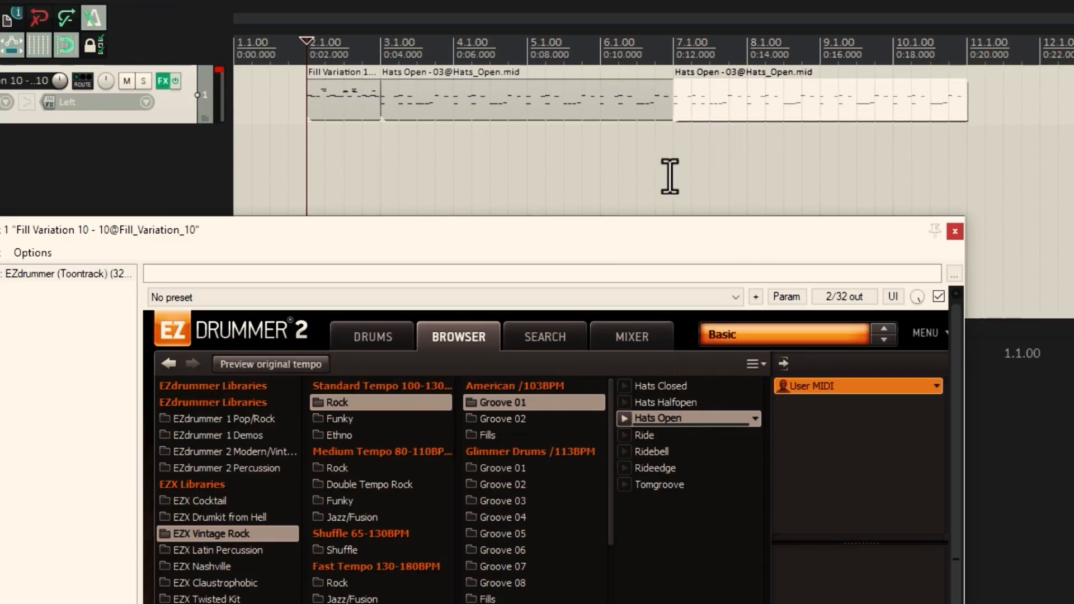
click(307, 63)
key(space)
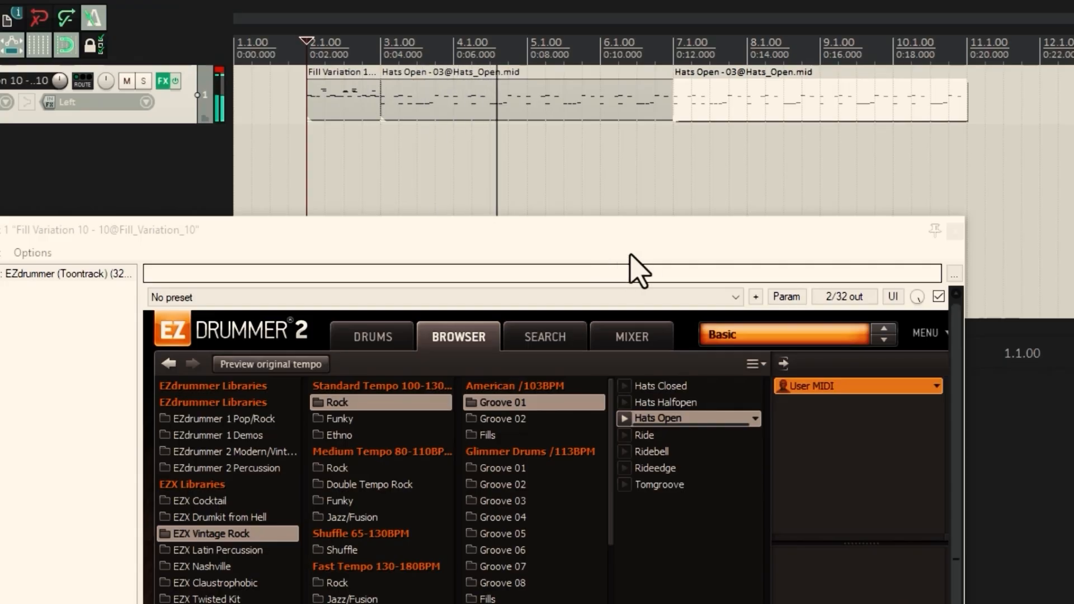
drag(664, 244, 685, 362)
click(687, 326)
drag(686, 326, 877, 326)
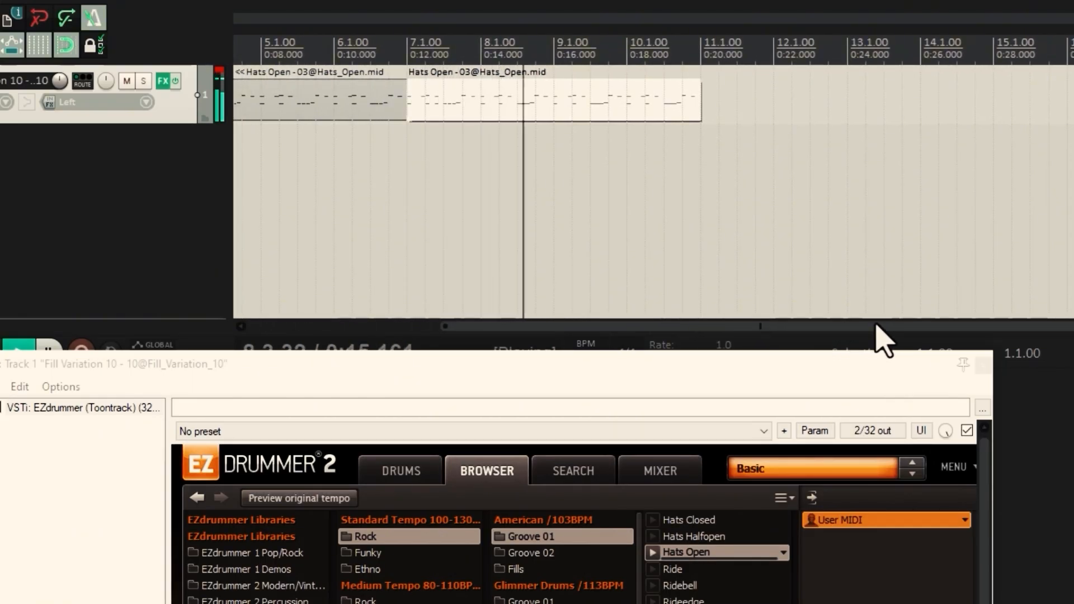
scroll(872, 326, down, 1)
scroll(876, 340, down, 1)
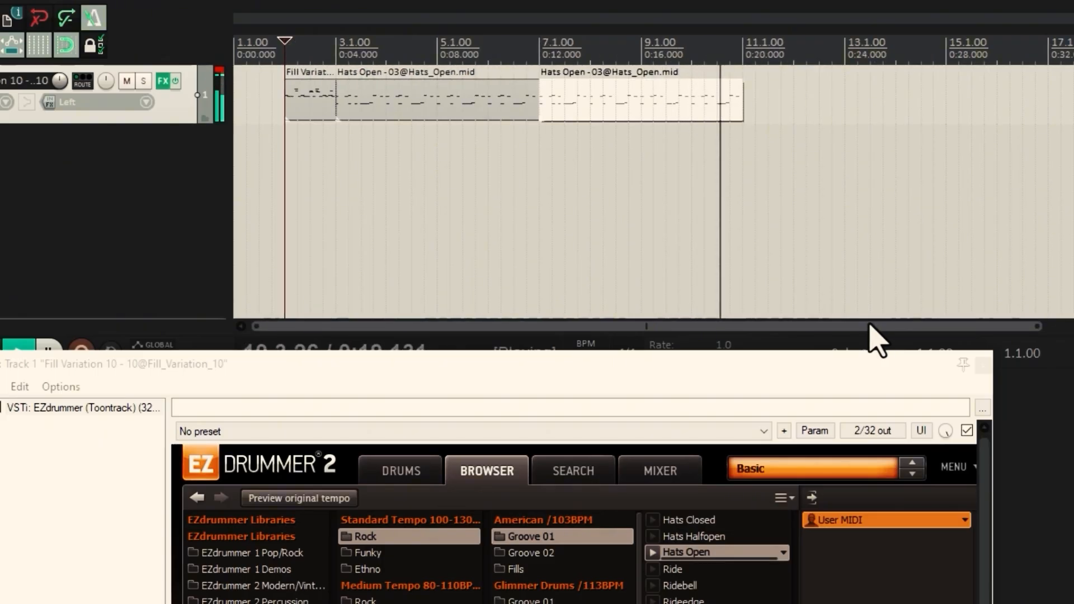
key(space)
- Compare the Hats Closed patterns of American Groove 01 and Glimmer Drums Grooves 01 and 02, returning to Glimmer Drums Groove 01
drag(869, 324, 918, 320)
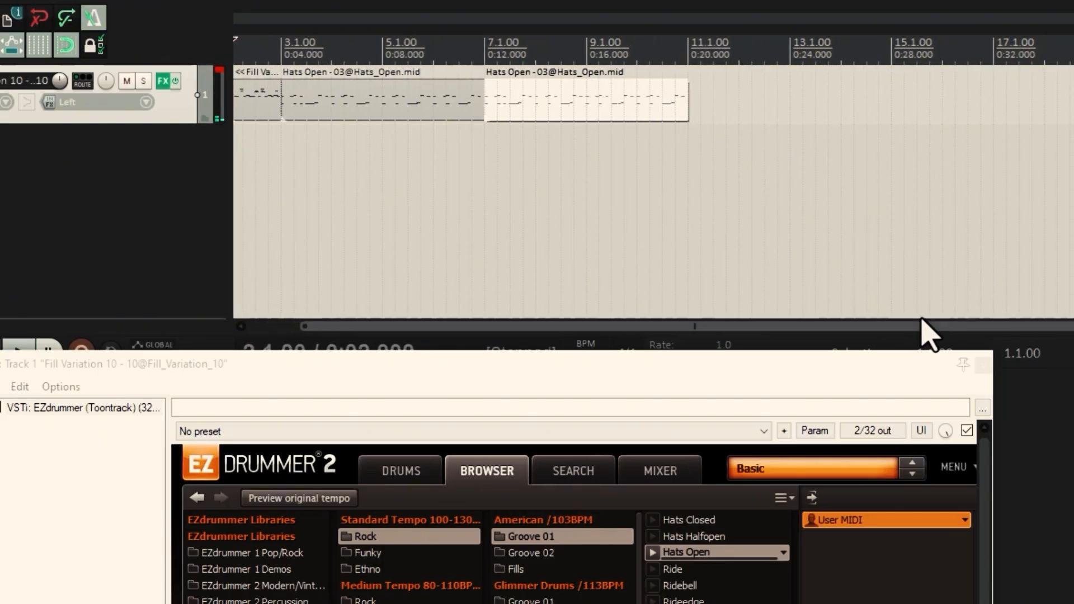
drag(844, 375, 840, 223)
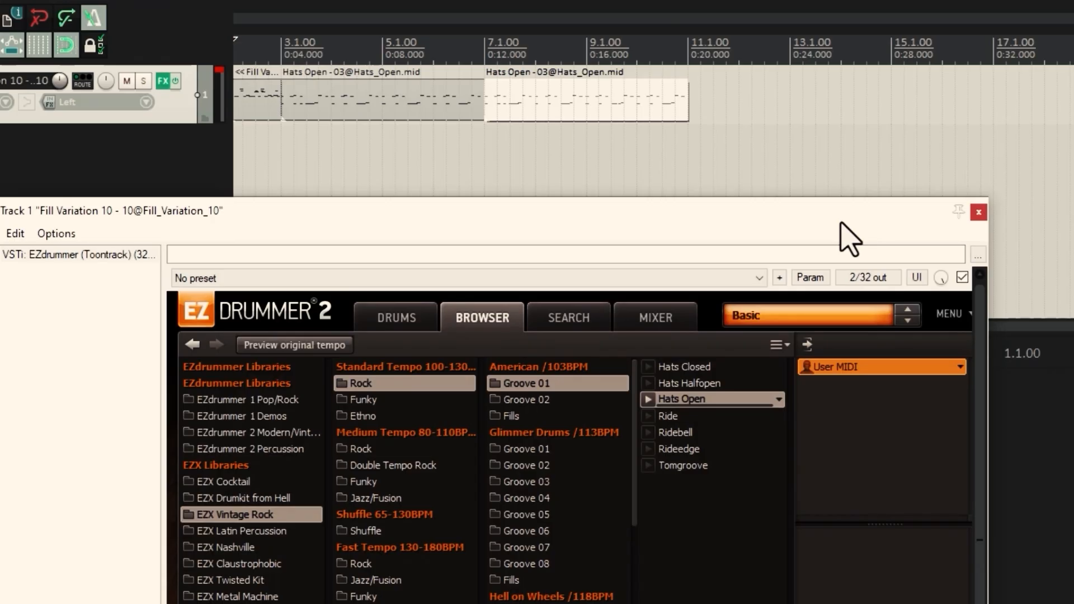
click(648, 368)
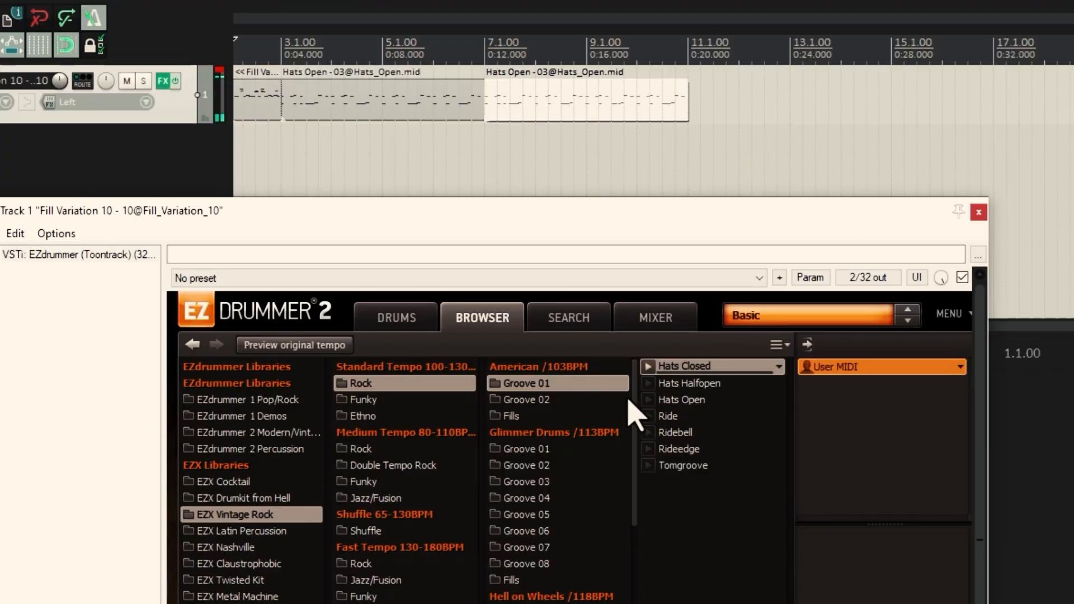
click(540, 450)
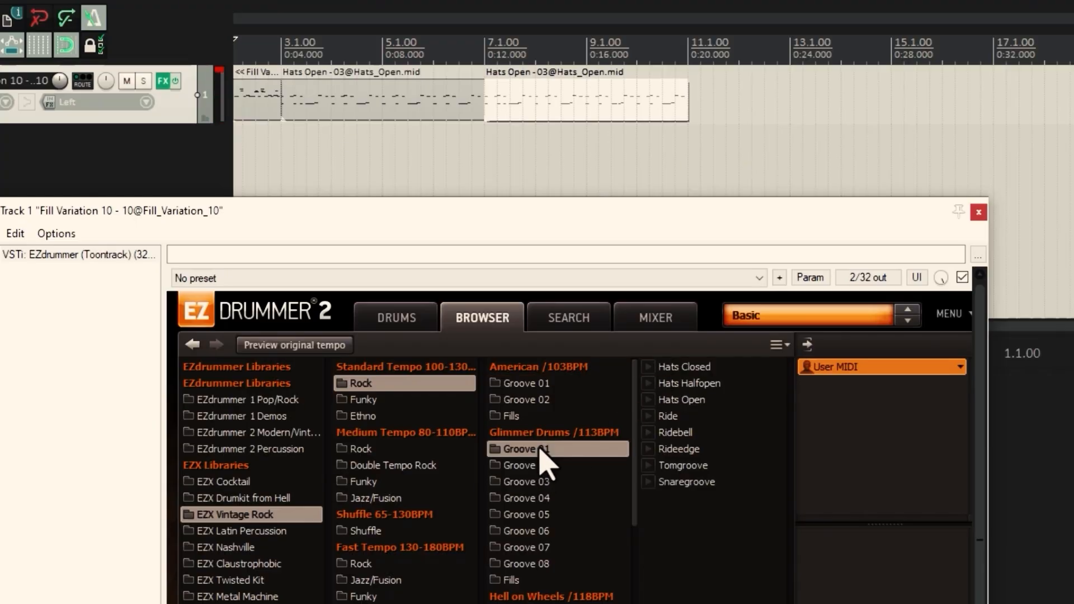
click(652, 373)
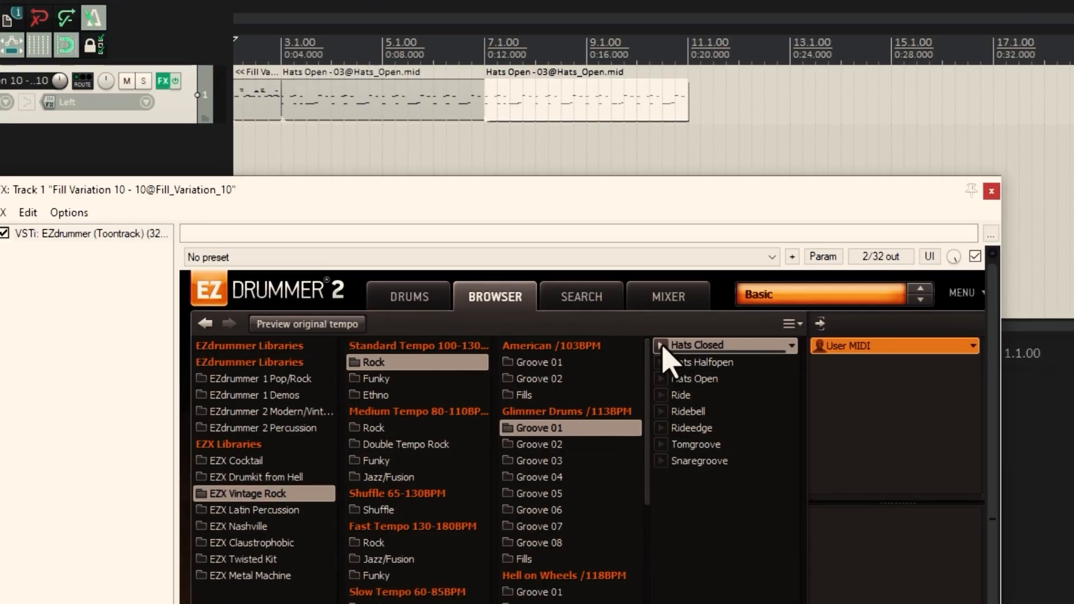
click(568, 446)
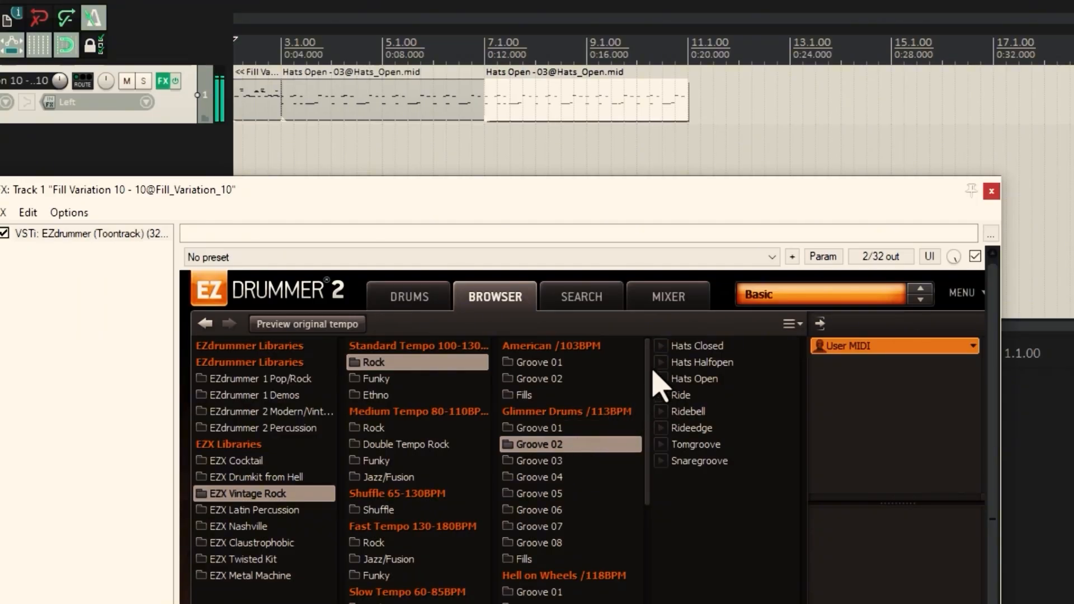
click(663, 347)
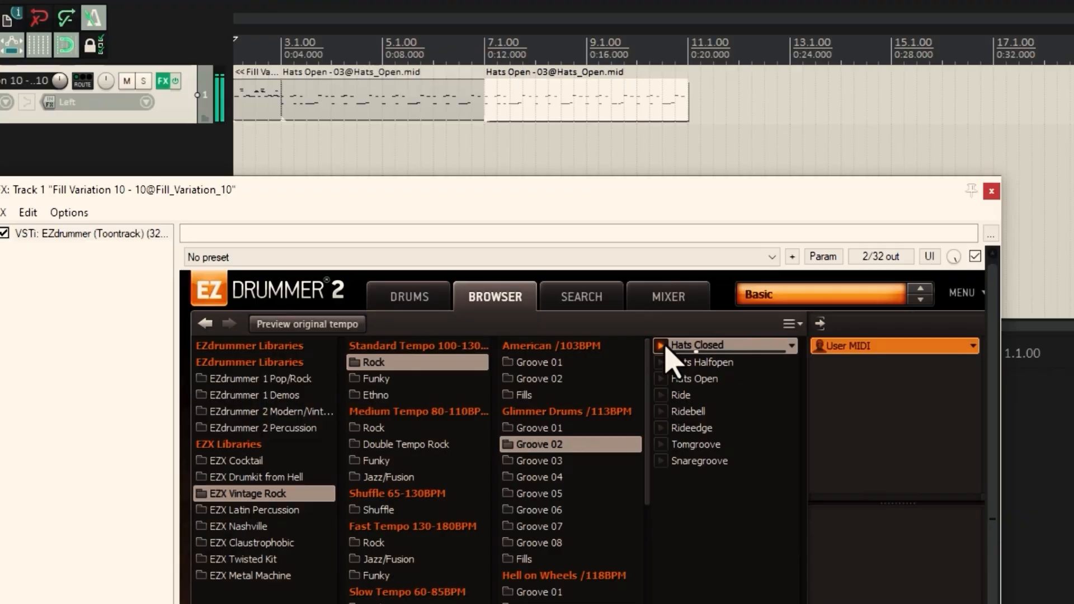
key(Up)
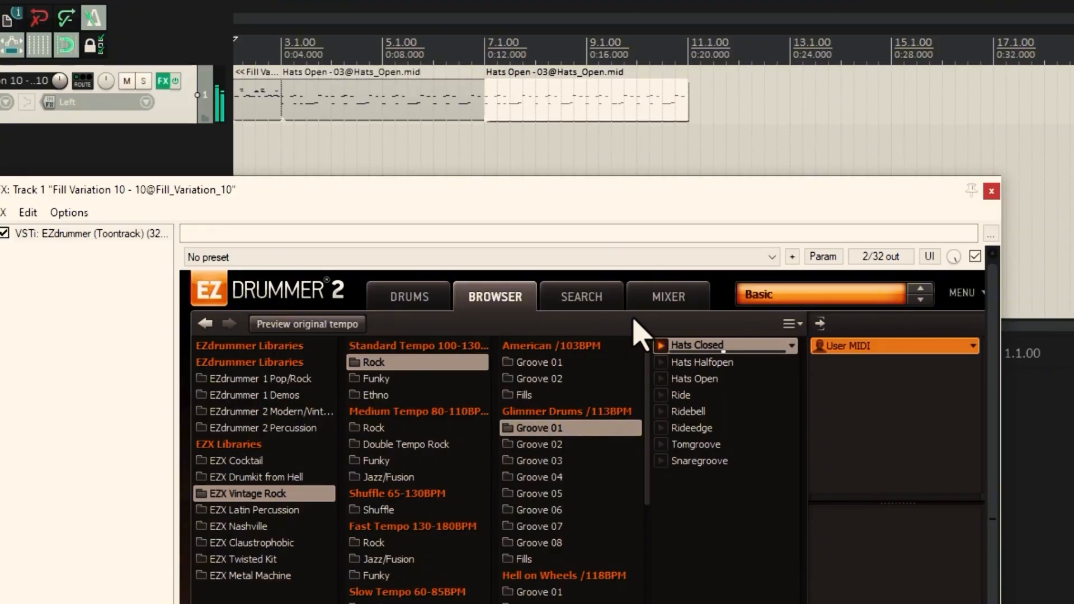
- Add the Hats Closed pattern of Glimmer Drums Groove 01 at bar 11 and paste a copy at bar 19
drag(680, 196, 671, 286)
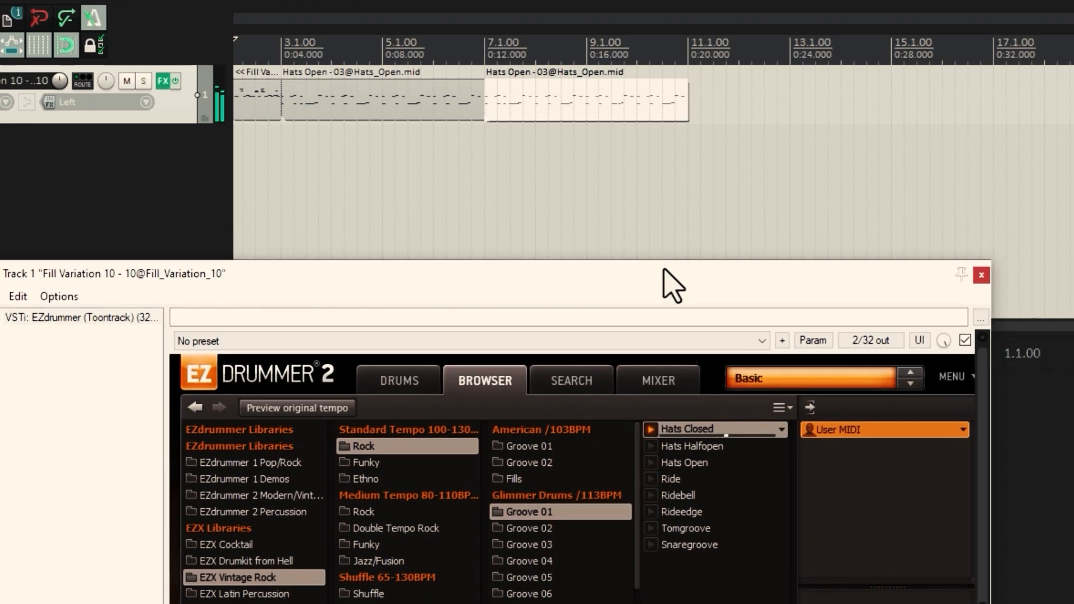
drag(693, 431, 696, 112)
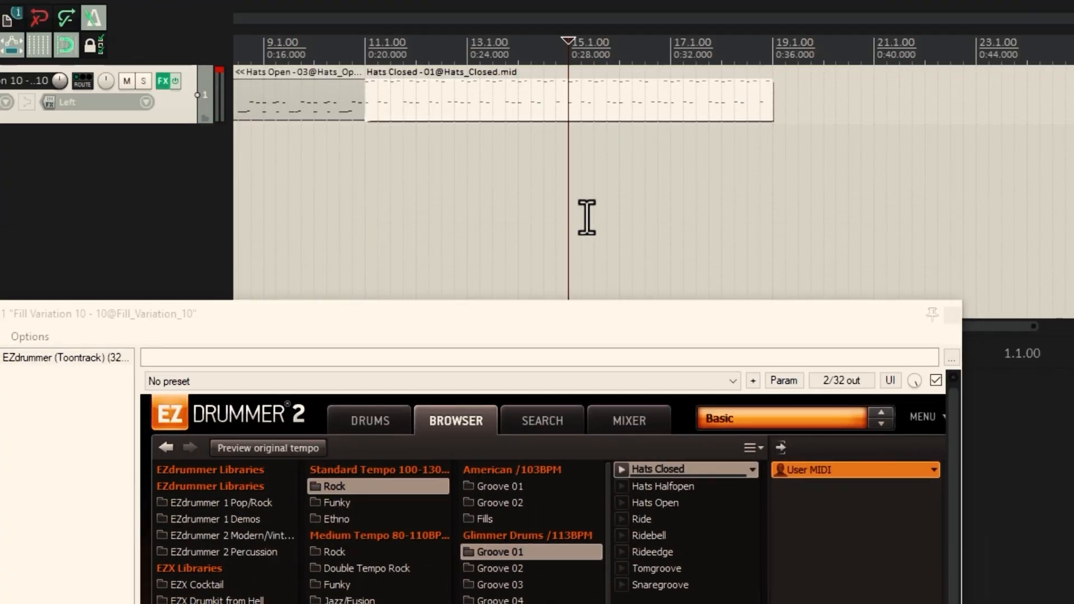
click(776, 110)
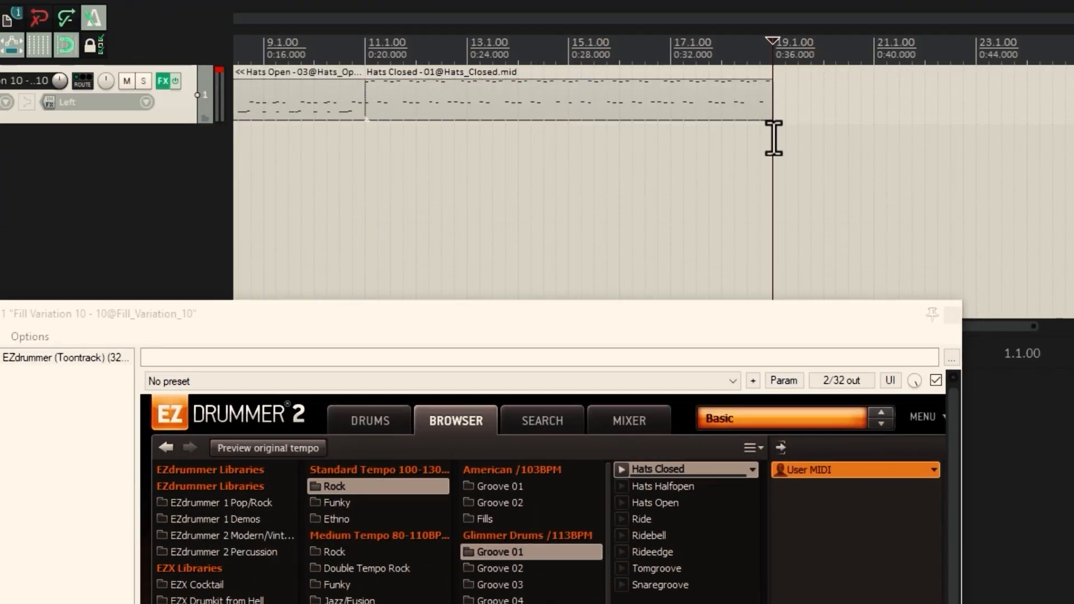
key(ctrl+v)
scroll(716, 218, down, 2)
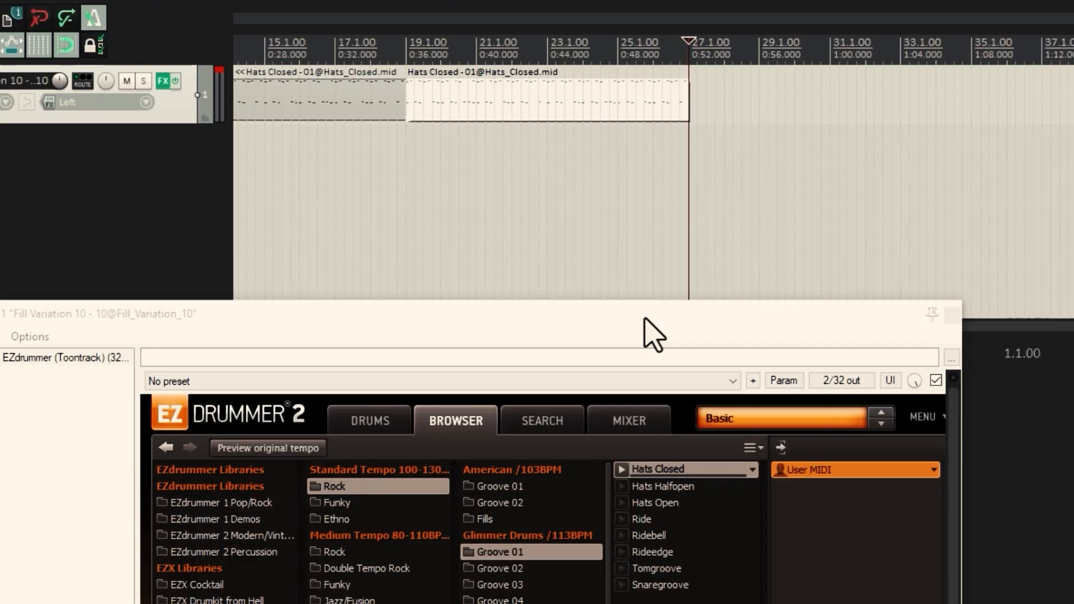
- Preview the Hats Closed, Hats Halfopen, Snaregroove, Ridebell and Hats Open patterns of Glimmer Drums Groove 03
drag(643, 318, 663, 397)
drag(663, 397, 664, 400)
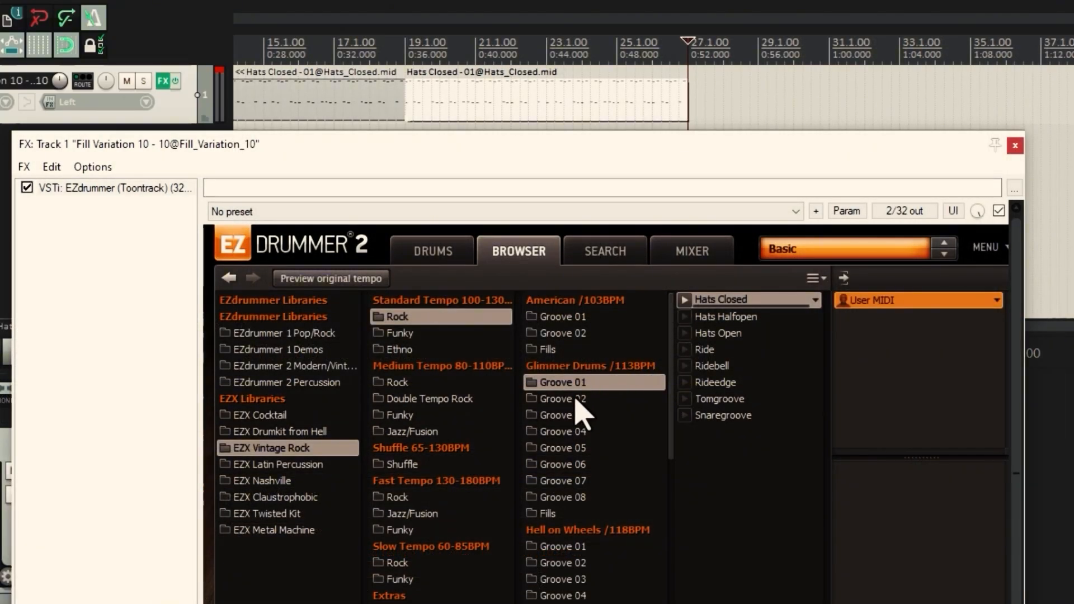
click(576, 404)
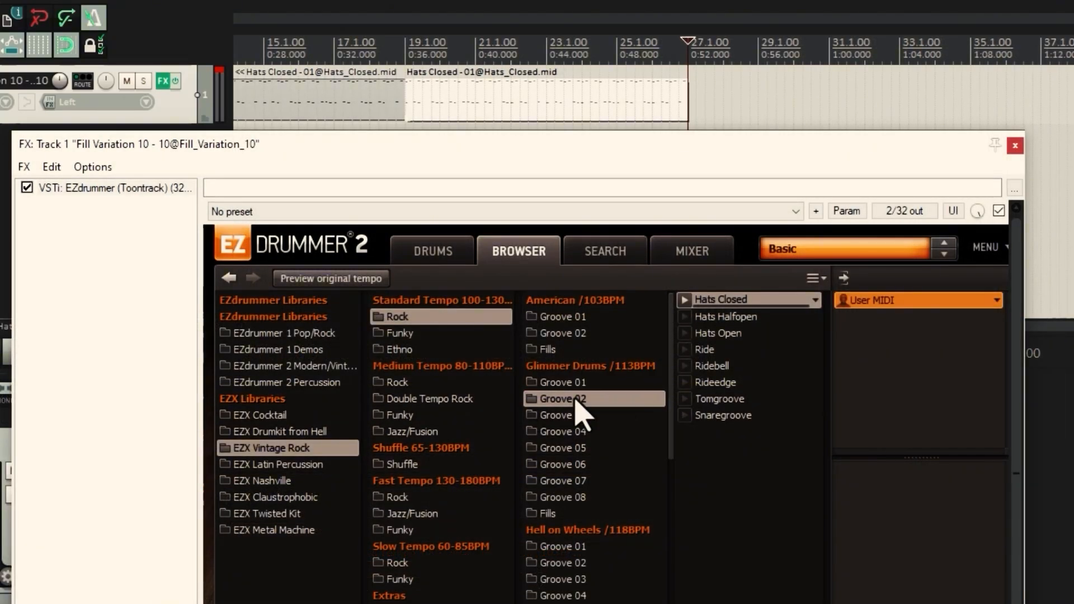
click(575, 419)
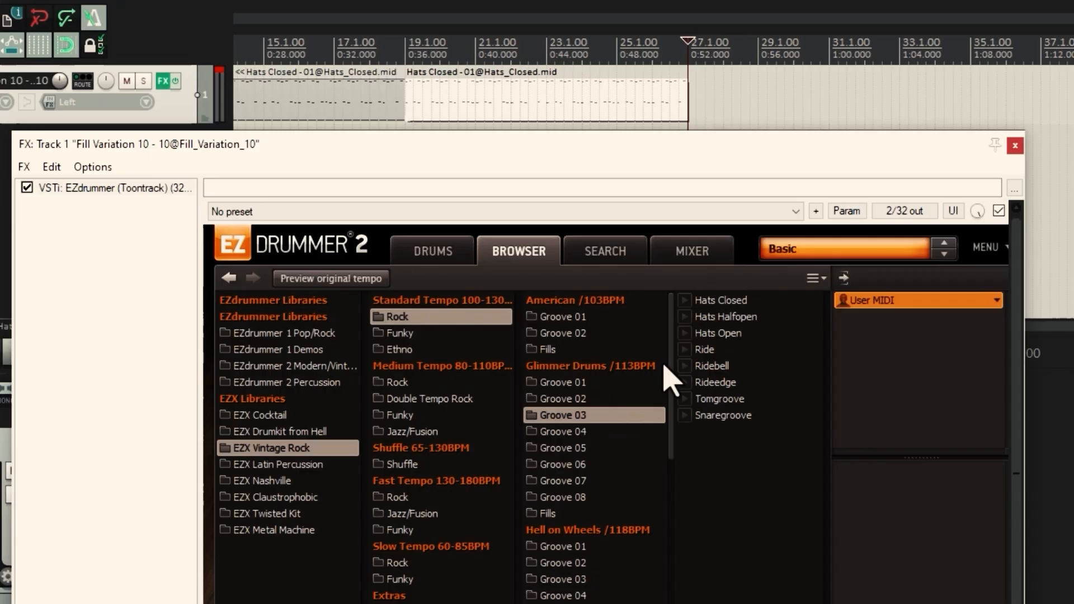
click(686, 305)
click(686, 317)
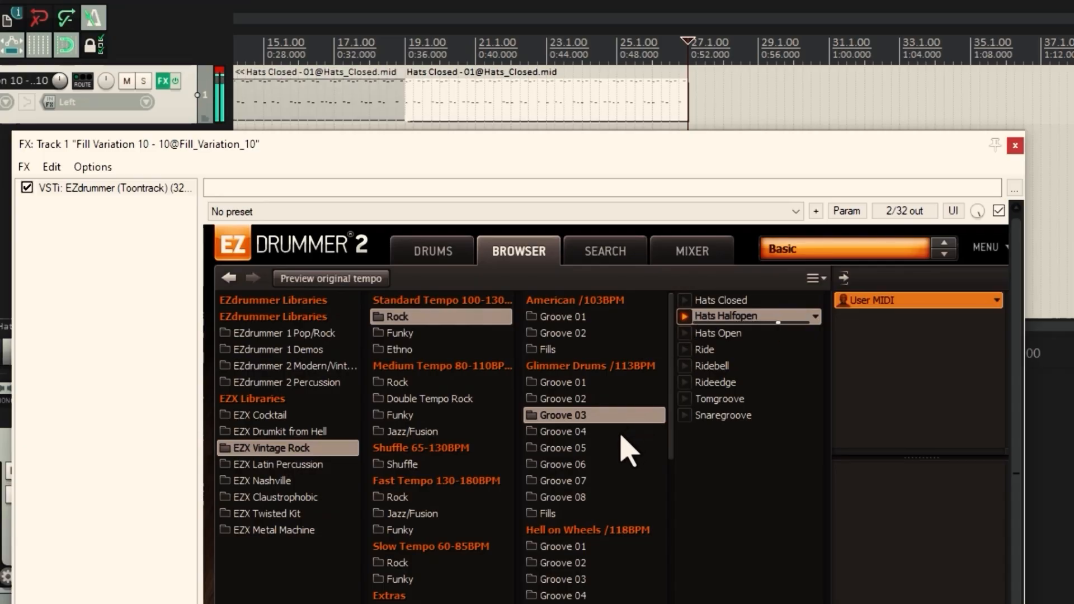
click(685, 415)
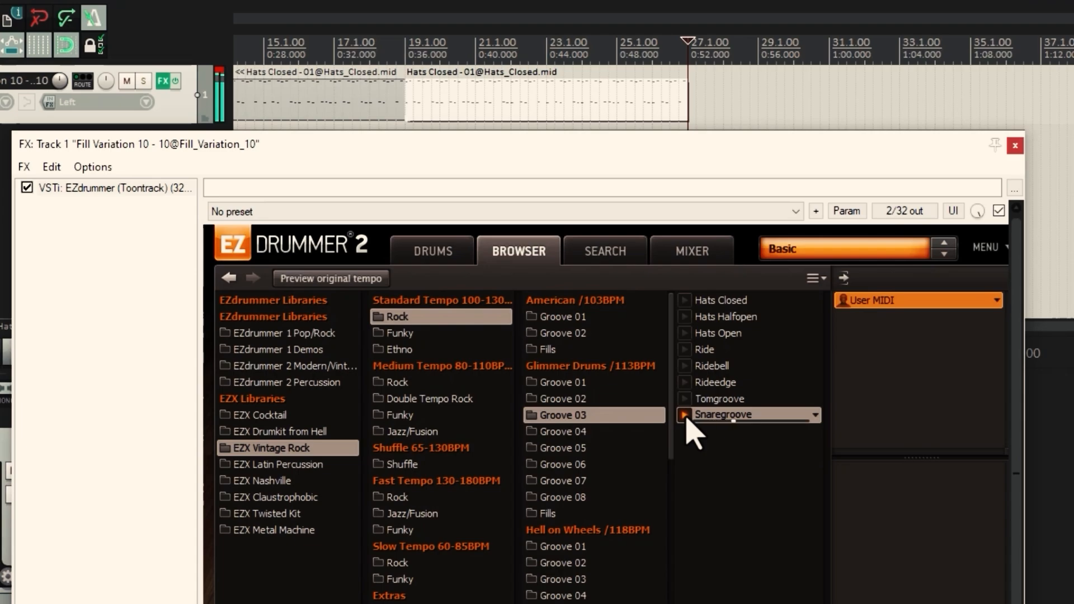
click(685, 366)
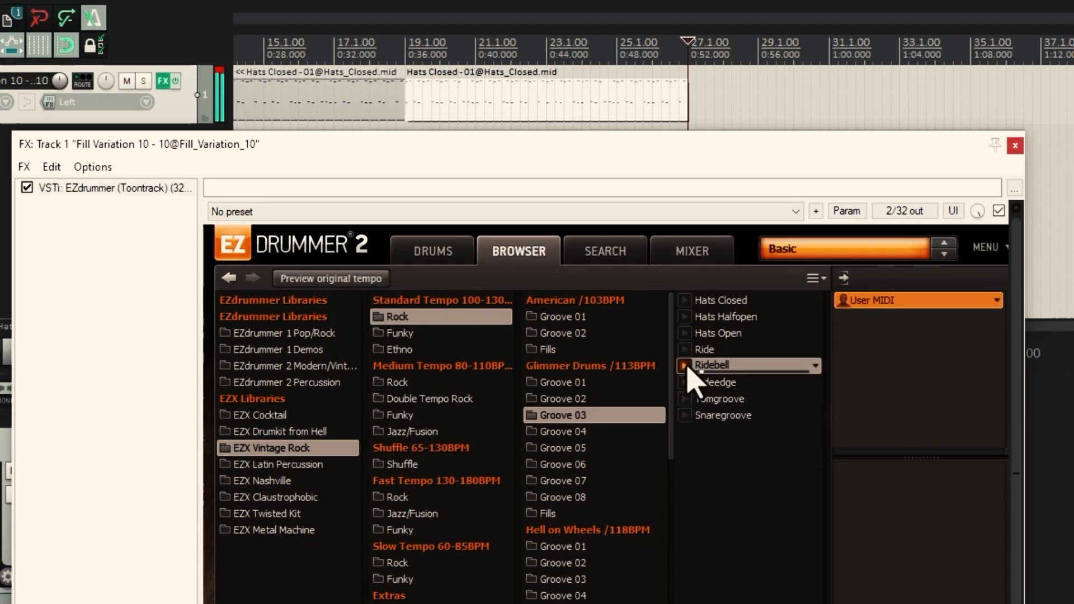
click(684, 334)
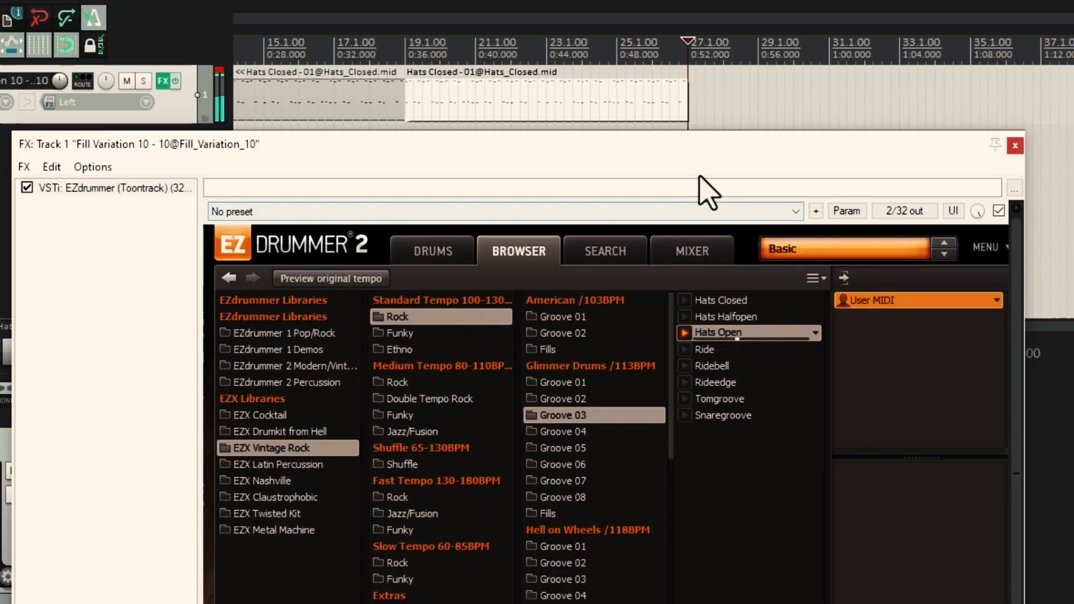
- Add the Hats Open pattern of Glimmer Drums Groove 03 at bar 27, flush with the previous item, and play from about bar 26
drag(710, 148, 691, 254)
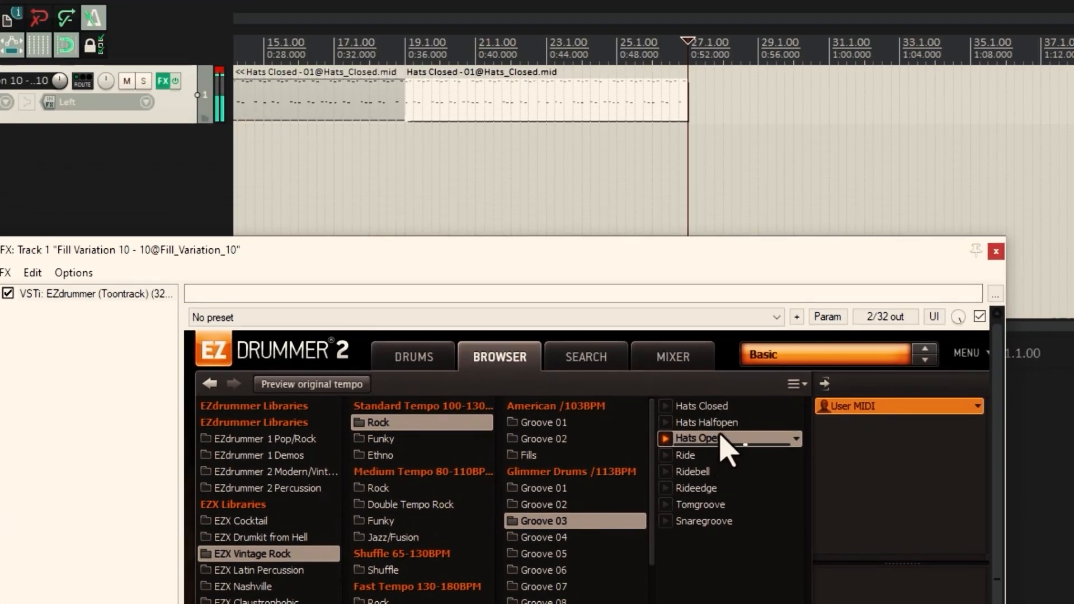
drag(722, 444, 694, 110)
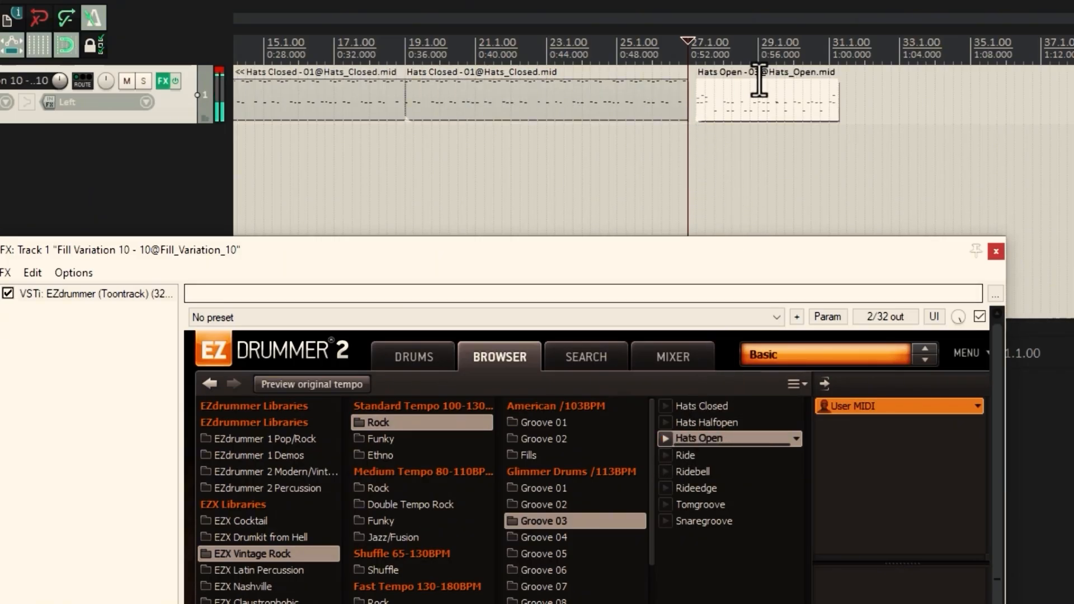
mouse_move(761, 100)
mouse_down()
mouse_move(750, 92)
mouse_move(747, 102)
mouse_up()
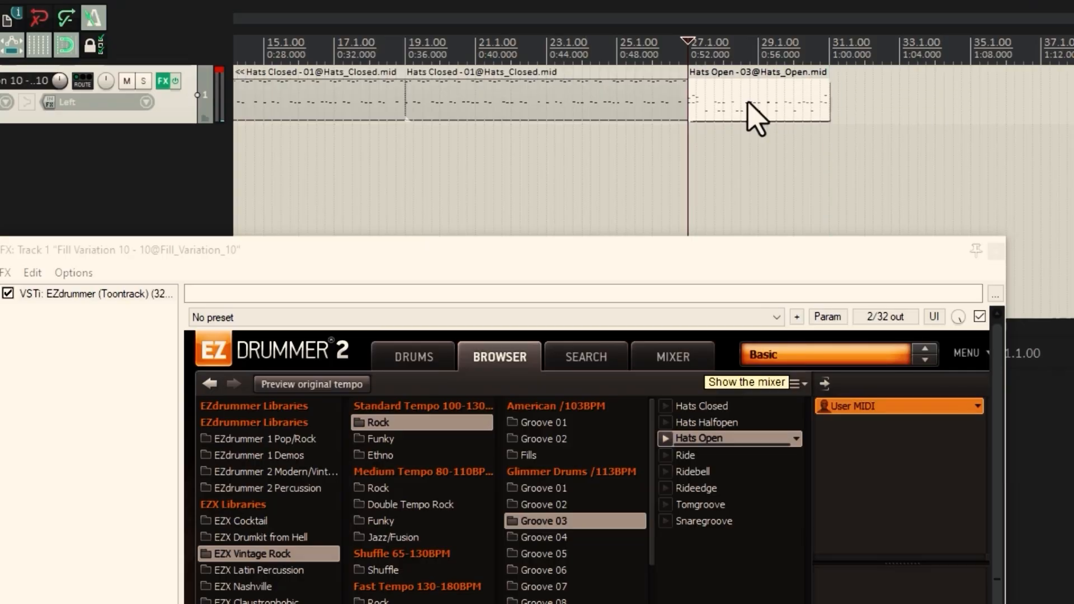
click(659, 174)
key(space)
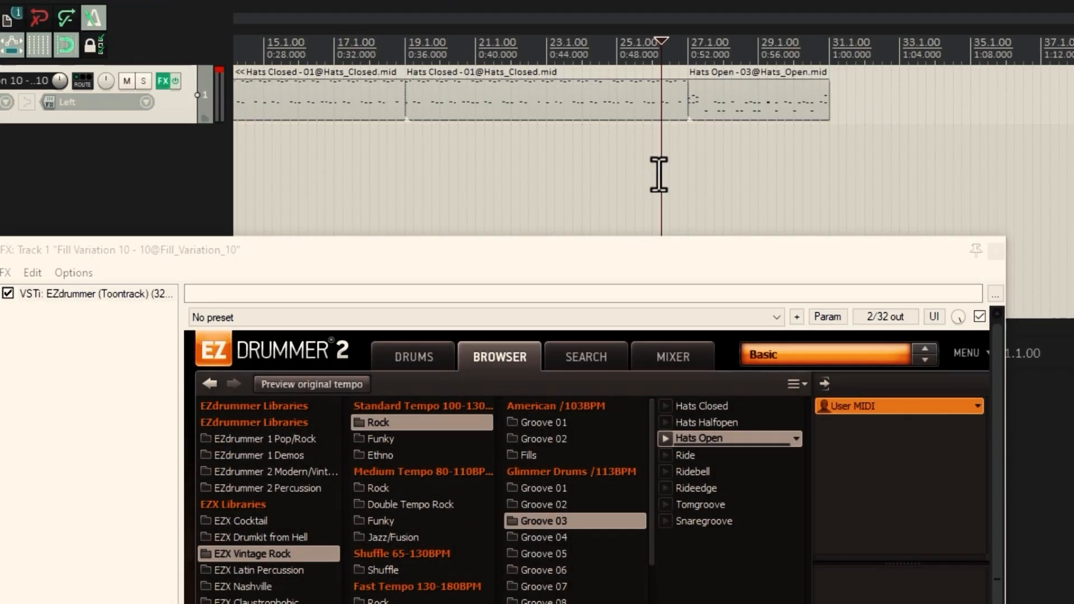
- Preview the Hats Open and Ride patterns of American Groove 02
drag(675, 257, 676, 181)
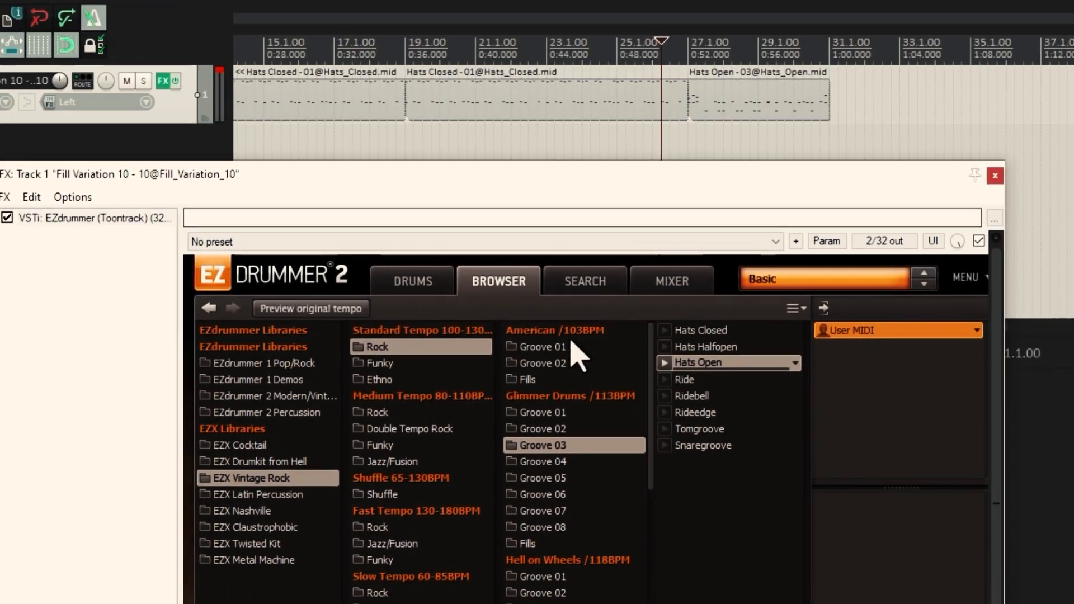
click(544, 365)
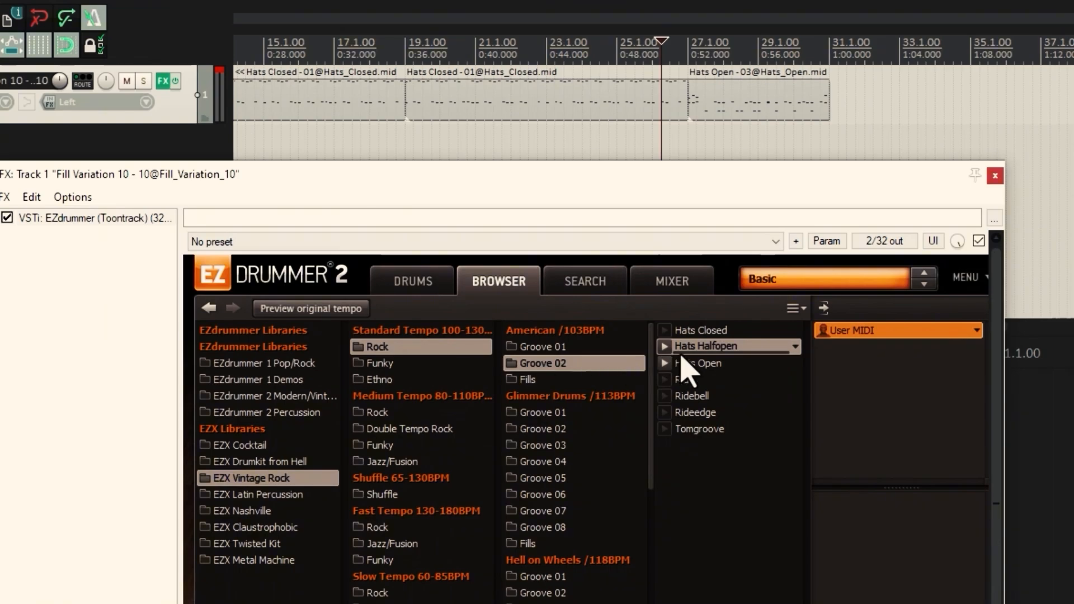
click(665, 366)
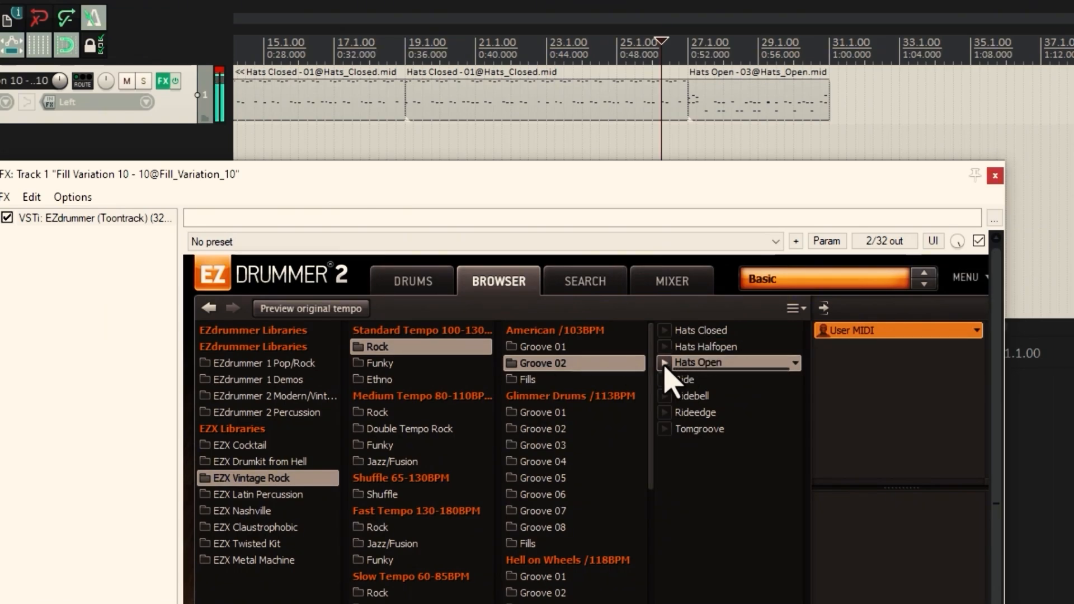
click(665, 380)
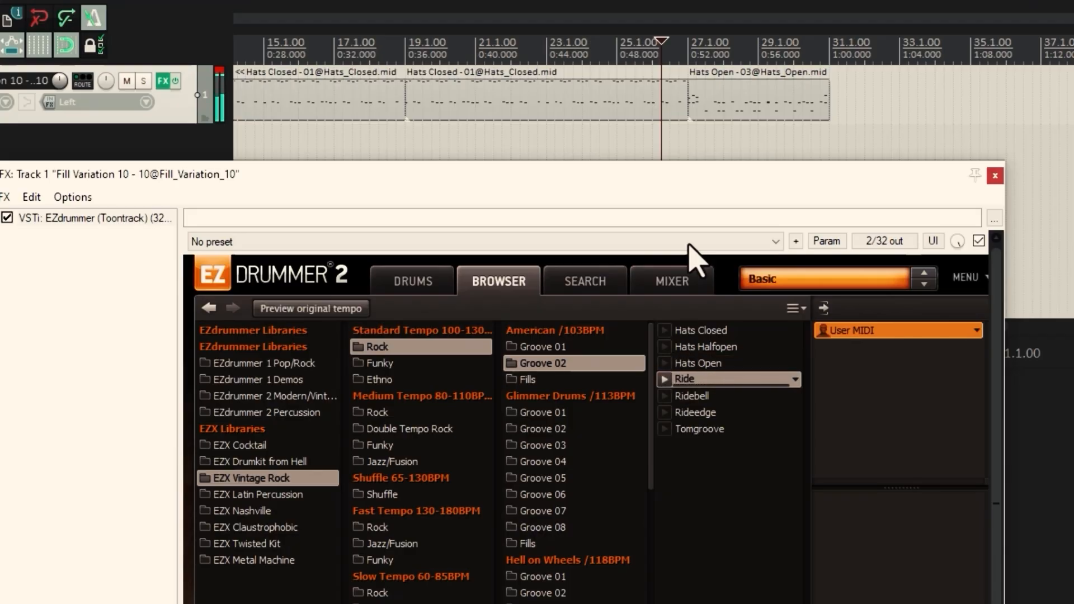
- Add the Ride pattern of American Groove 02 at bar 31 on track 1 and play from about bar 30
drag(711, 207, 729, 349)
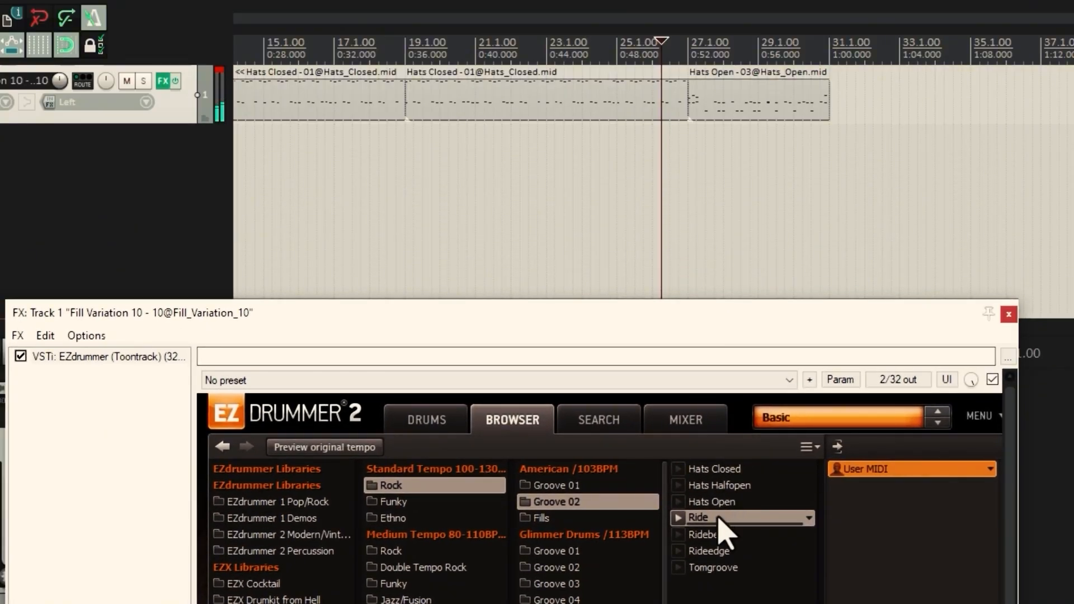
drag(720, 519, 866, 112)
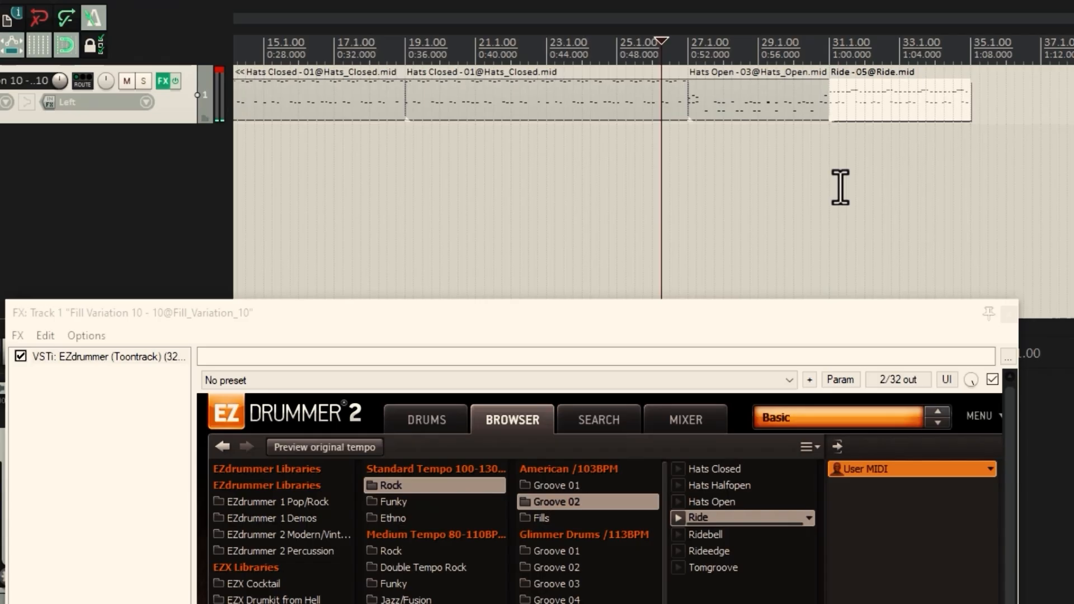
click(802, 175)
key(space)
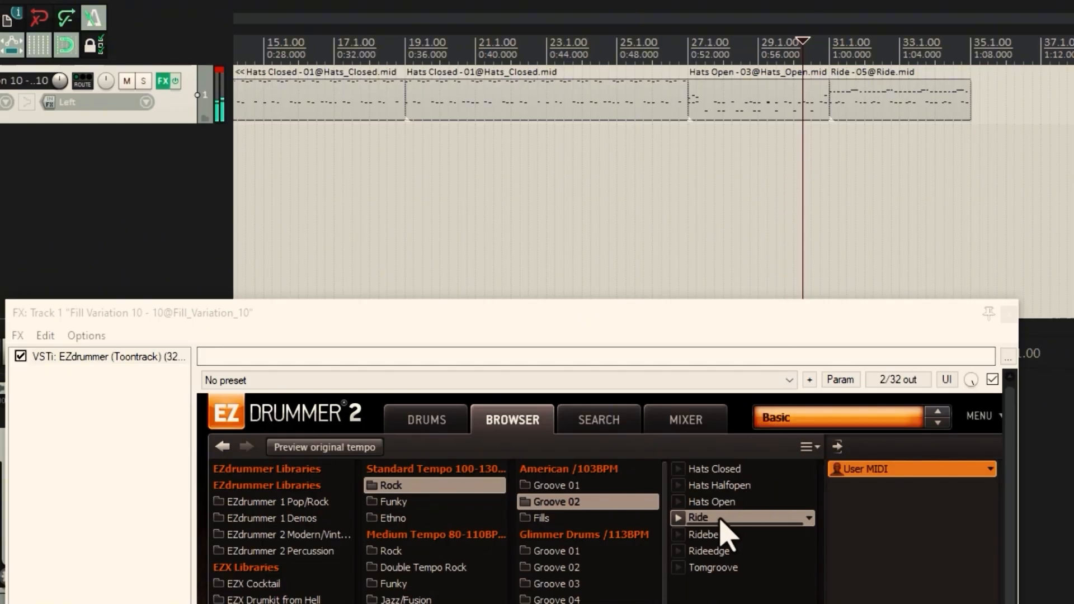
- Add the American Groove 02 Ride pattern again at bar 35, flush with the first one, and play from bar 34.2
drag(720, 520, 973, 108)
drag(873, 314, 878, 379)
click(635, 184)
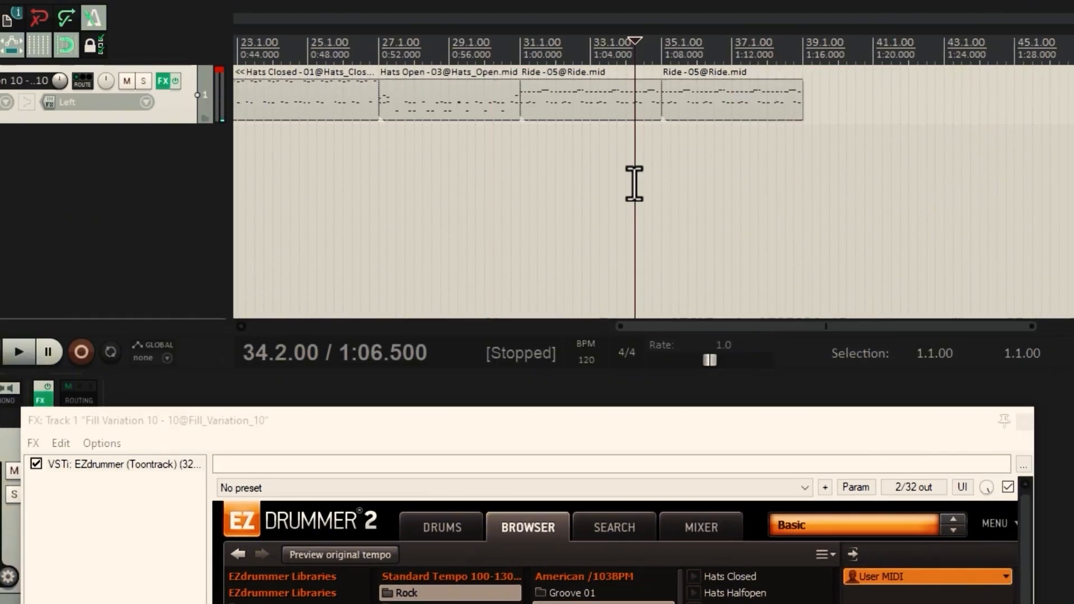
key(space)
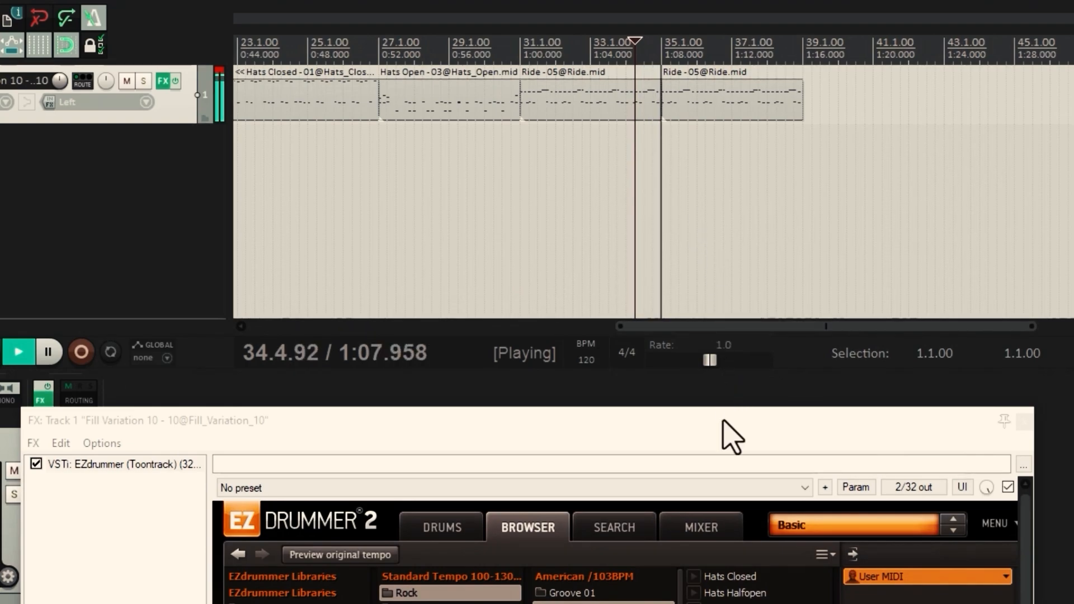
drag(730, 420, 702, 257)
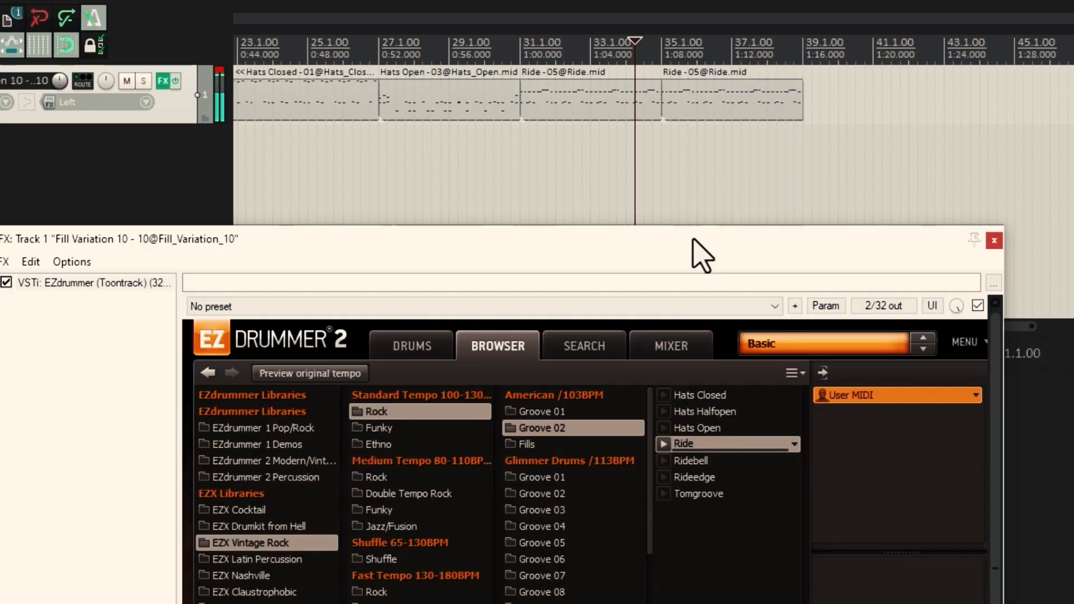
drag(689, 450, 808, 112)
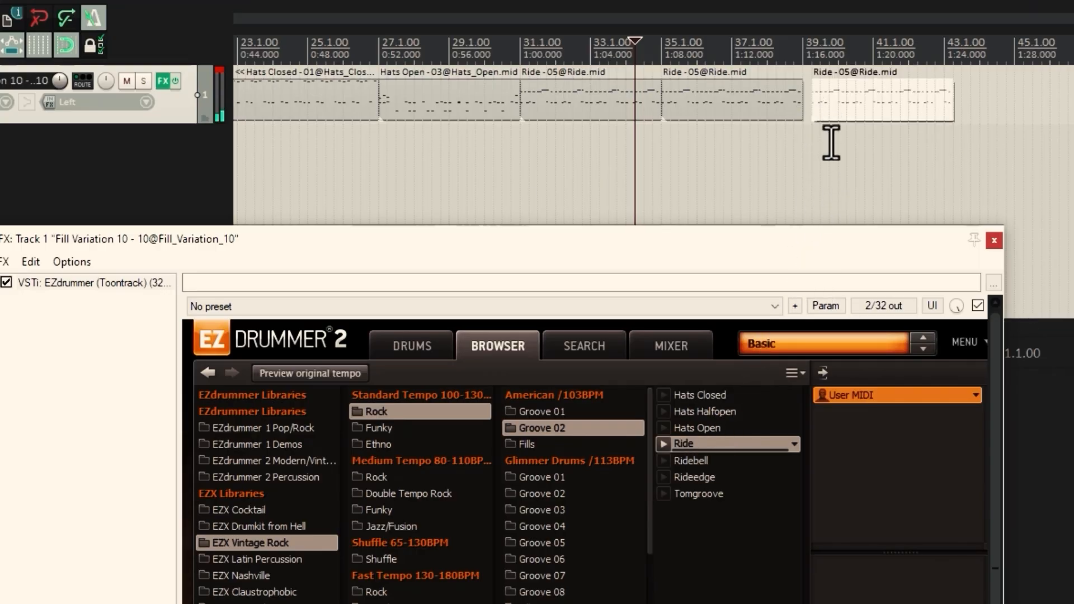
drag(838, 252, 840, 338)
click(864, 109)
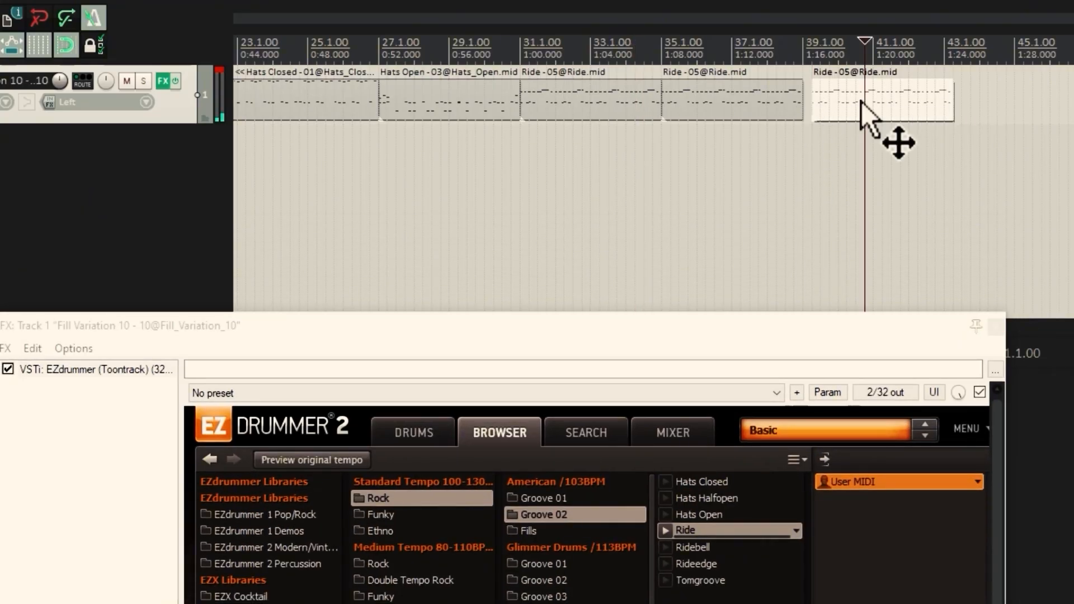
key(Delete)
- Copy both Ride items to bar 39, flush with the previous item, and play across the join from about bar 38
click(607, 109)
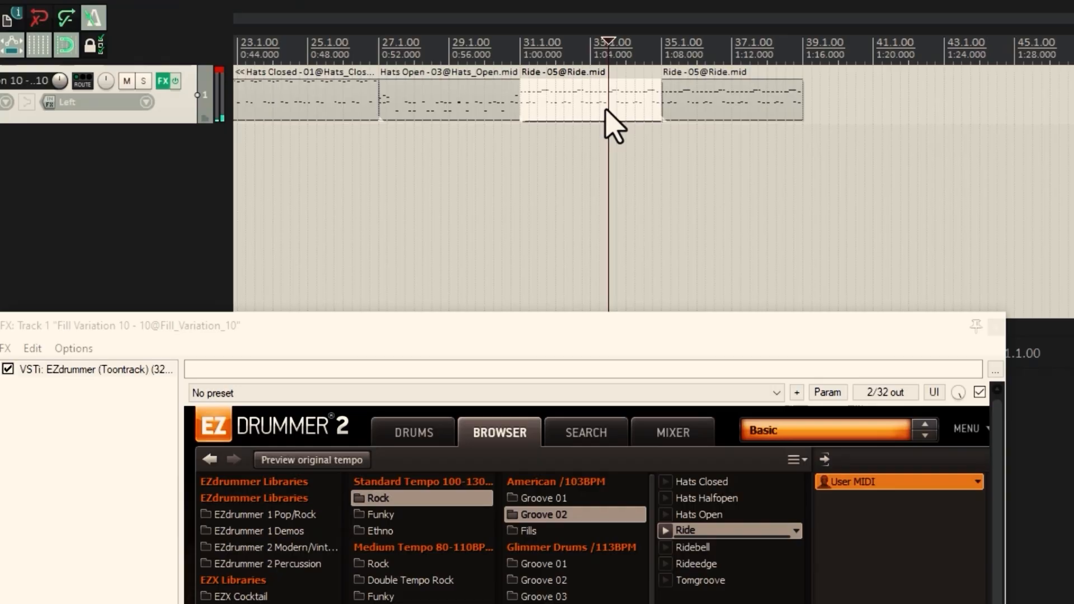
ctrl+click(709, 99)
click(811, 73)
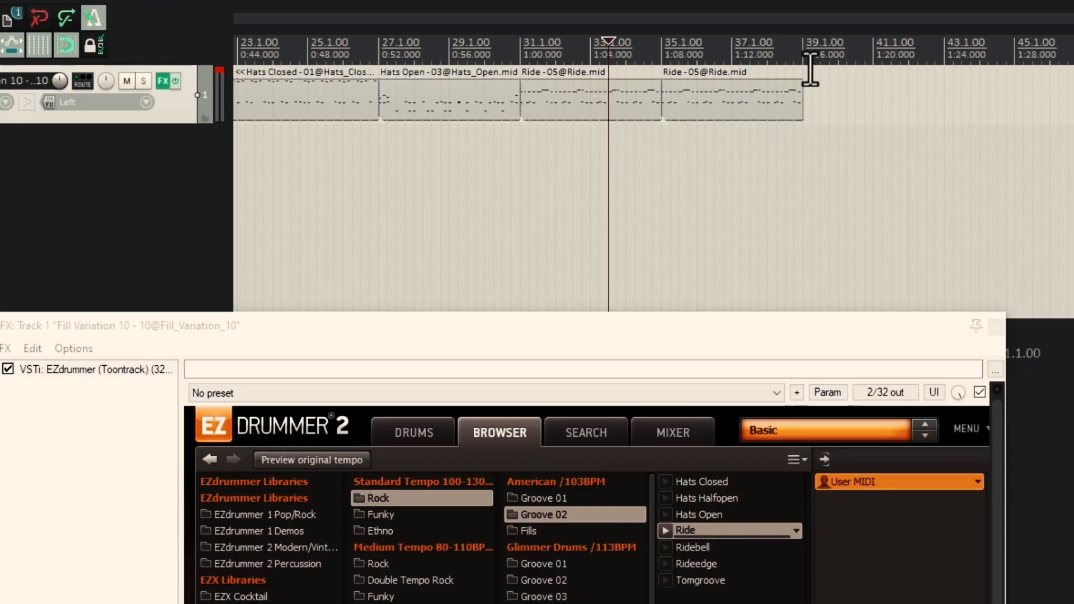
key(ctrl+v)
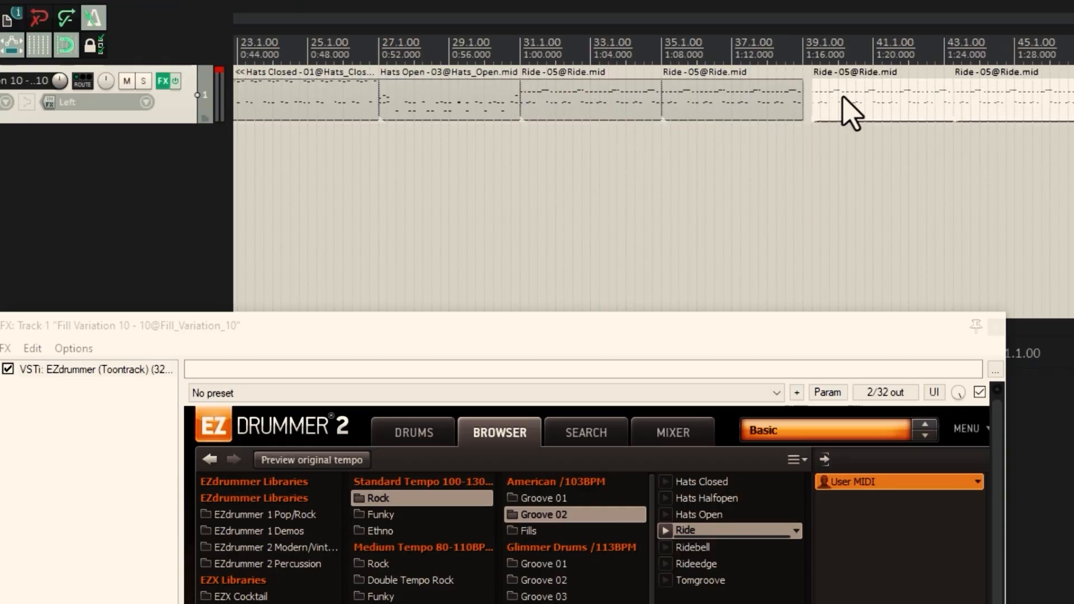
drag(850, 106, 830, 98)
click(783, 174)
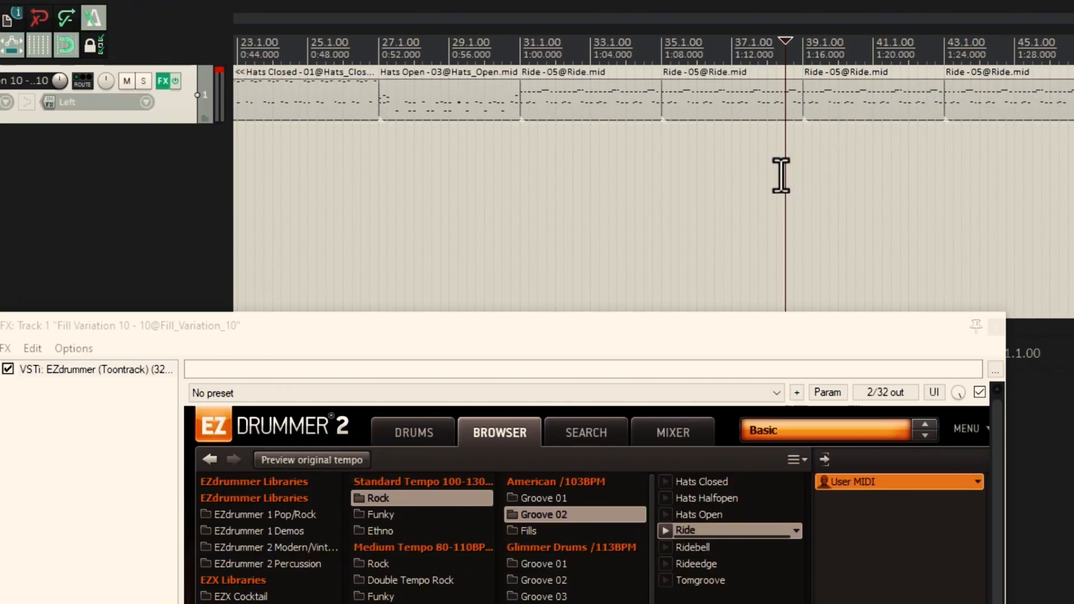
key(space)
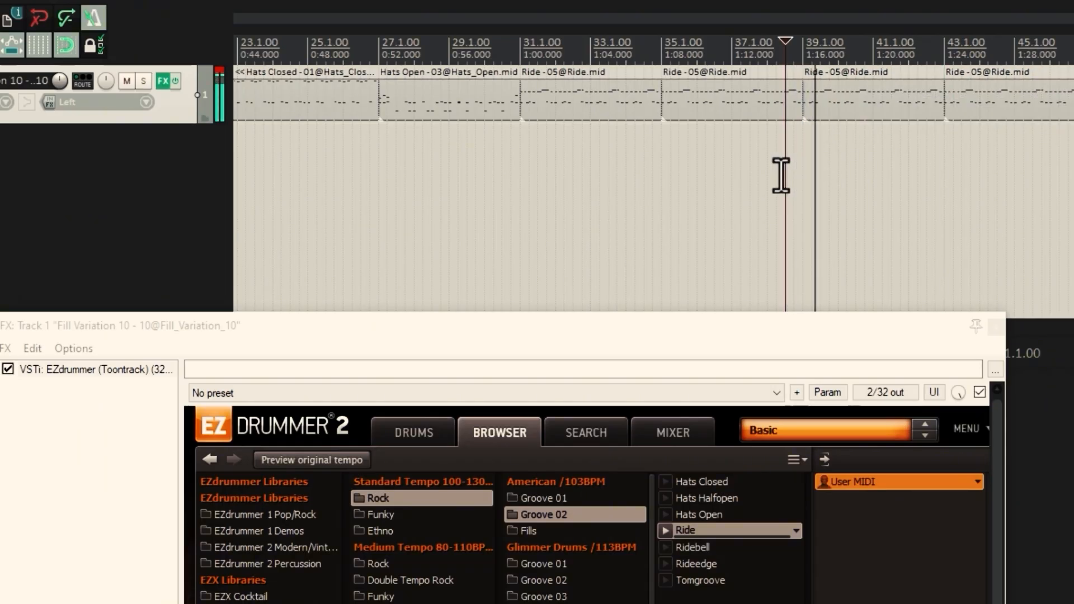
key(space)
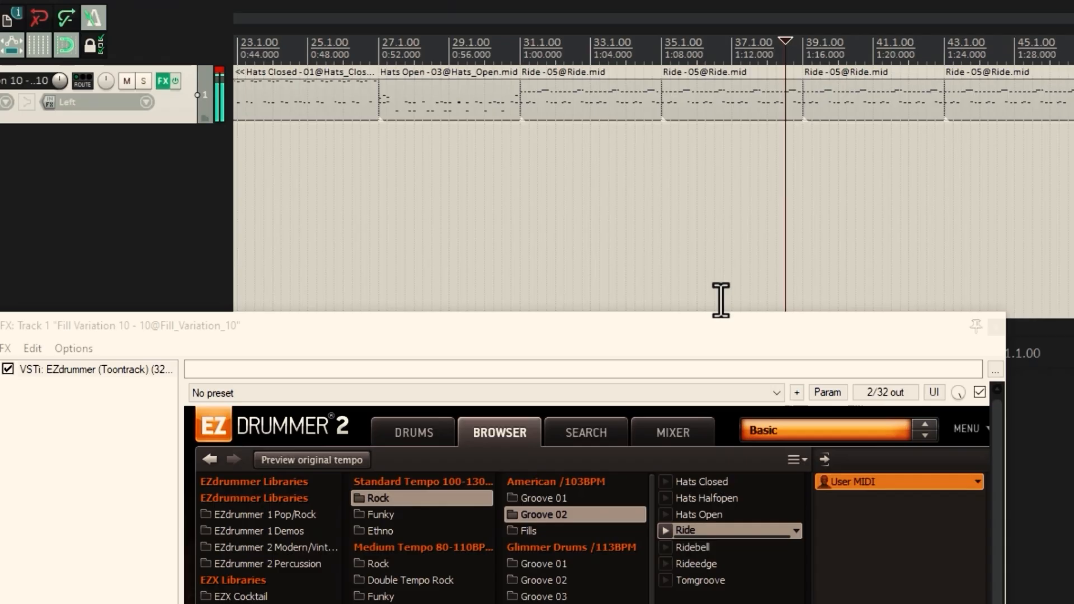
- Delete the two Ride items starting at bars 39 and 43
drag(727, 322, 733, 418)
drag(752, 328, 646, 329)
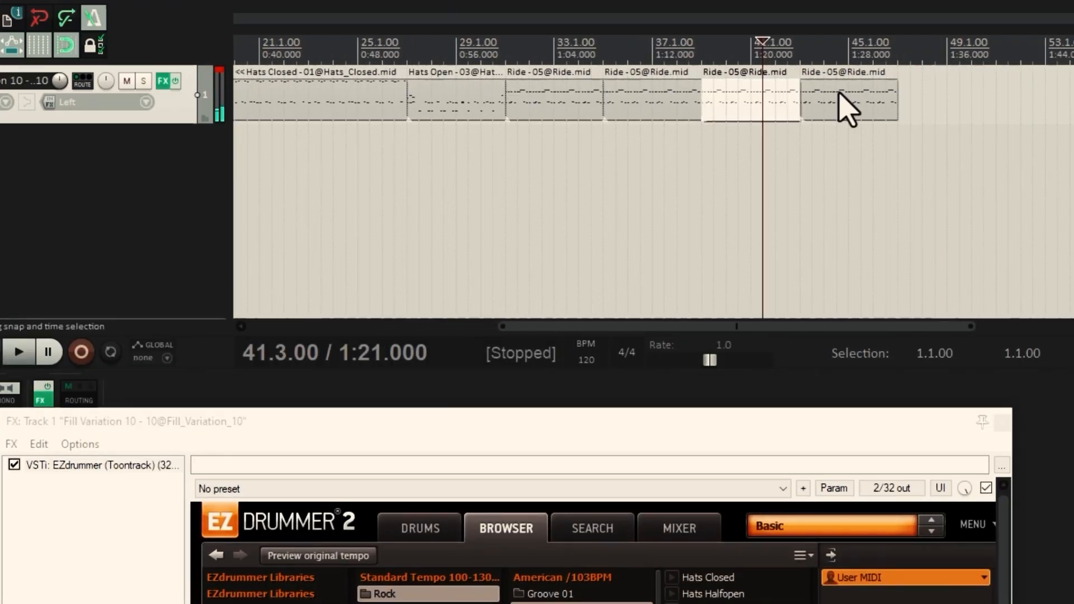
ctrl+click(838, 106)
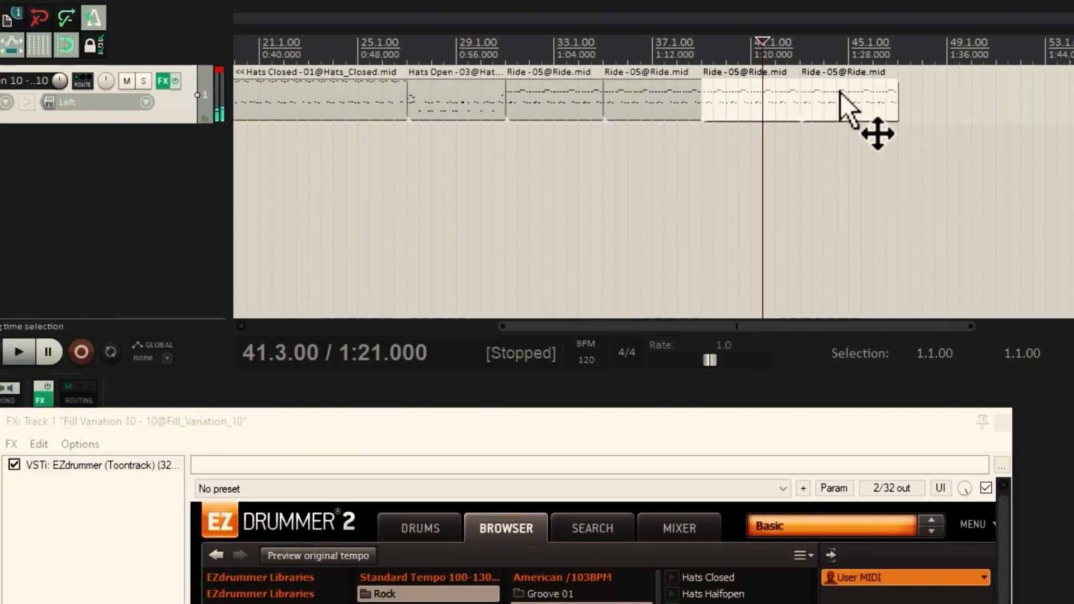
key(Delete)
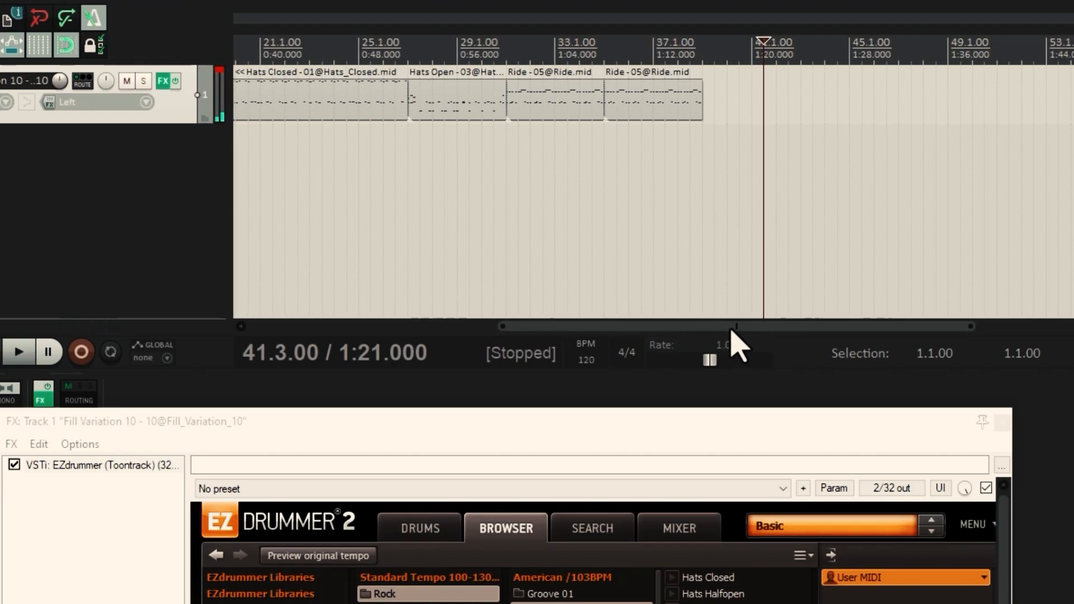
- Preview Fill Variations 06 and 03 from the American fills
drag(733, 331, 444, 336)
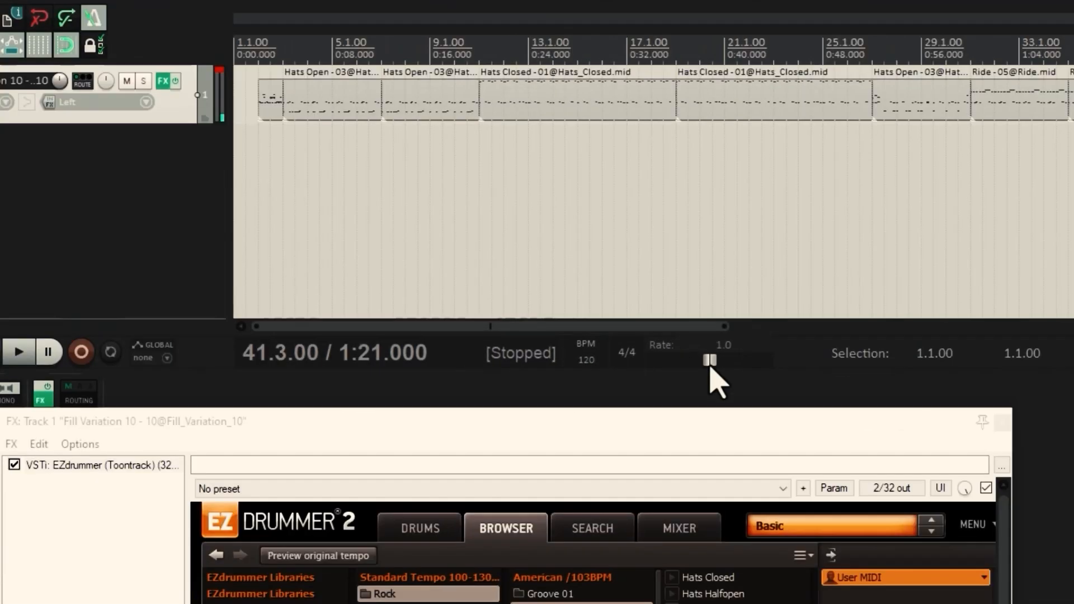
drag(741, 426, 701, 127)
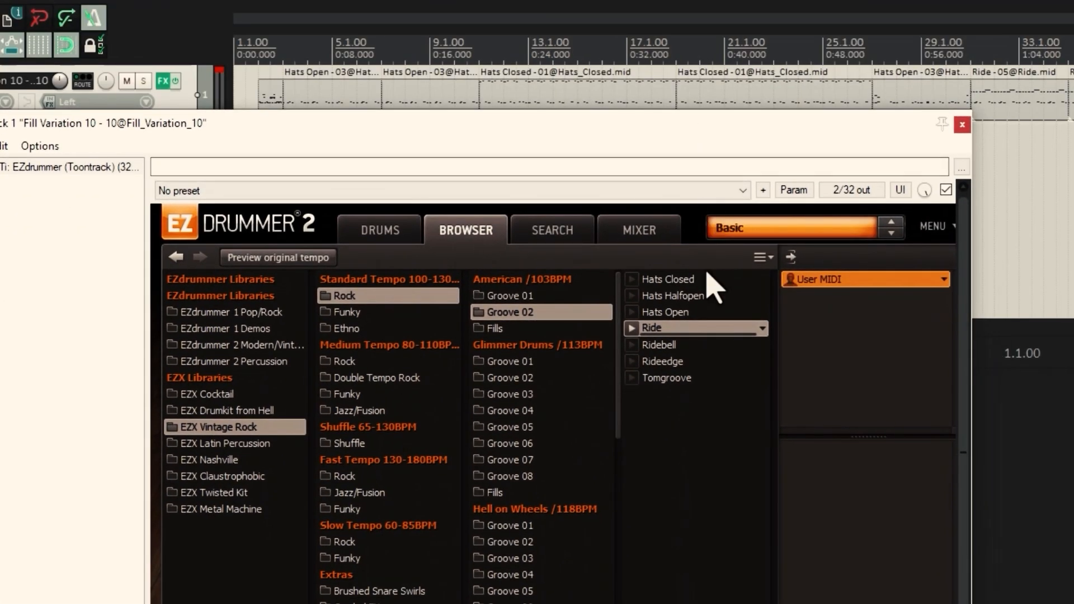
click(512, 329)
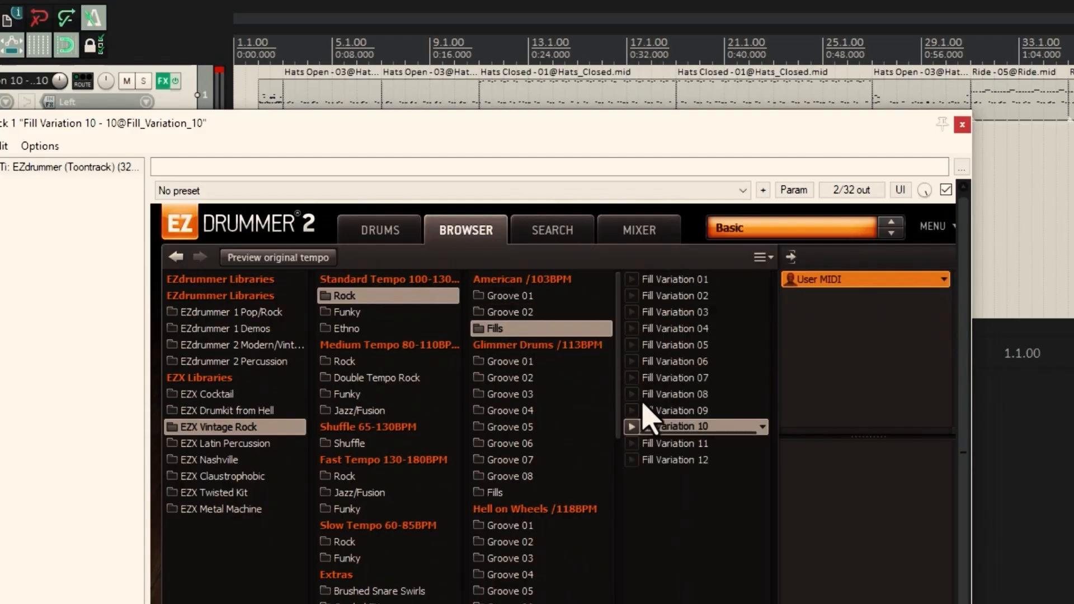
click(637, 363)
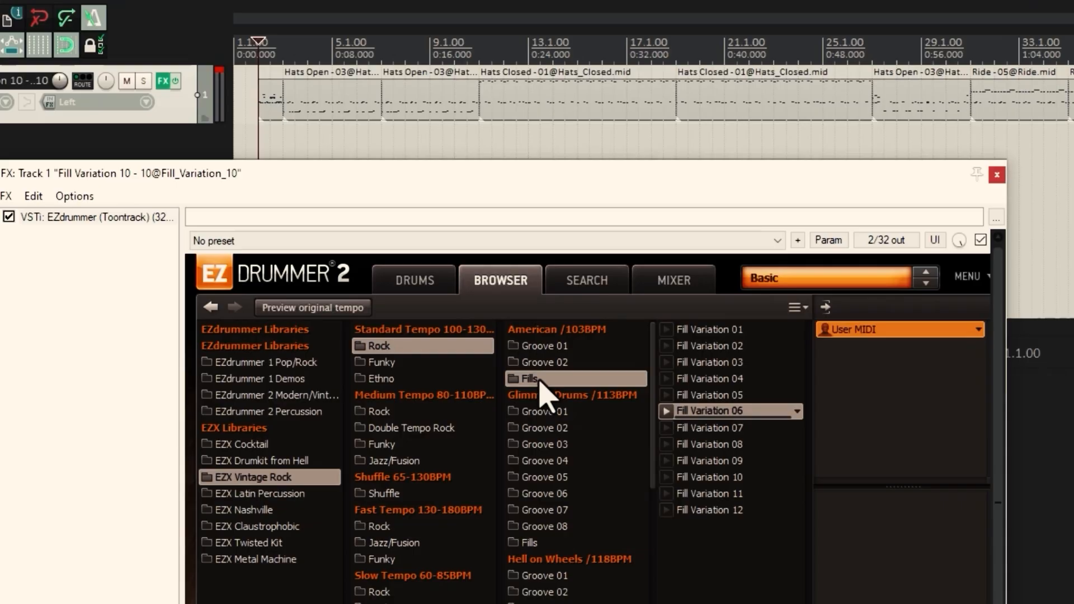
click(673, 367)
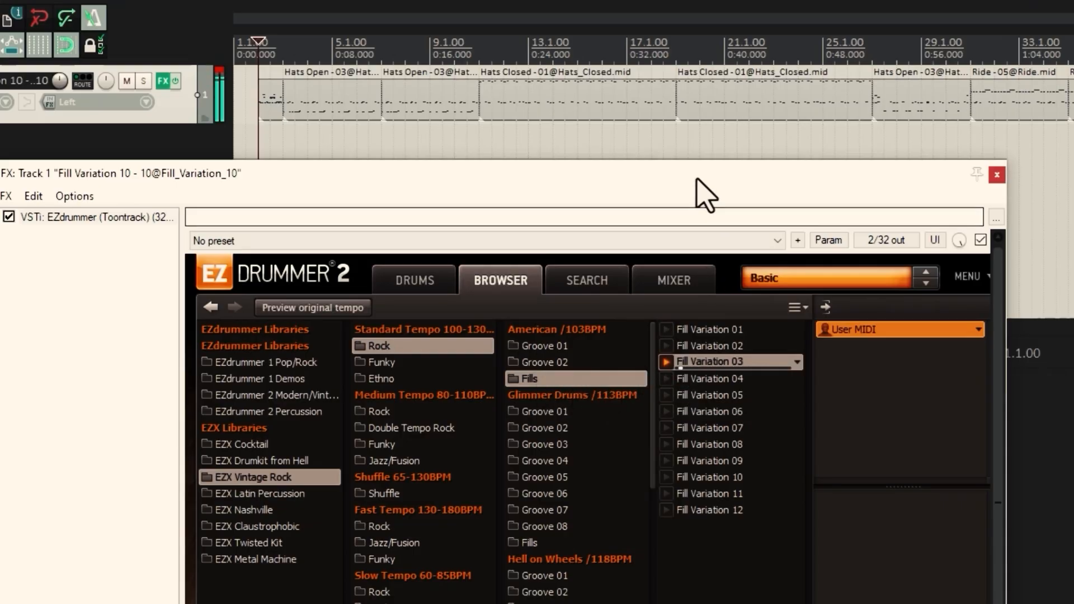
- Shorten the second Hats Open item to end at bar 10 and place American Fill Variation 03 in the gap before bar 11
drag(688, 174, 704, 255)
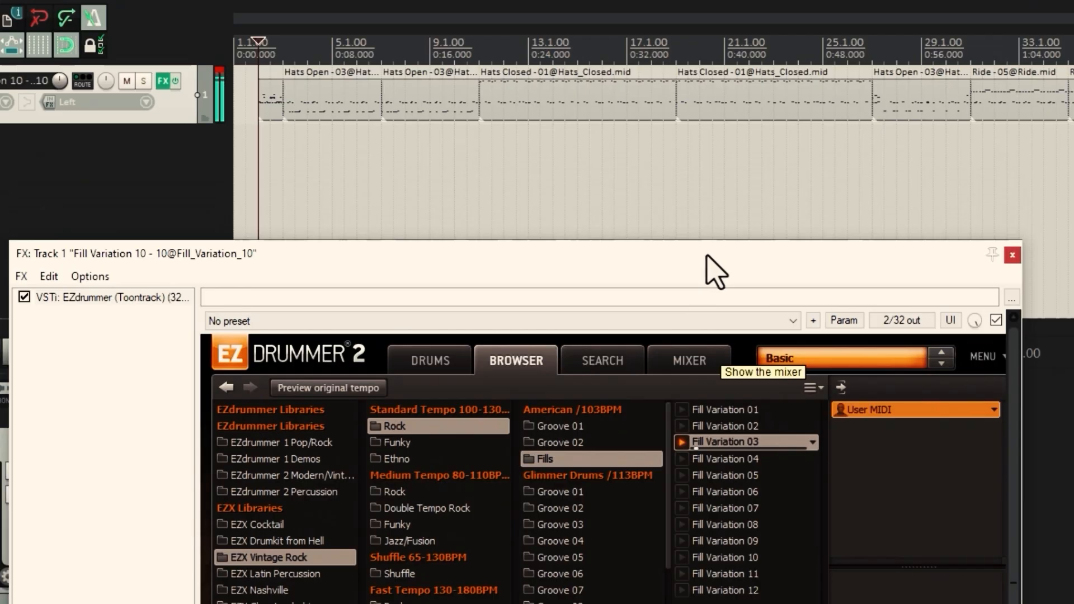
mouse_move(700, 445)
mouse_down()
mouse_move(653, 204)
mouse_move(692, 463)
mouse_move(694, 440)
mouse_up()
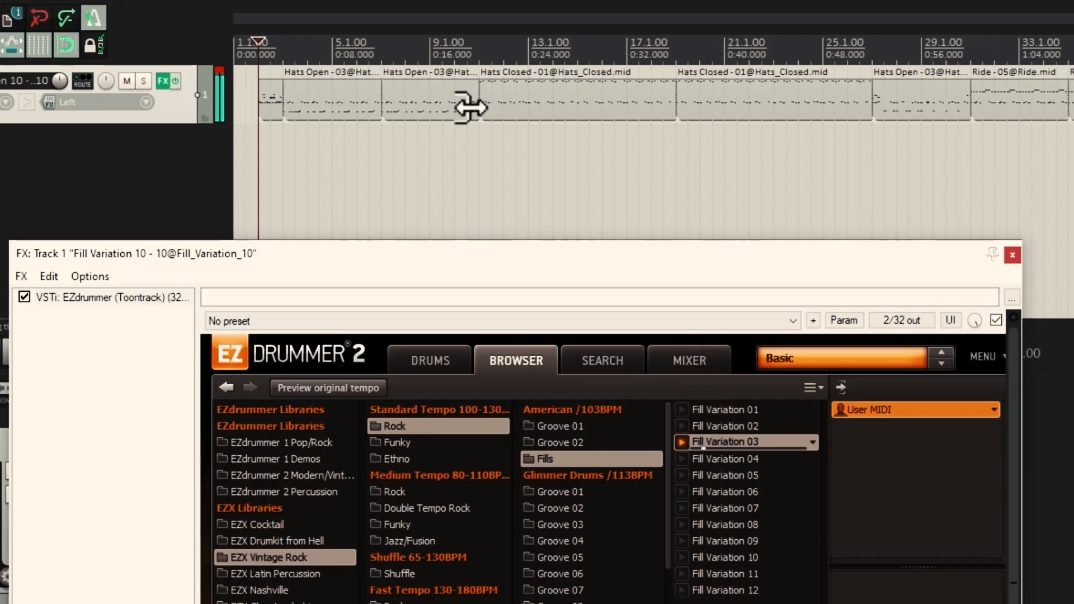
drag(471, 107, 446, 102)
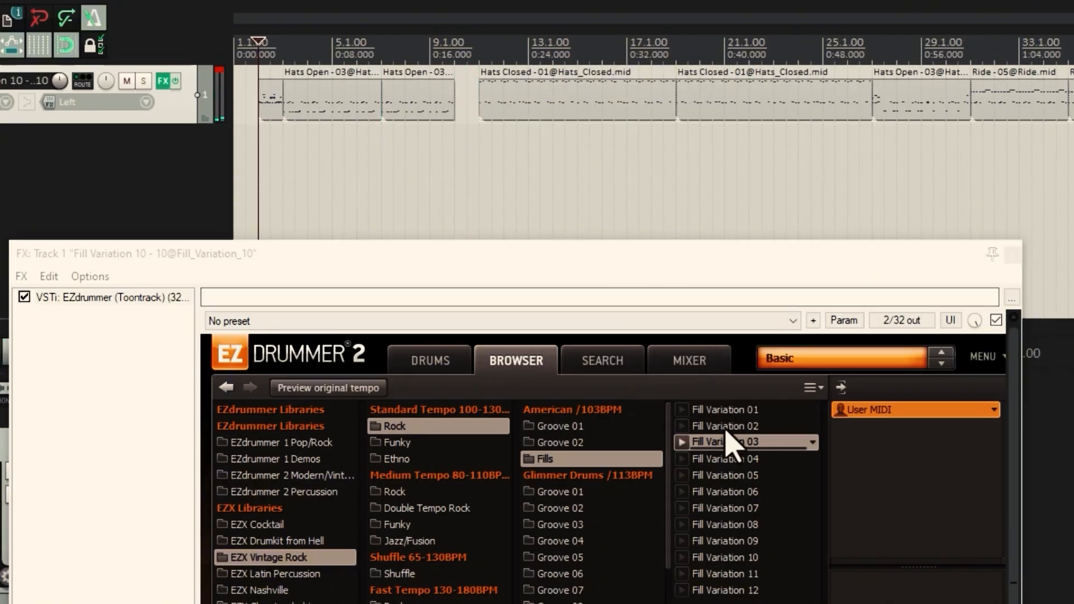
drag(727, 442, 461, 112)
- Play the transition from about bar 8 and move the boundary between the second Hats Open item and the fill to bar 10.3
click(419, 187)
key(space)
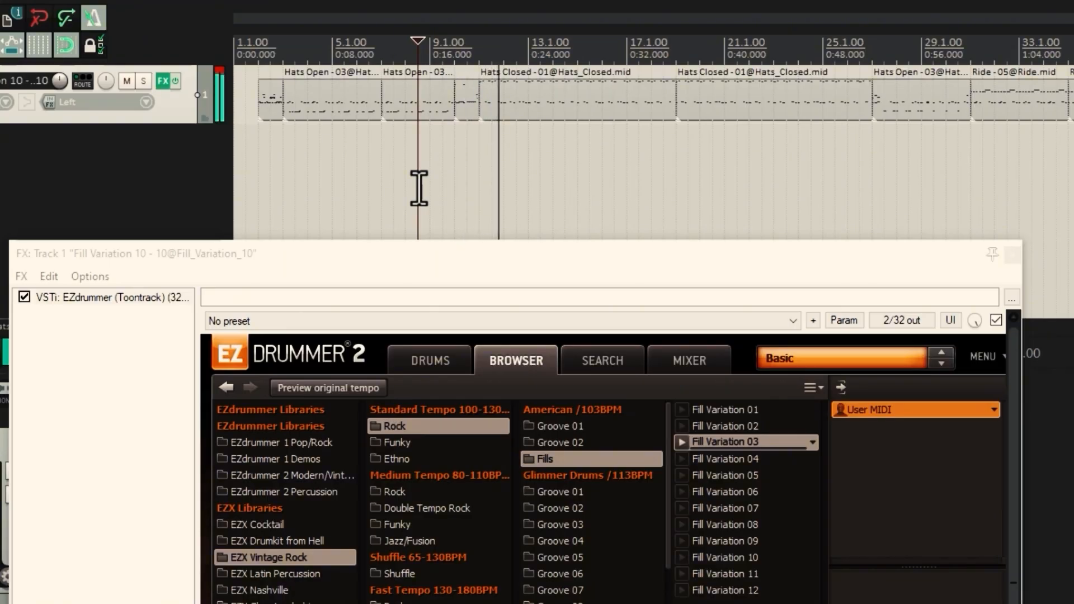
scroll(460, 115, up, 5)
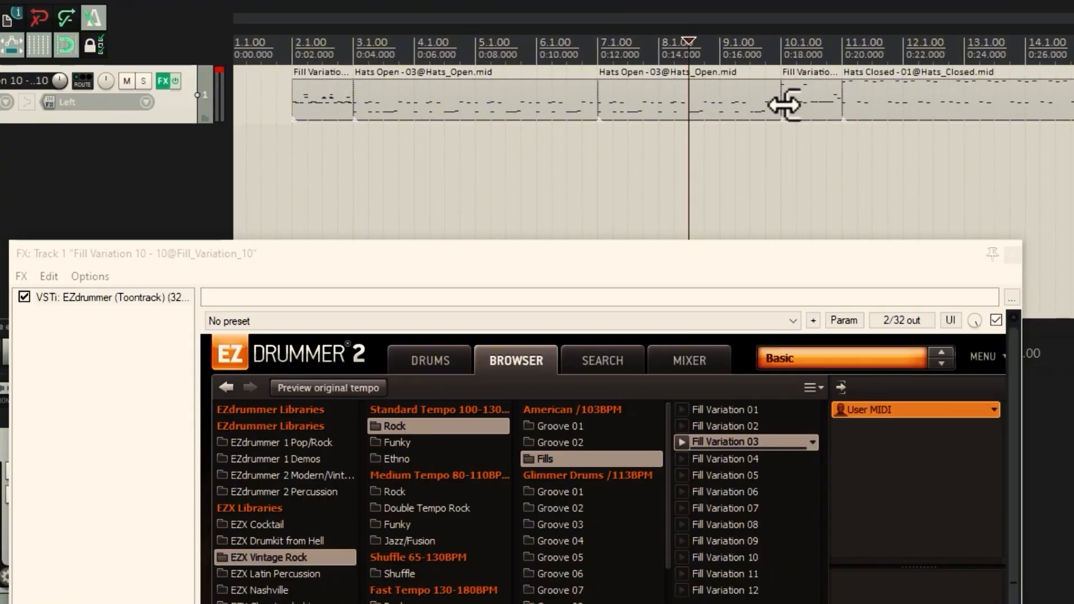
drag(784, 103, 811, 106)
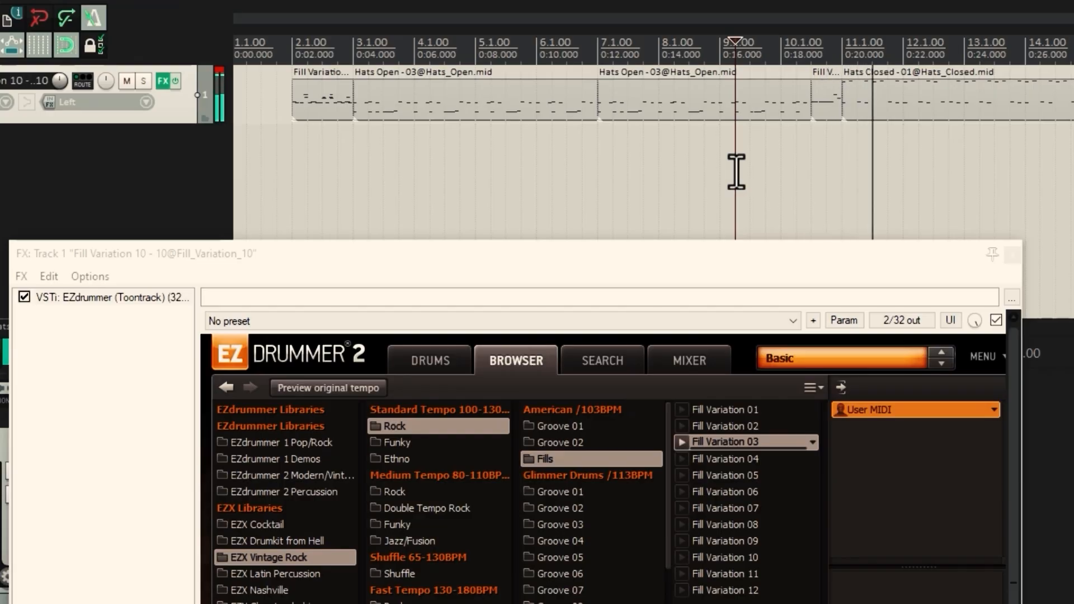
- Split the Hats Closed item starting at bar 11 at bar 15 and trim its first part to end at bar 14.3
drag(766, 259, 794, 398)
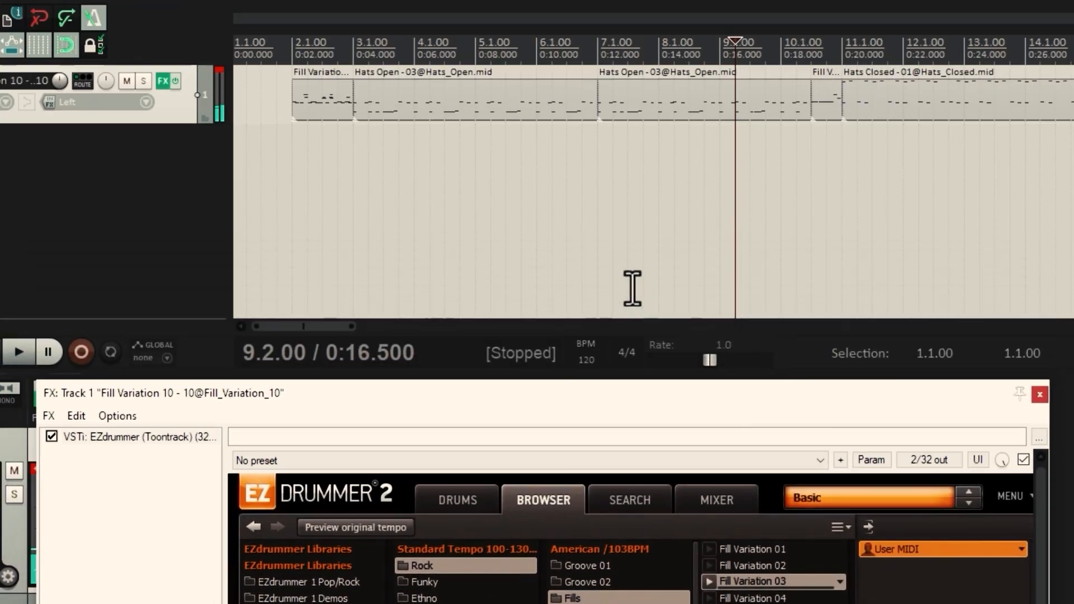
drag(319, 326, 412, 336)
click(482, 128)
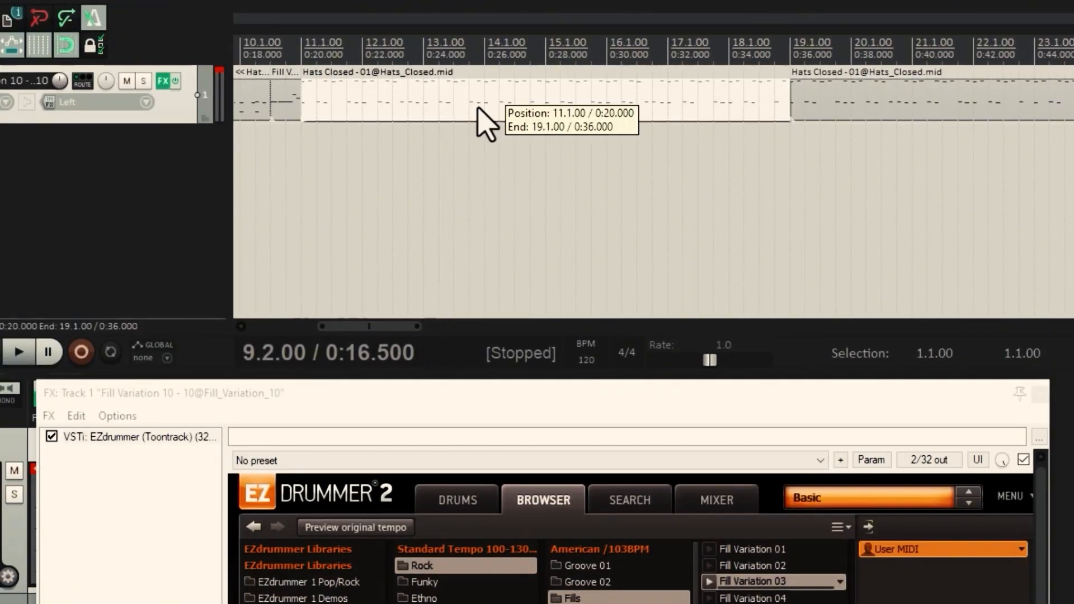
click(362, 110)
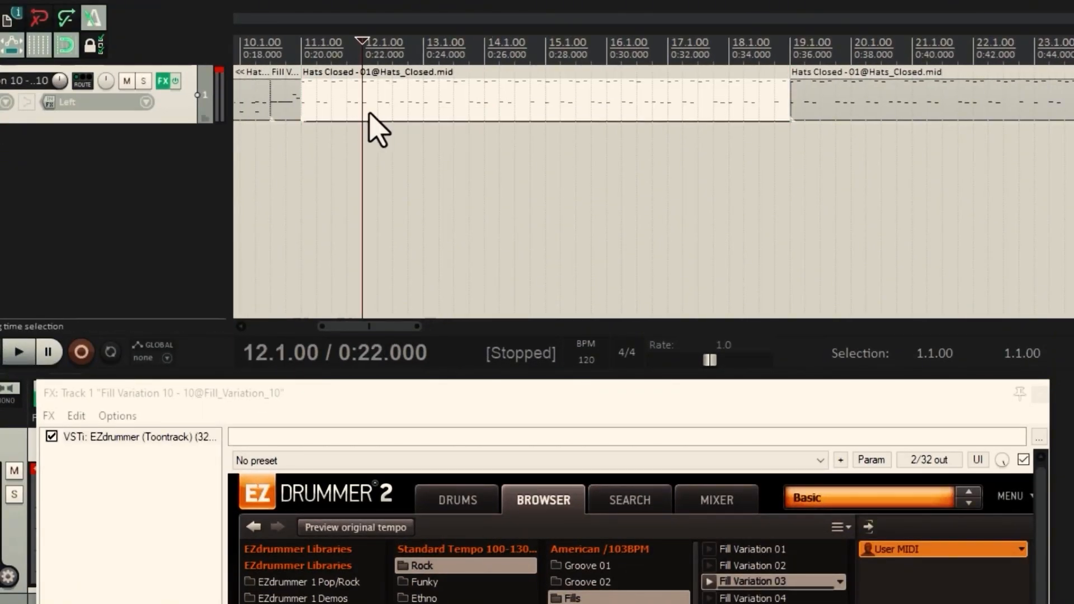
click(430, 107)
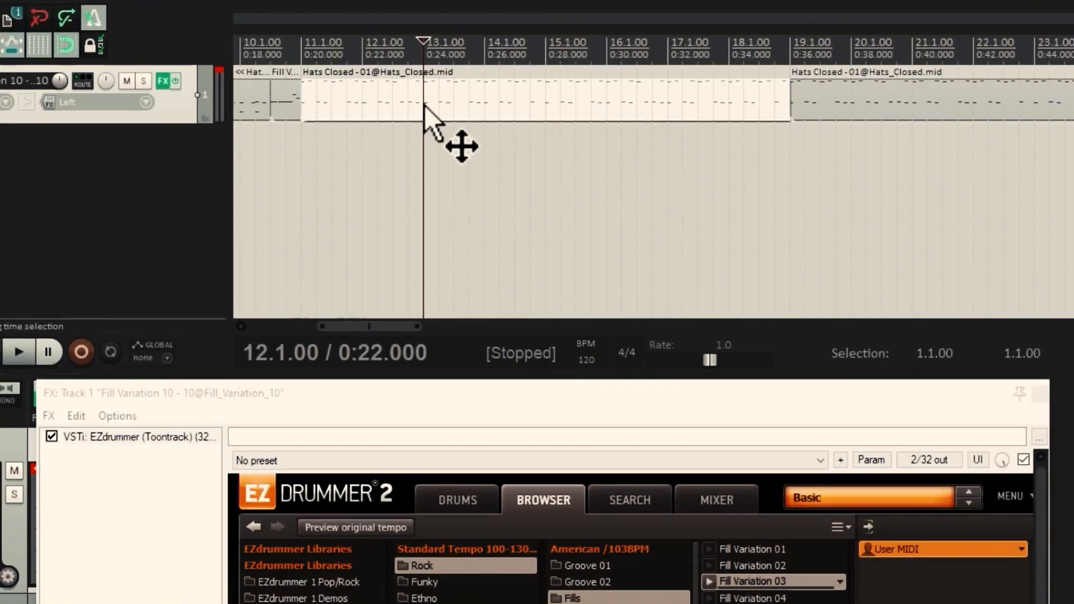
click(486, 108)
click(544, 109)
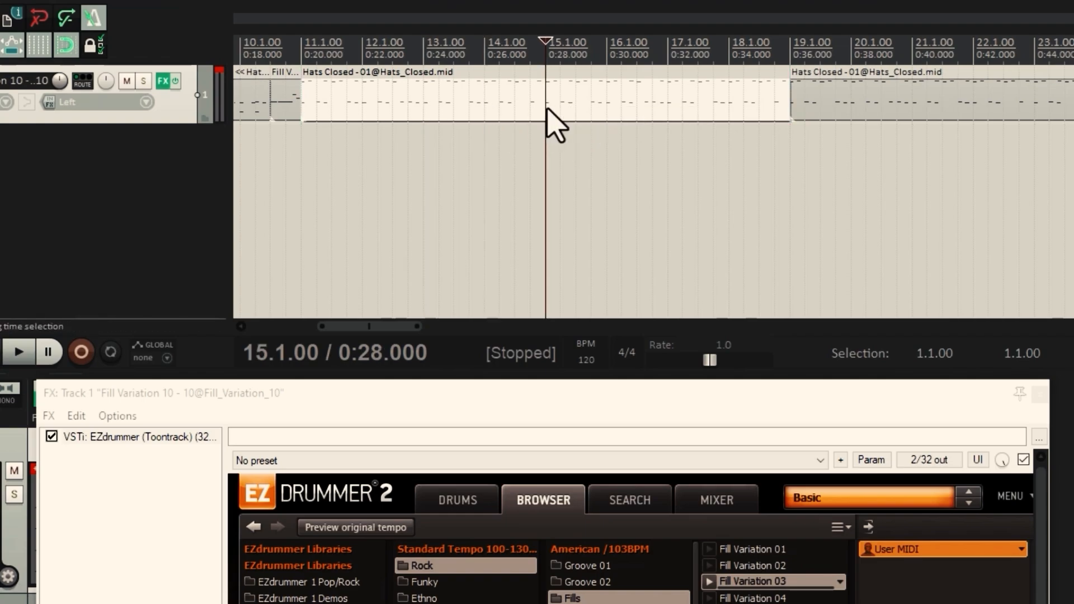
key(s)
drag(537, 97, 515, 96)
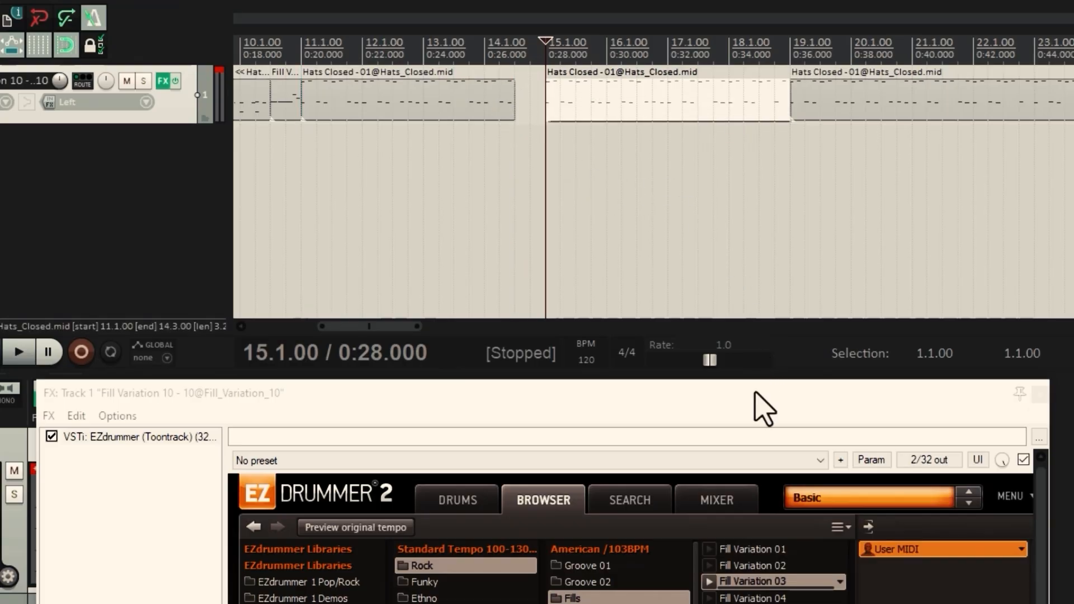
- Preview the Glimmer Drums Groove 01 Hats Closed pattern and Fill Variations 01, 03 and 04 from the same set
drag(762, 398, 760, 185)
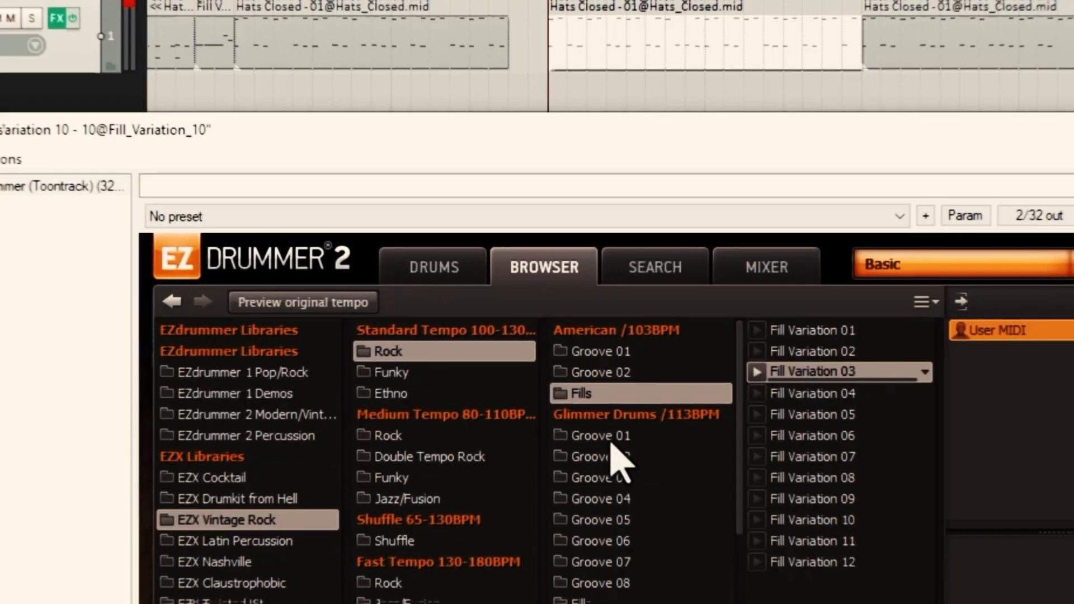
click(628, 409)
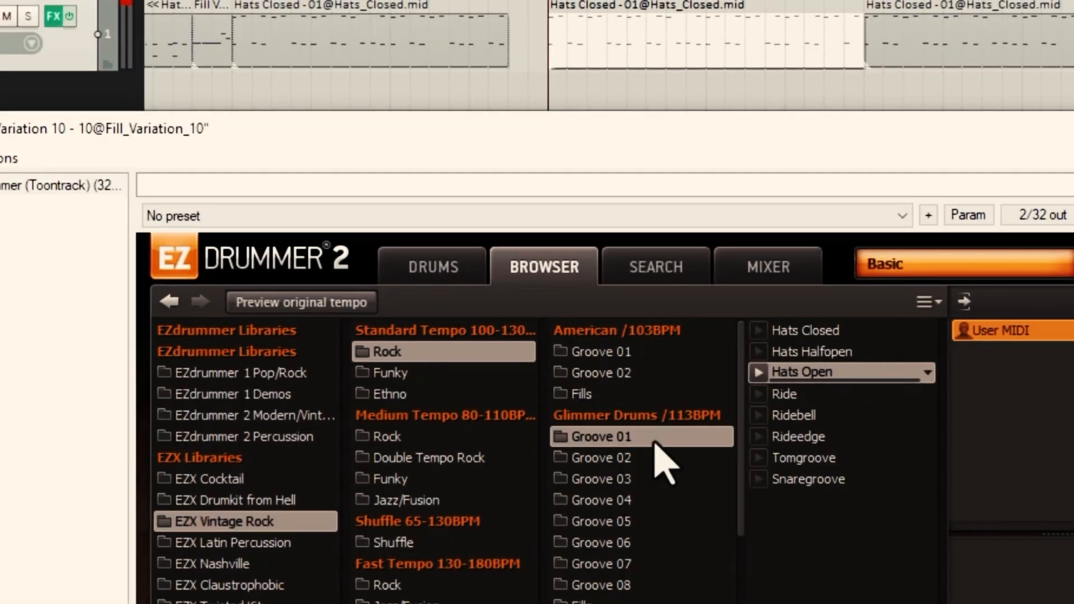
click(758, 331)
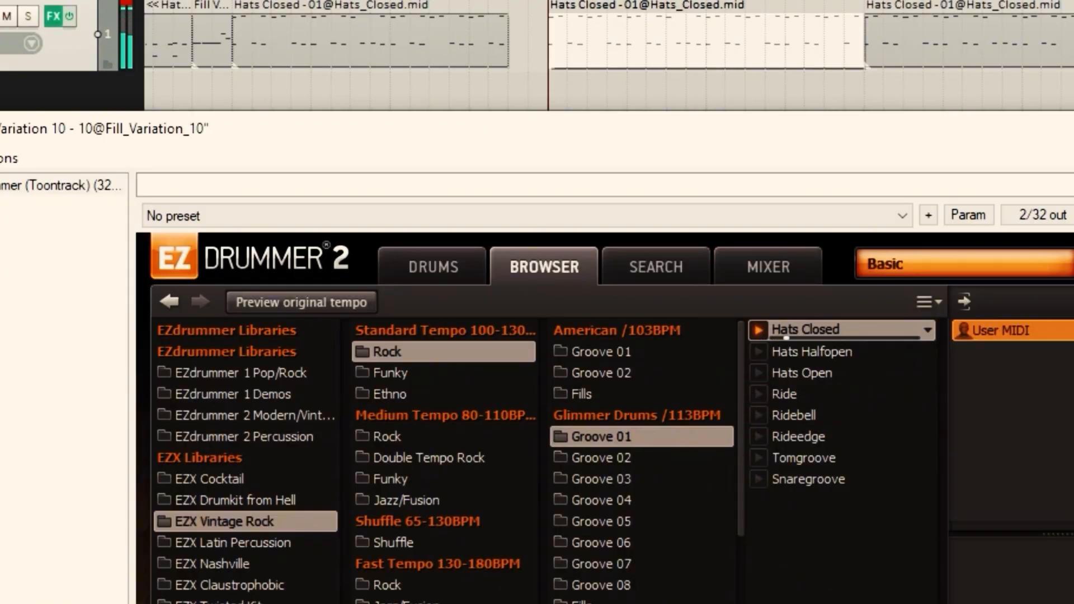
click(592, 602)
click(764, 338)
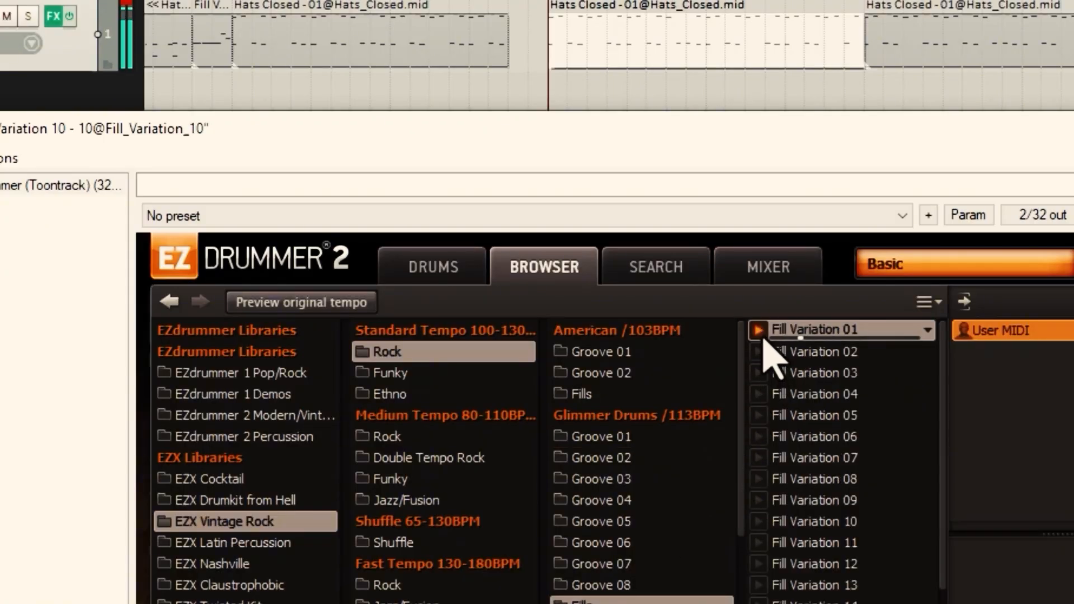
scroll(777, 425, down, 1)
scroll(767, 336, up, 1)
click(758, 376)
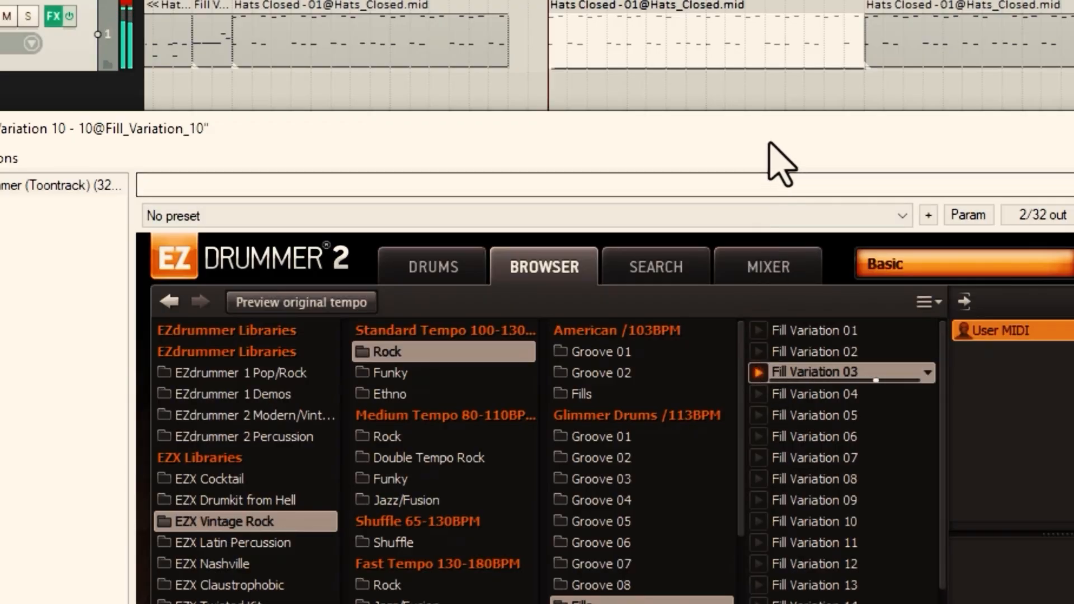
drag(779, 163, 772, 125)
click(756, 349)
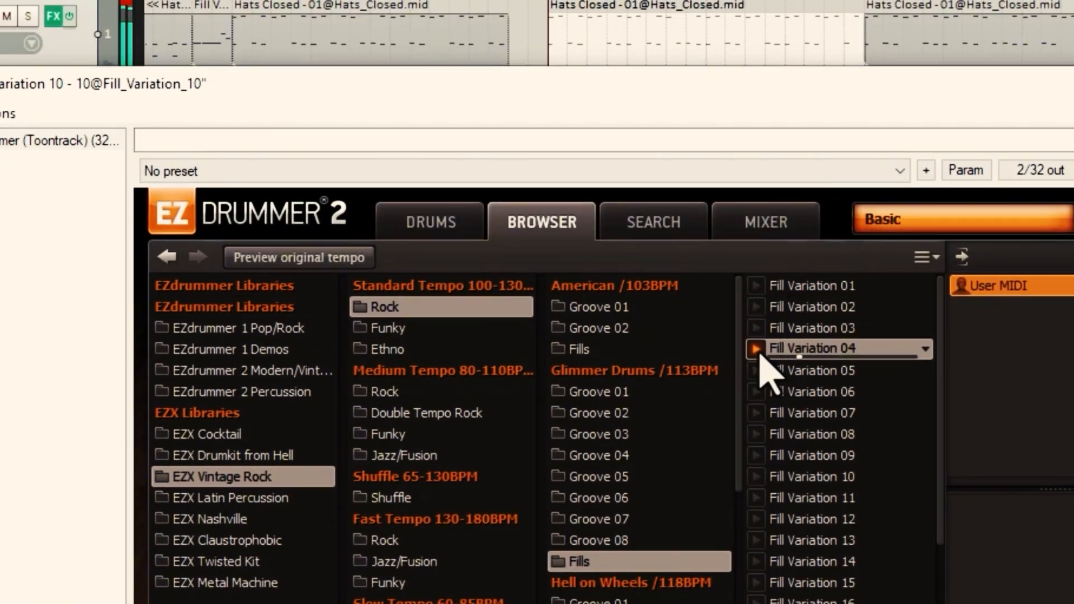
click(756, 329)
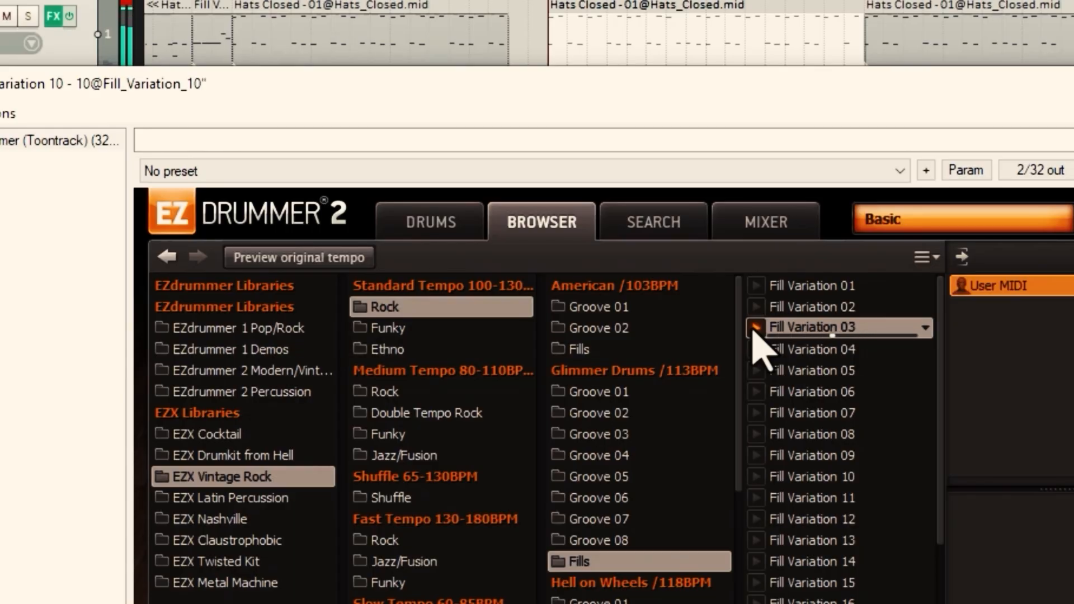
- Preview Fill Variations 29 and 28 from the Glimmer Drums fills
scroll(777, 464, down, 6)
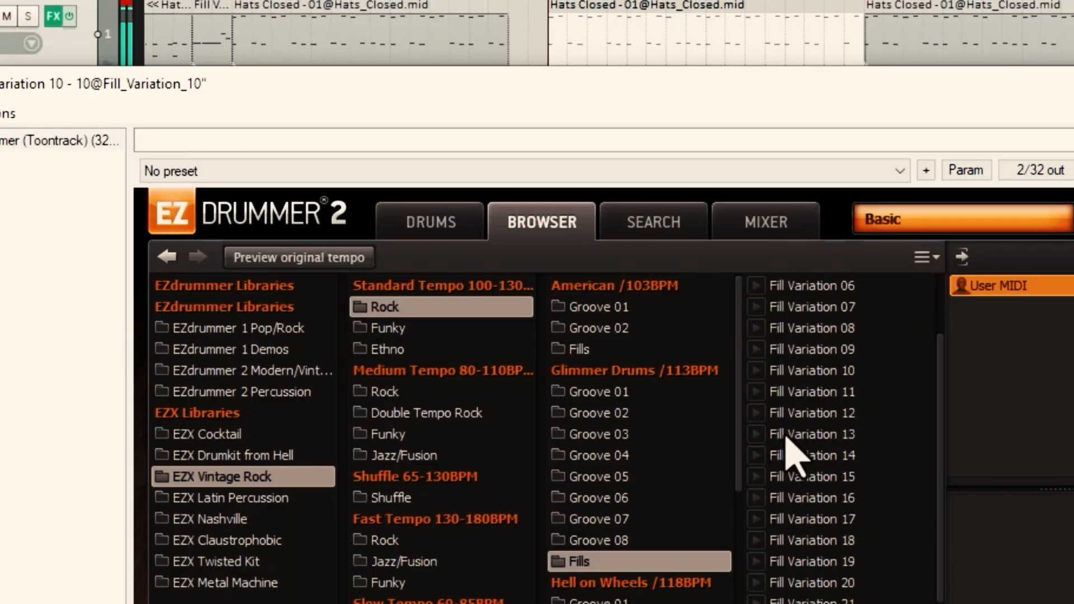
click(756, 494)
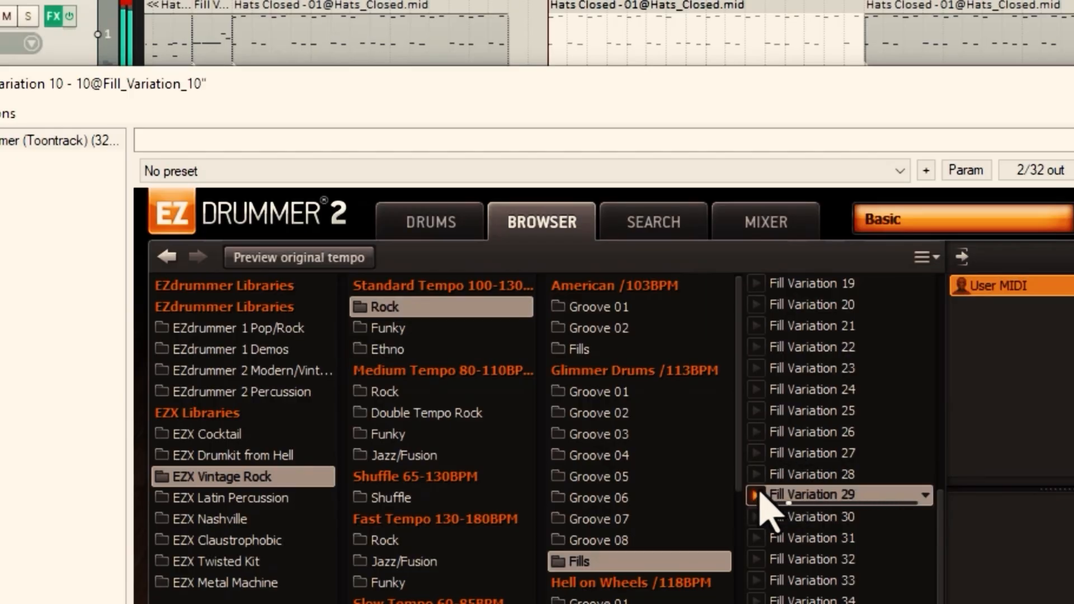
click(758, 477)
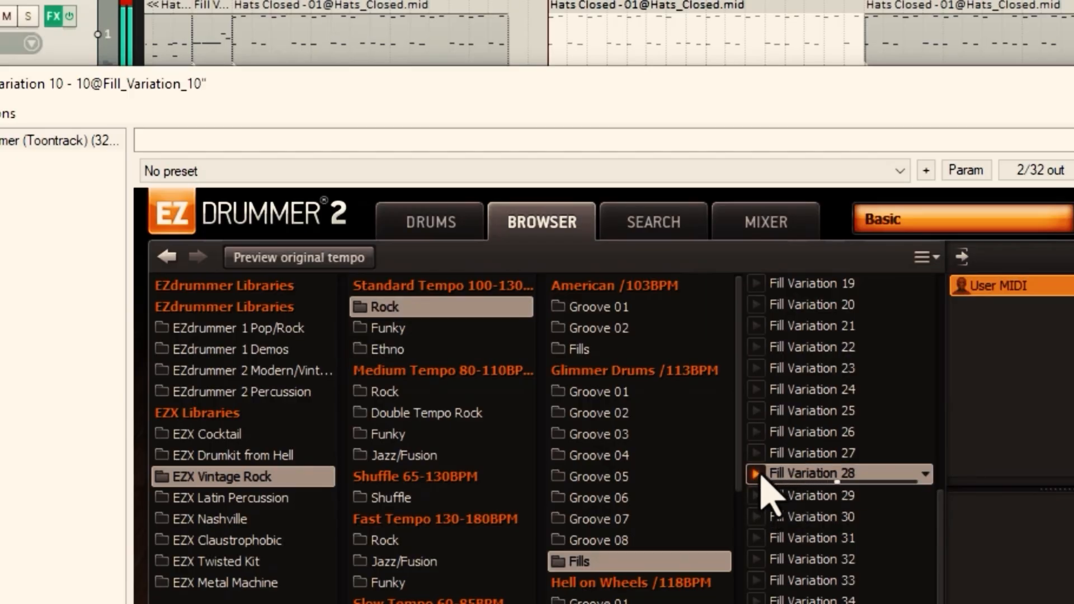
click(756, 495)
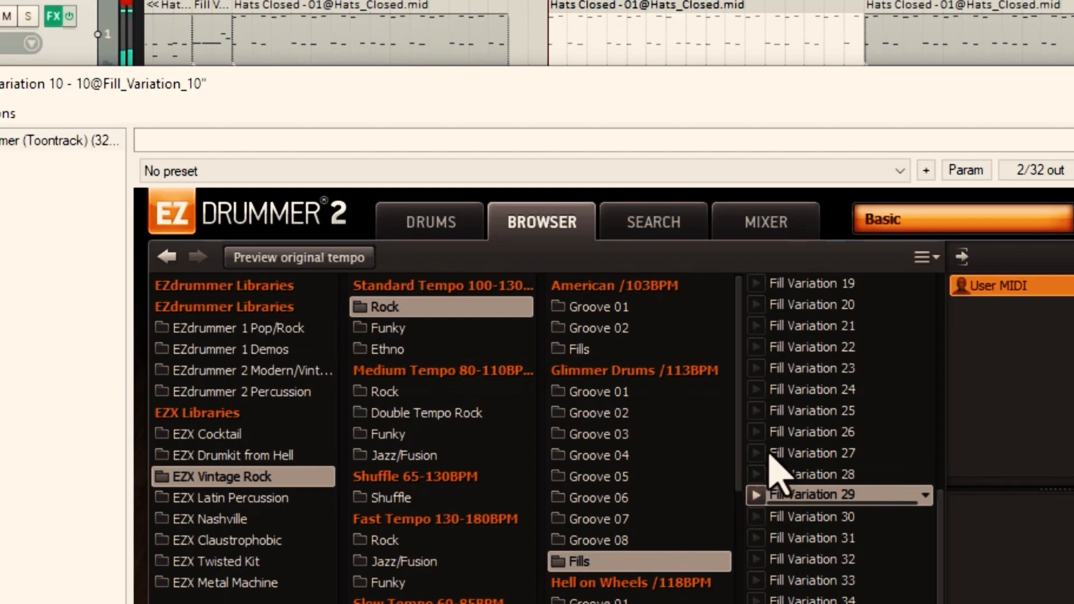
- Shorten the first Hats Closed item to end at bar 14 and place Glimmer Drums Fill Variation 29 in the gap before bar 15
drag(826, 90, 839, 215)
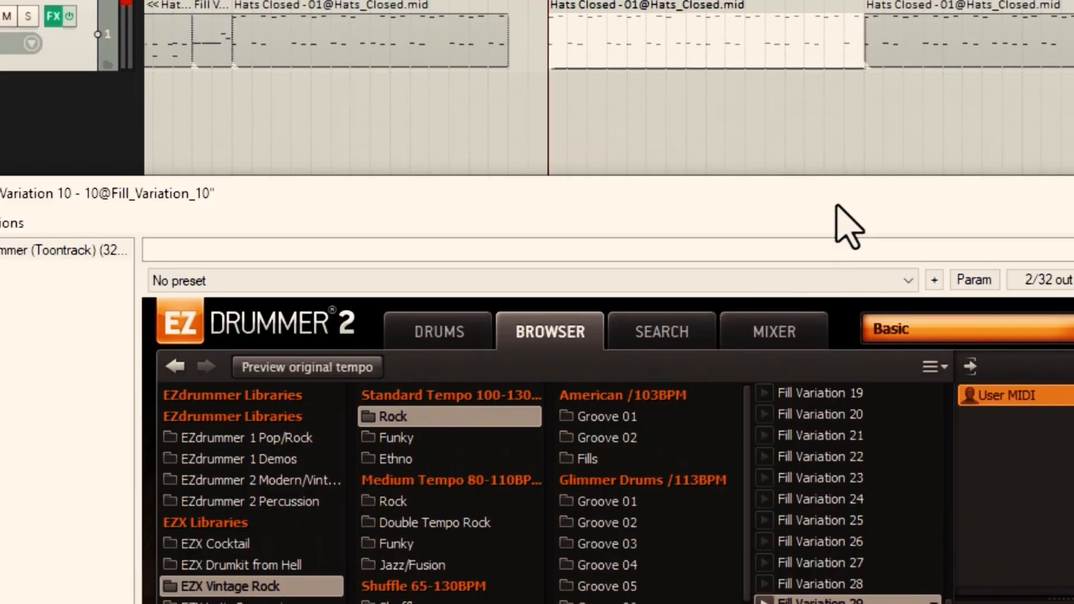
drag(820, 502, 811, 594)
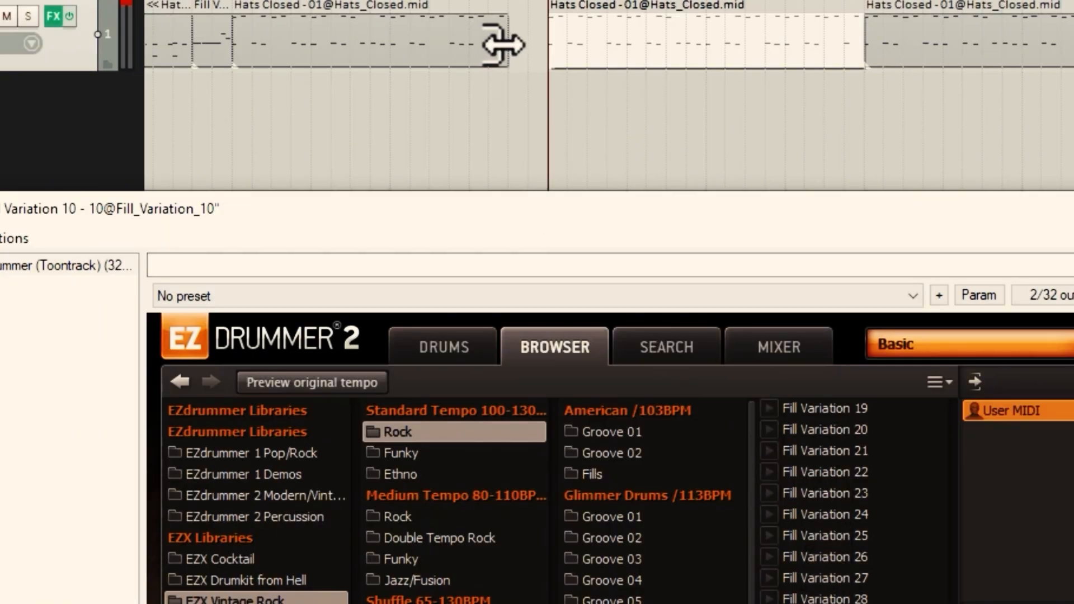
drag(498, 43, 468, 43)
drag(811, 594, 471, 90)
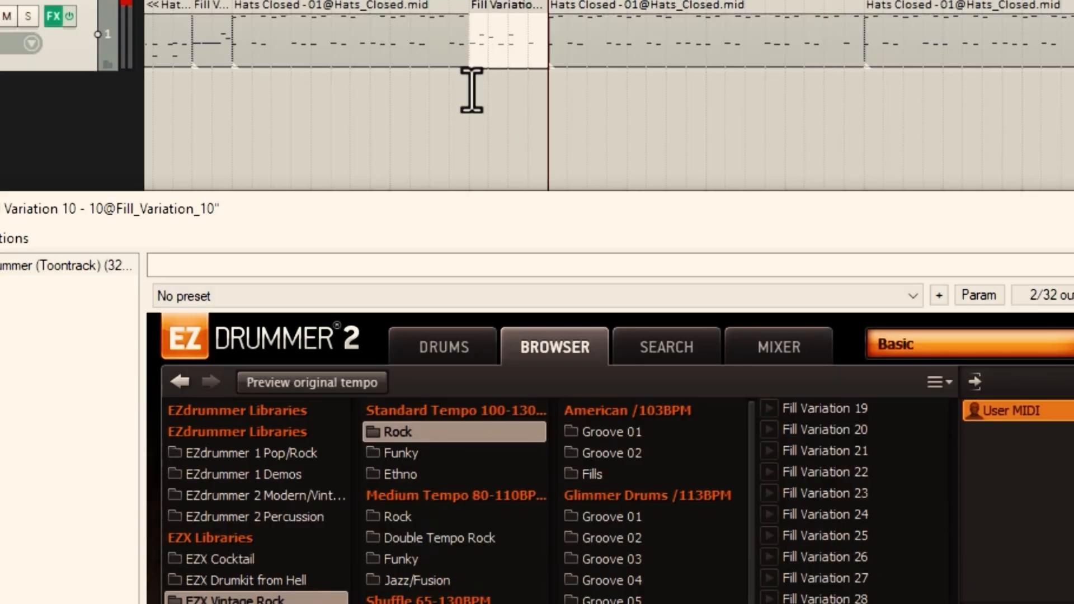
- Play the section from bar 11 and move the boundary between the first Hats Closed item and the fill to bar 14.3
click(449, 122)
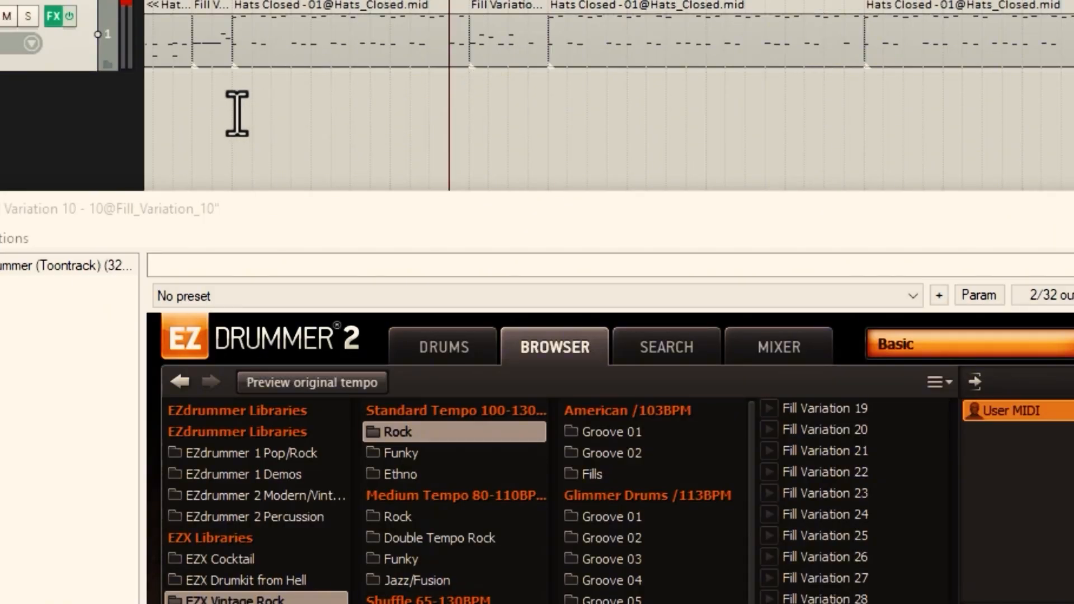
key(space)
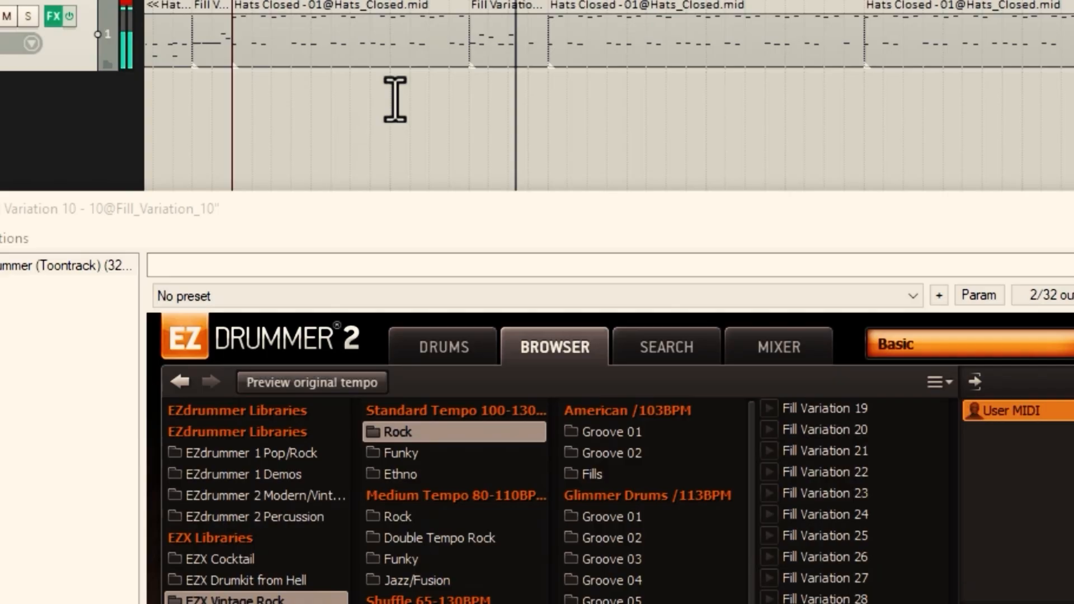
key(space)
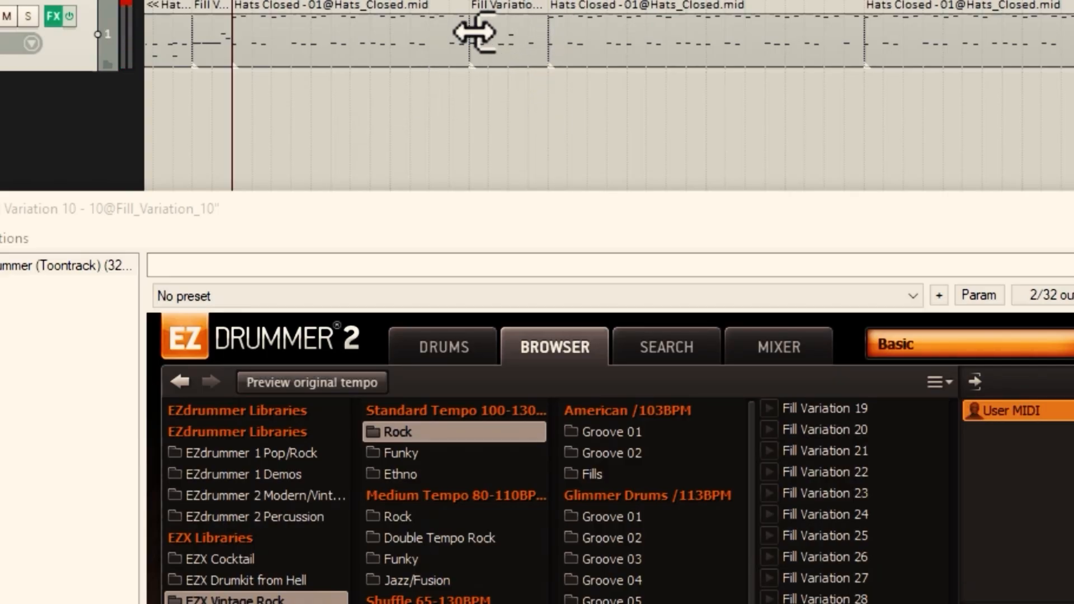
drag(474, 32, 497, 53)
- Play the transition into bar 15 from bar 13.2
click(415, 121)
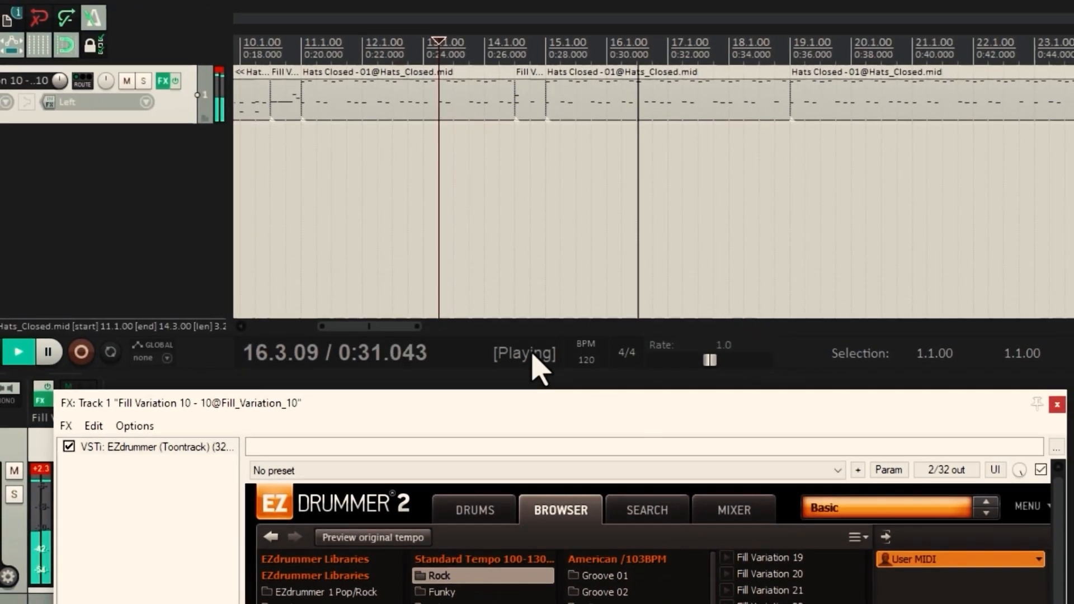
drag(396, 325, 423, 328)
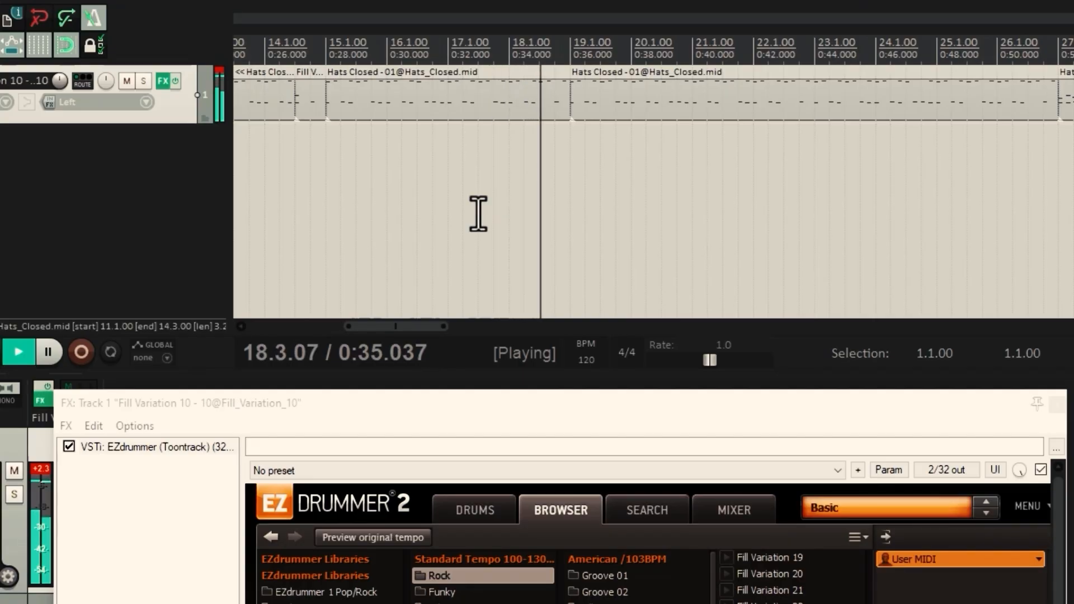
key(space)
key(space)
key(space)
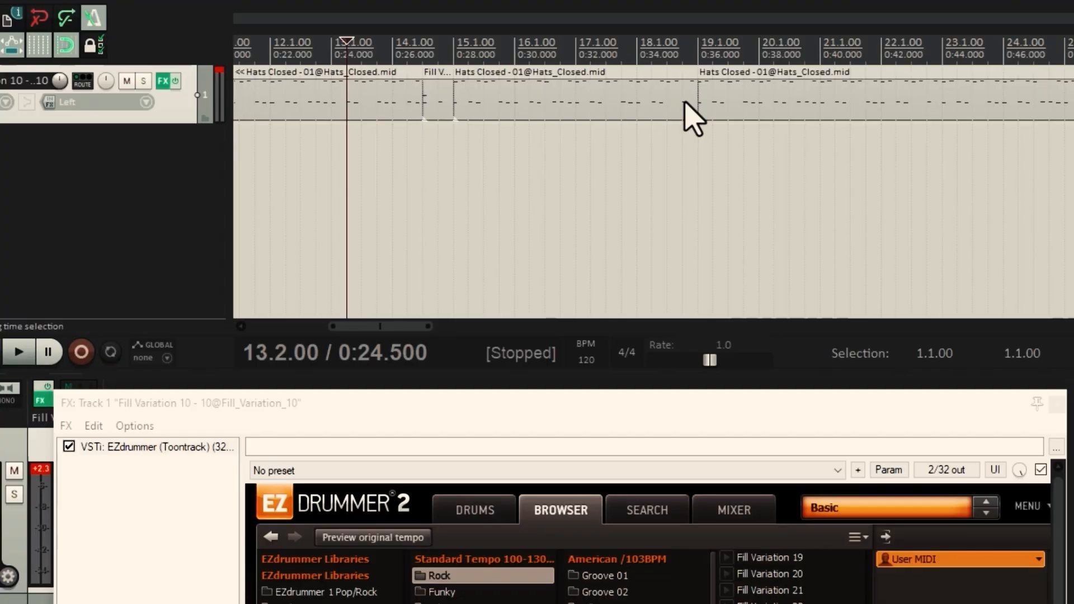
- Shorten the Hats Closed item at bar 15 to end at bar 18 and fill the gap with an extended copy of the bar 14.3 fill
drag(693, 102, 631, 102)
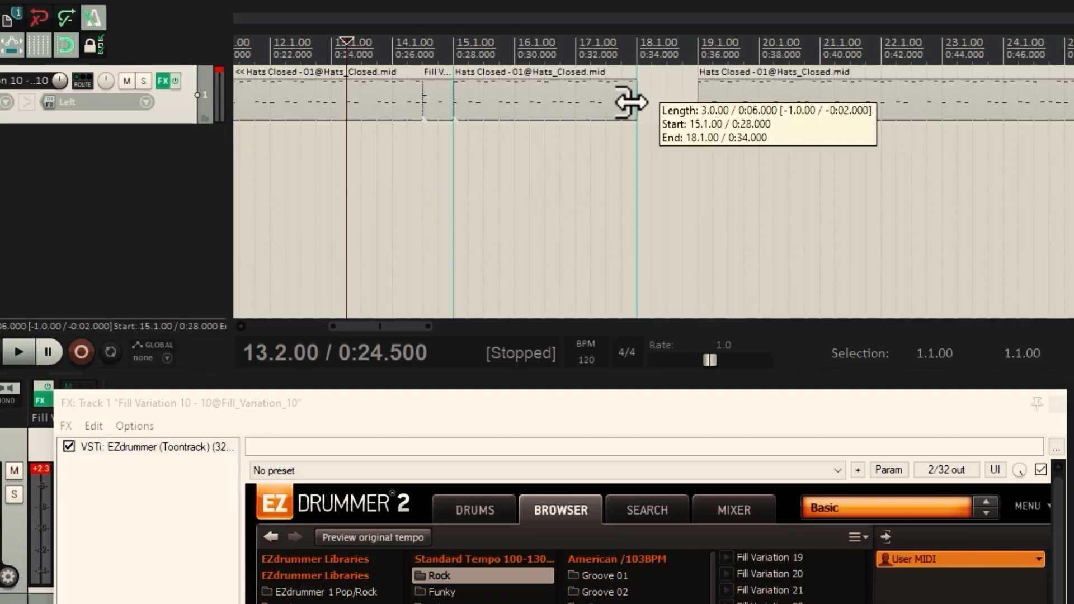
click(442, 109)
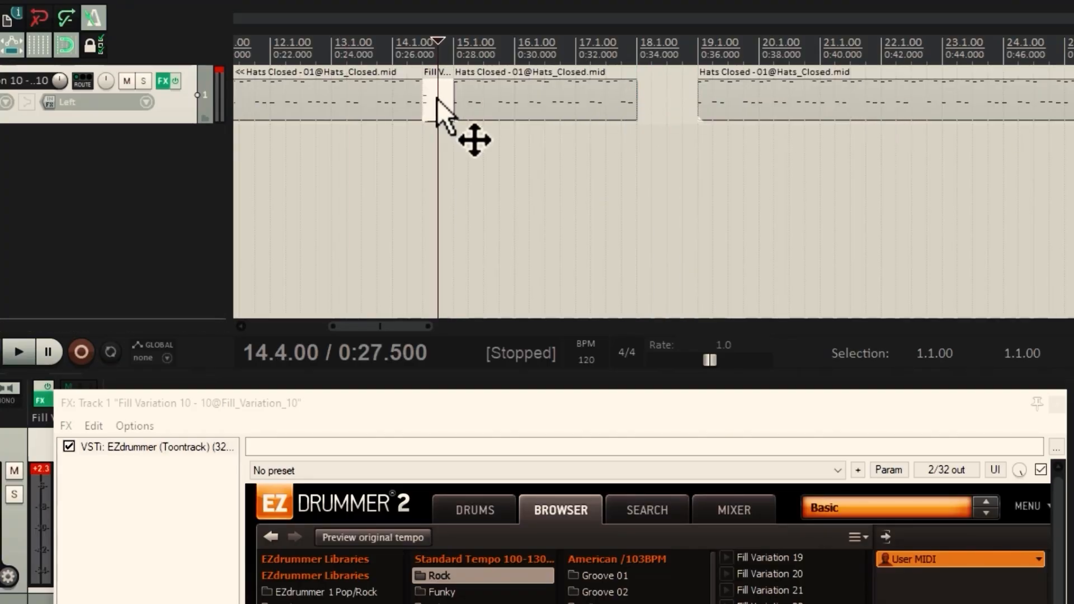
click(668, 101)
key(ctrl+v)
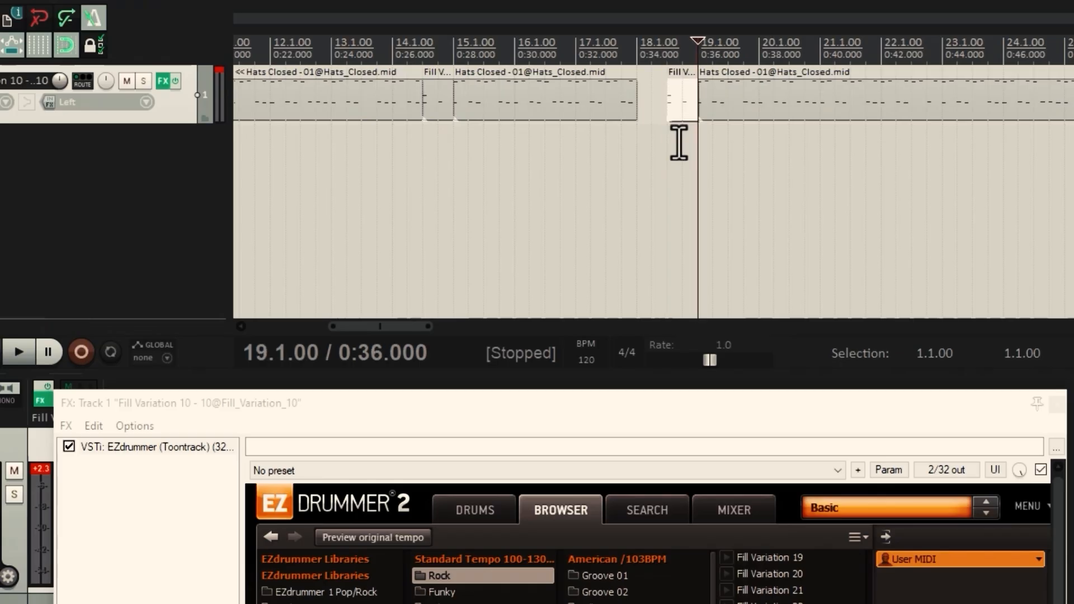
drag(664, 109, 641, 108)
- Play the transition into bar 19 from bar 17
click(574, 196)
key(space)
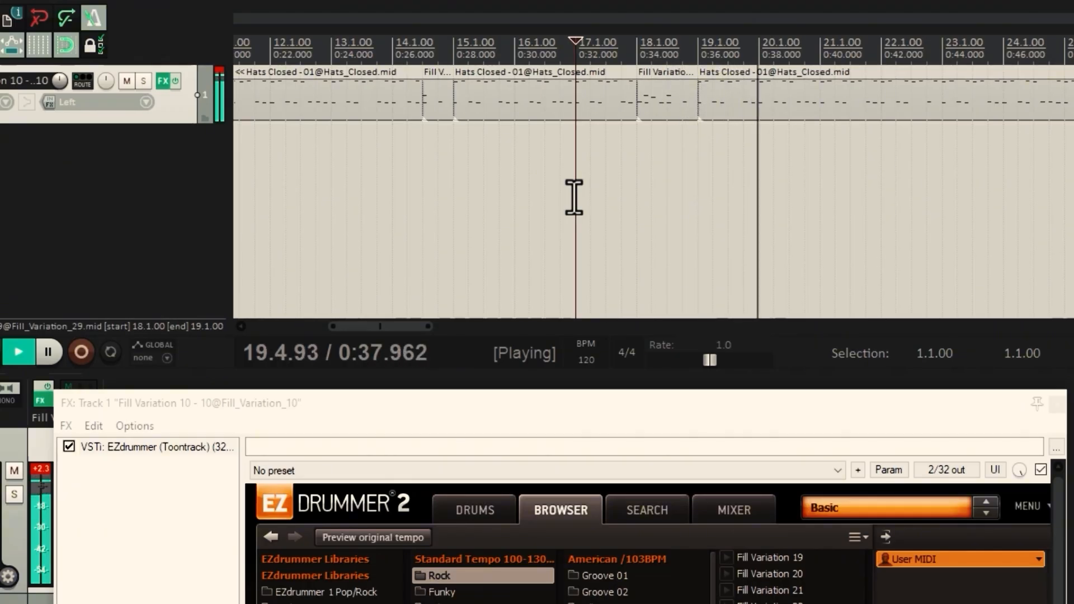
key(space)
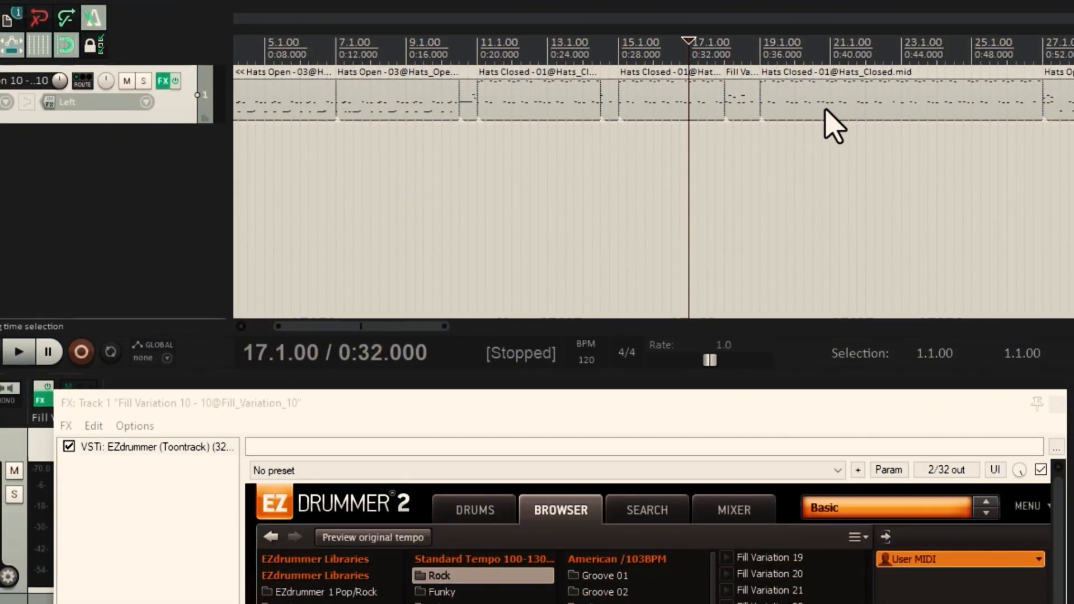
- Replace the Hats Closed item at bar 19 with a copy of the Hats Closed and fill items from bars 11 to 19
click(826, 110)
key(Delete)
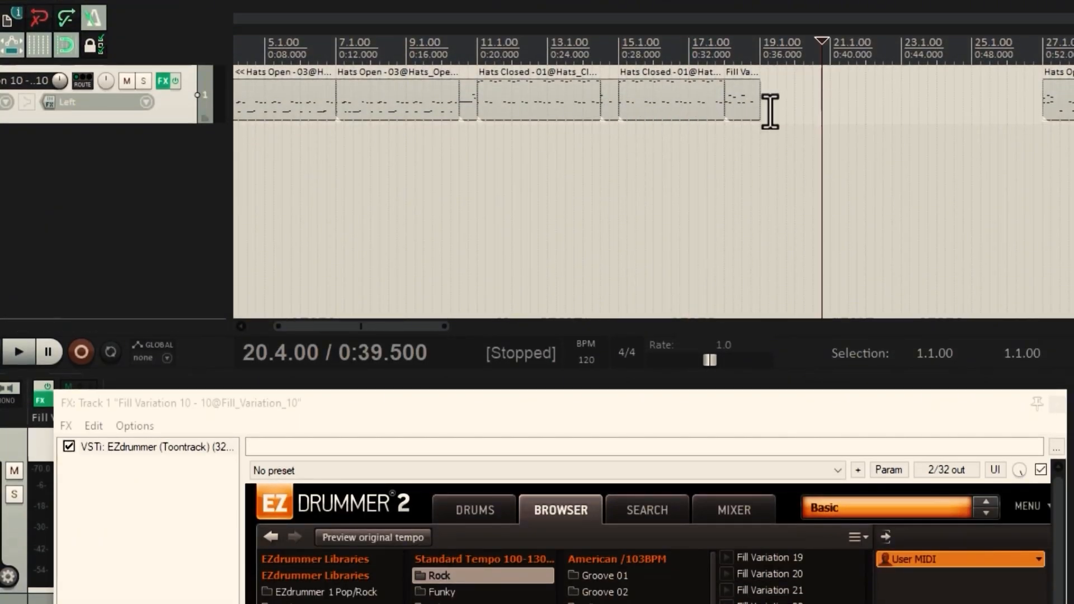
click(748, 117)
click(534, 112)
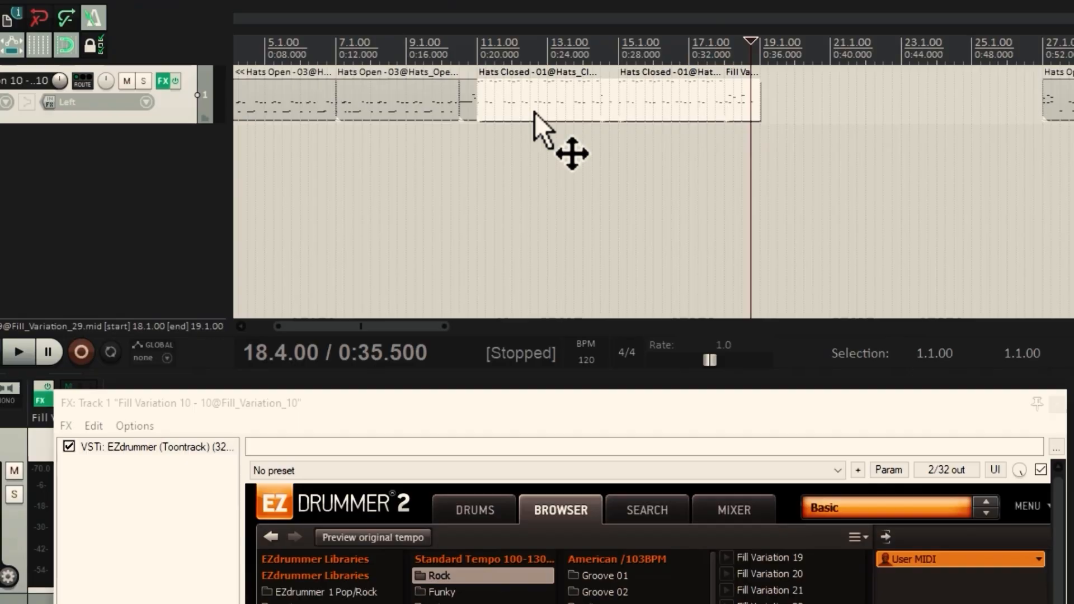
click(762, 70)
key(ctrl+v)
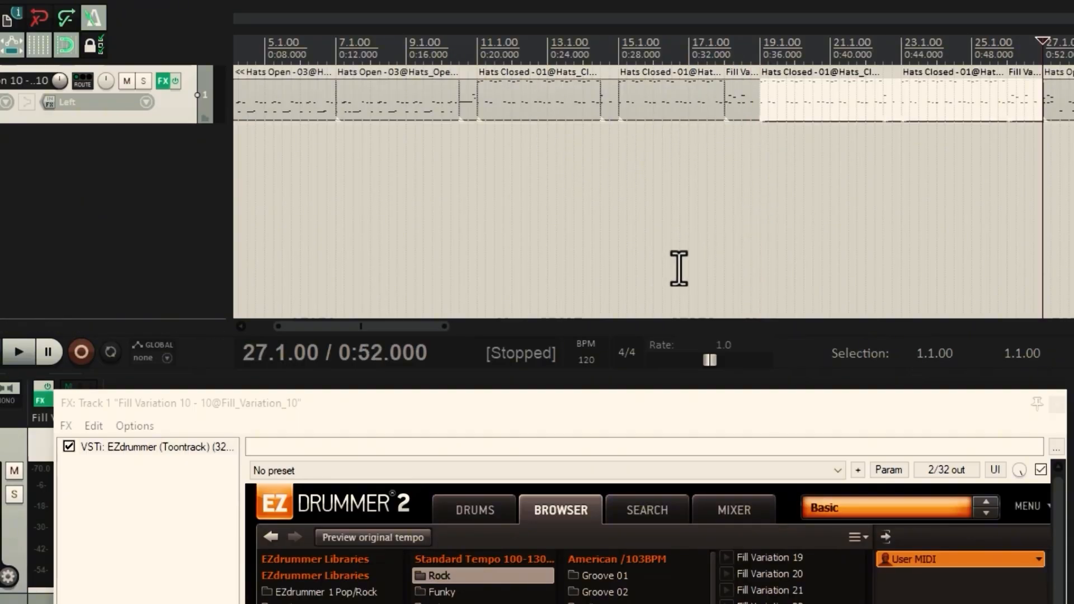
- Play the Hats Open section from bar 27 up to the Ride section at bar 31
click(756, 247)
drag(419, 325, 503, 326)
click(627, 165)
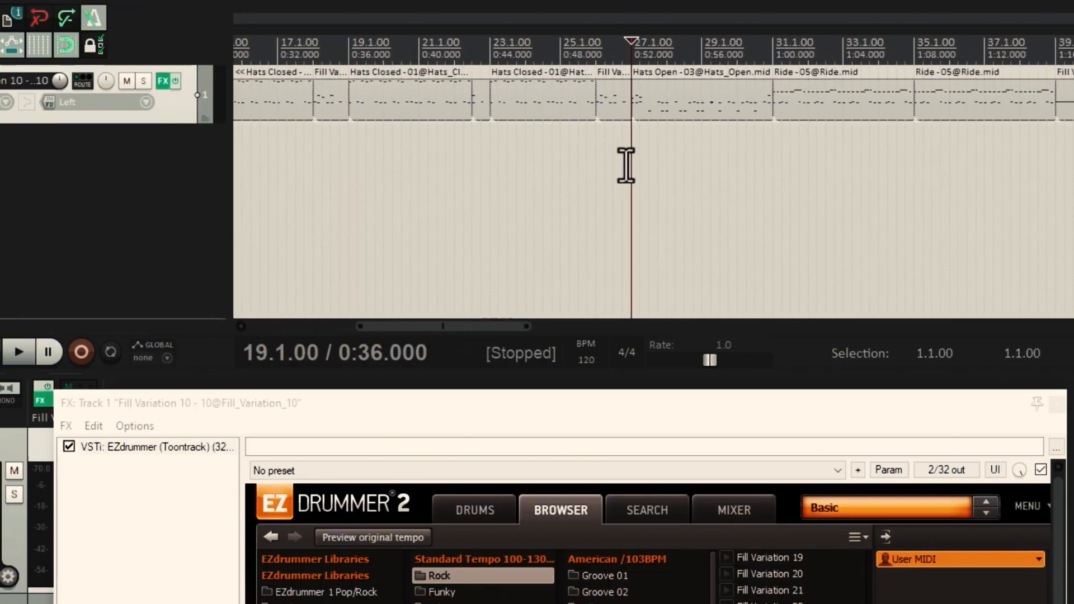
key(space)
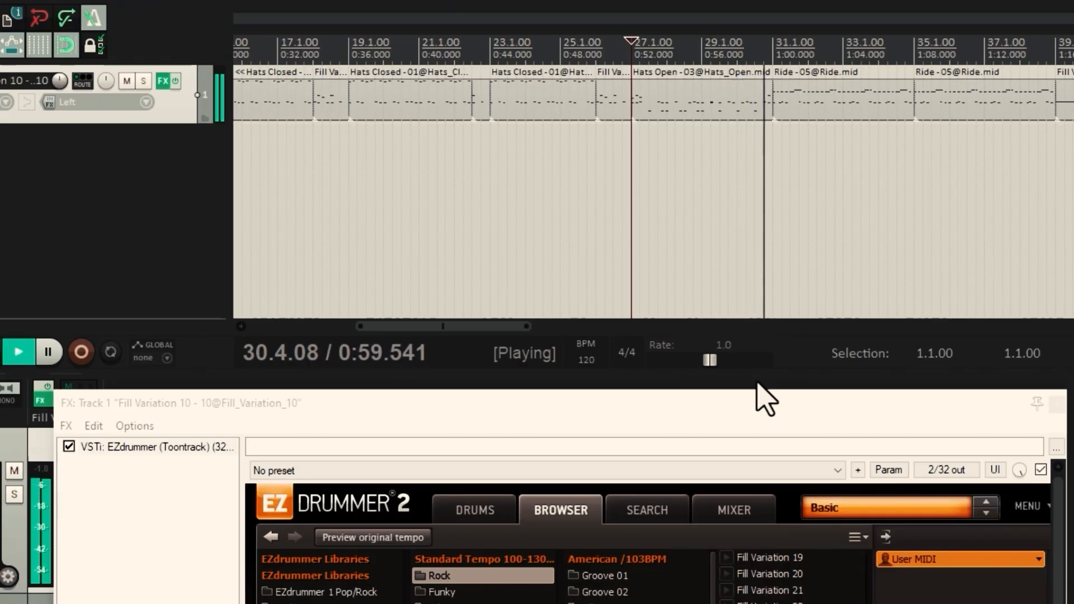
key(space)
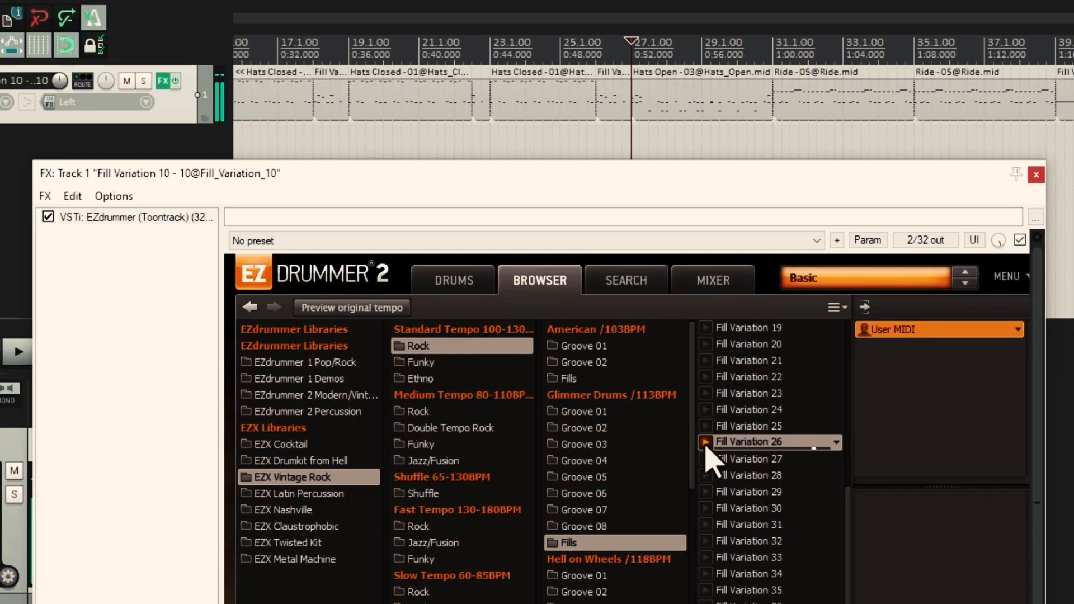
- Shorten the Hats Open item at bar 27 to end at bar 30 and place Fill Variation 26 from the browser in the gap
drag(787, 178, 786, 321)
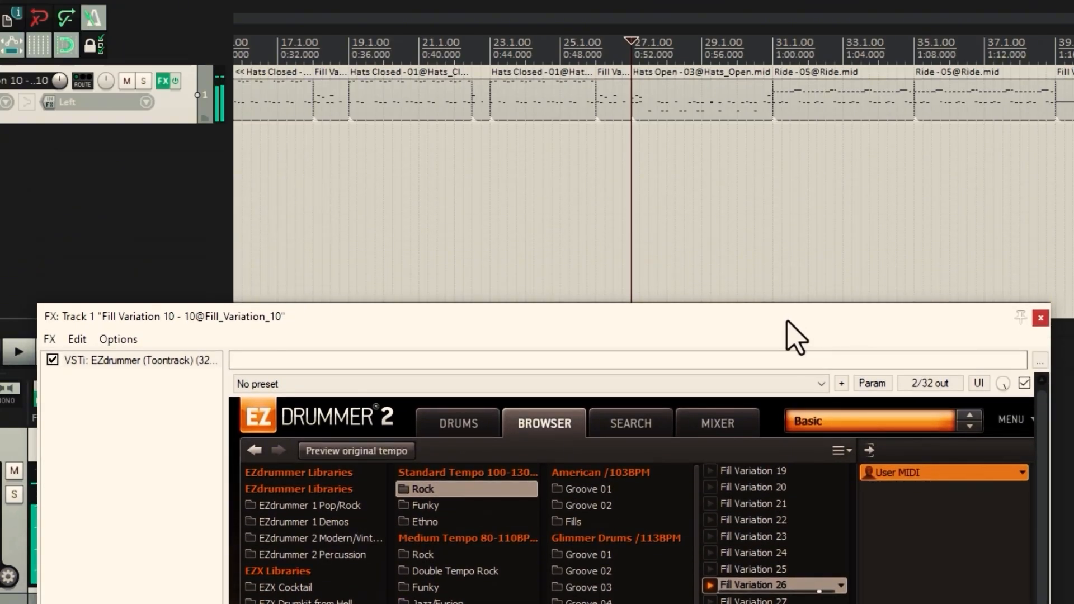
drag(762, 584, 760, 556)
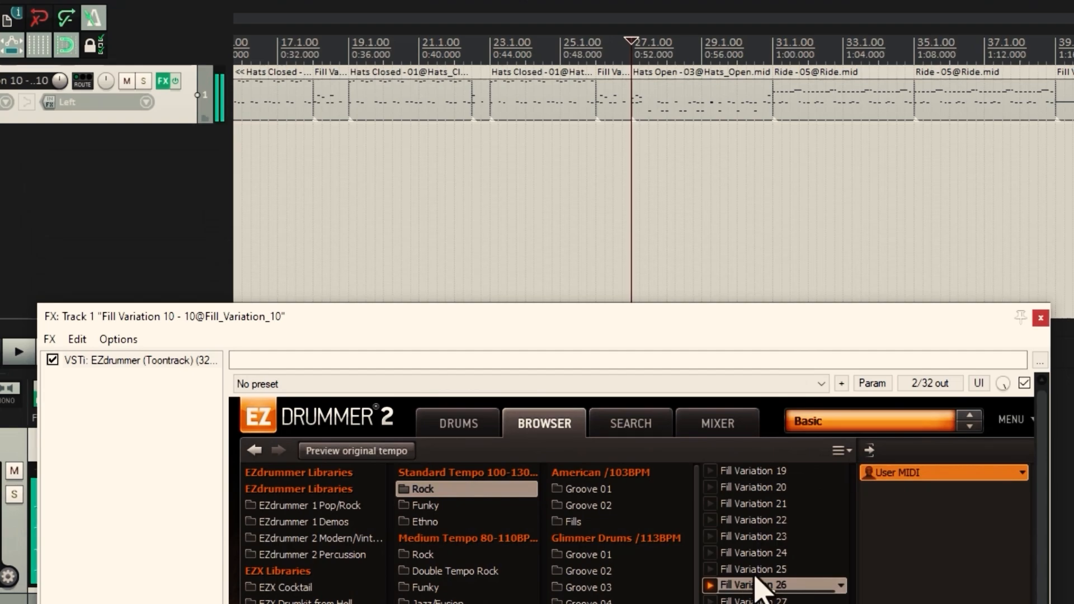
drag(906, 100, 878, 106)
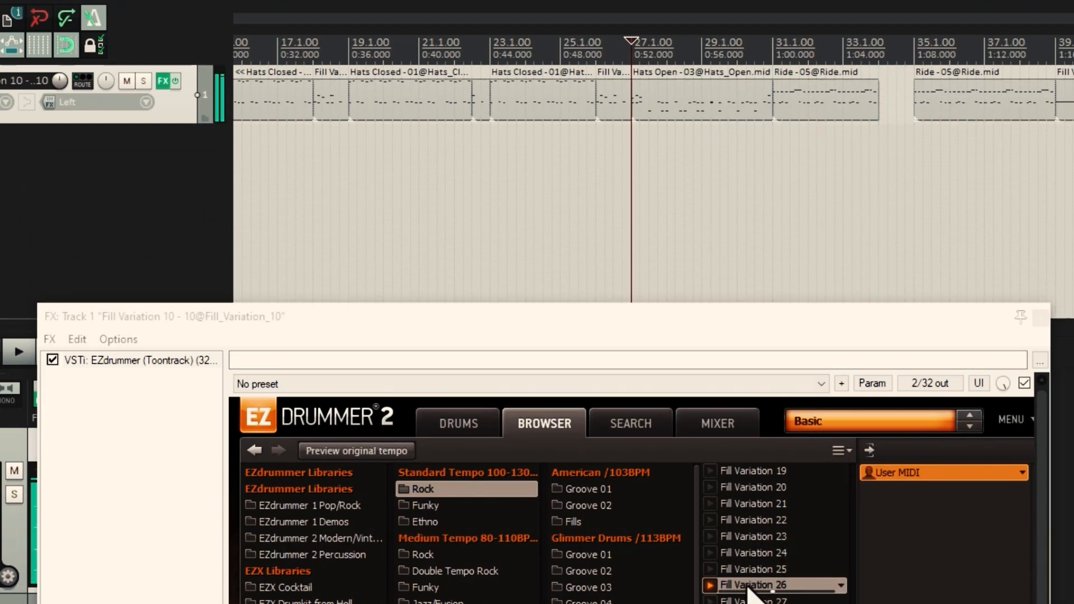
drag(749, 594, 738, 180)
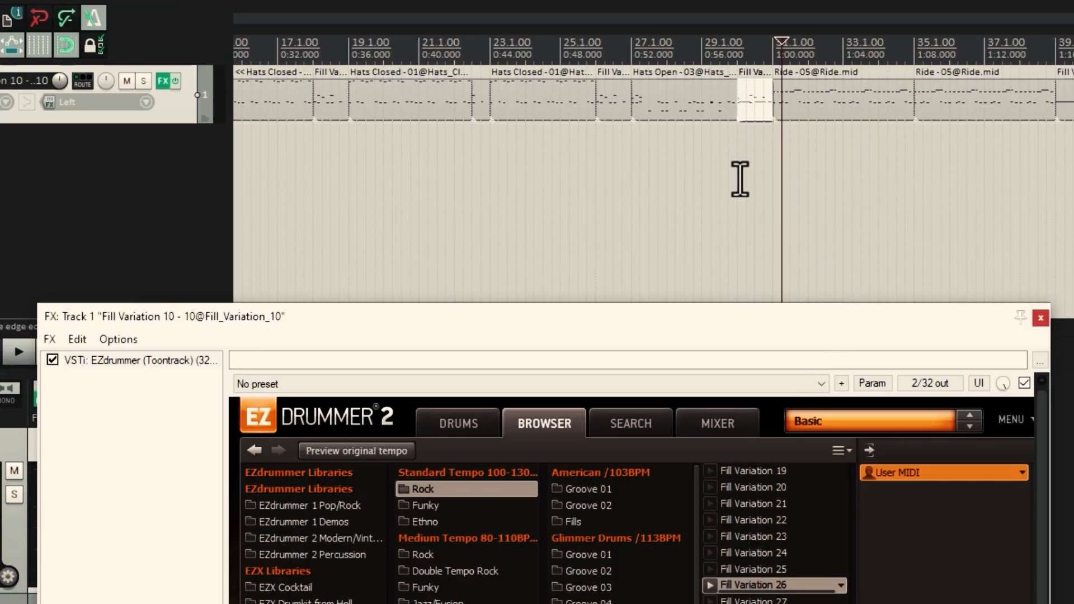
- Play the fill's transition into bar 31, starting from bar 29 and again from bar 27
click(703, 180)
key(space)
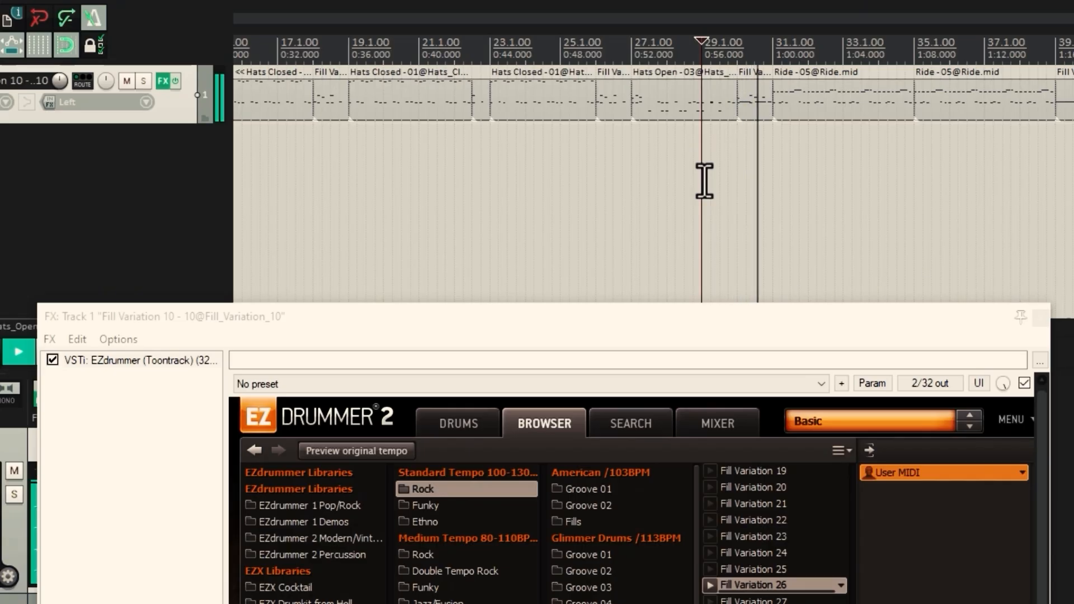
key(space)
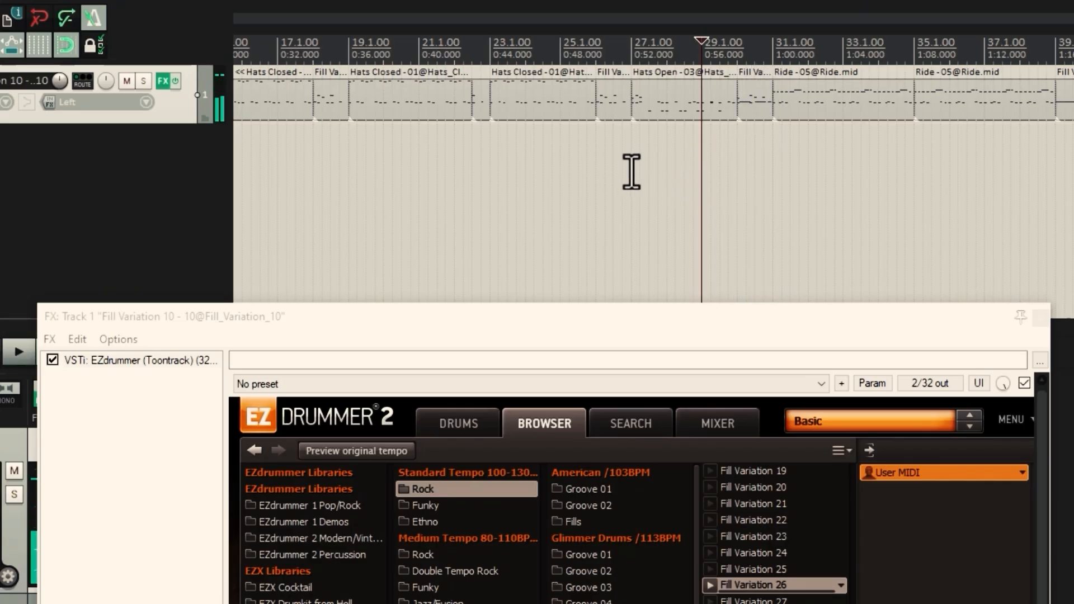
click(631, 171)
key(space)
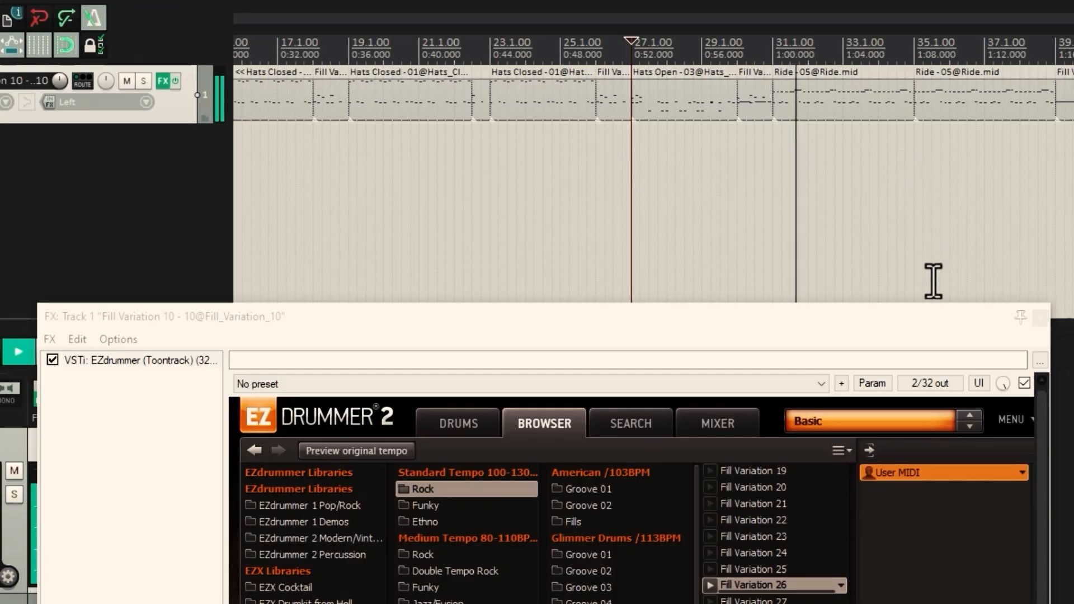
drag(897, 323, 904, 401)
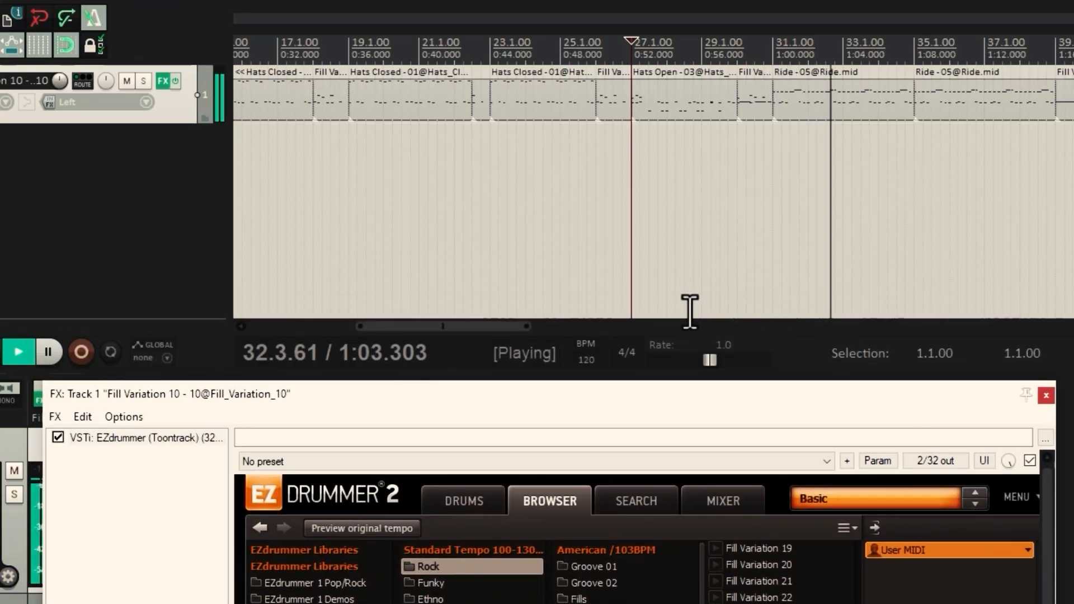
drag(515, 326, 558, 327)
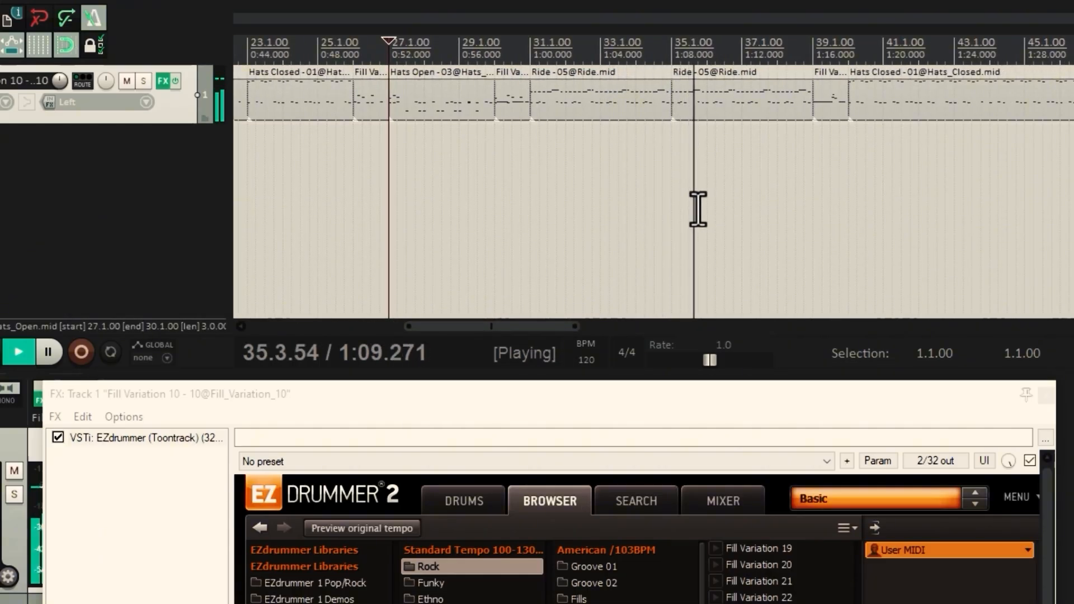
key(space)
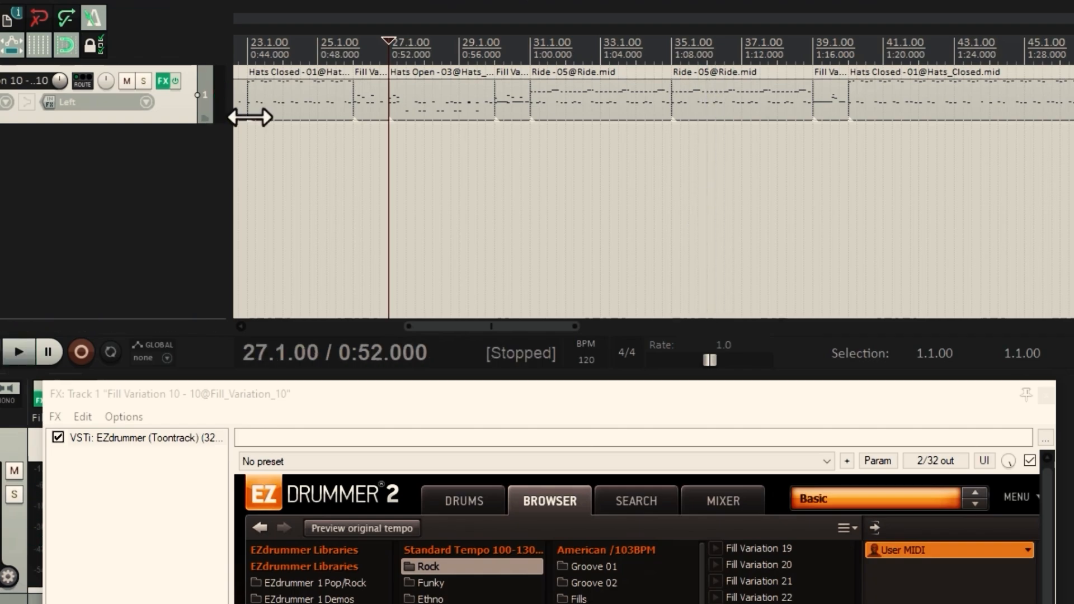
- Play the Ride section from bar 31.4 through the fill at bar 39 into bar 40
click(478, 184)
key(space)
click(551, 183)
key(space)
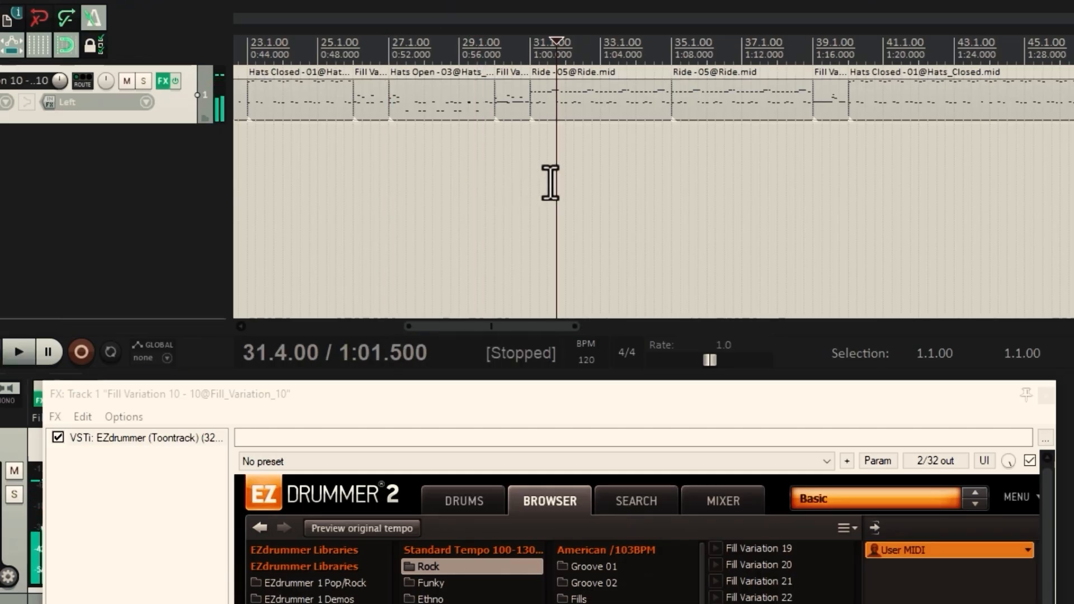
key(space)
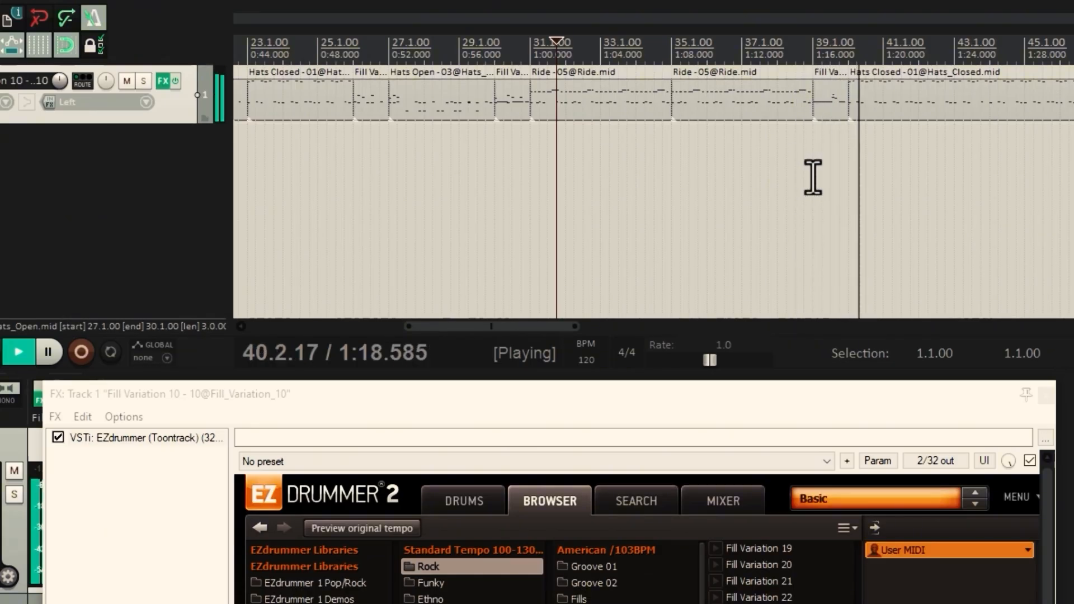
key(space)
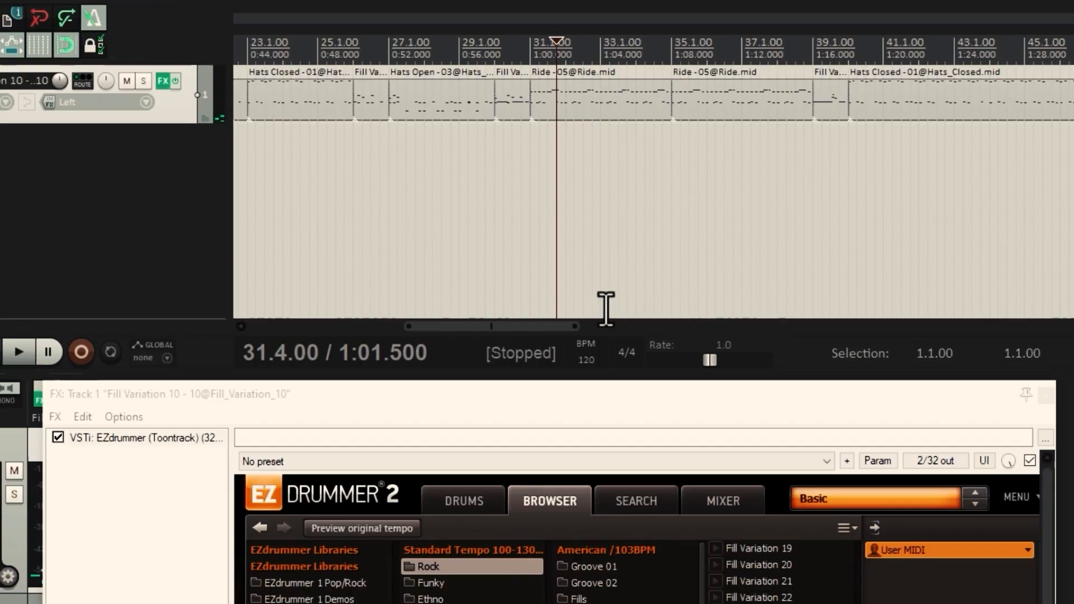
- Delete the two long Hats Closed items between bars 40 and 56
drag(548, 325, 627, 326)
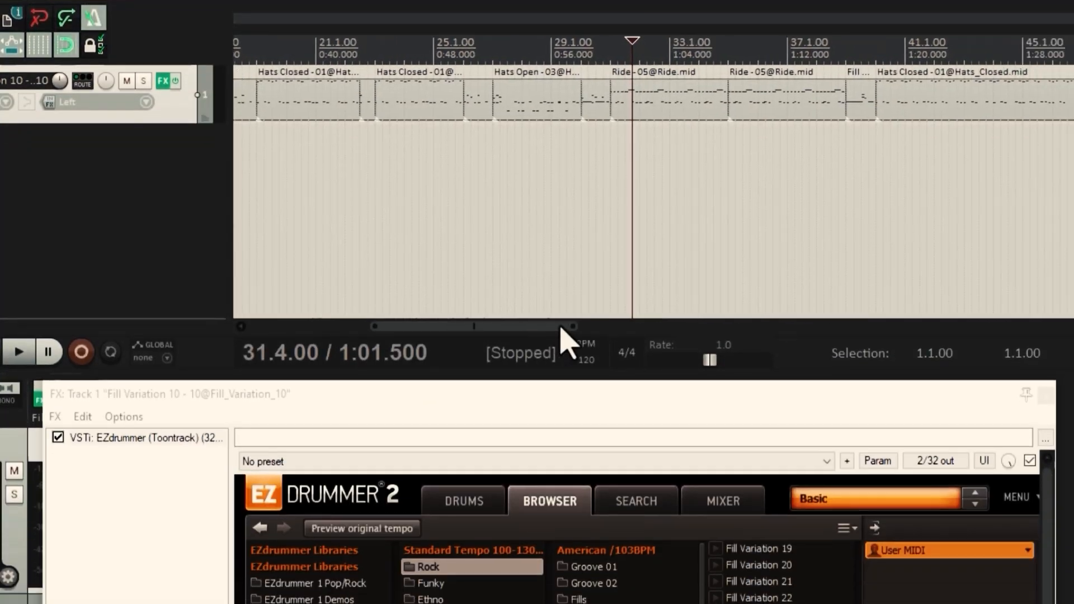
drag(561, 328, 657, 327)
click(585, 112)
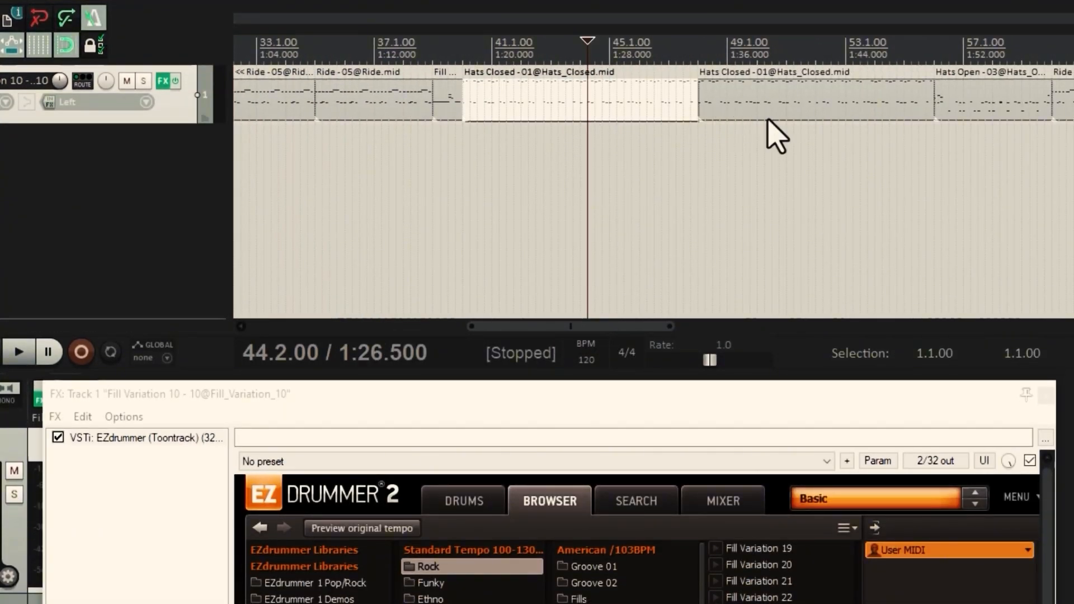
key(Delete)
click(784, 115)
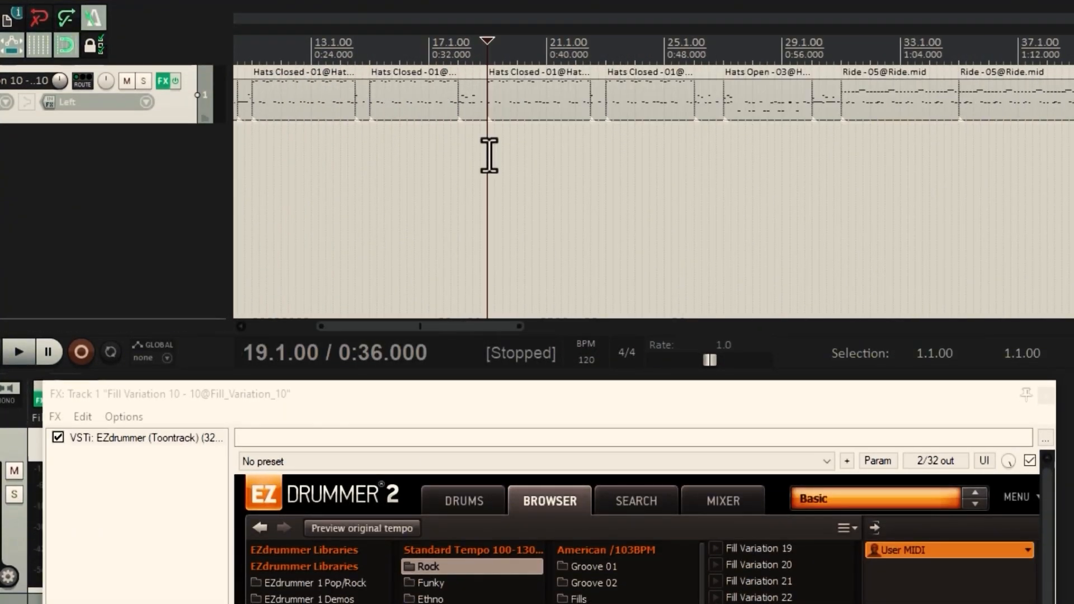
- Copy the Hats Closed and fill items from bars 19 to 27 and paste them at bars 40 and 48
click(532, 108)
ctrl+click(712, 110)
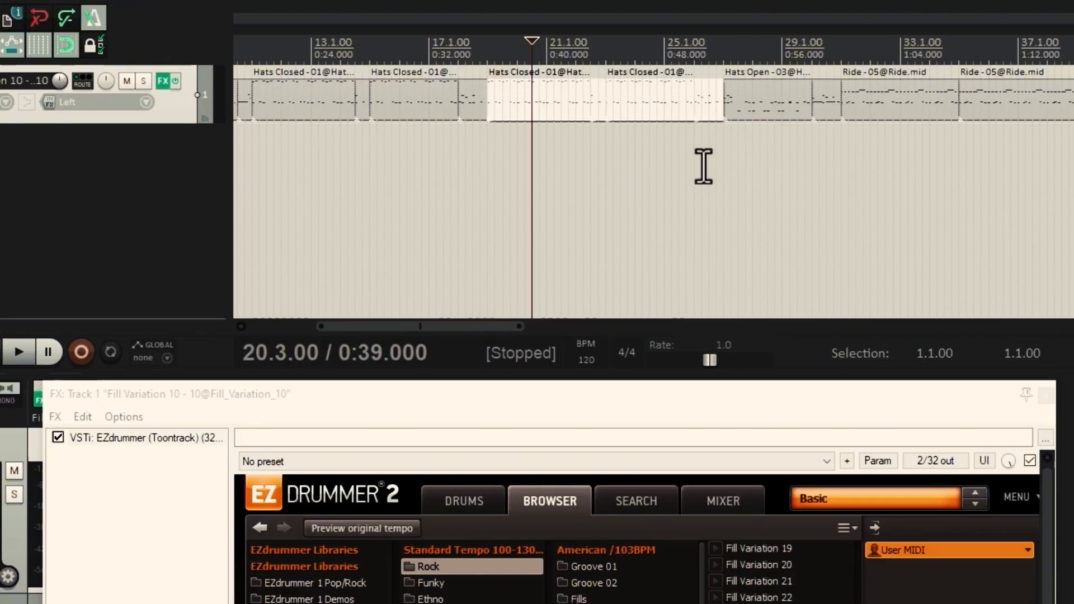
drag(477, 330, 586, 330)
click(728, 159)
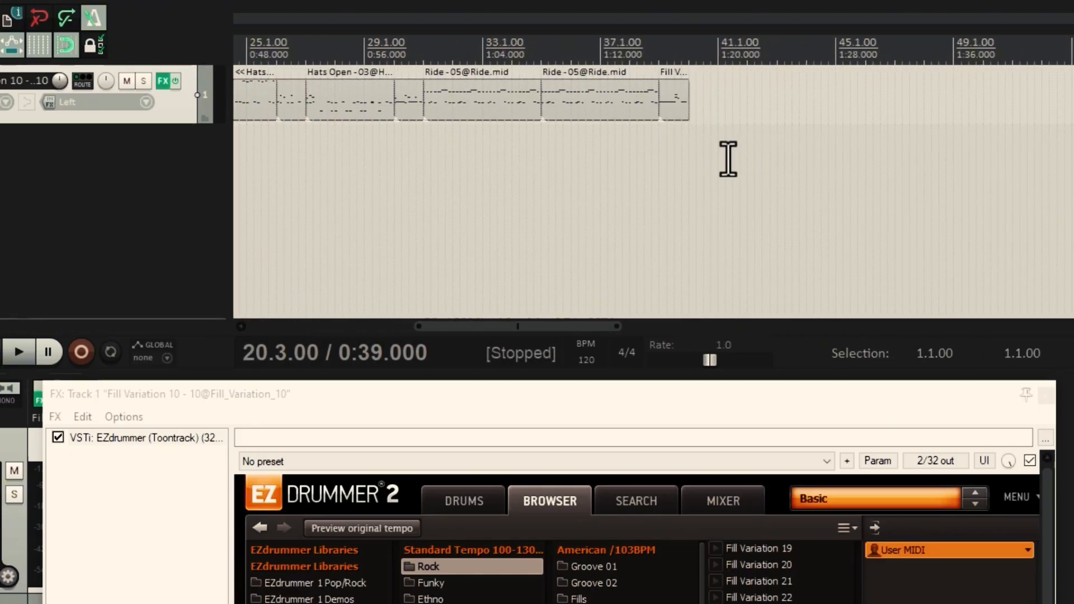
key(ctrl+v)
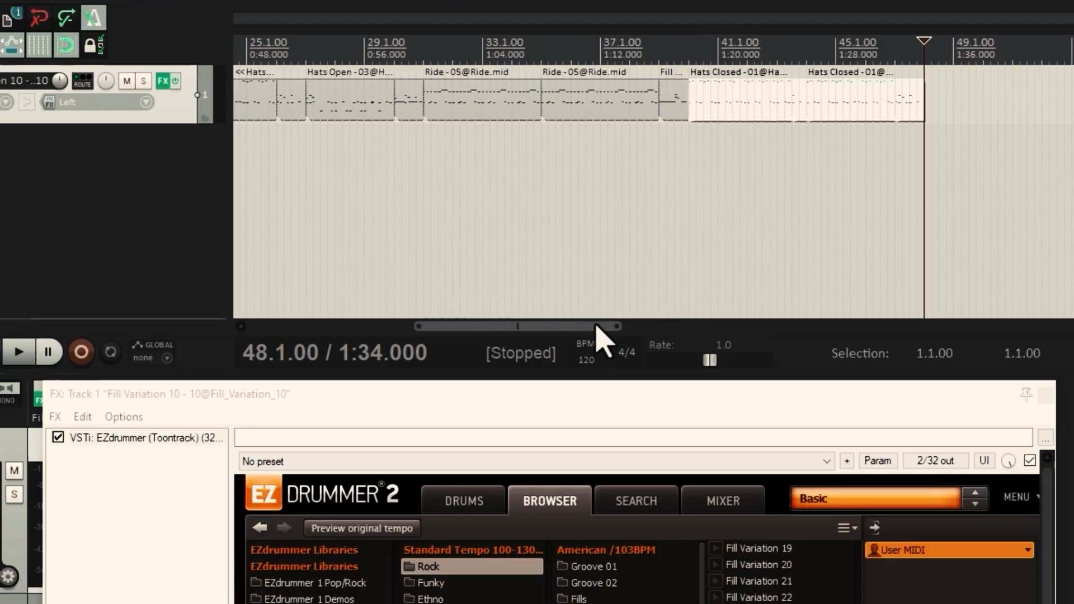
drag(596, 328, 644, 327)
key(ctrl+v)
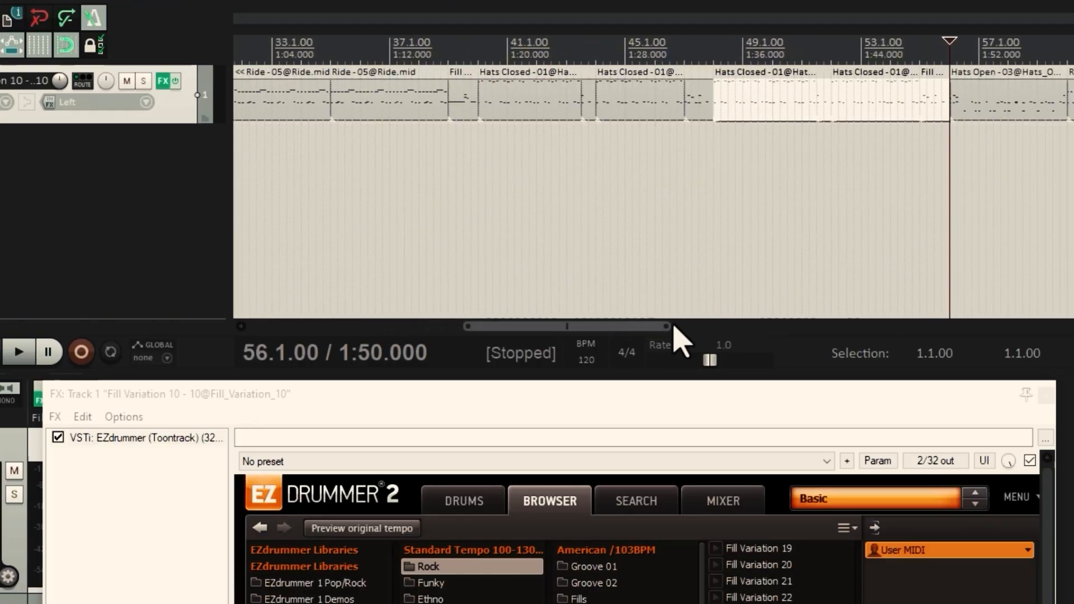
click(745, 187)
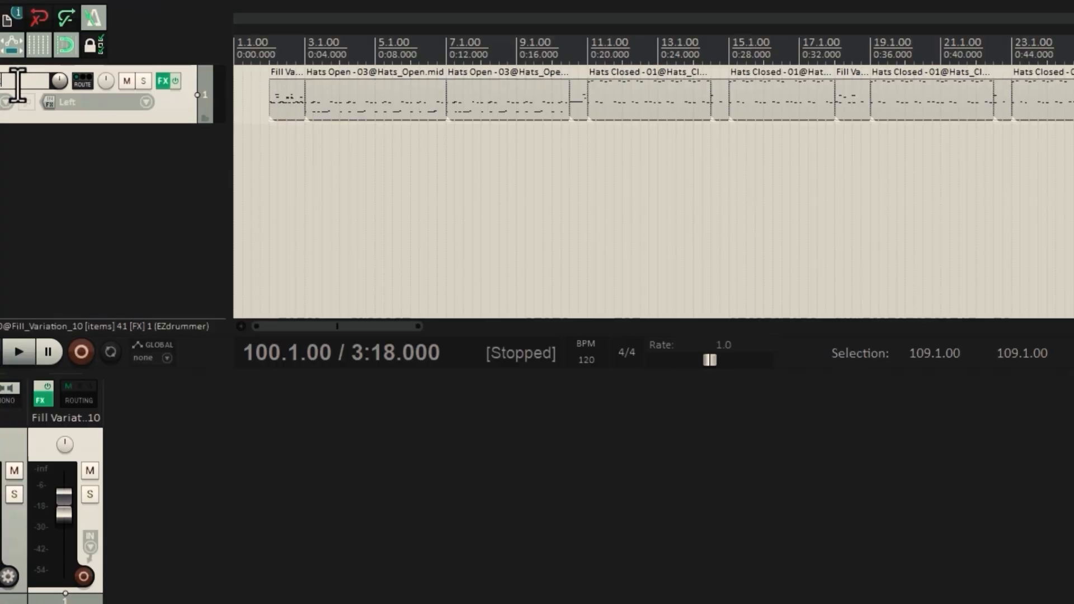
- Rename track 1 as Drum Track and set its custom color to yellow-green (Red 128, Green 255, Blue 0)
click(70, 158)
click(175, 102)
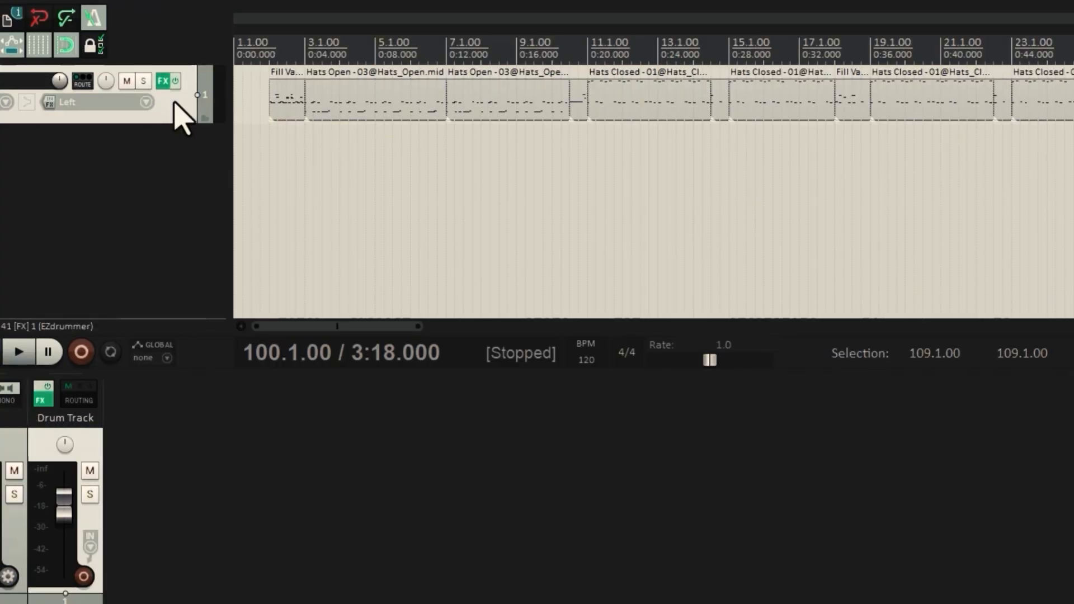
right_click(175, 103)
mouse_move(364, 436)
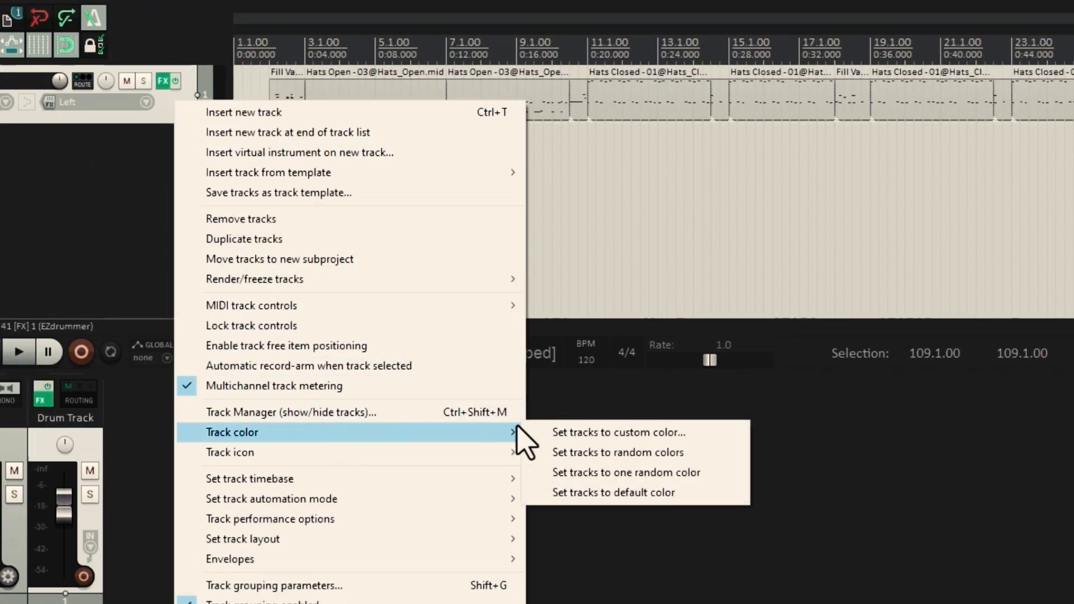
click(559, 435)
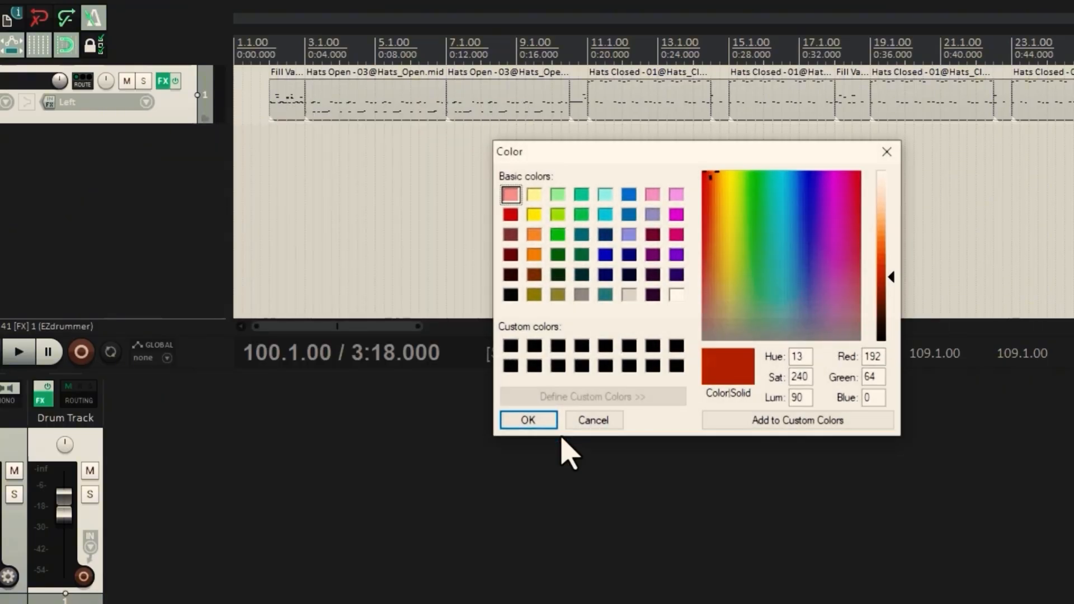
click(557, 194)
click(557, 214)
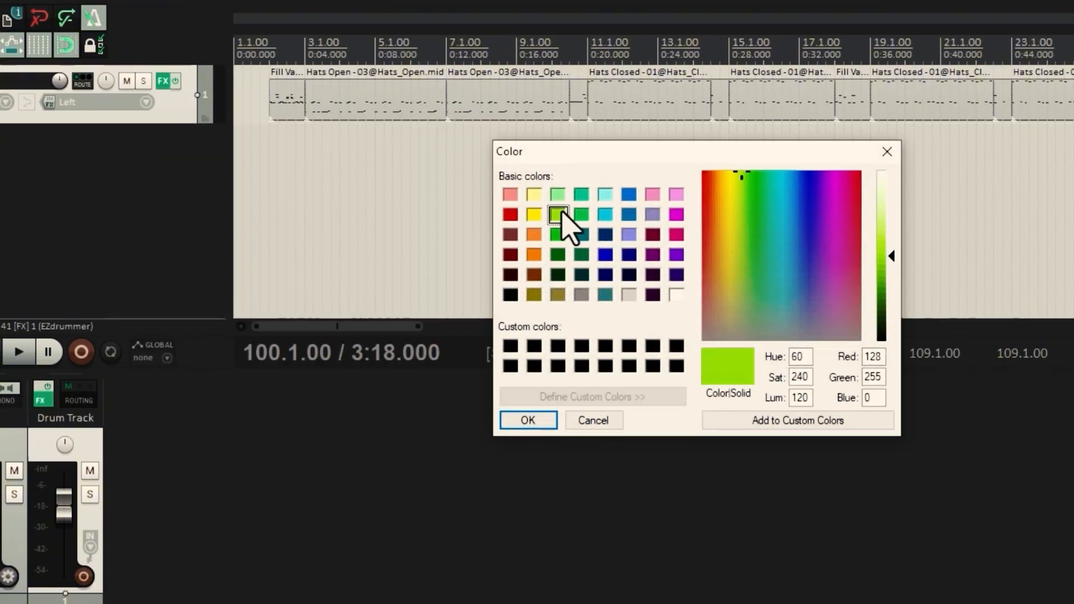
click(530, 421)
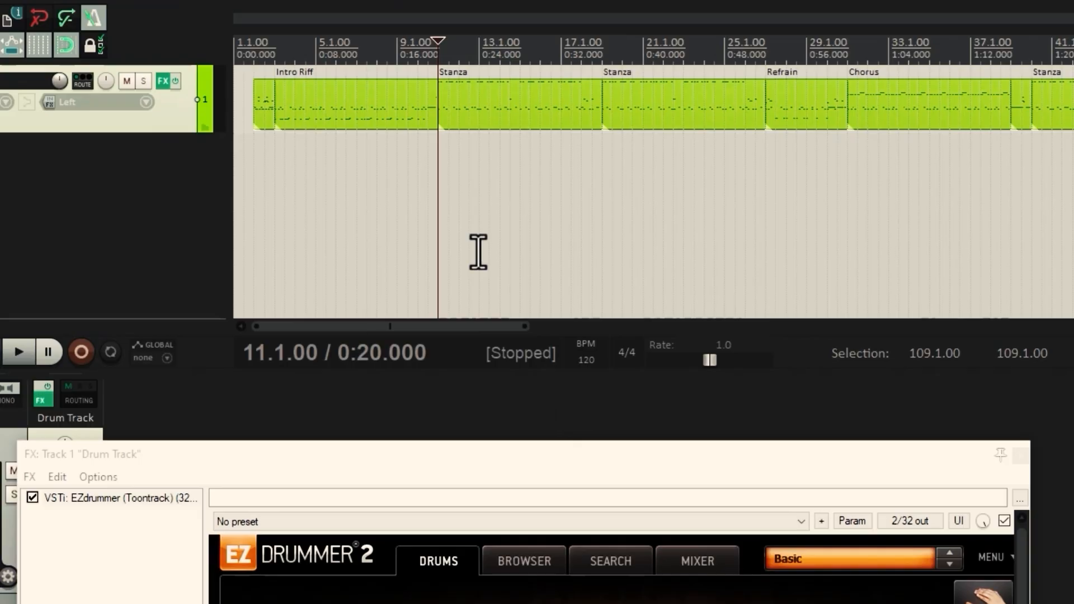
- Play the arranged drum track from the start of the project with the EZdrummer kit in view
key(Home)
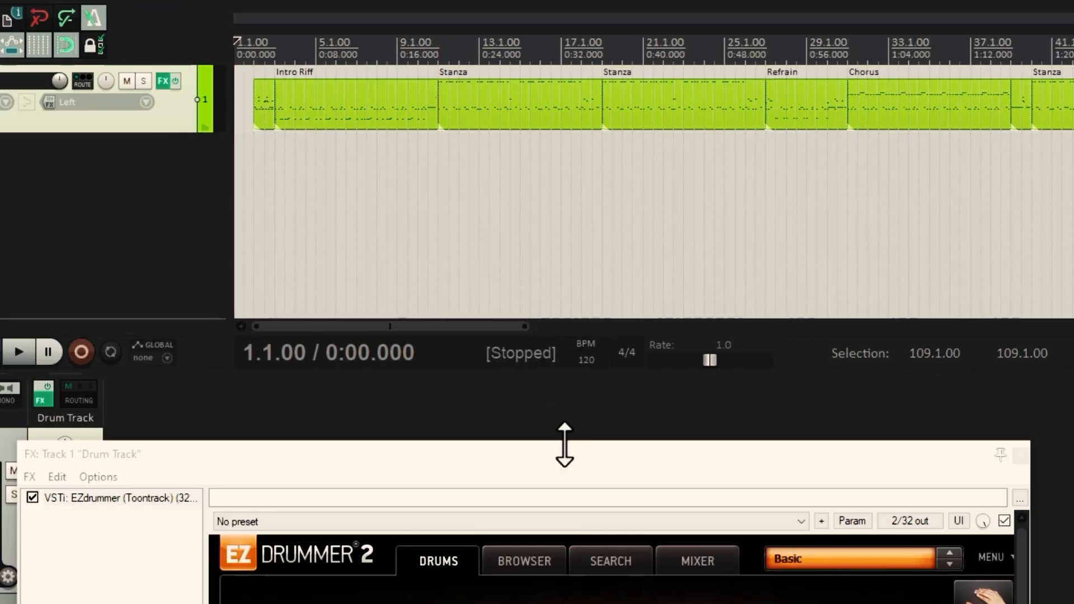
drag(575, 462, 571, 172)
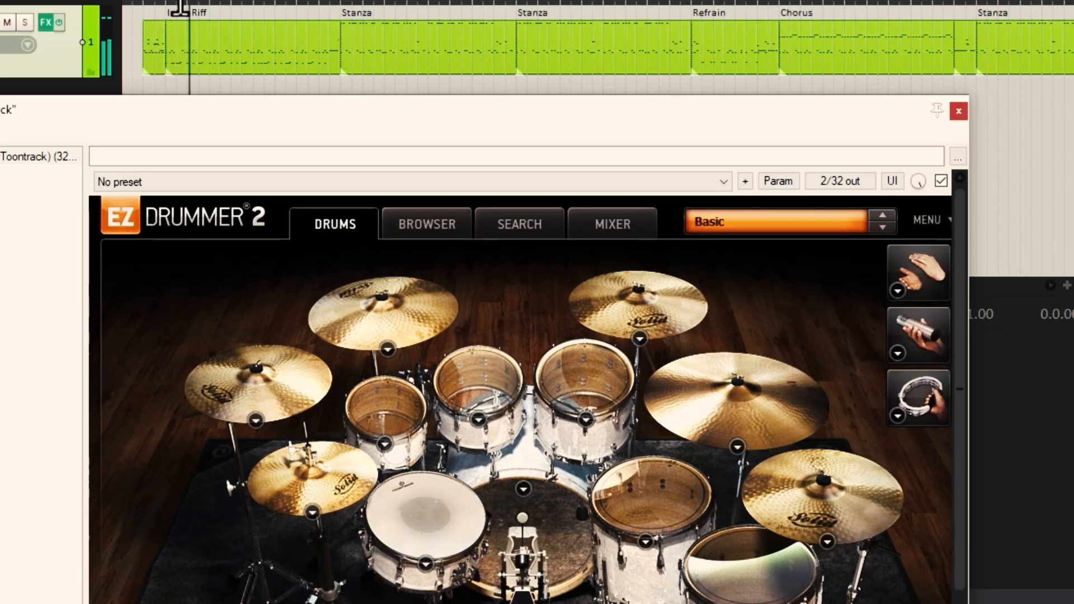
drag(419, 107, 417, 96)
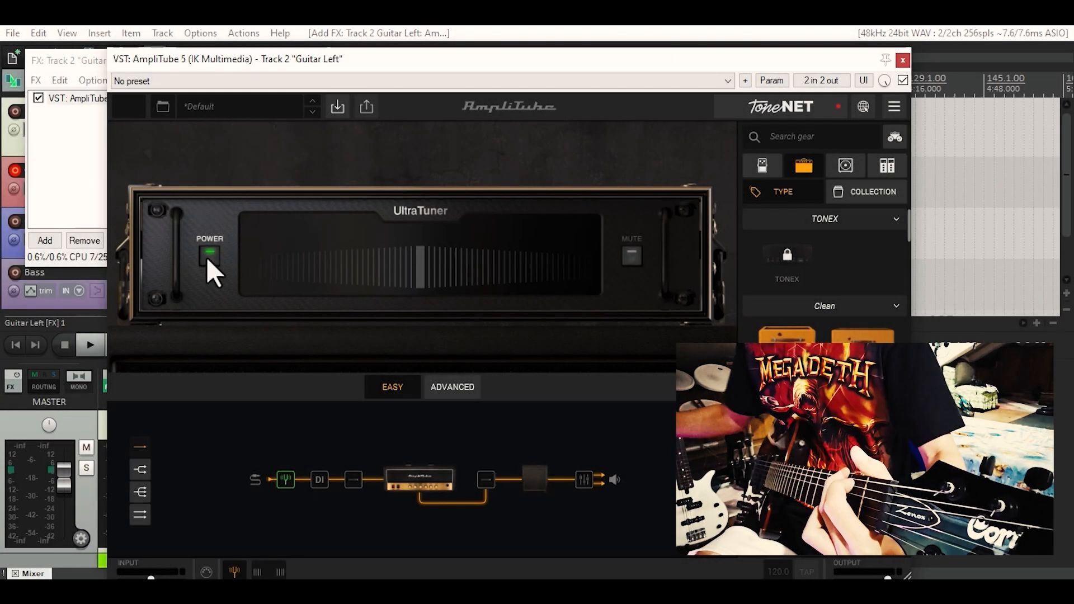
- Close the Guitar Left track's FX chain window and move the floating AmpliTube 5 window lower to uncover the track list and toolbar
click(78, 58)
drag(78, 58, 176, 76)
click(415, 76)
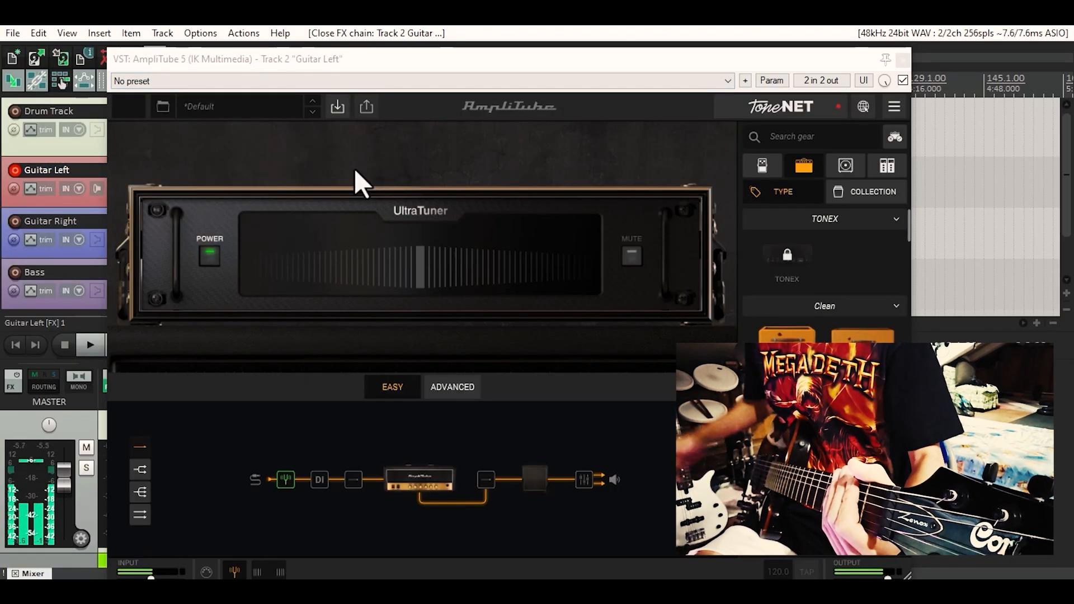
mouse_move(410, 56)
mouse_down()
mouse_move(449, 283)
mouse_move(449, 184)
mouse_move(409, 76)
mouse_up()
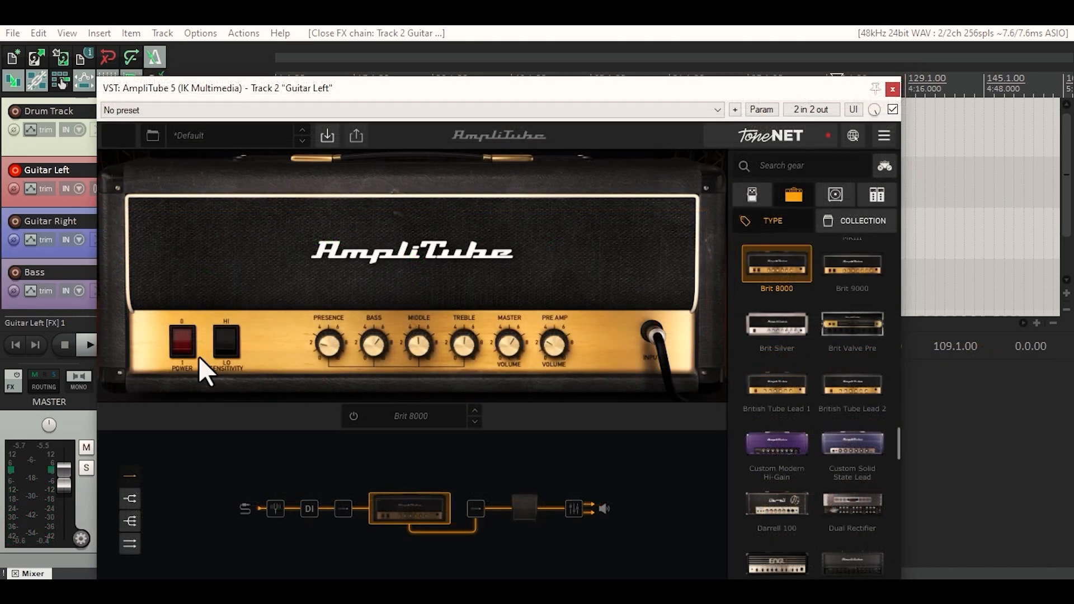
- Load the Powerball amp head into the Guitar Left track's AmpliTube signal chain
scroll(828, 425, down, 5)
click(850, 434)
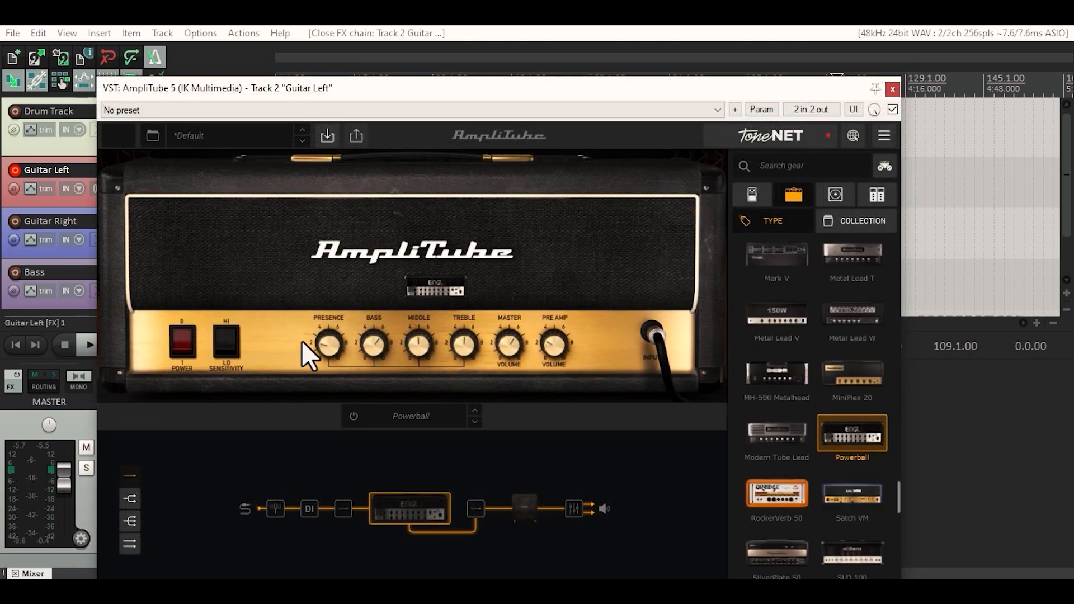
- Switch on the Powerball amp and add the Gate pedal ahead of it in the Guitar Left signal chain
click(663, 335)
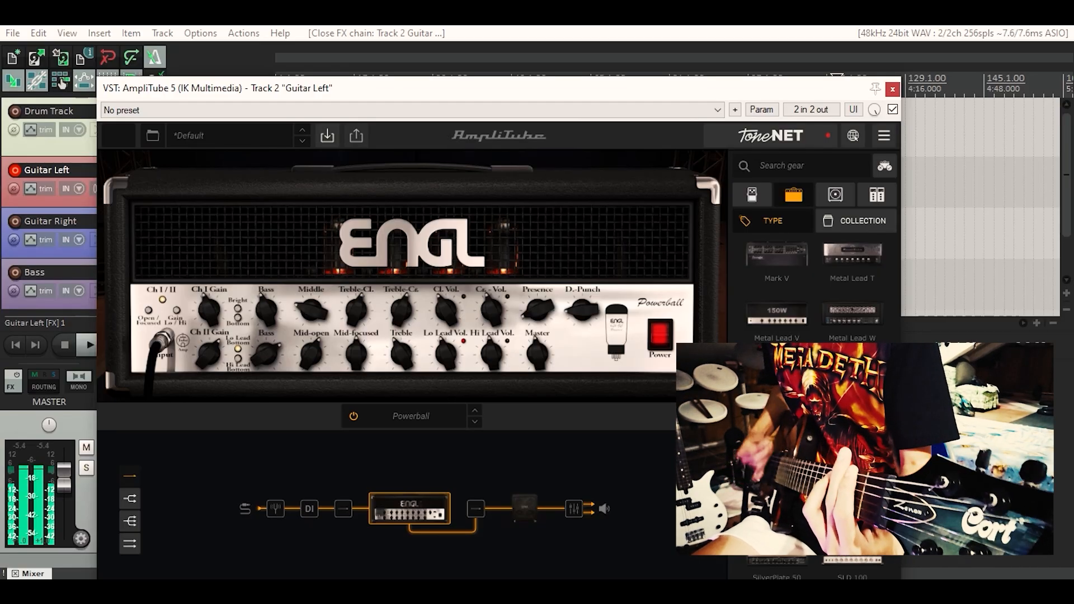
drag(814, 317, 362, 514)
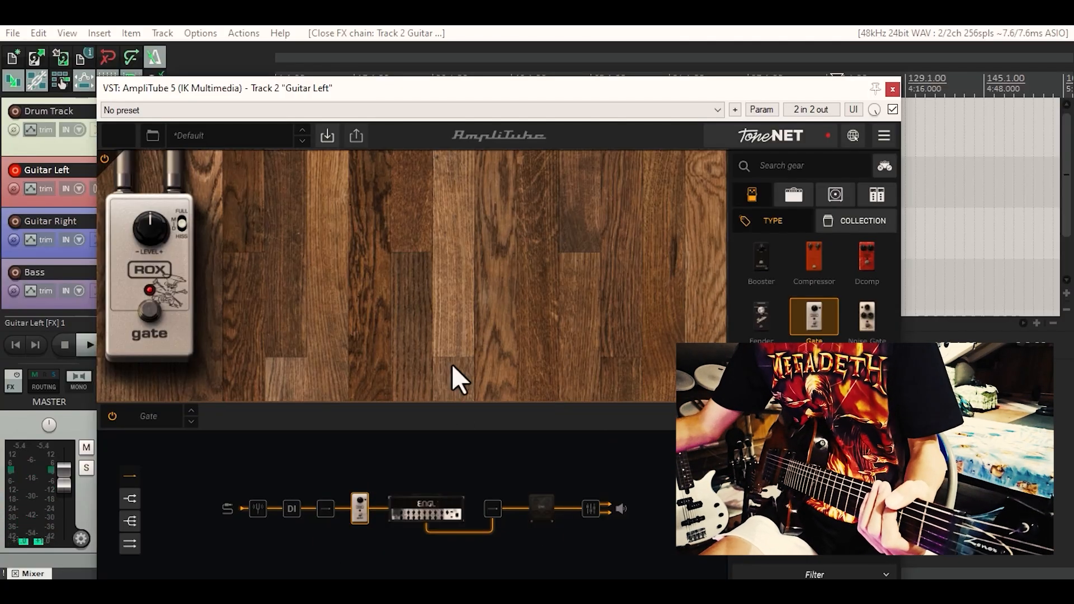
- Move mic 1 lower on the ENGL cabinet's speakers and open its Condenser microphone choices
click(542, 507)
drag(373, 235, 375, 314)
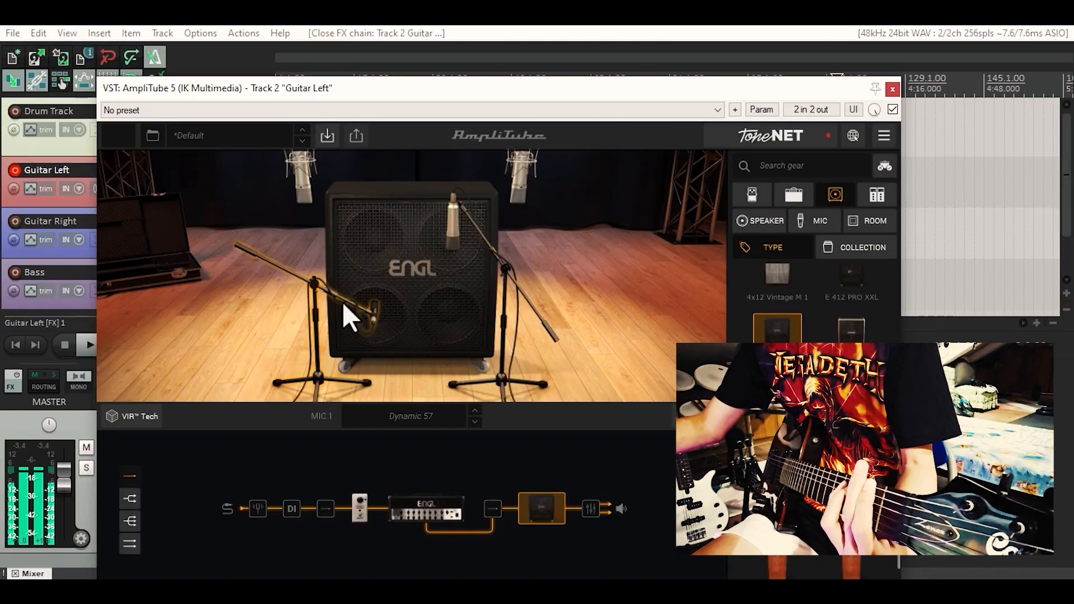
click(431, 414)
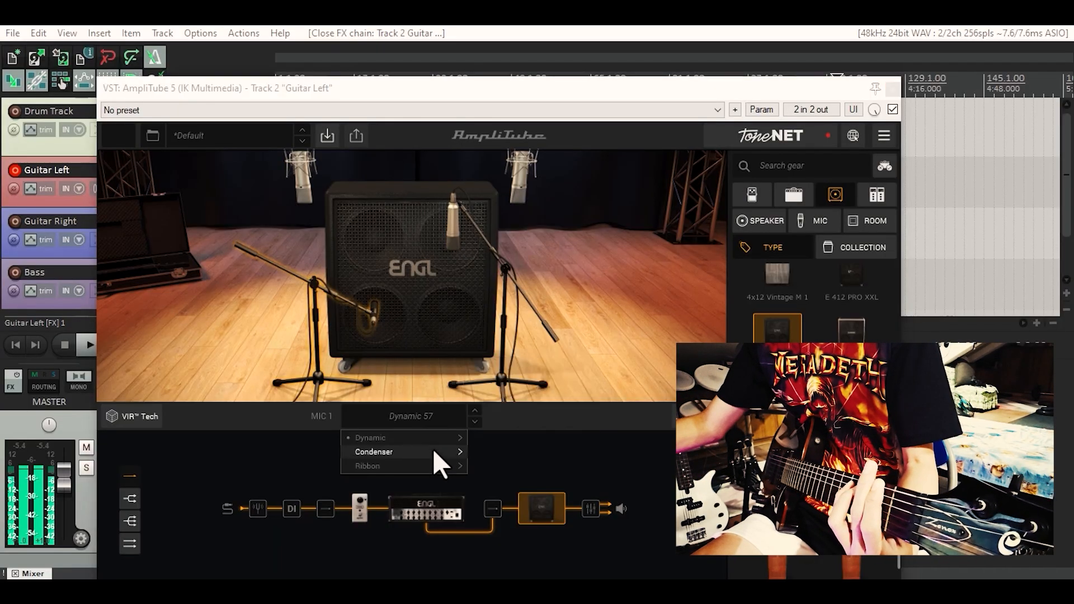
mouse_move(432, 451)
click(523, 355)
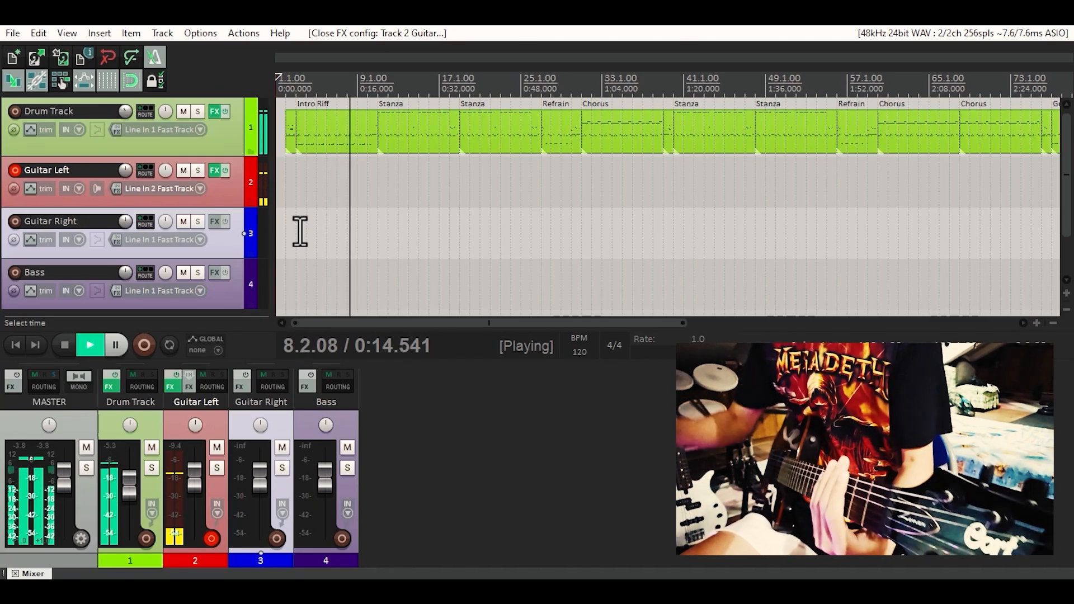
- Stop playback and adjust Guitar Left's Powerball amp, switching the lead bottom options and setting Mid-focused to 6.7, then close its FX chain
key(space)
click(215, 170)
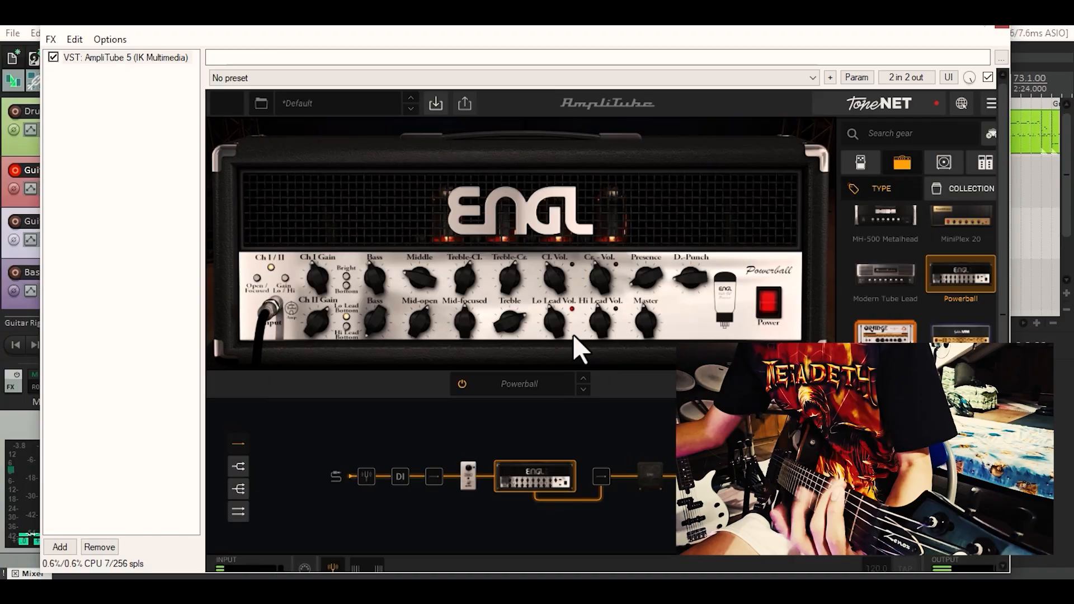
mouse_move(503, 326)
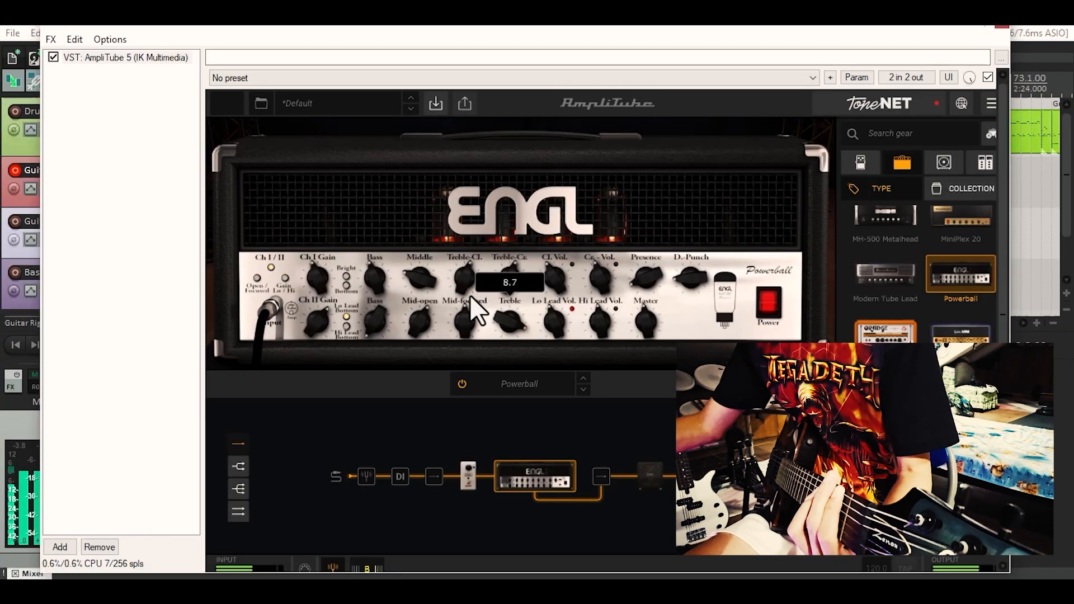
click(344, 328)
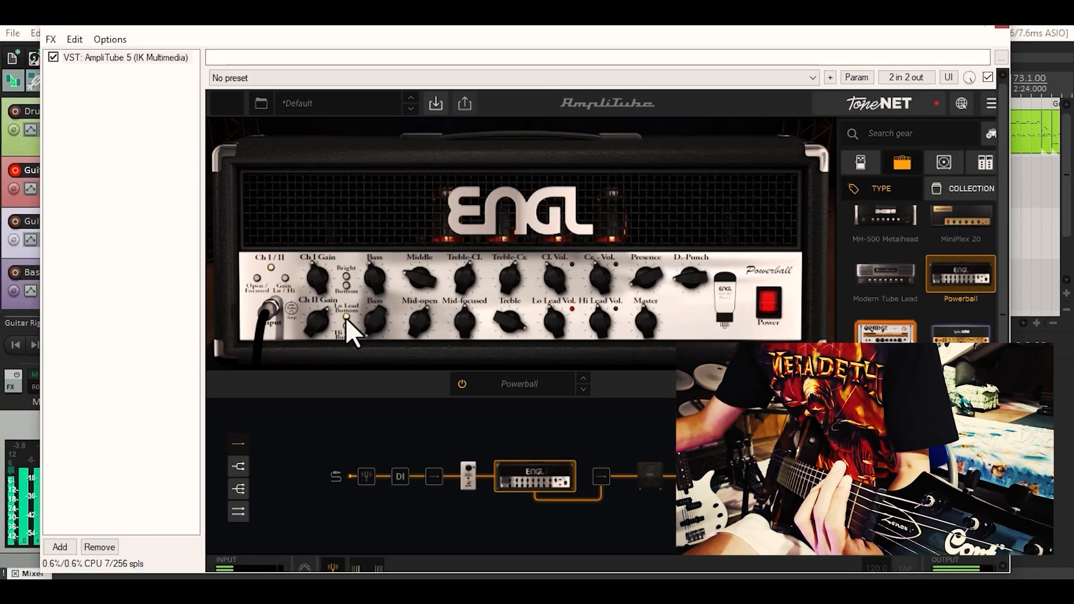
click(346, 318)
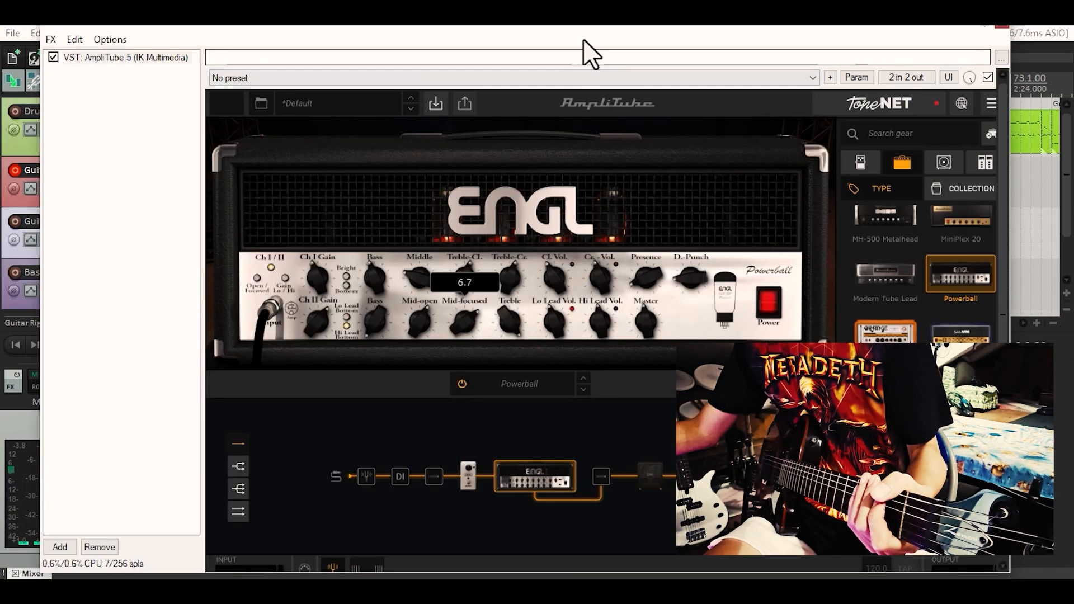
click(1001, 28)
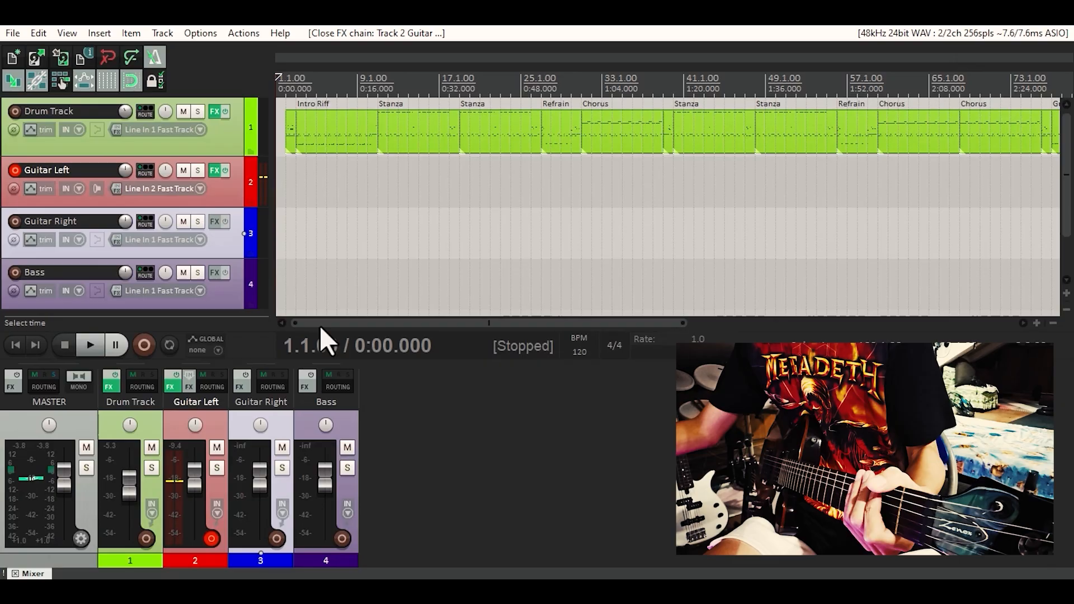
key(space)
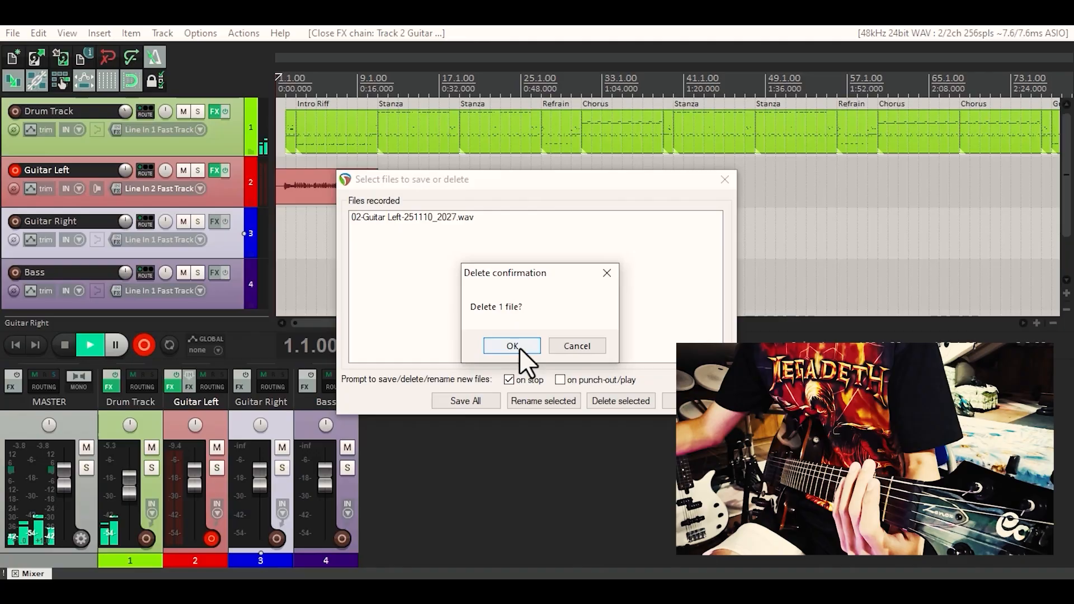
click(518, 348)
click(144, 341)
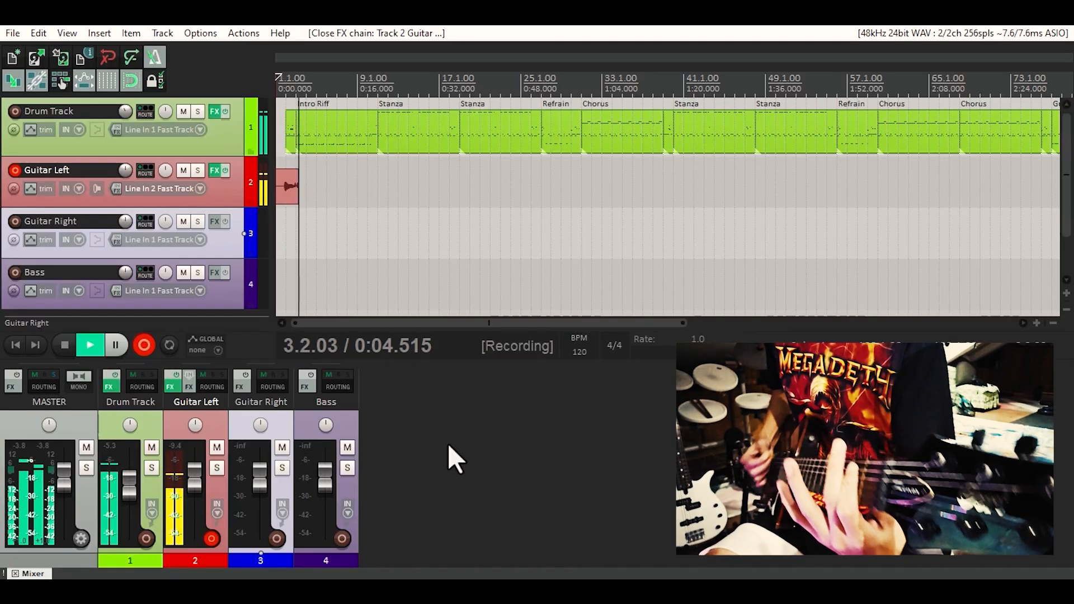
key(space)
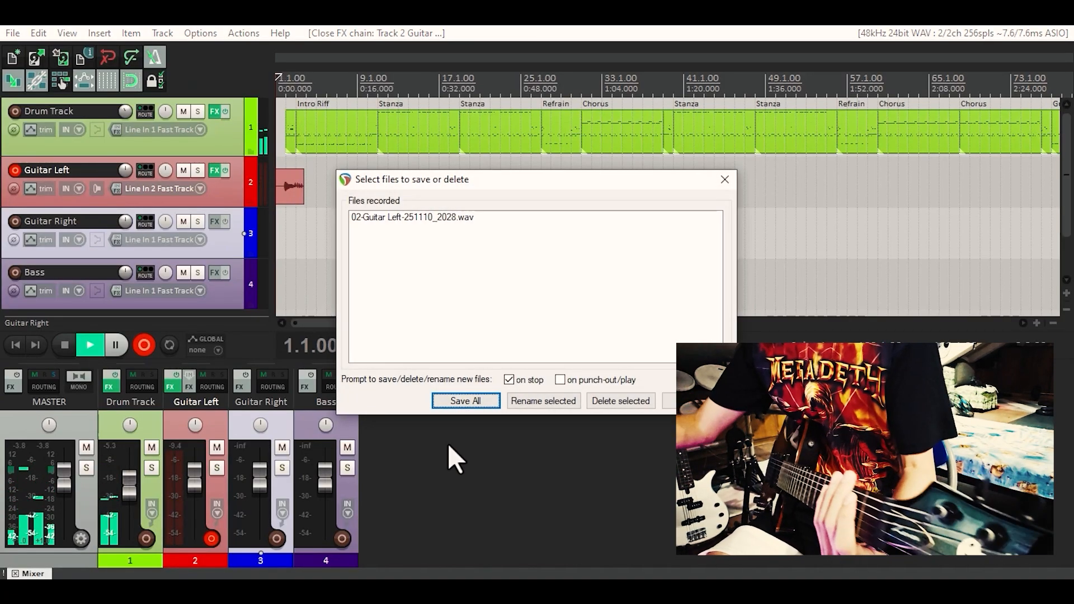
click(621, 400)
click(496, 348)
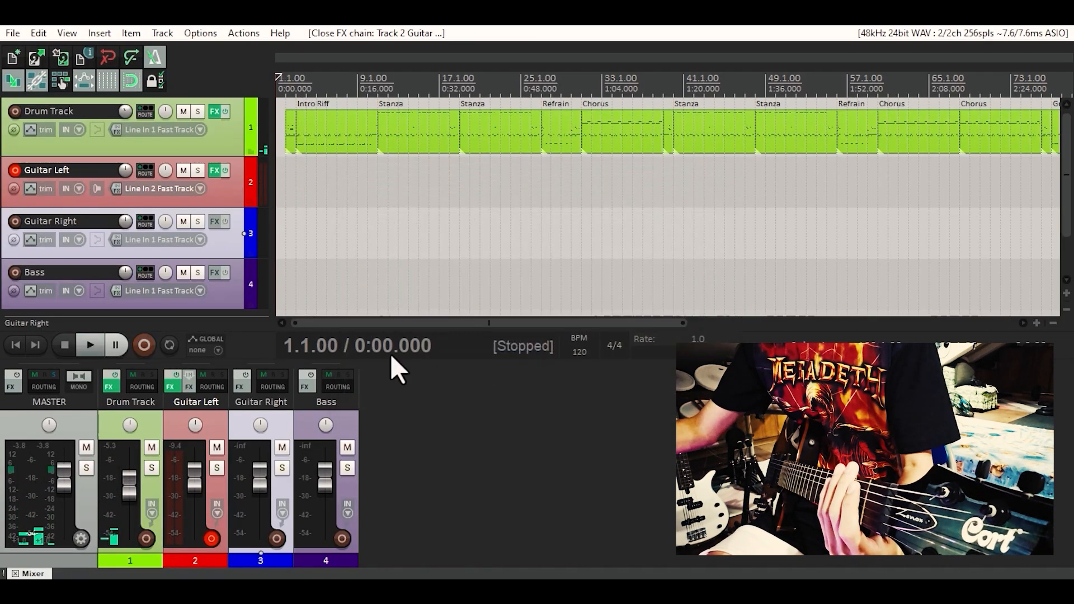
- Record the Intro Riff guitar part on Guitar Left from the project start, keep the take and disarm the track
click(145, 351)
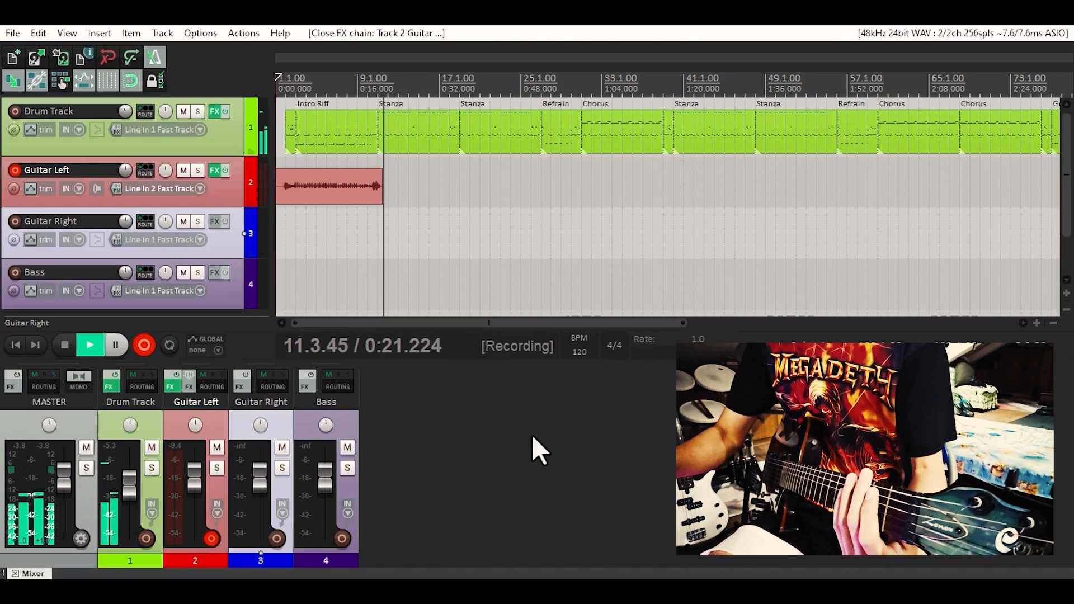
key(space)
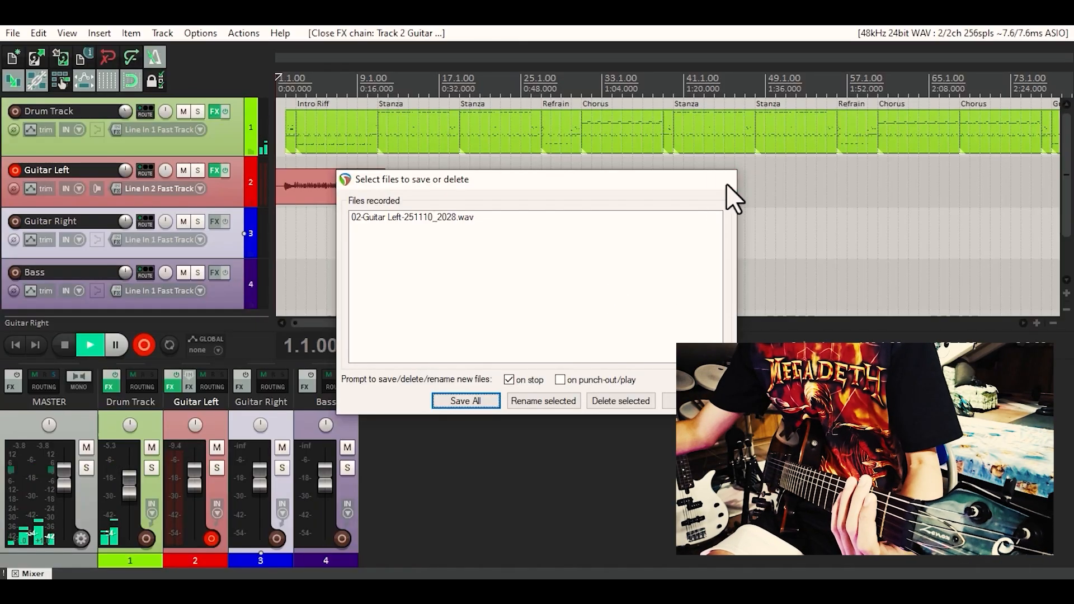
click(724, 180)
click(19, 171)
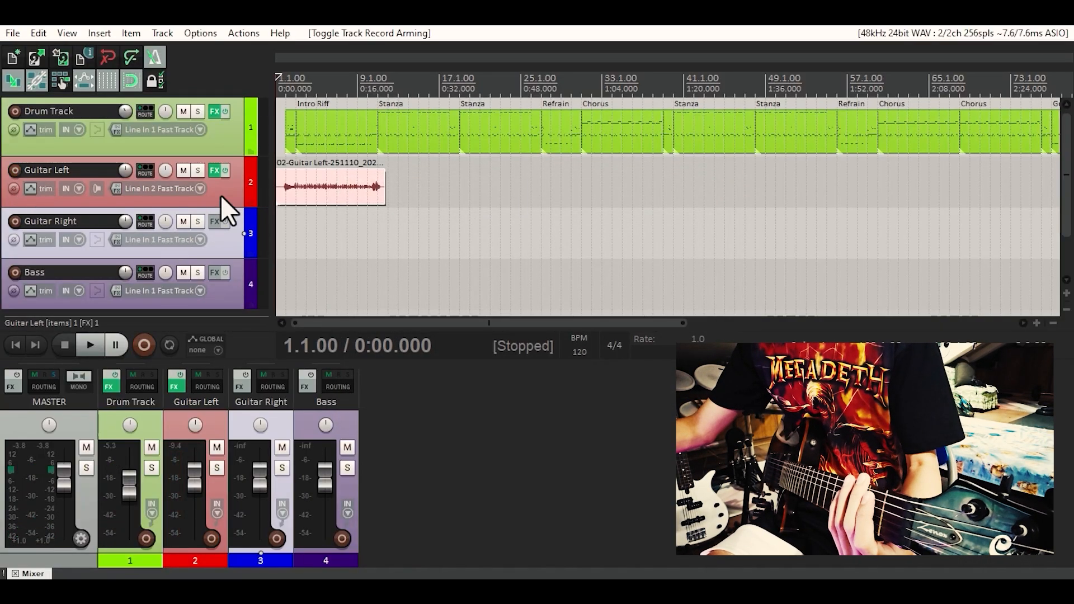
- Duplicate the Guitar Left track and delete the copied audio item from the duplicate
right_click(222, 211)
click(283, 251)
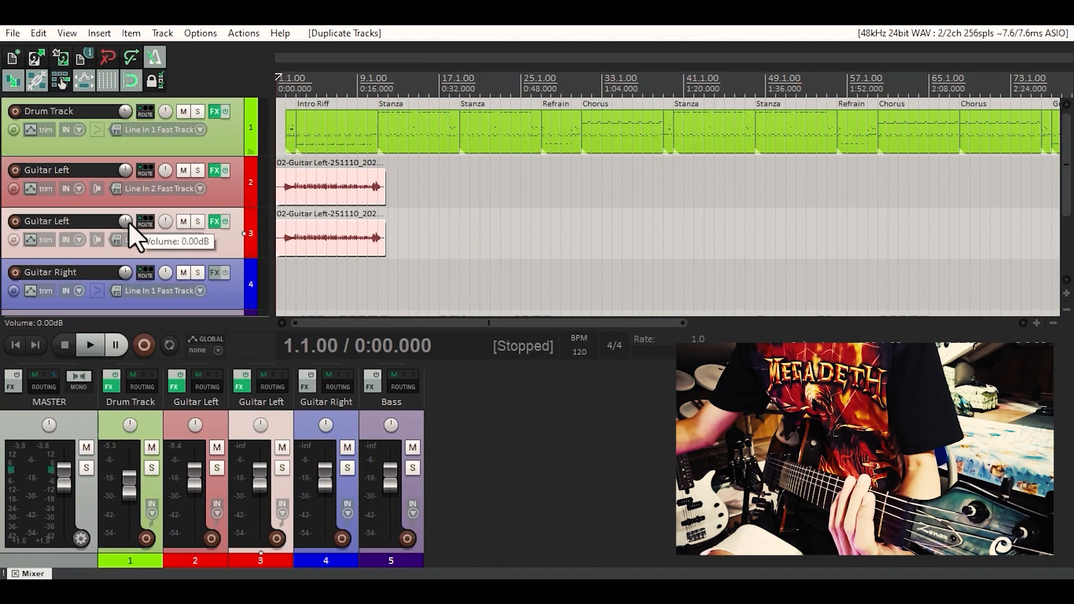
click(364, 237)
key(Delete)
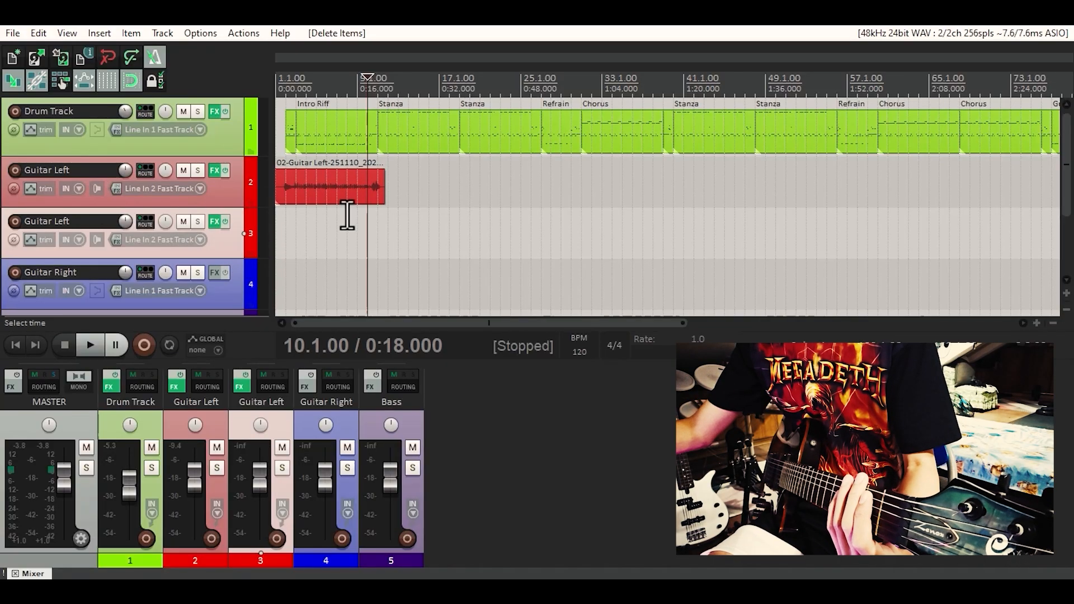
- Arm the duplicate Guitar Left track, rehearse, and record the guitar for the first two Stanzas from 10.1.00, keeping the take and disarming the track
click(15, 221)
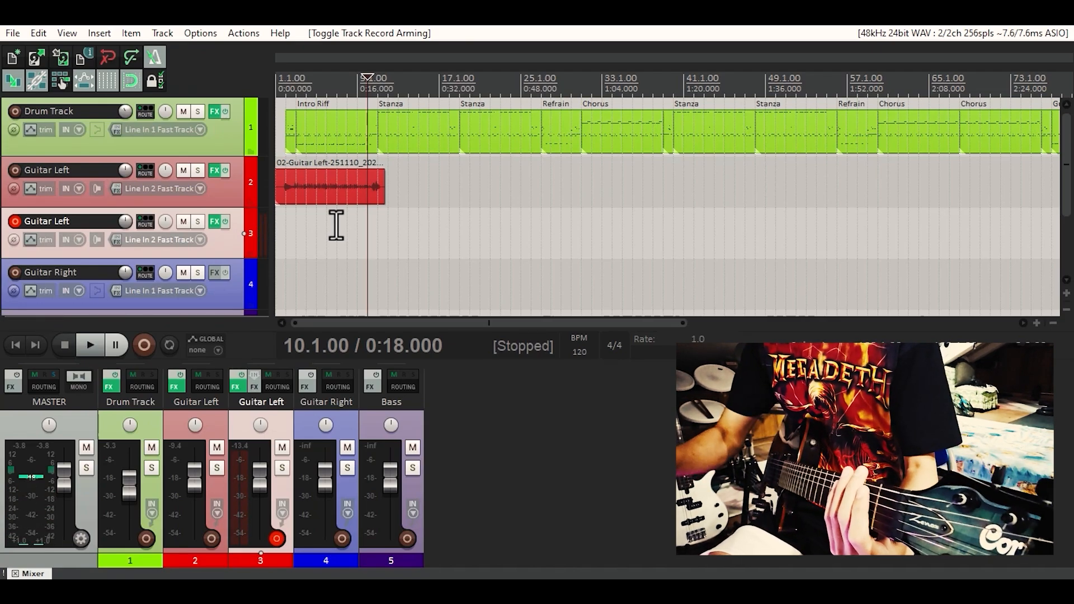
key(space)
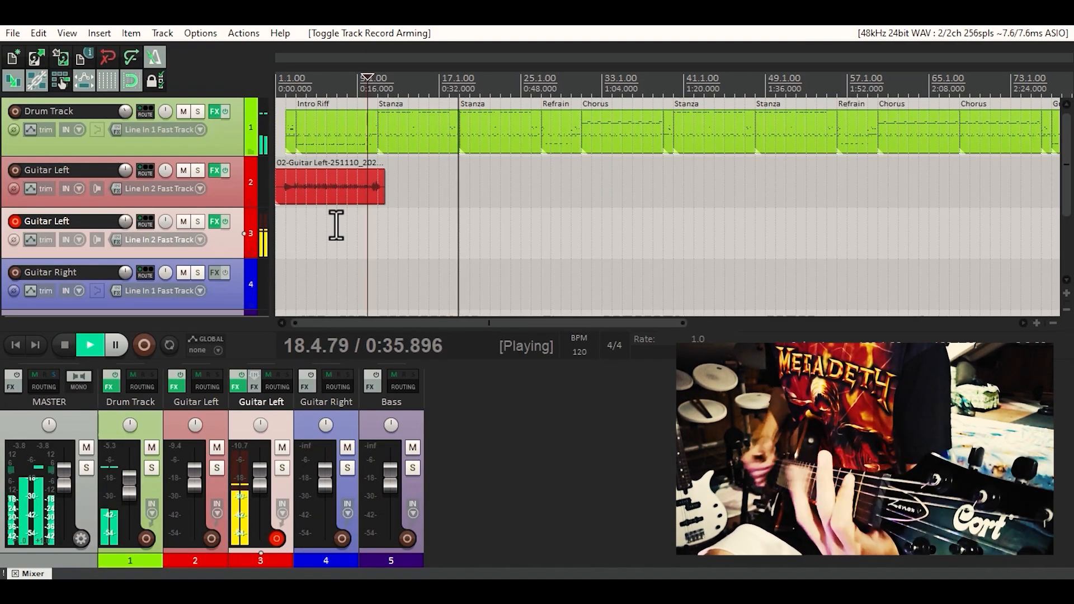
key(space)
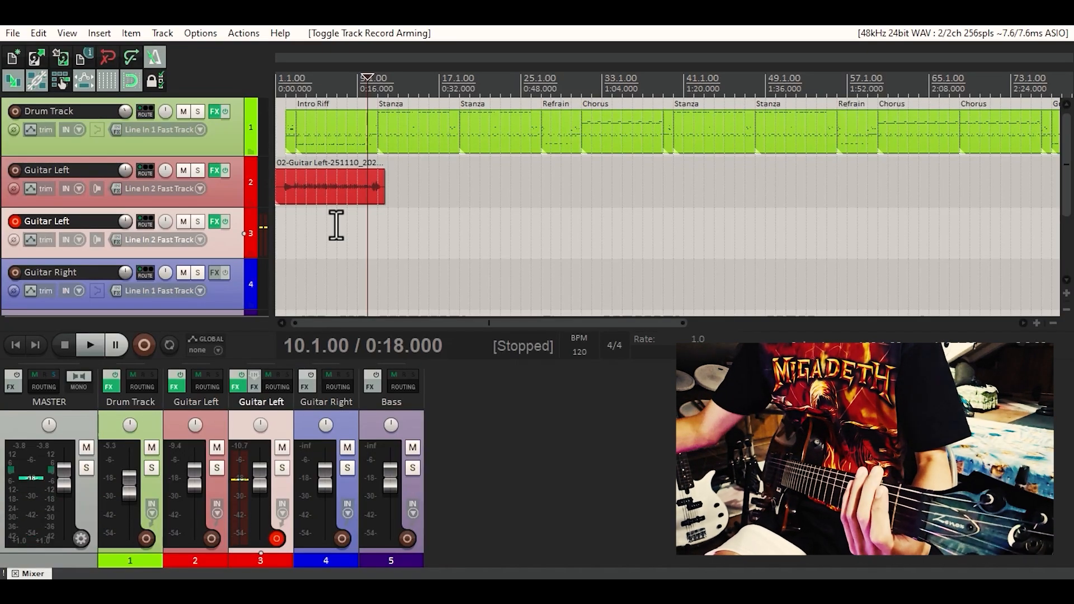
click(148, 340)
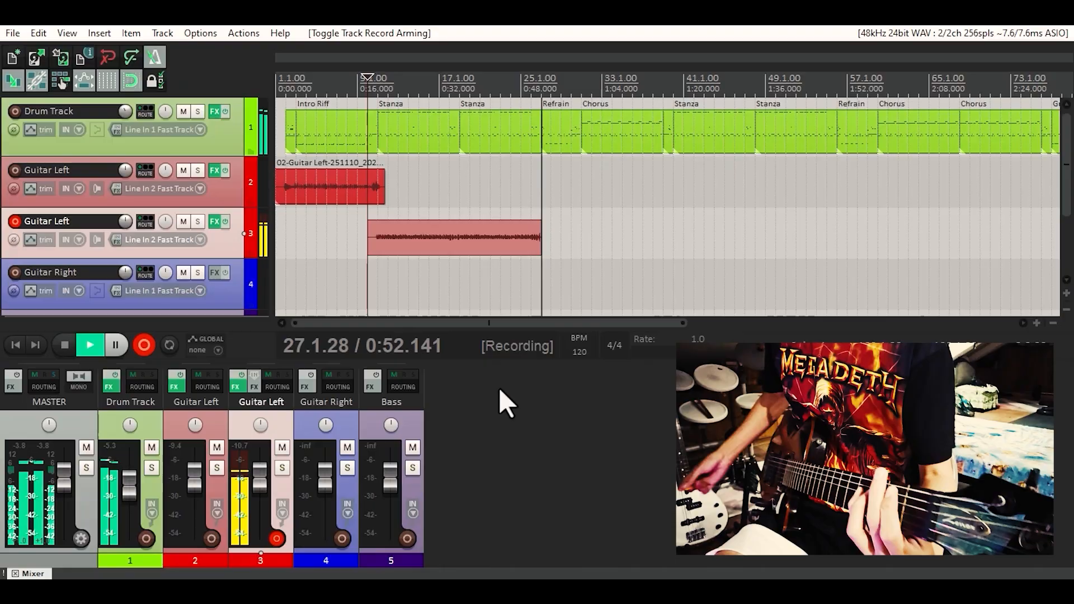
key(space)
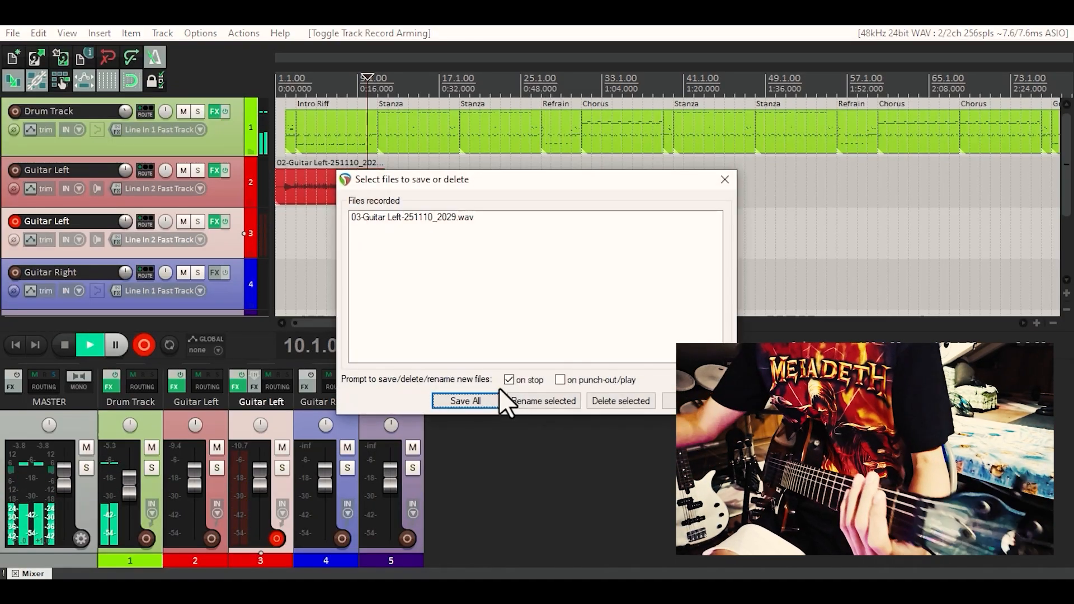
click(725, 180)
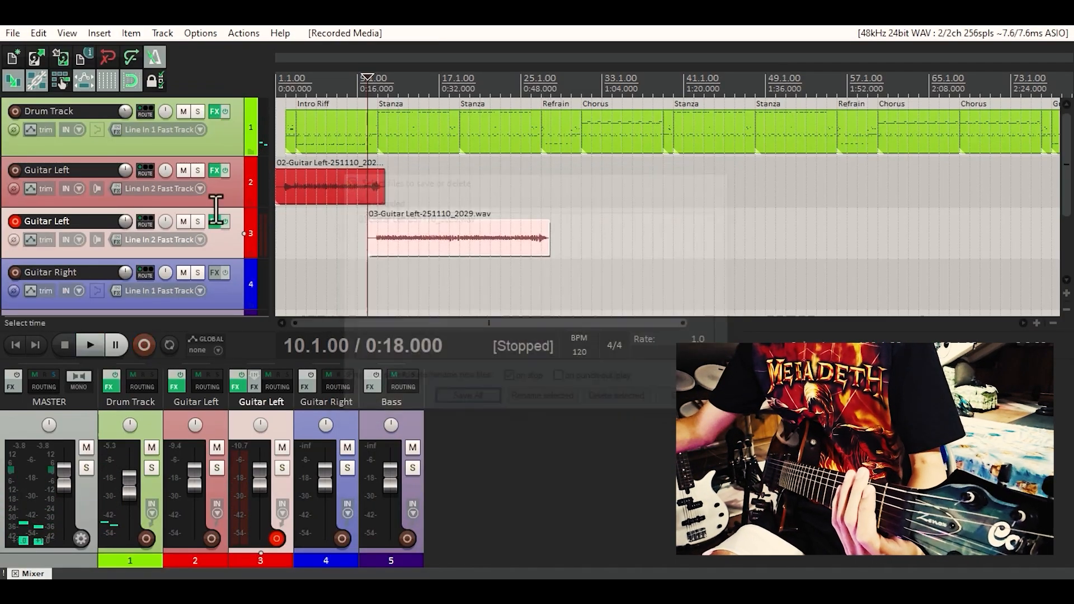
click(15, 221)
- Arm the original Guitar Left track and record the Refrain guitar part from 26.1.00, keeping the take
click(16, 171)
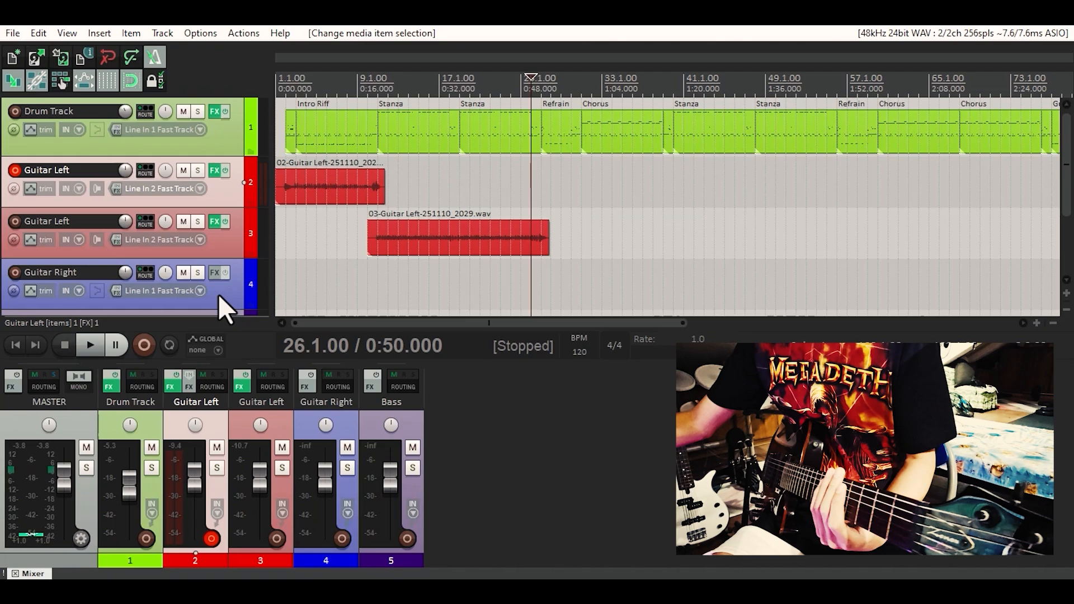
click(144, 346)
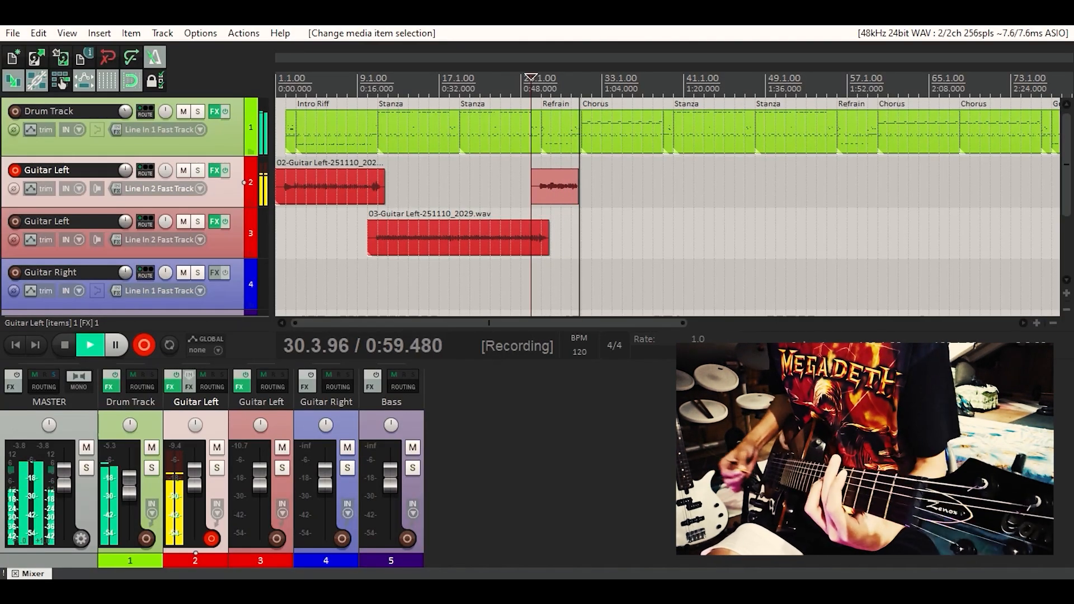
key(space)
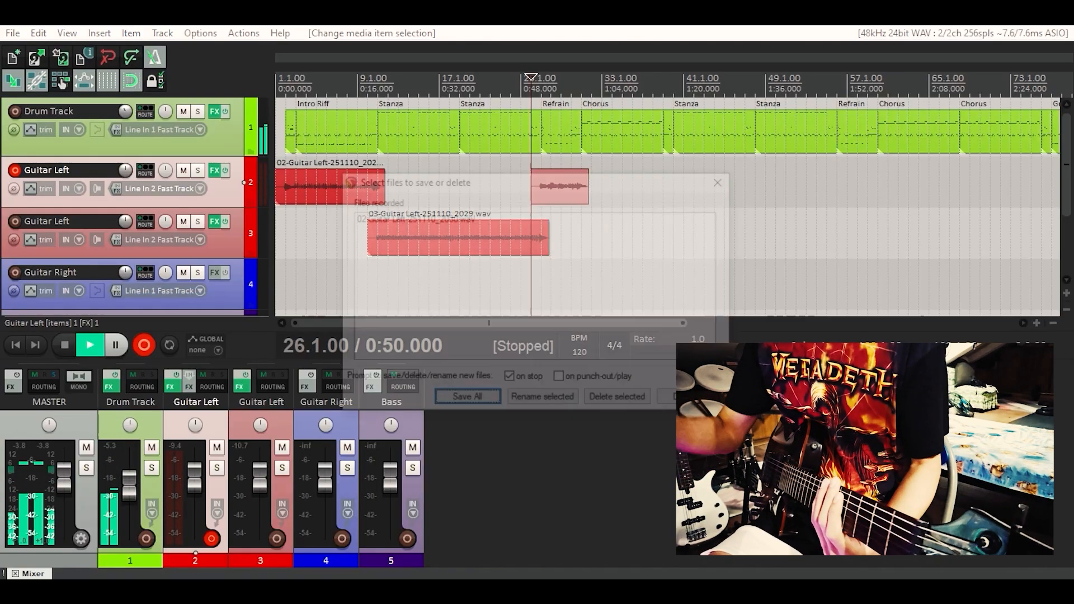
click(723, 180)
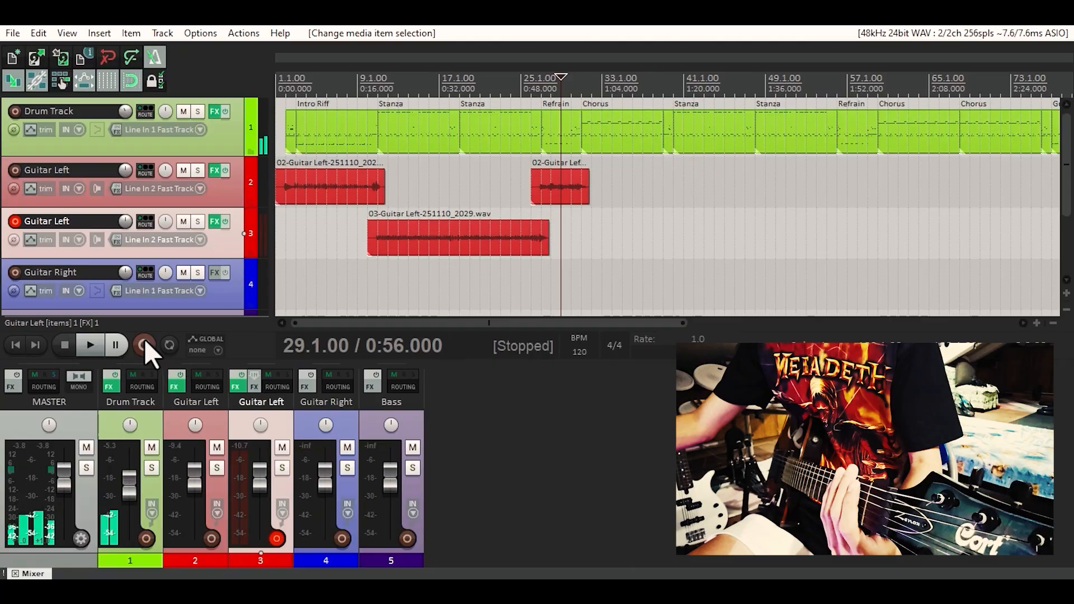
- Record the first Chorus guitar part on the duplicate Guitar Left track from 29.1.00 and keep the take
click(144, 340)
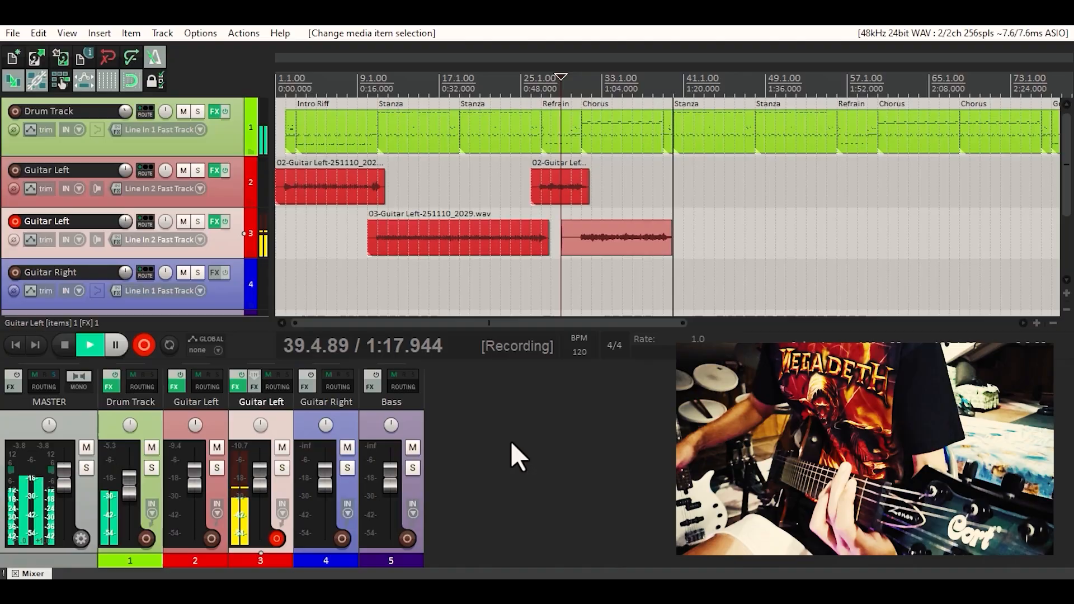
key(space)
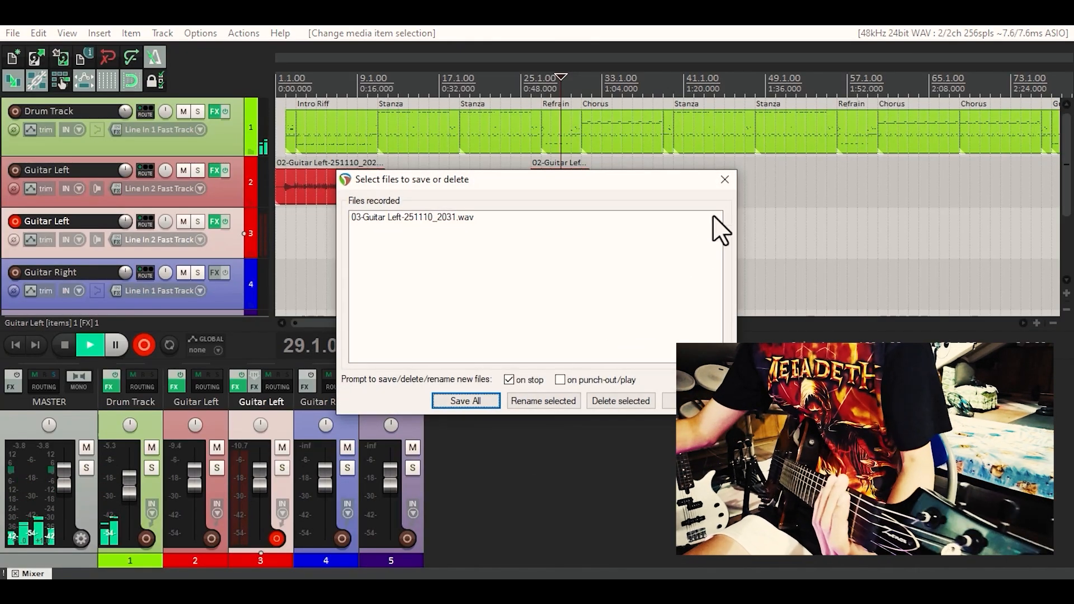
click(719, 182)
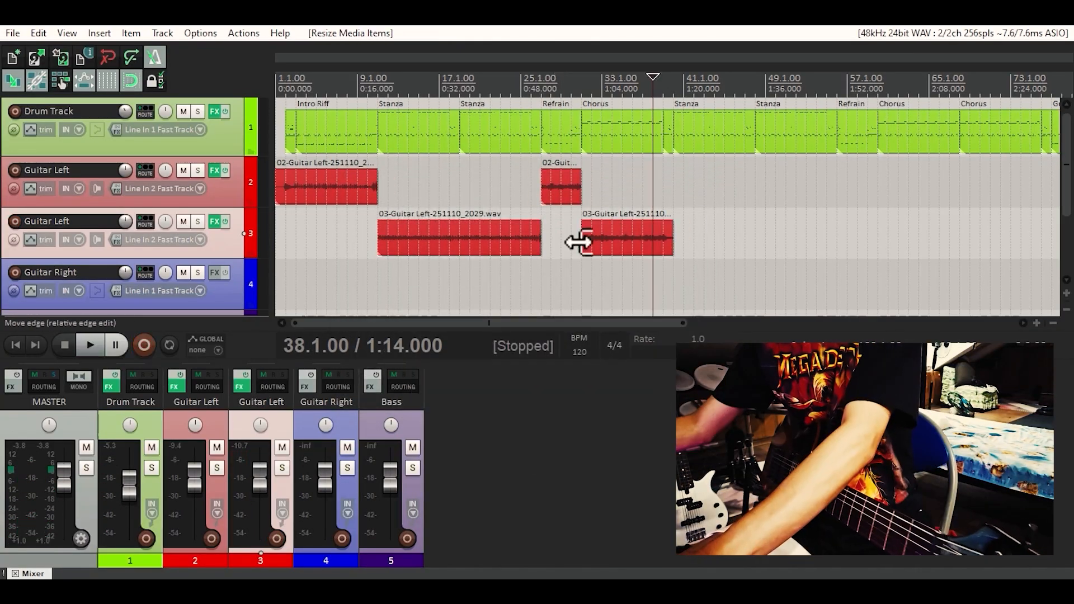
- Copy the Stanza guitar item to the original Guitar Left track at 40.1.00 and play from just before it
click(502, 239)
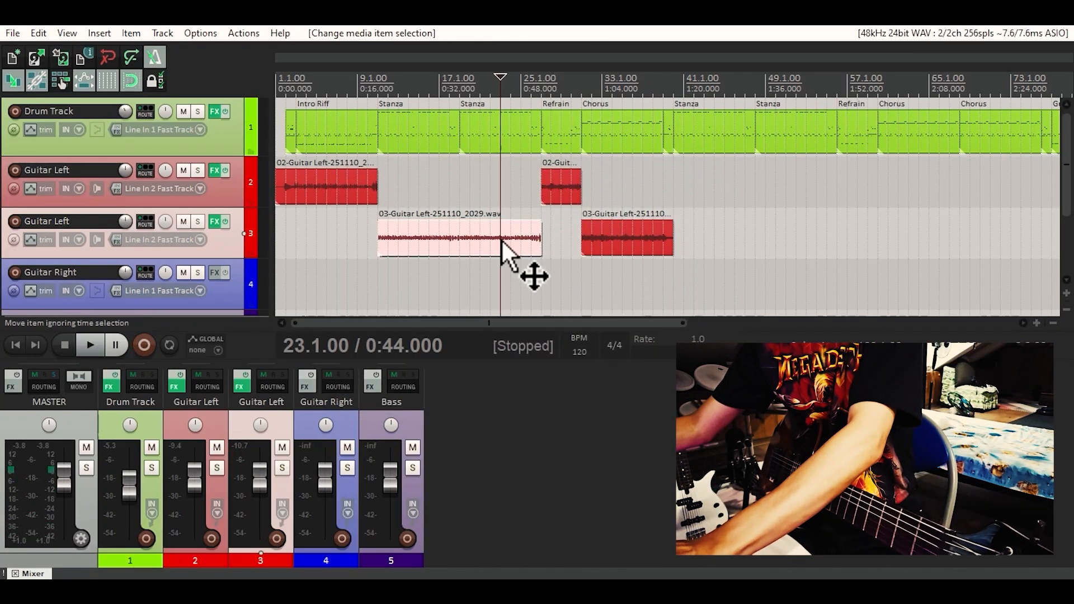
click(674, 182)
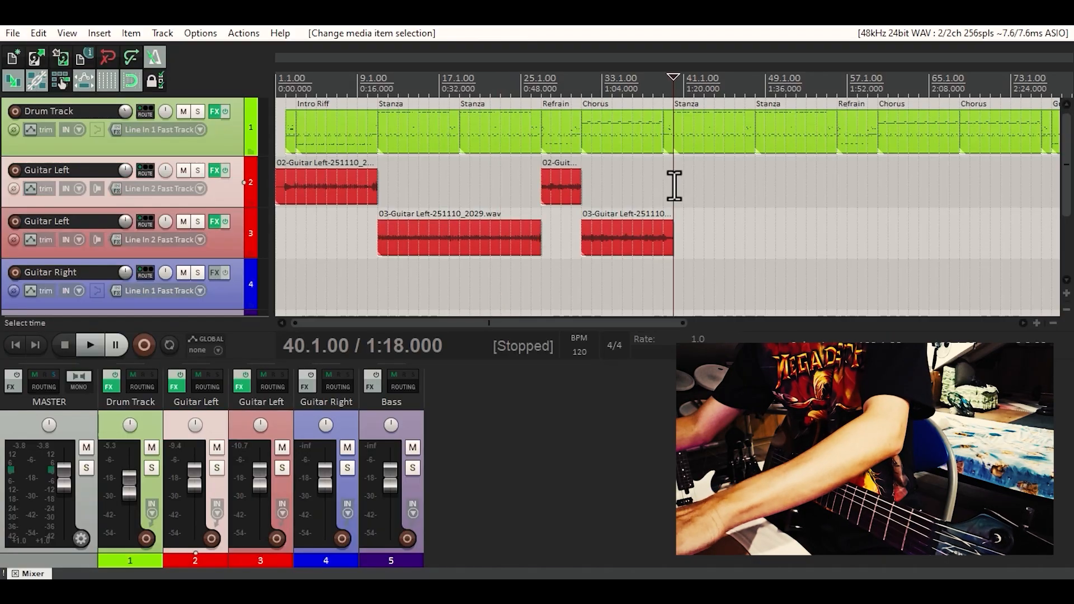
key(ctrl+v)
click(663, 189)
key(space)
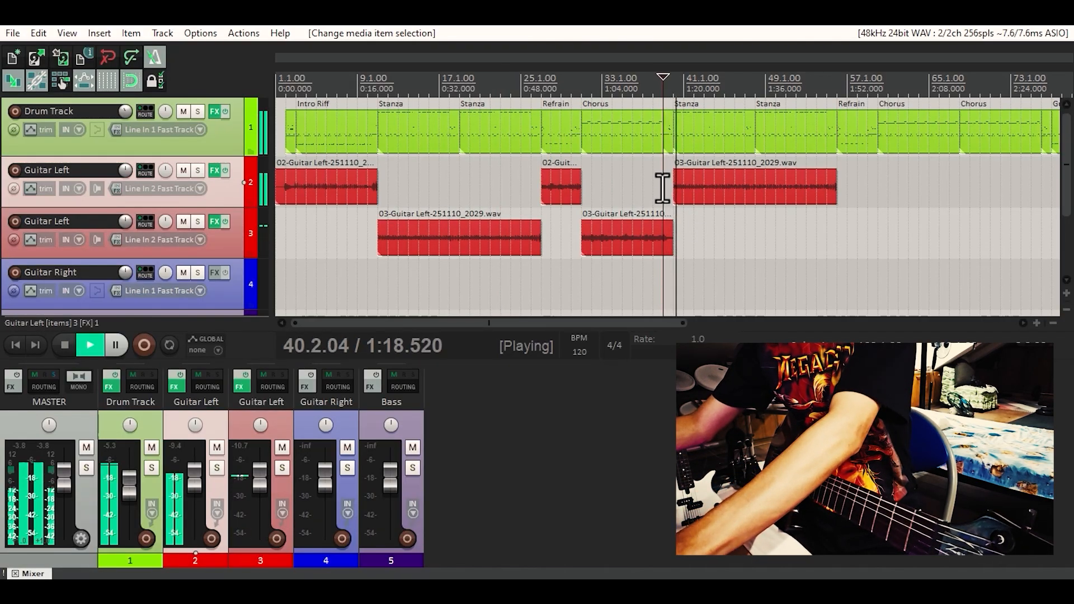
- Copy the first Refrain guitar item to the duplicate Guitar Left track at 56.1.00 and play the transition from 55.1.00
key(space)
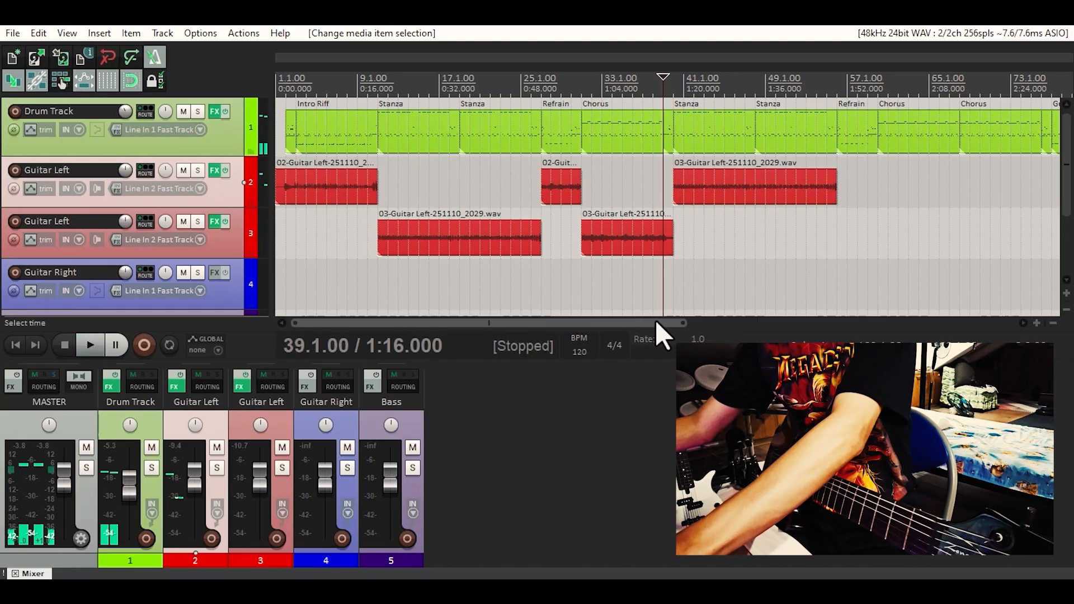
drag(655, 320, 693, 321)
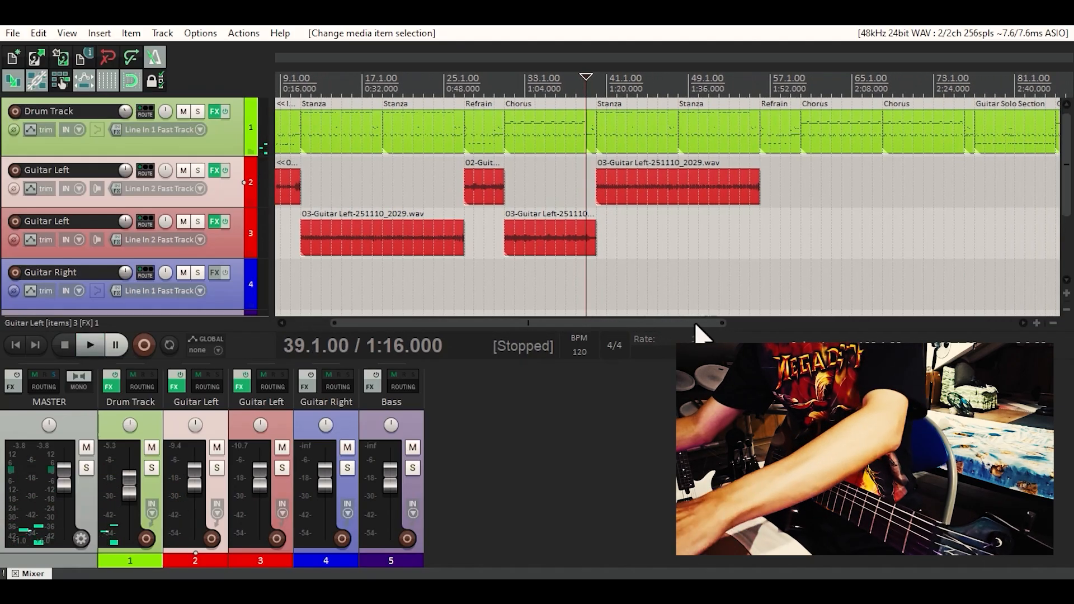
click(505, 180)
click(754, 234)
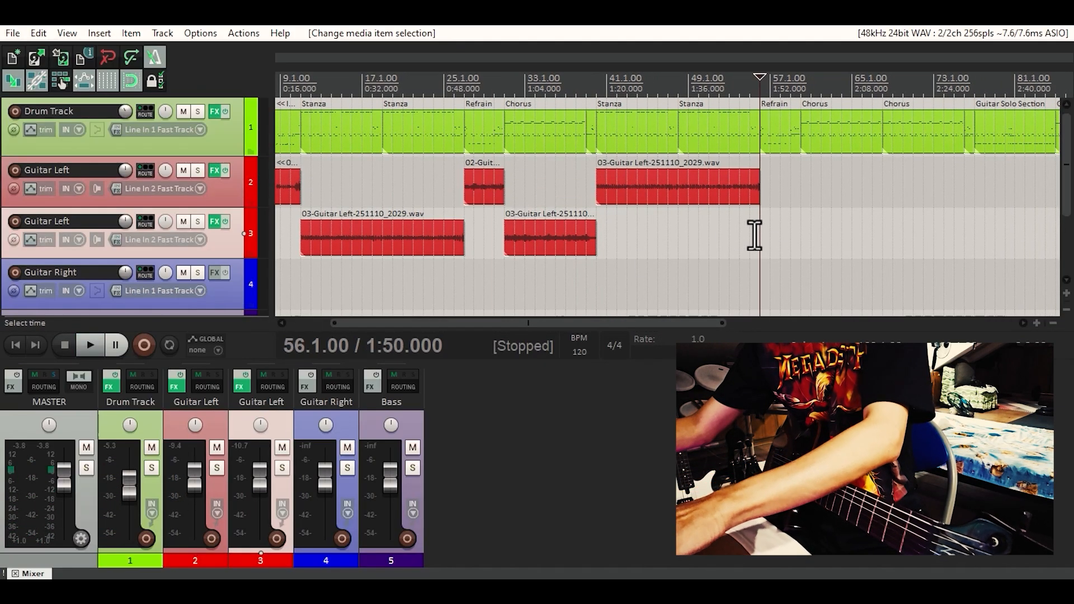
key(ctrl+v)
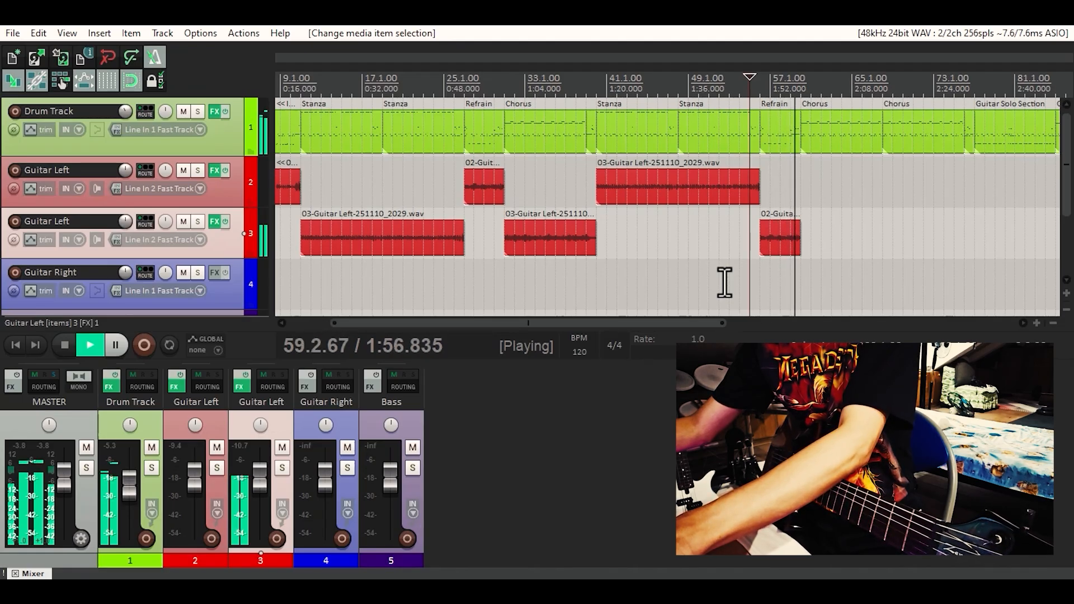
key(space)
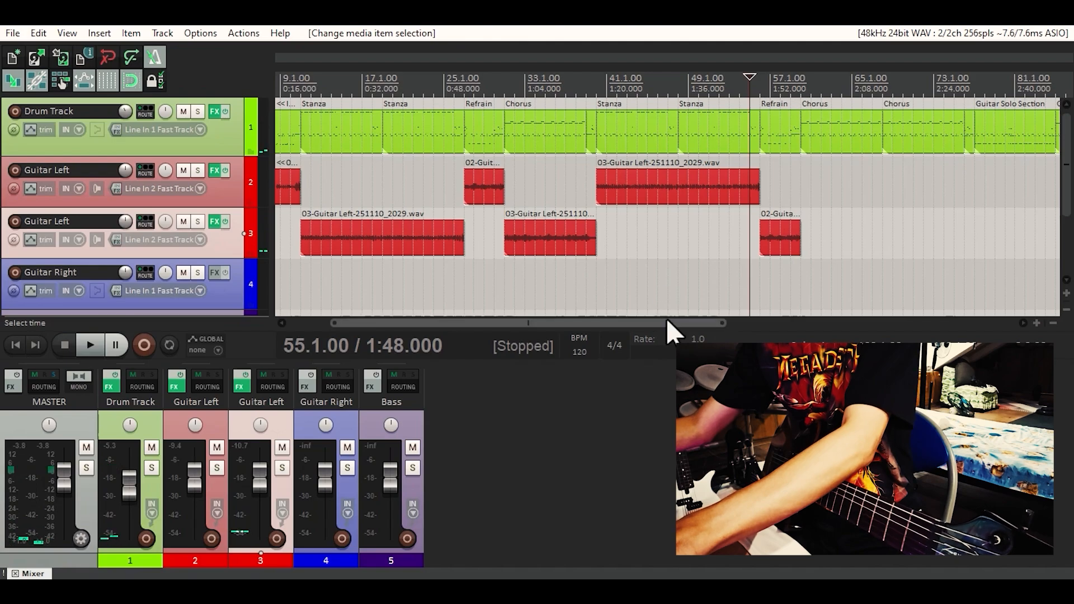
- Copy the first Chorus guitar item to the original Guitar Left track at 60.1.00 and to the duplicate track at 69.1.00
drag(669, 323, 729, 323)
click(436, 235)
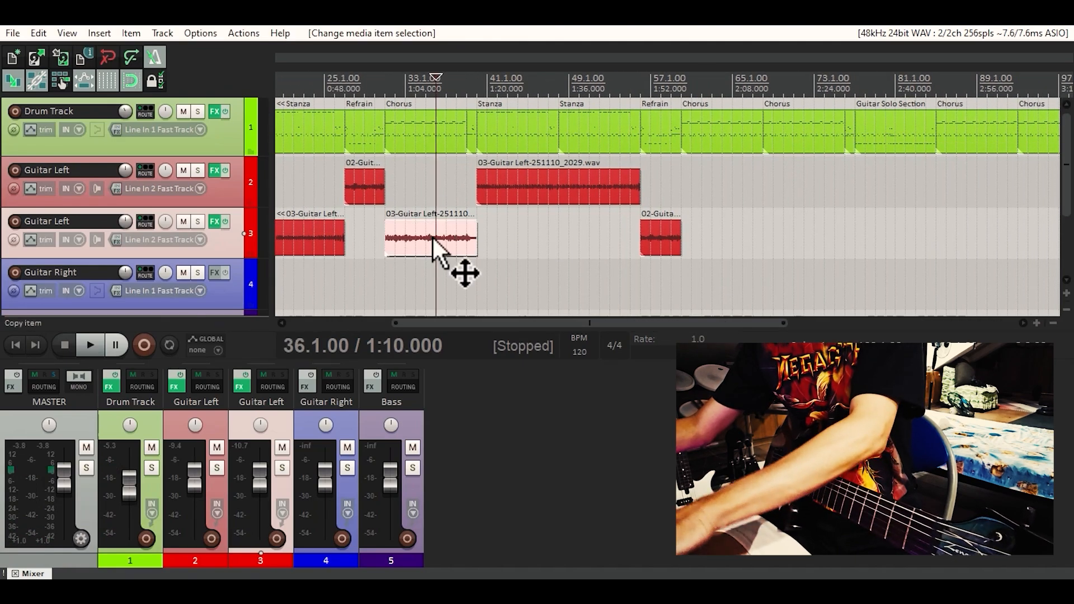
click(680, 182)
key(ctrl+v)
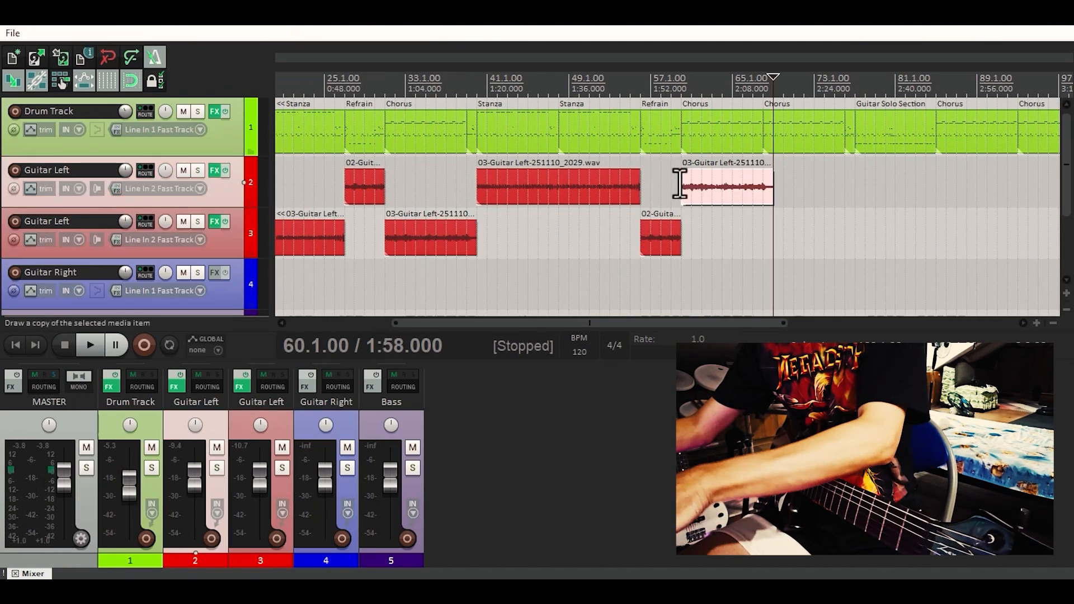
click(774, 234)
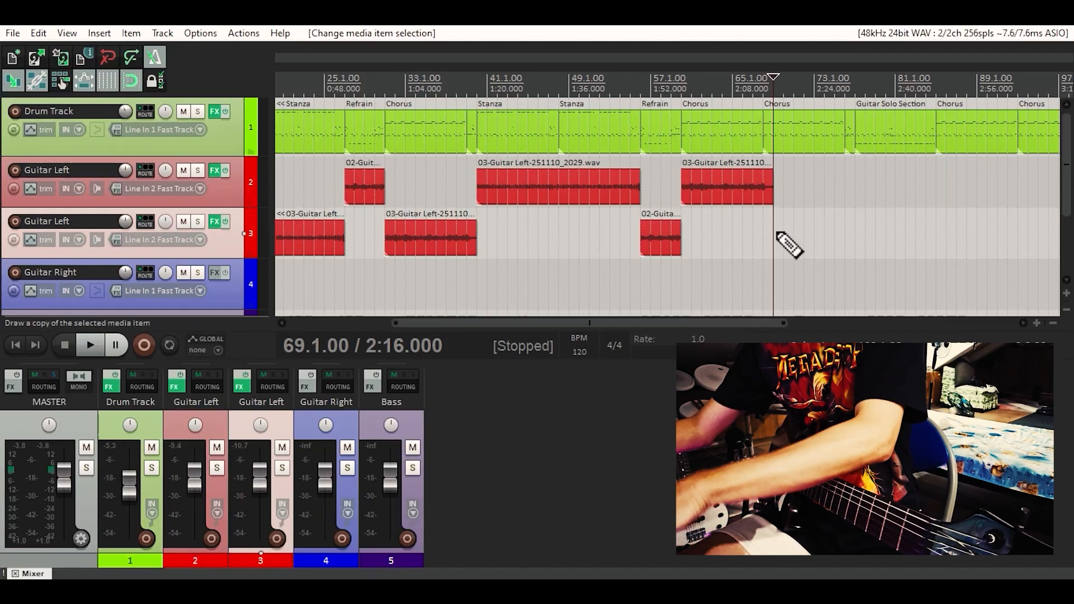
key(ctrl+v)
- Play the Chorus ending from 75.1.00, and trim the original Guitar Left track's Chorus copy to end where the second Chorus starts
drag(735, 325, 790, 320)
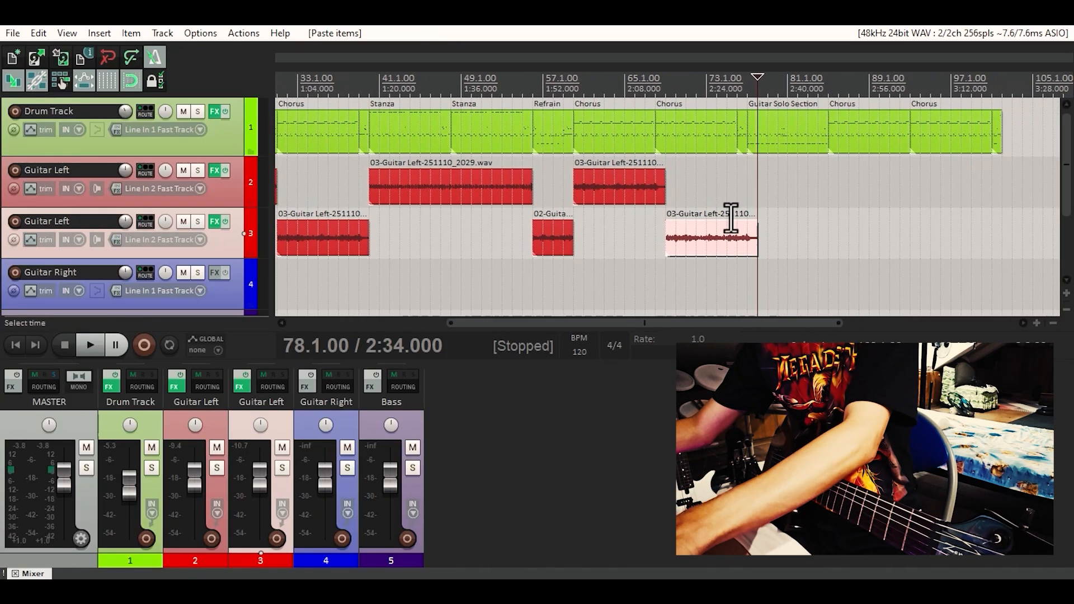
click(729, 197)
key(space)
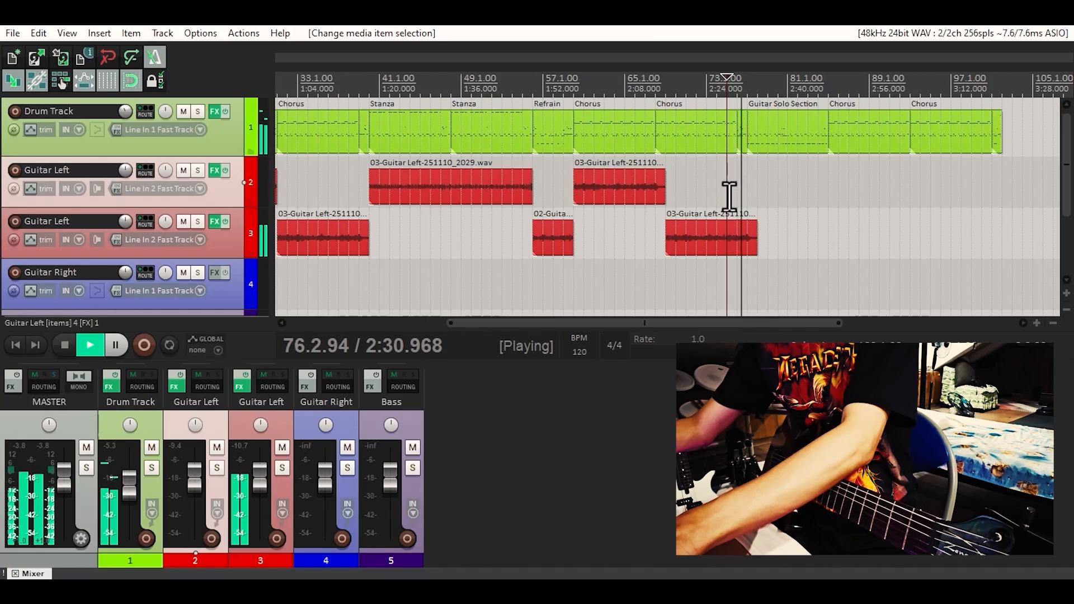
key(space)
drag(665, 185, 656, 189)
- Copy the first Stanza guitar item to the original Guitar Left track at 77.1.00 and trim it to the end of the Guitar Solo Section
drag(510, 324, 361, 324)
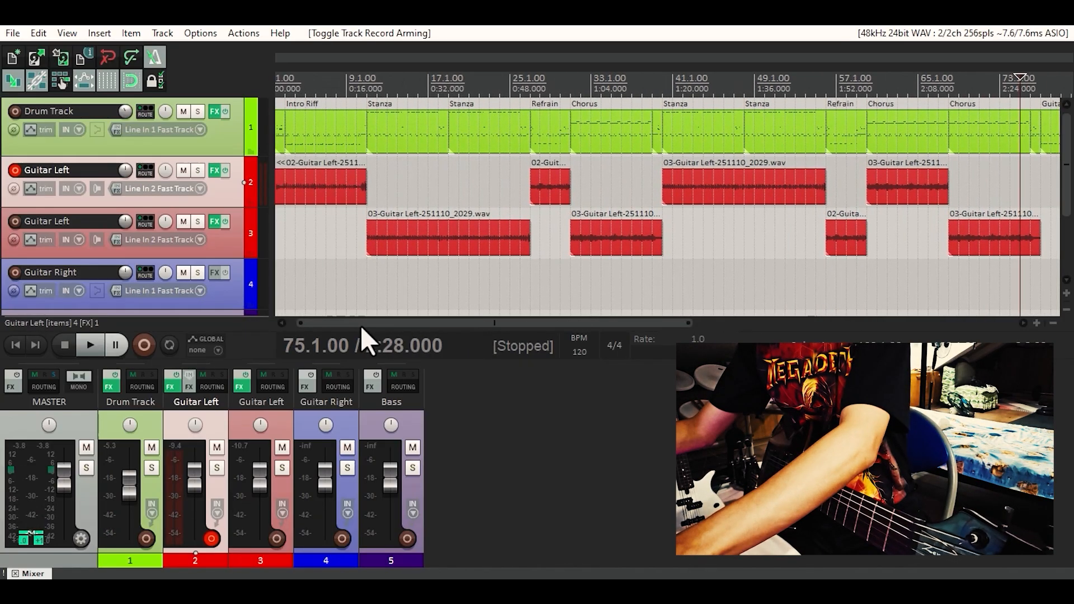
click(368, 285)
key(space)
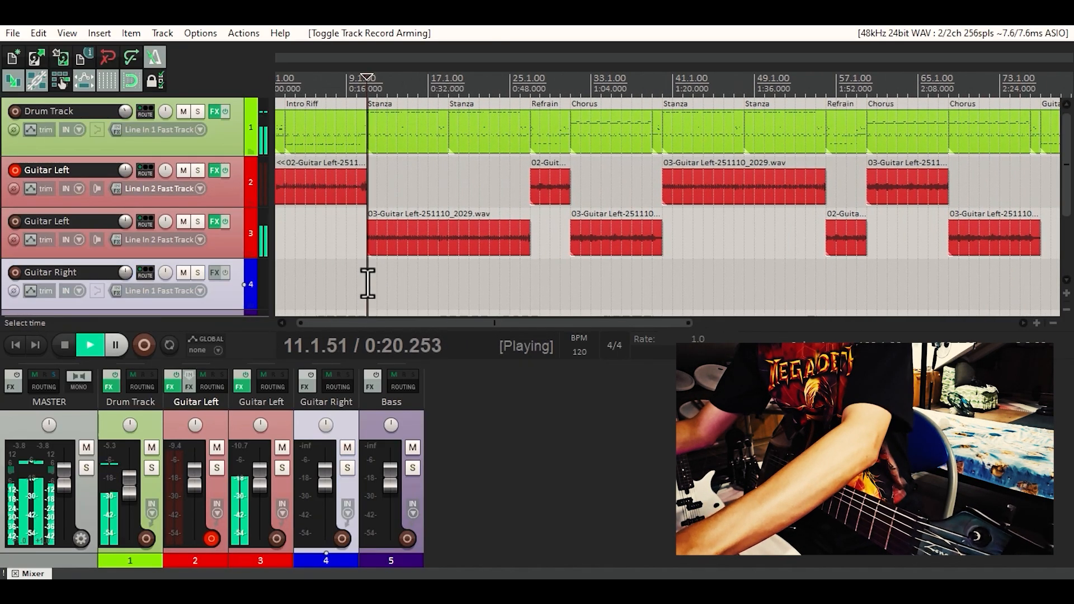
key(space)
click(450, 252)
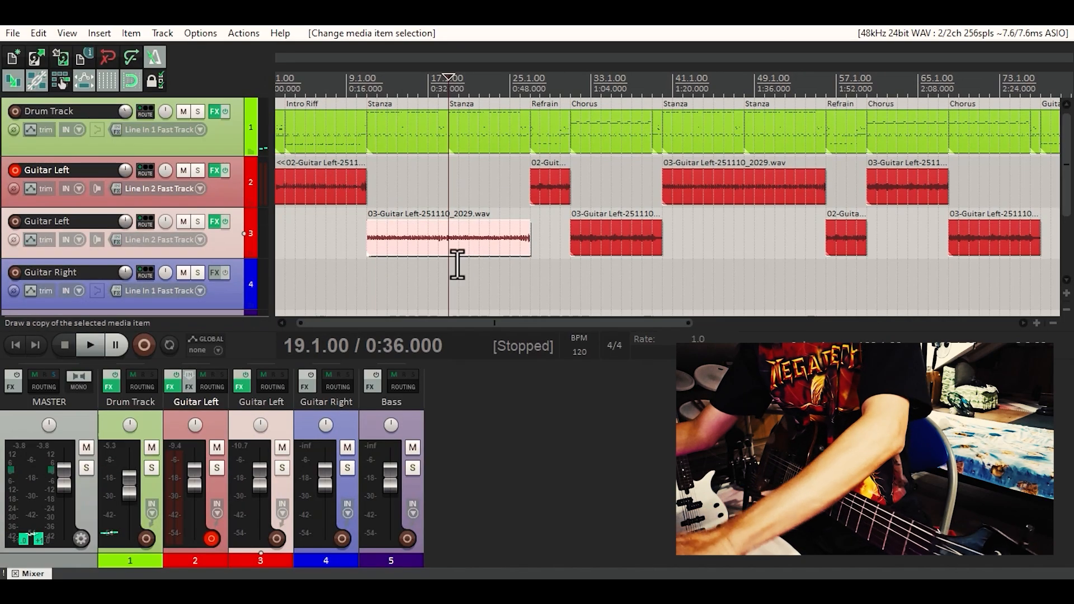
drag(481, 322, 694, 323)
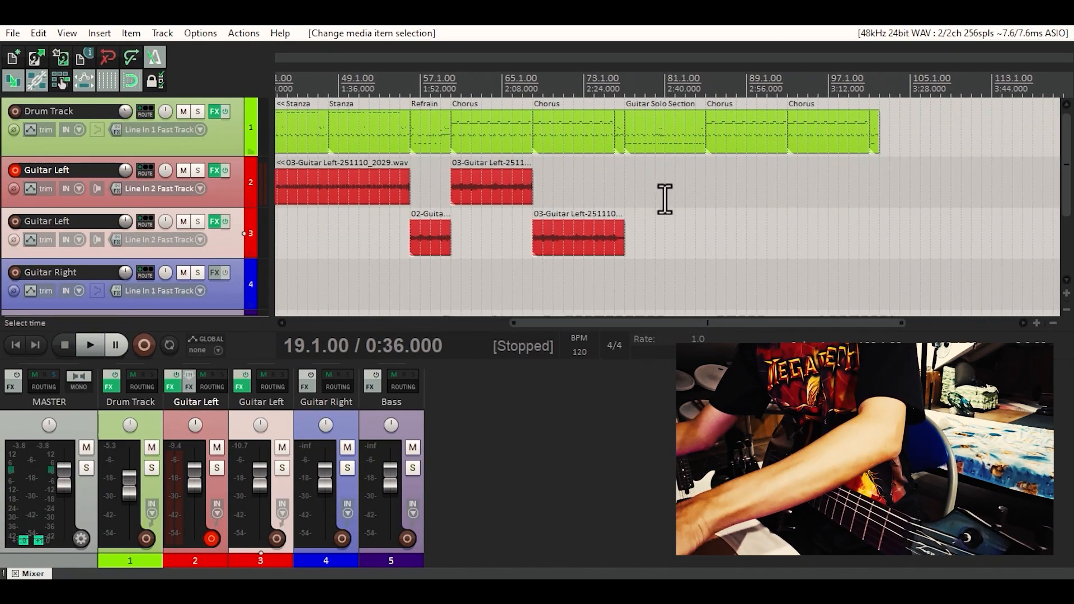
click(15, 169)
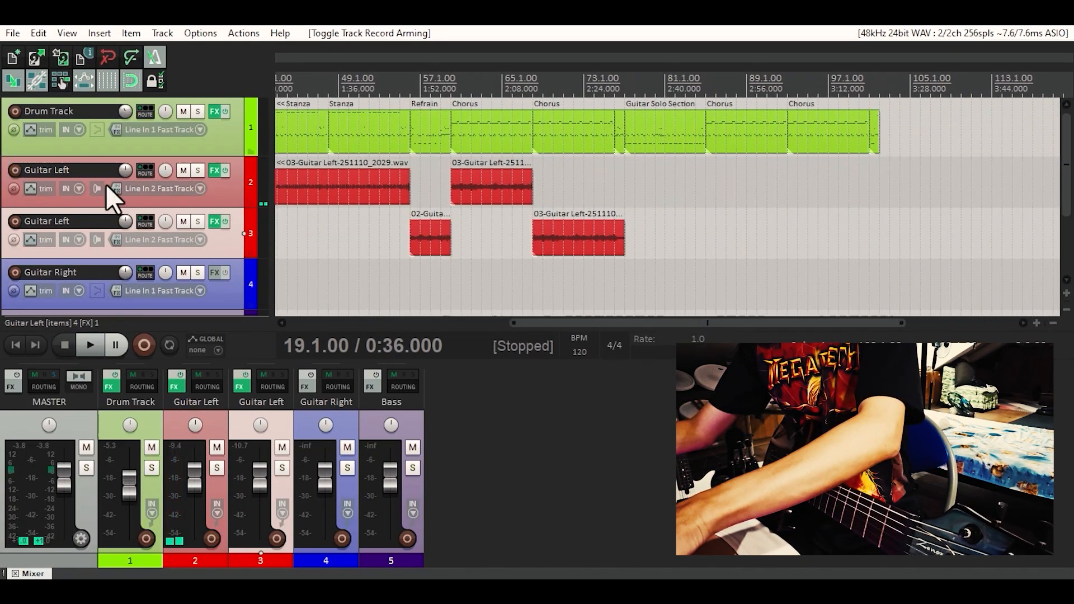
click(624, 183)
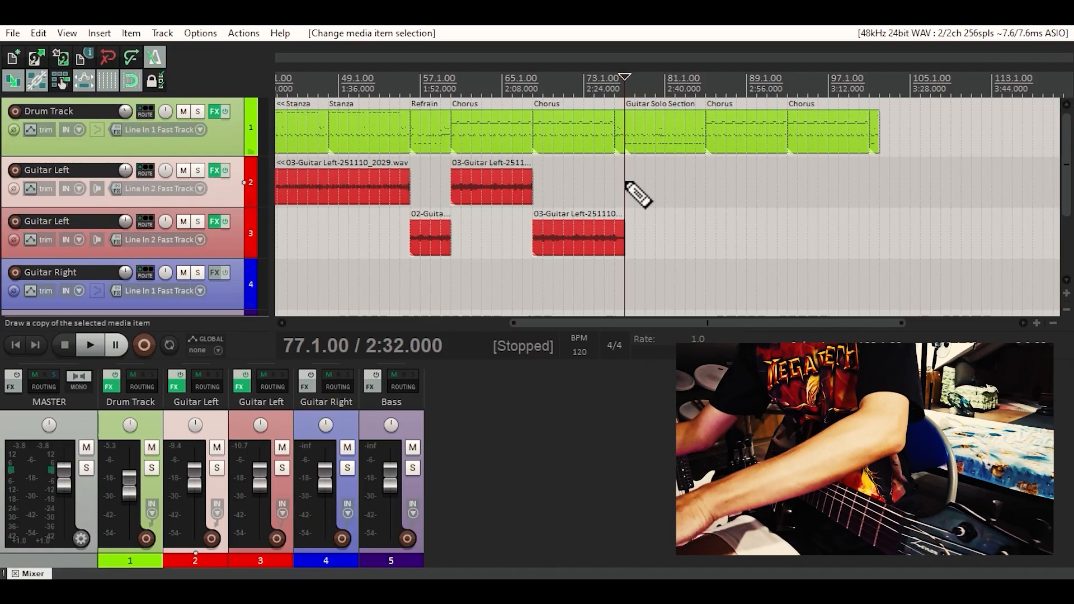
key(ctrl+v)
drag(783, 194, 706, 194)
- Copy the Chorus guitar item before the Guitar Solo Section to the Chorus that follows the solo, on the duplicate Guitar Left track
drag(667, 320, 612, 319)
click(598, 196)
ctrl+click(671, 240)
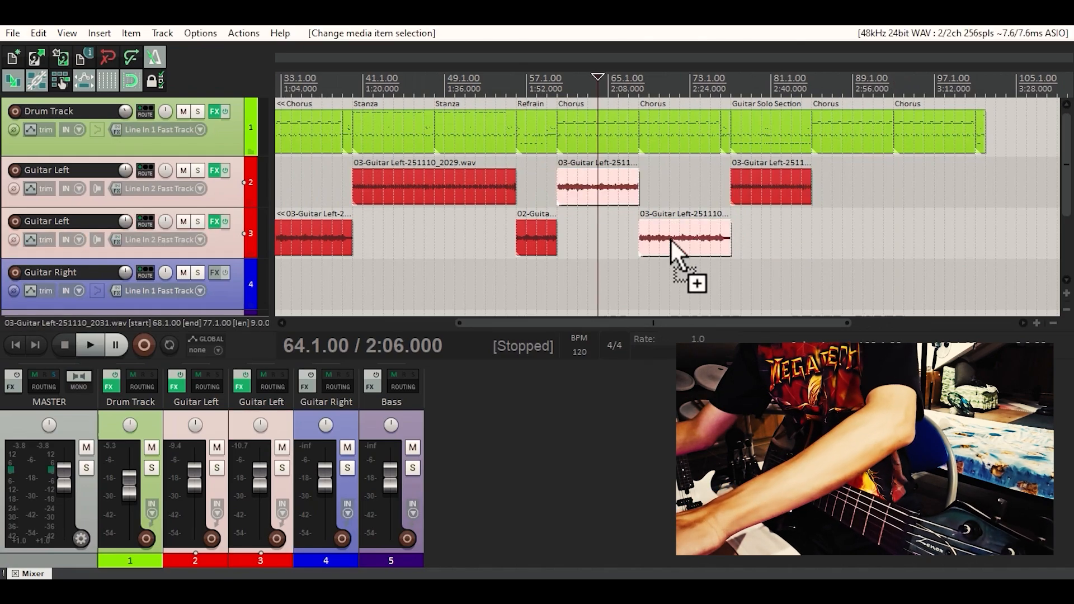
click(699, 239)
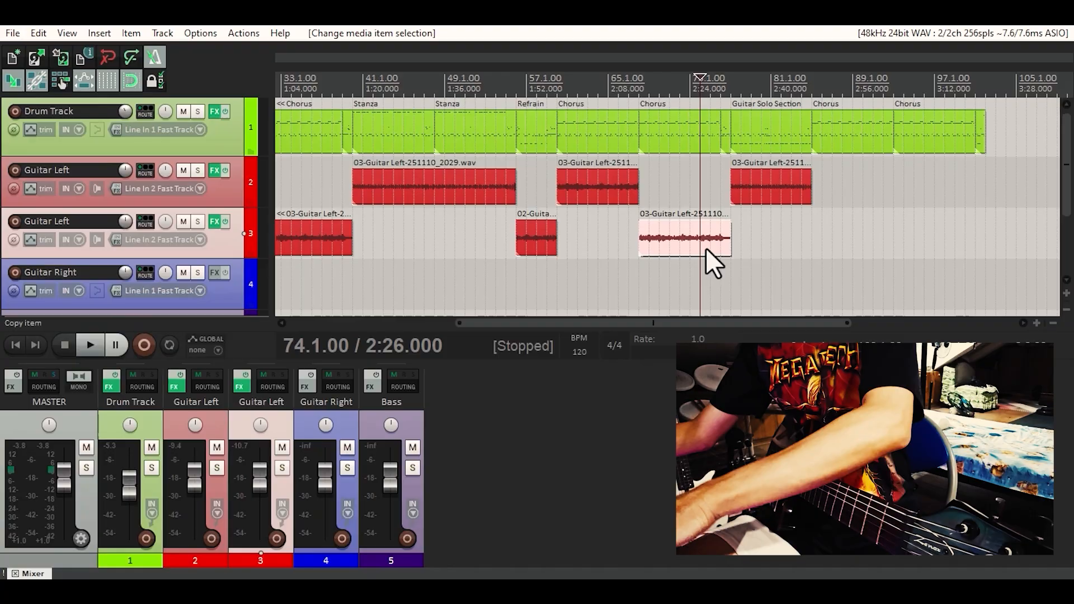
click(813, 234)
key(ctrl+v)
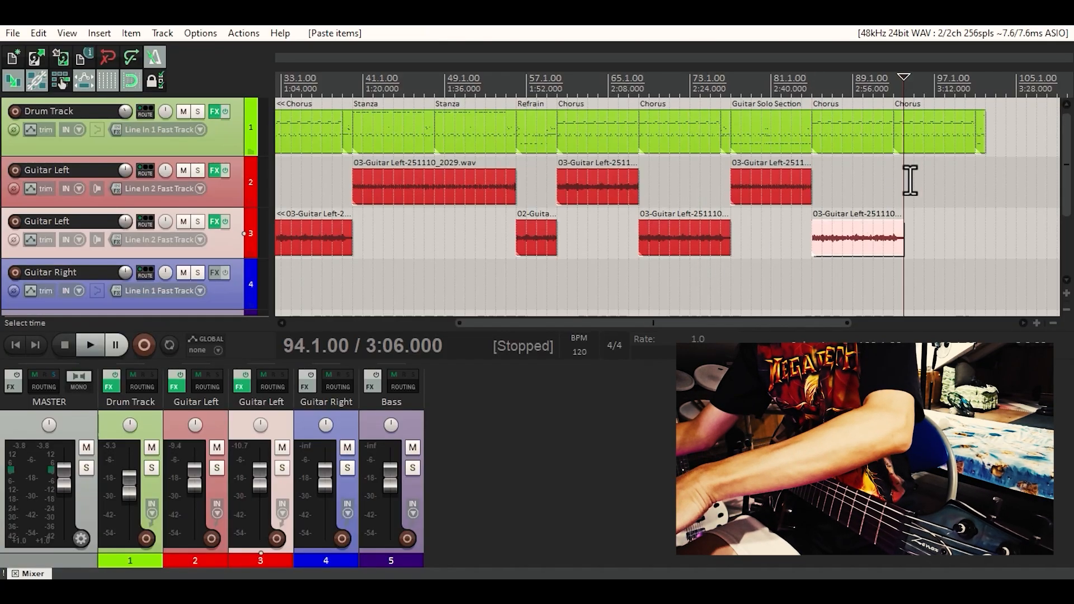
- Paste the Chorus guitar item on the original Guitar Left track at 93.1.00 and trim the preceding Chorus copy to end there
click(892, 181)
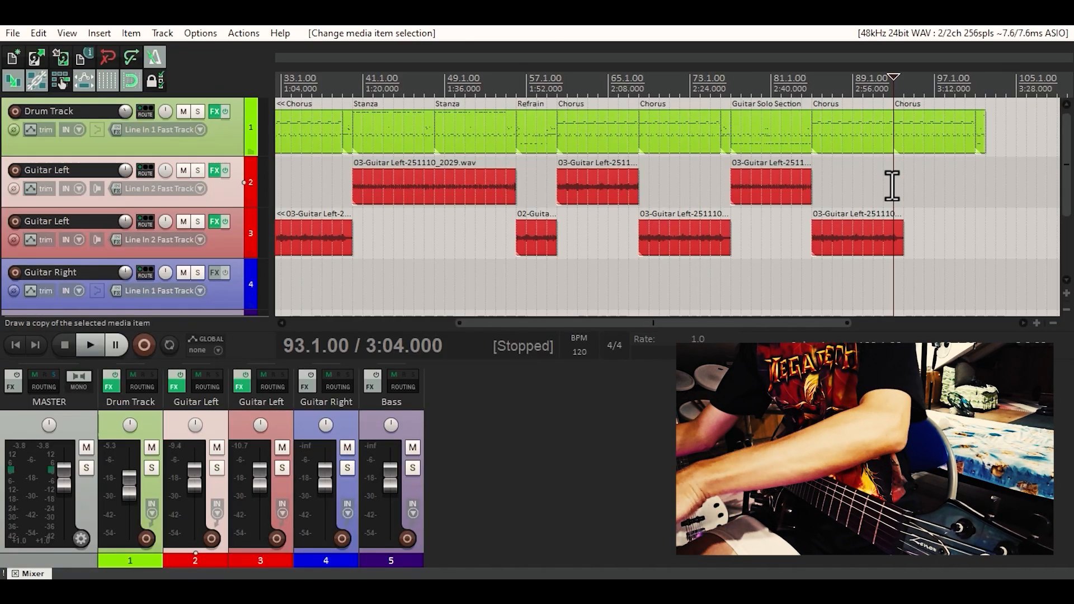
key(ctrl+v)
drag(902, 237, 893, 237)
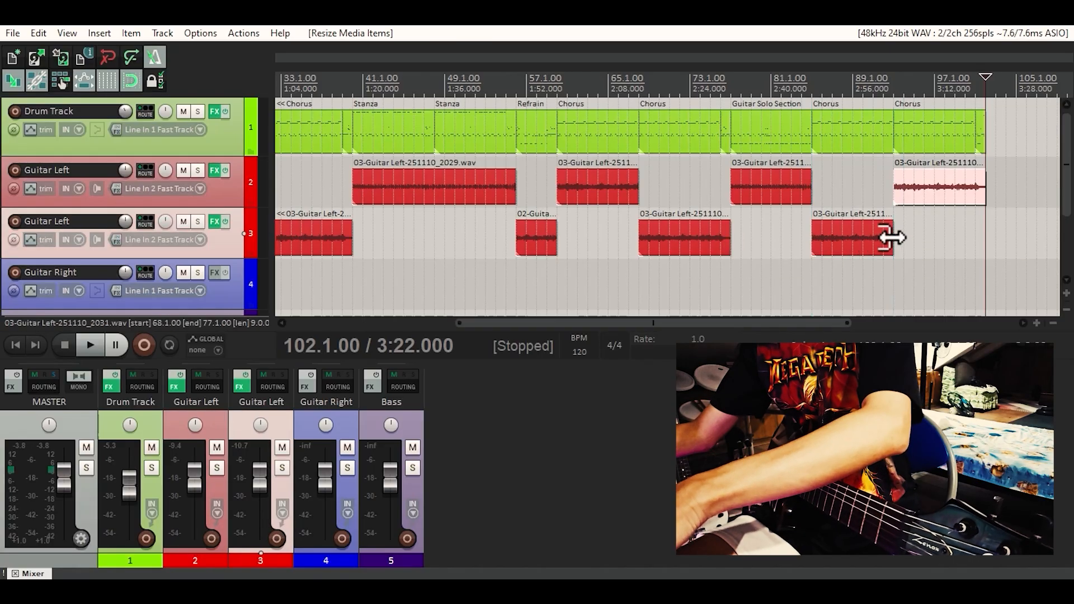
- Play the transition into the last Chorus from 91.1.00 and the song ending from 100.1.00 to check the copied guitar items
click(875, 272)
key(space)
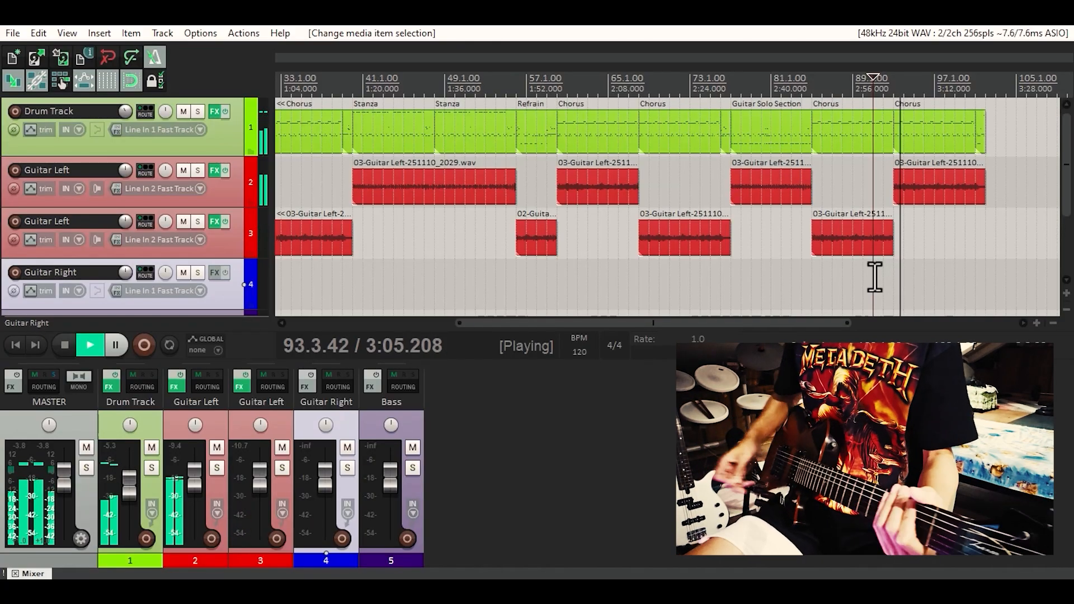
key(space)
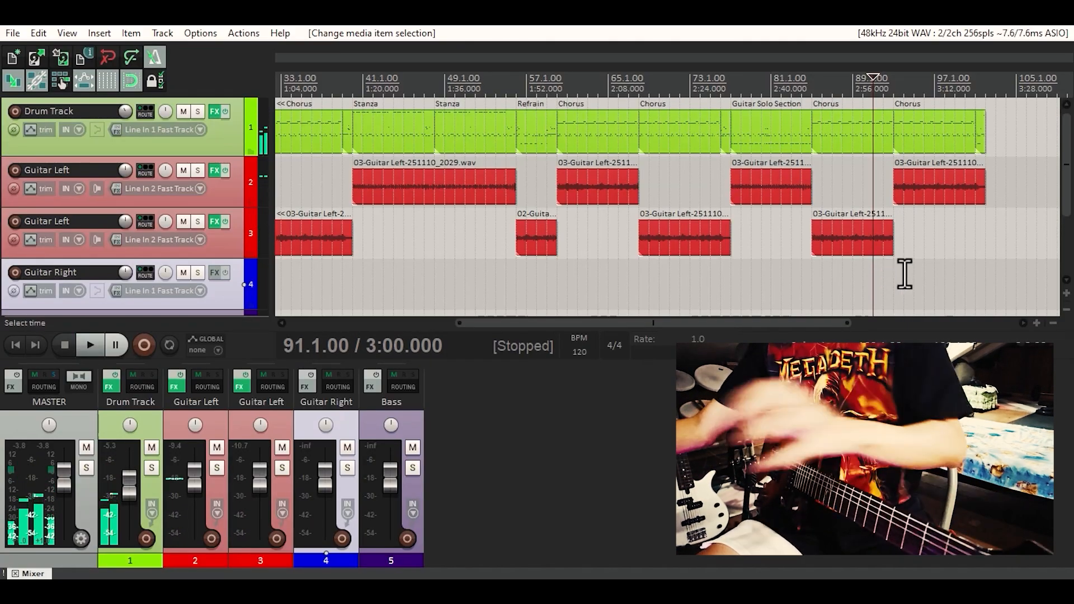
click(960, 258)
key(space)
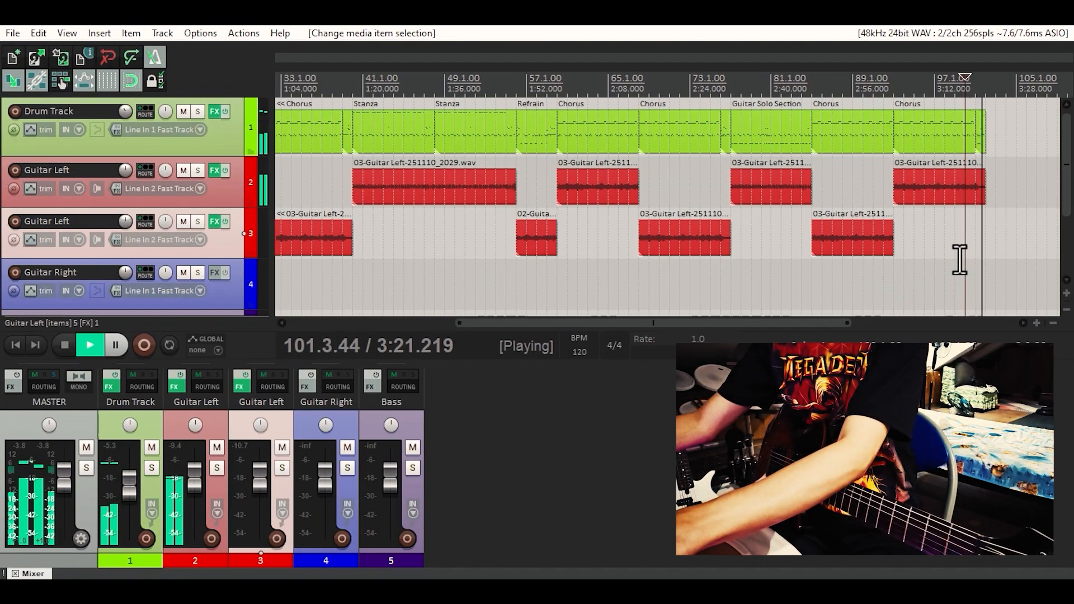
key(space)
key(space)
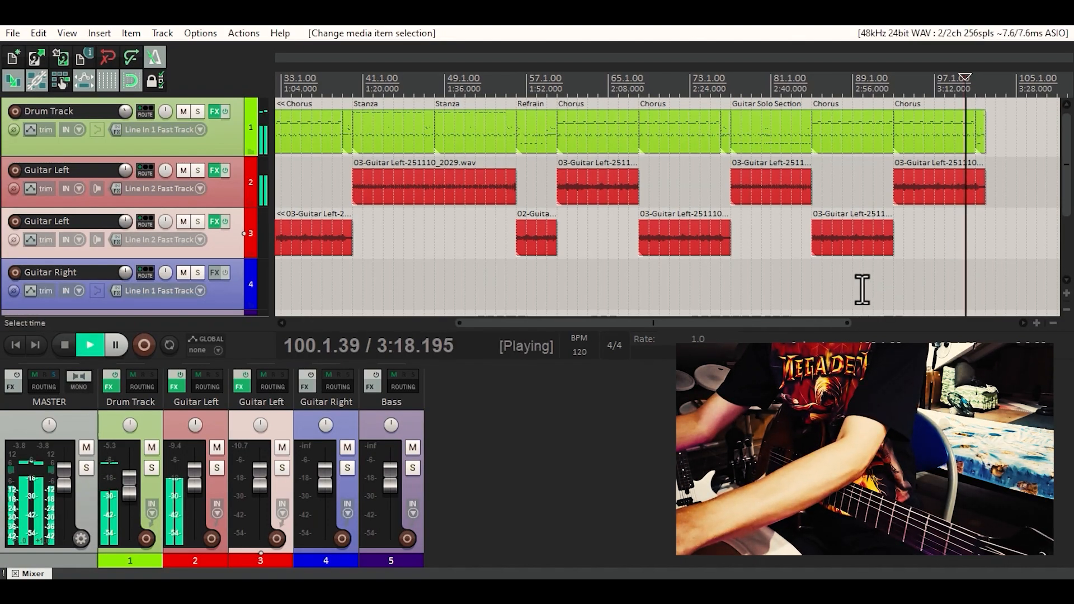
key(space)
- Arm the Guitar Right track, pan both Guitar Left tracks left and Guitar Right right, and play from 1.1.00
drag(831, 323, 654, 341)
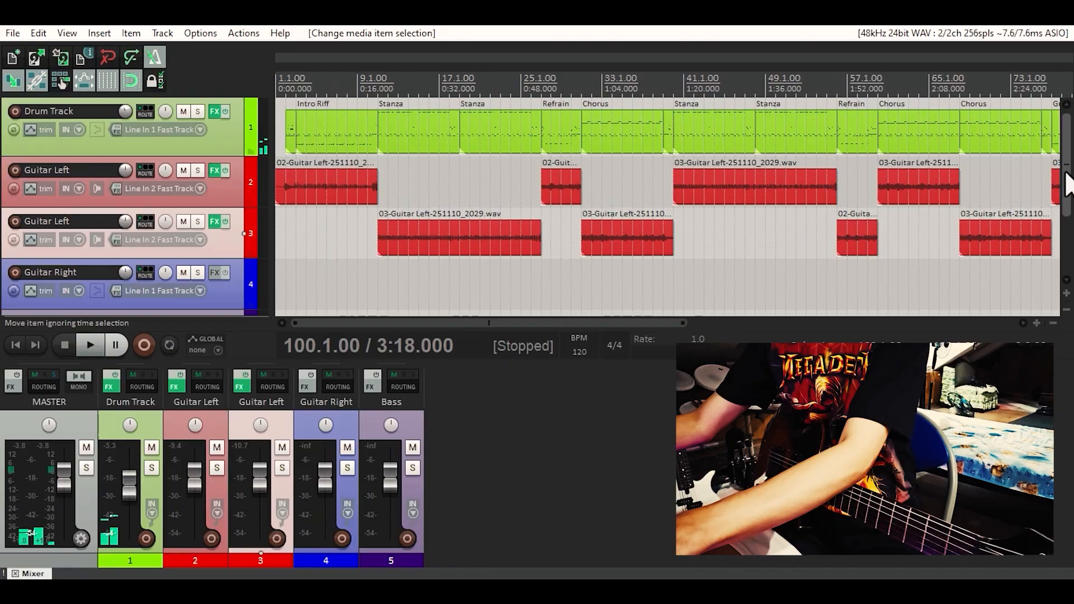
drag(1067, 179, 1068, 216)
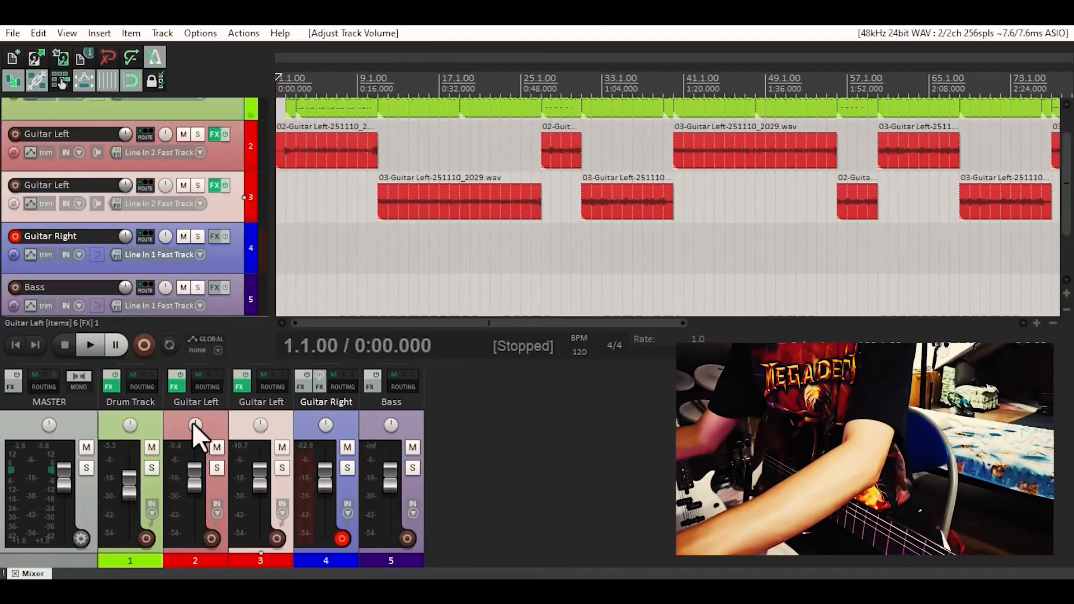
drag(197, 424, 260, 447)
drag(326, 425, 326, 437)
key(space)
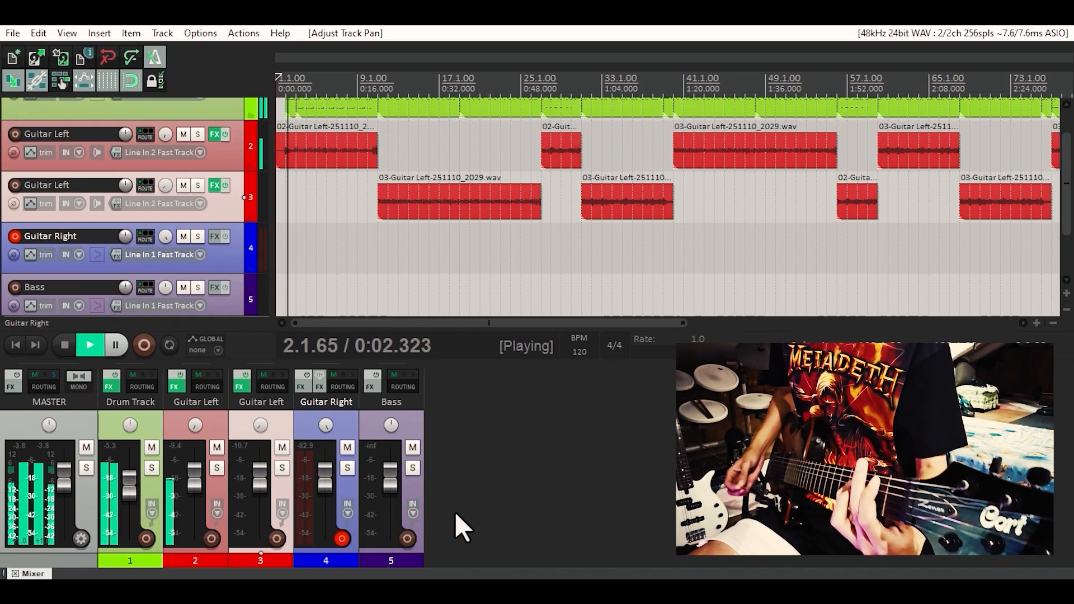
key(space)
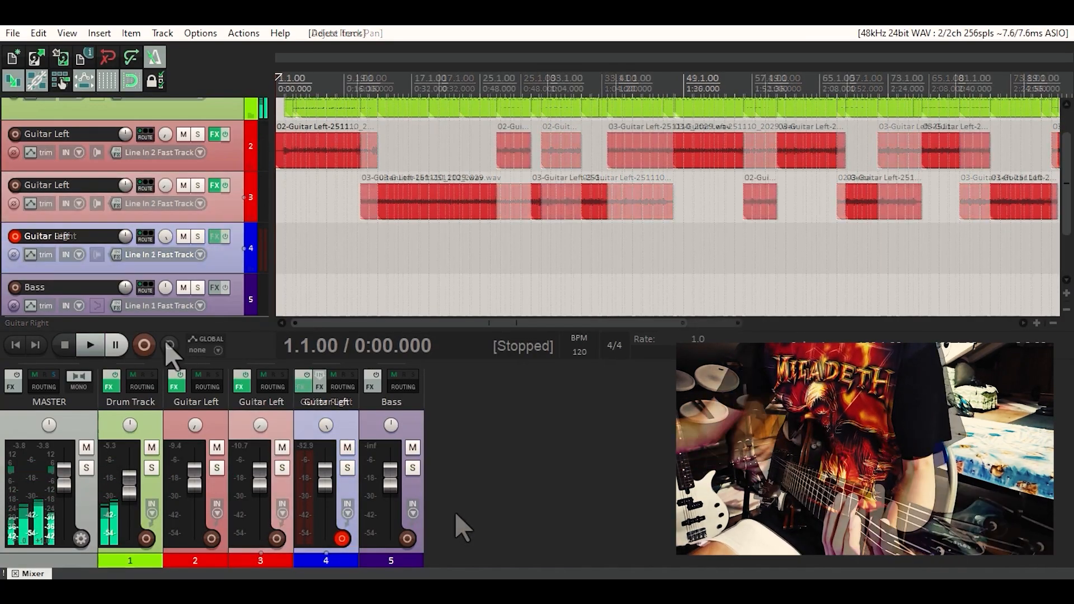
- Record the Intro Riff guitar part on the armed, right-panned track 4 from 1.1.00 and keep the take
key(ctrl+r)
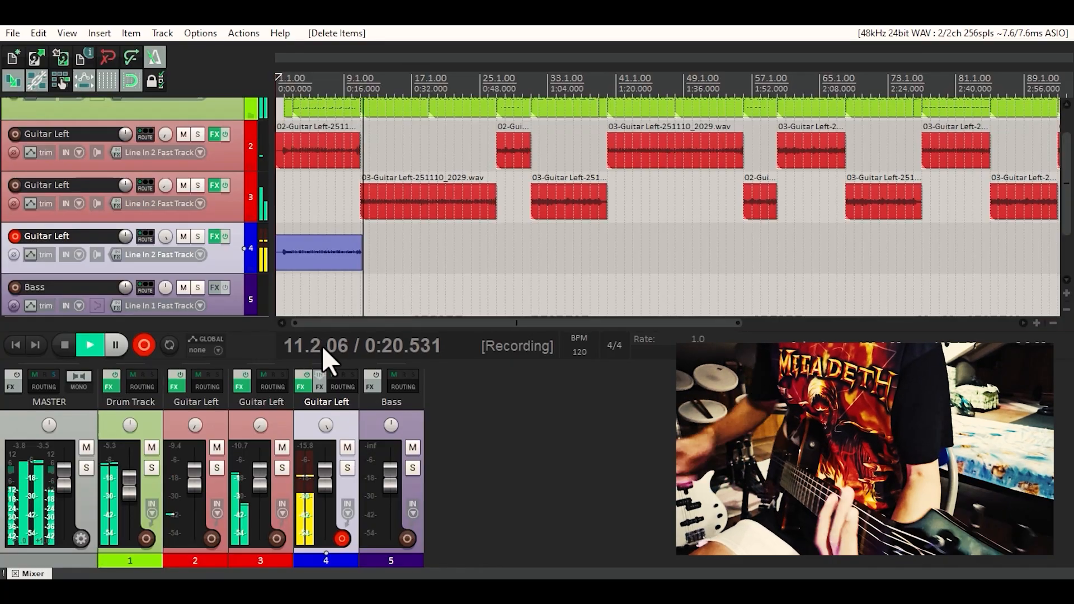
key(space)
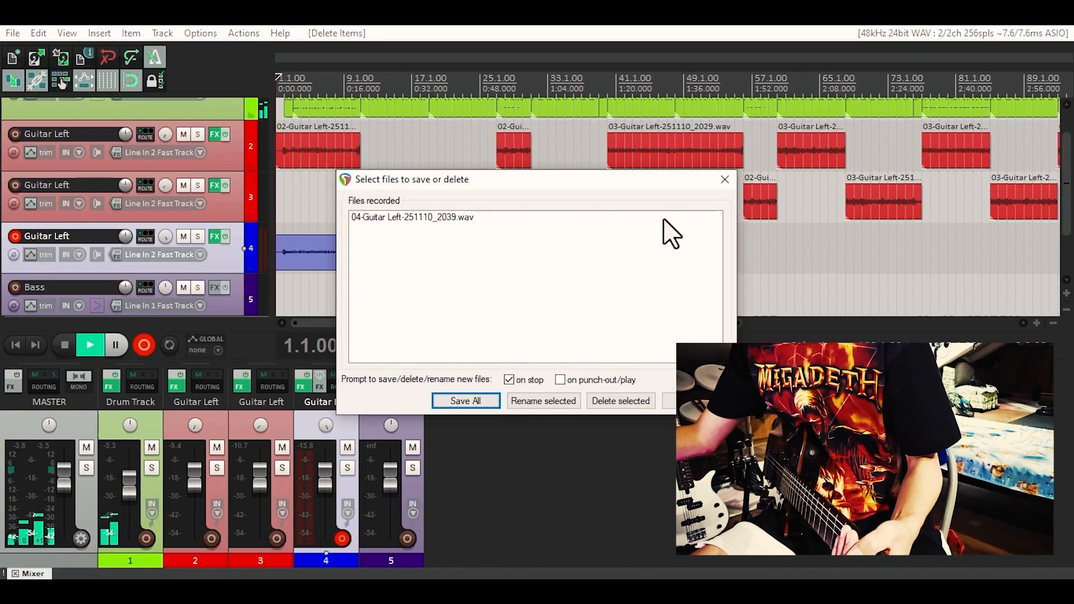
click(730, 182)
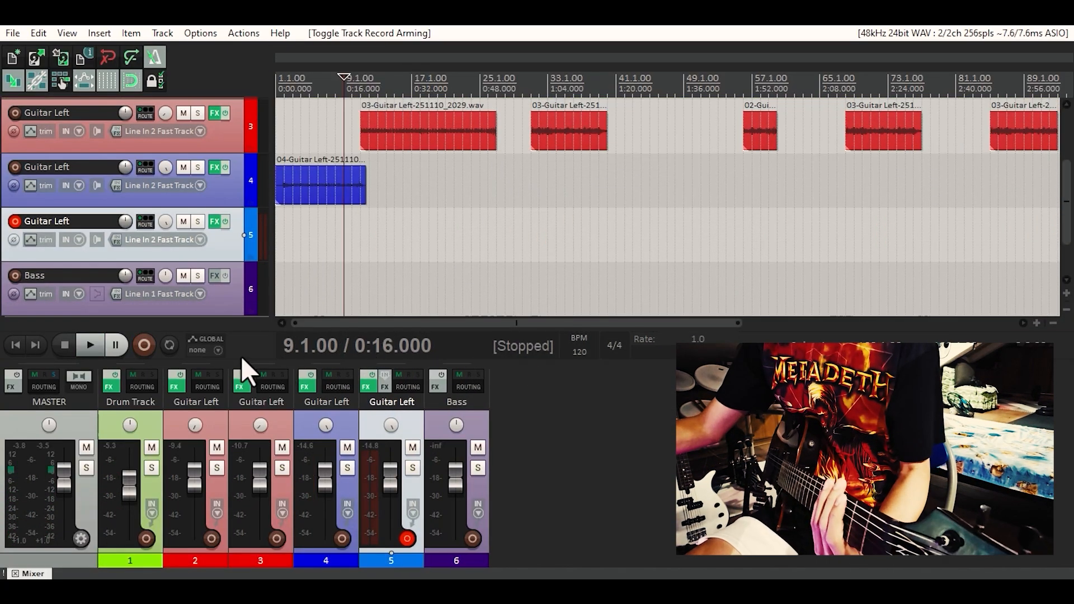
- Record the first Stanza guitar part on the armed, right-panned track 5 from 9.1.00 and keep the take
click(144, 345)
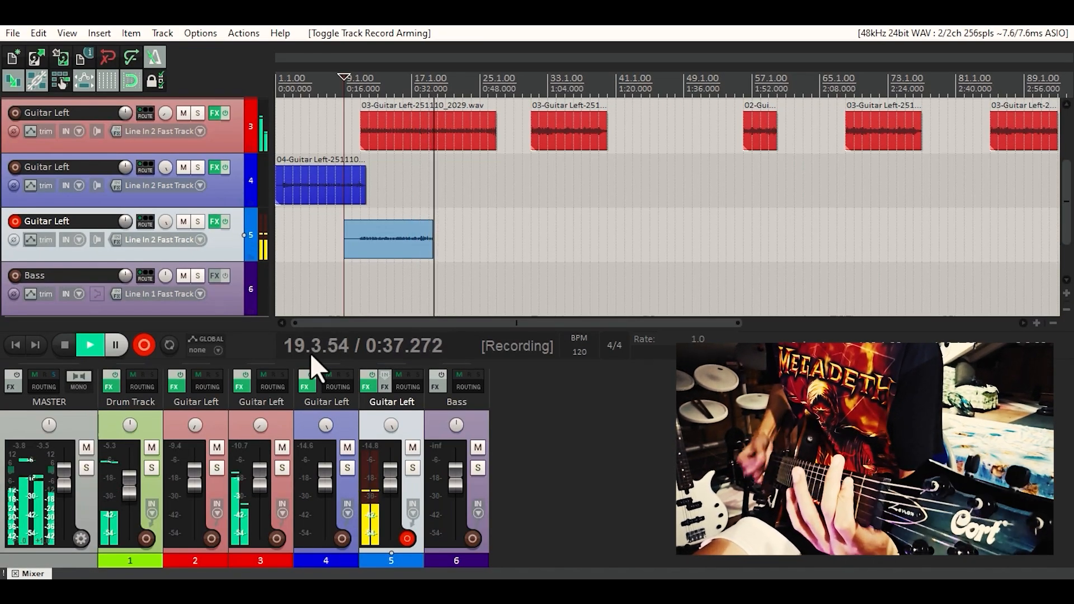
key(space)
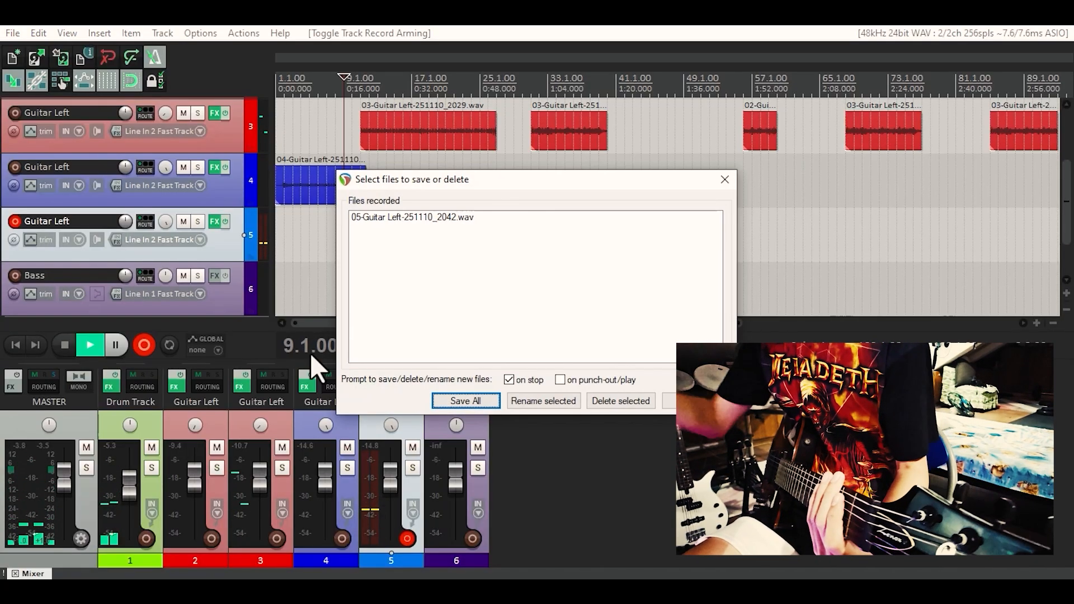
click(725, 179)
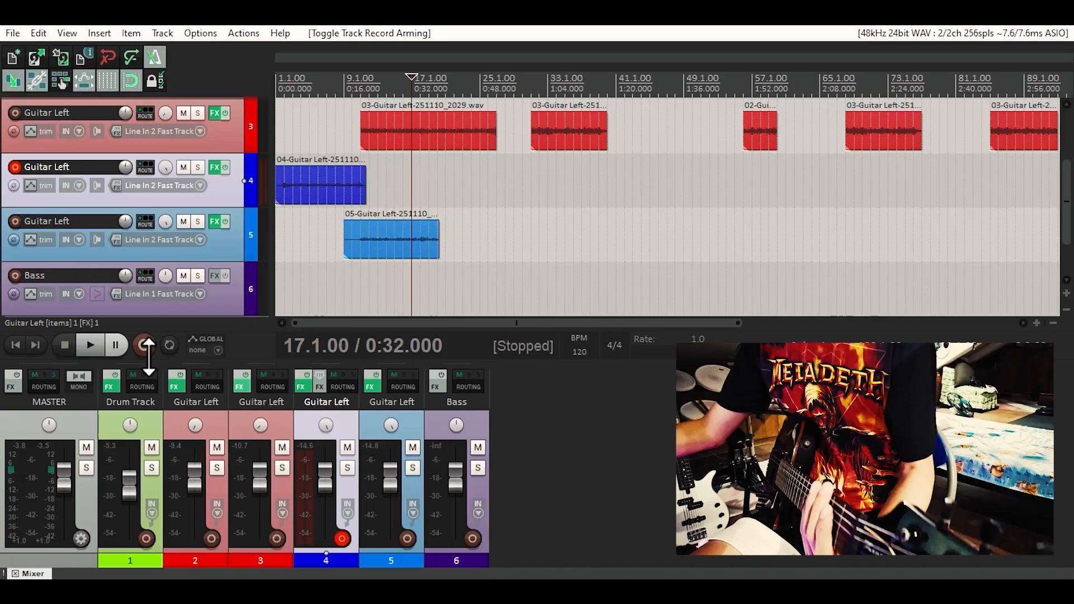
- Record the next guitar part on the armed track 4 from 17.1.00 and keep the take
click(149, 344)
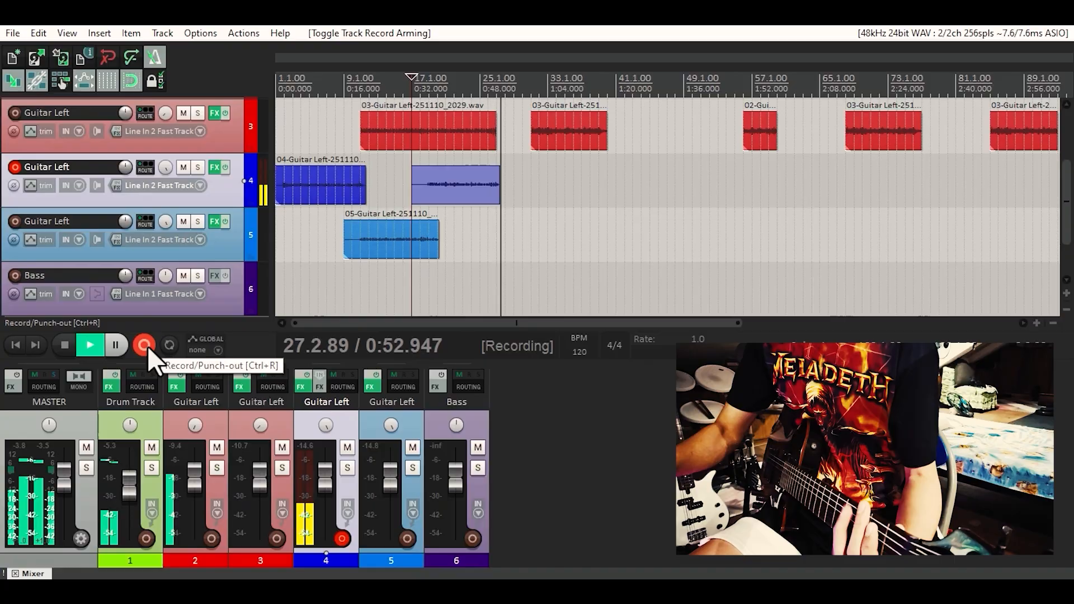
click(147, 345)
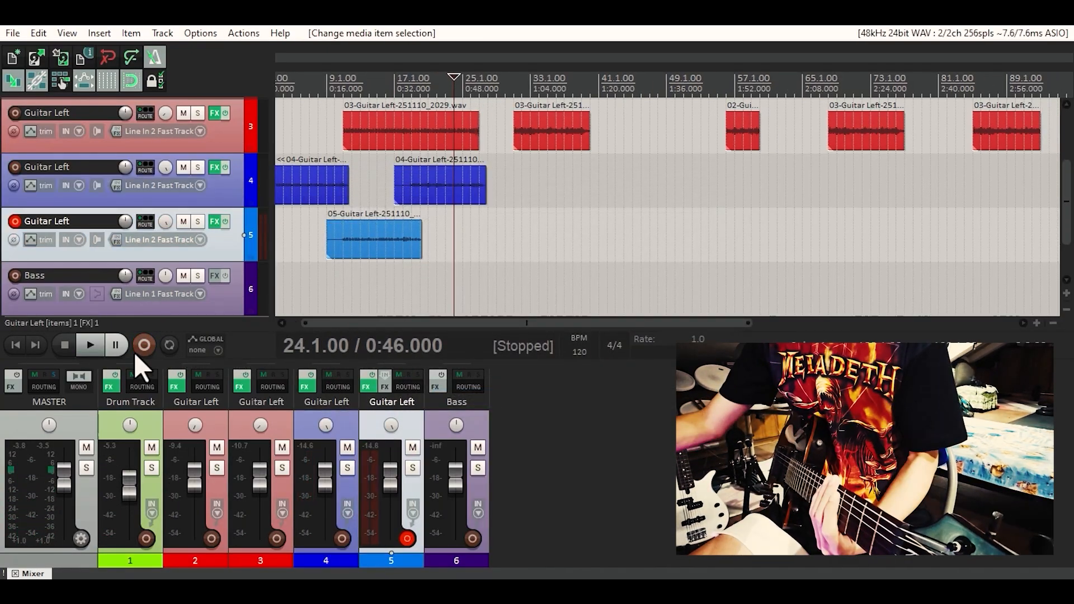
- Record the following guitar part on the armed track 5 from 24.1.00 and keep the take
click(144, 346)
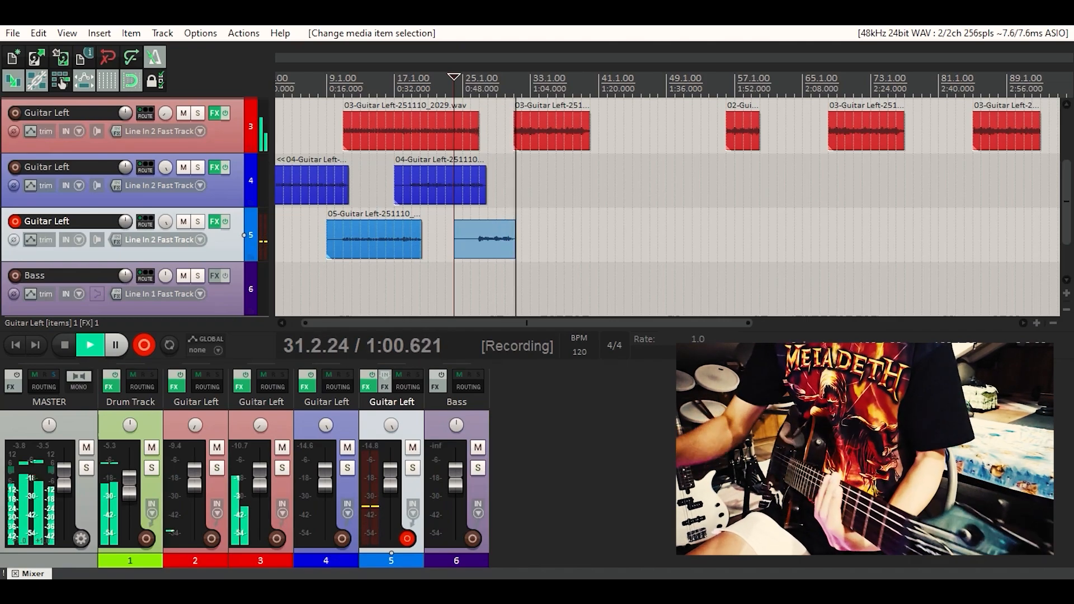
key(space)
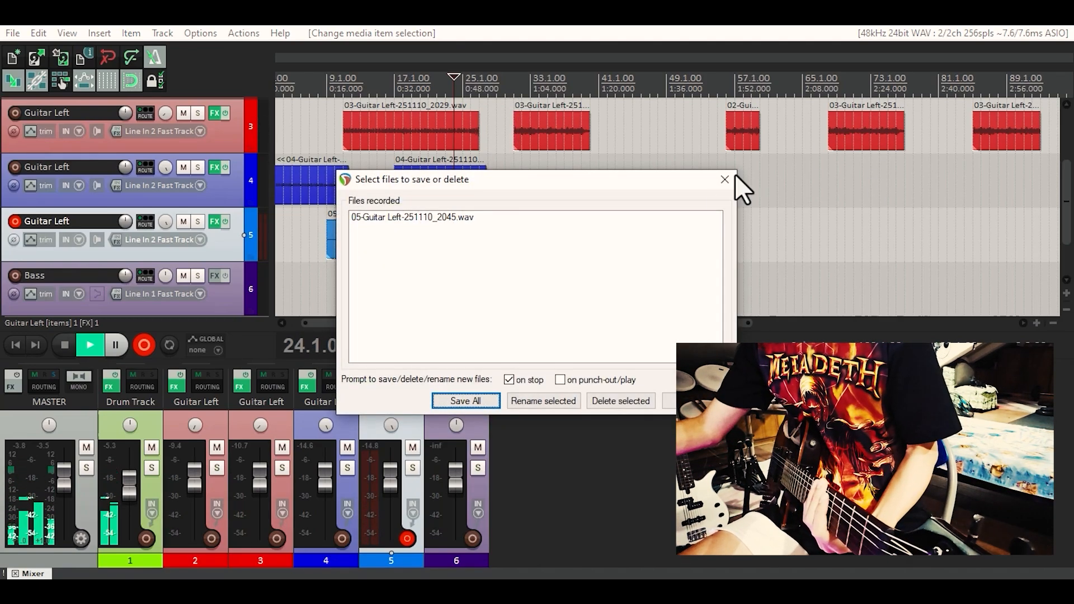
click(726, 184)
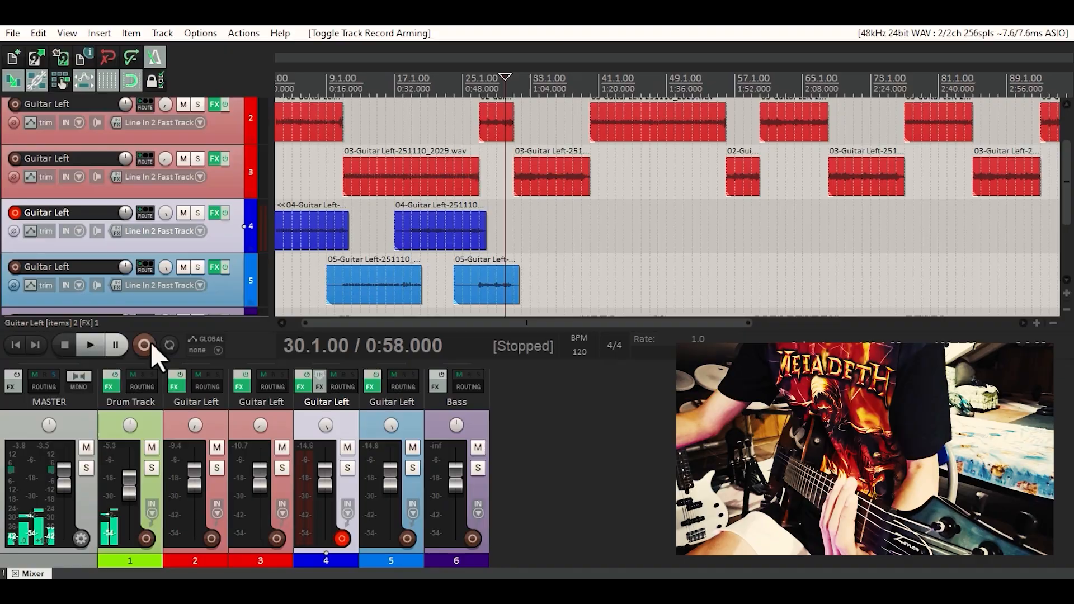
- Record another guitar part on the armed track 4 from 30.1.00 and keep the take
click(150, 342)
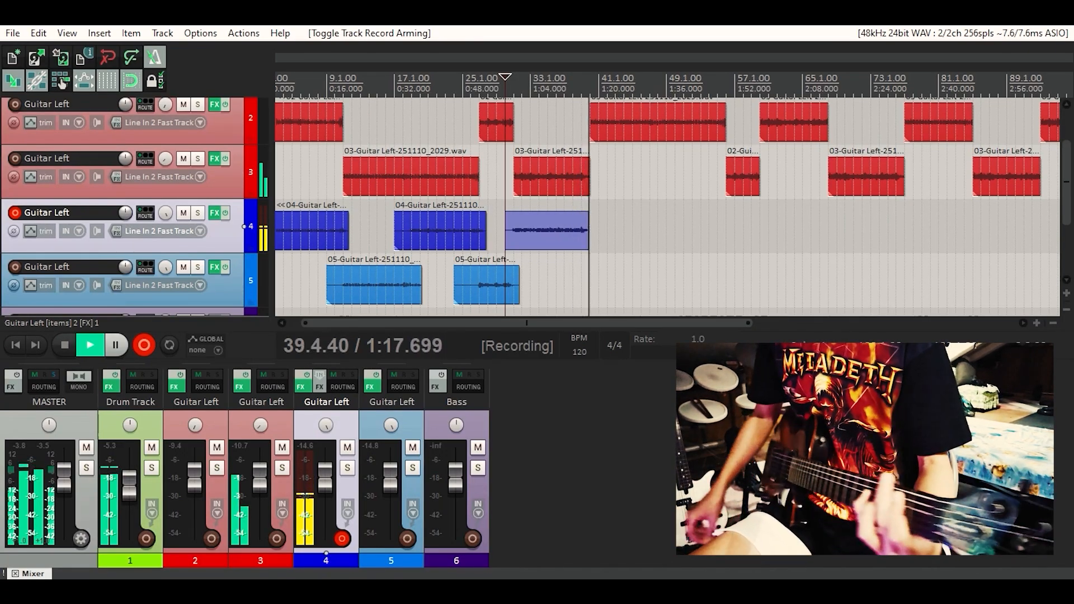
key(space)
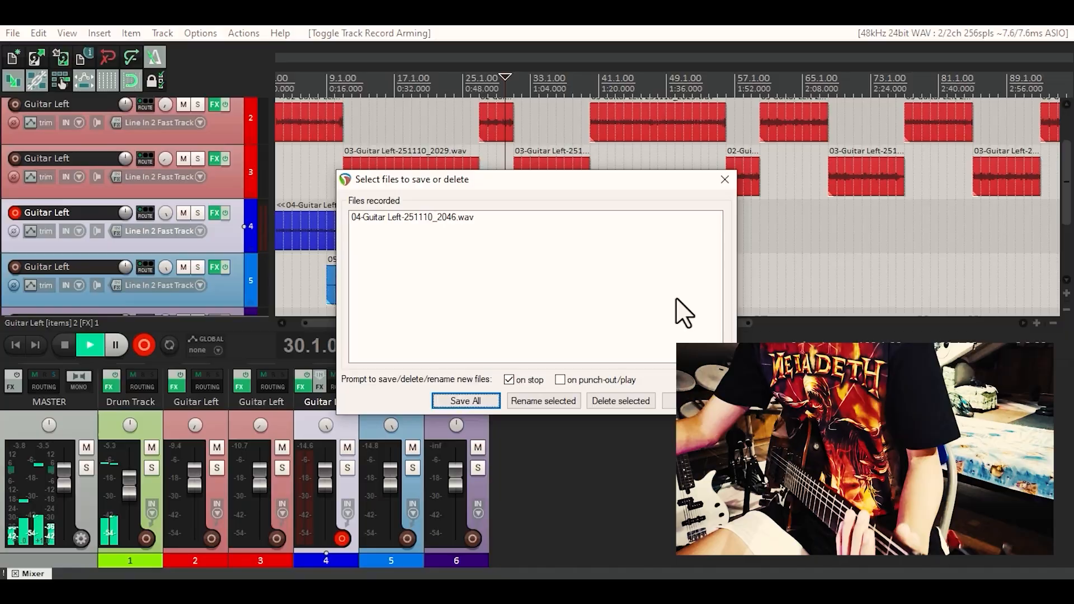
click(724, 180)
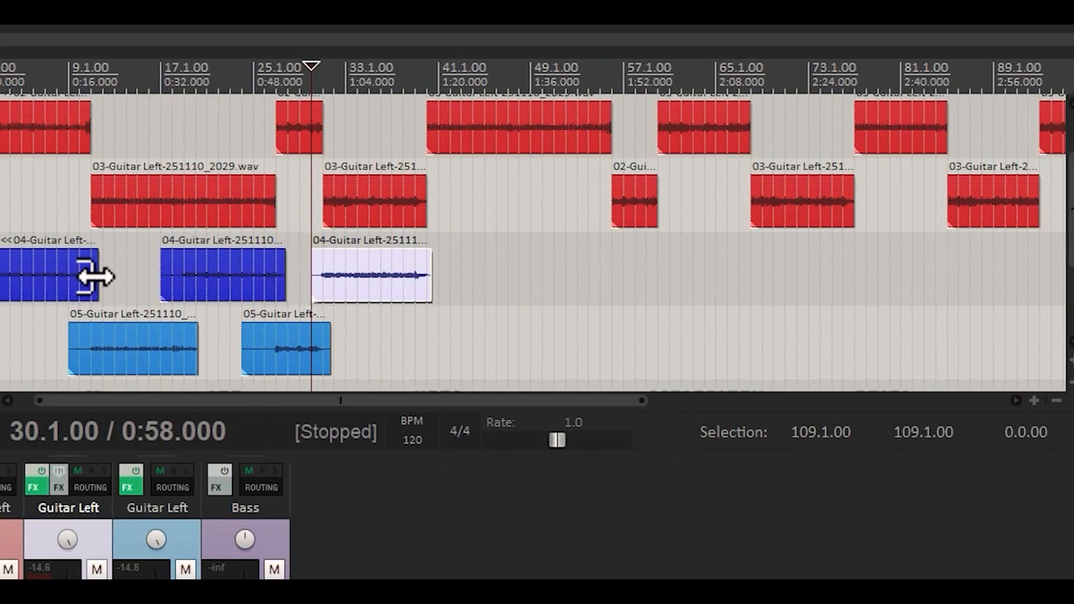
- Trim the first guitar takes on tracks 4 and 5 so they meet at 11.1.00 and switch back at 19.1.00
drag(96, 276, 90, 276)
drag(73, 352, 91, 355)
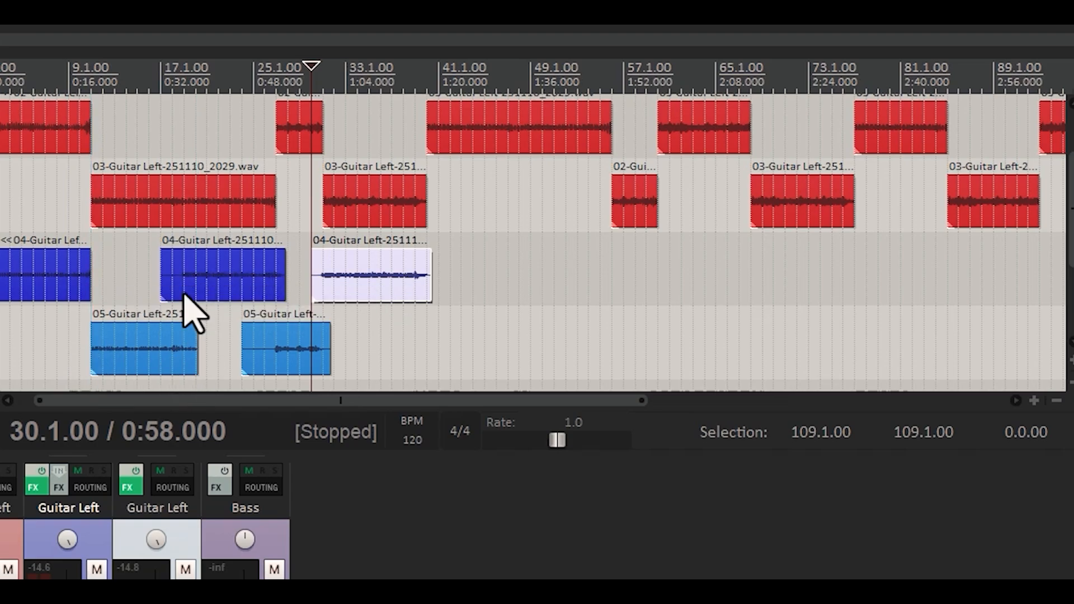
drag(168, 276, 183, 283)
drag(197, 347, 184, 344)
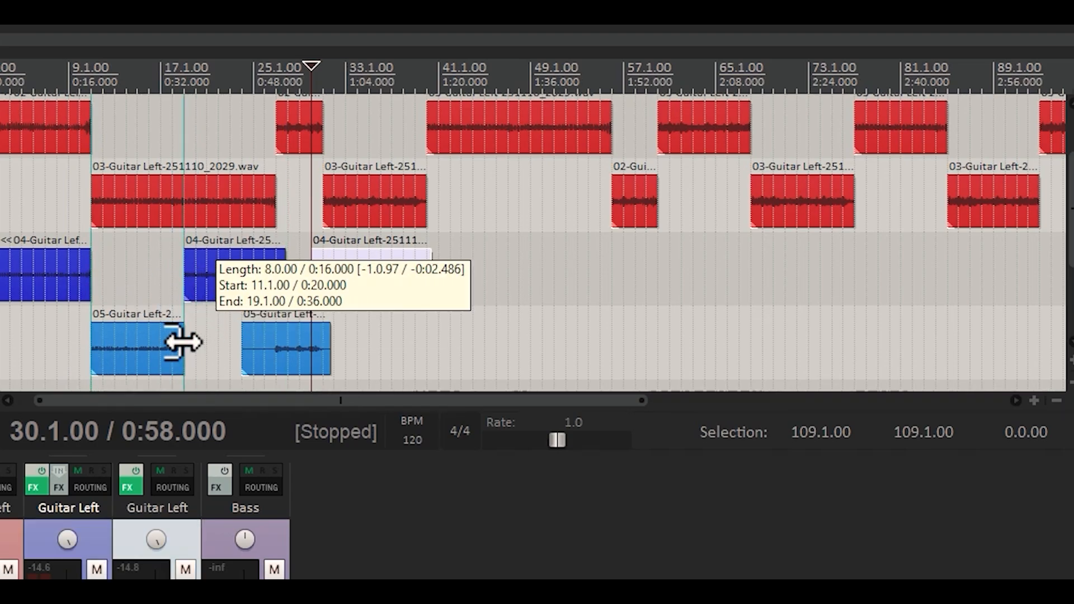
- Trim the remaining takes on tracks 4 and 5 to meet at 27.1.00 and 31.1.00, ending the last one at 40.1.00
drag(285, 263, 276, 263)
drag(244, 353, 323, 348)
drag(310, 282, 323, 283)
drag(431, 280, 427, 280)
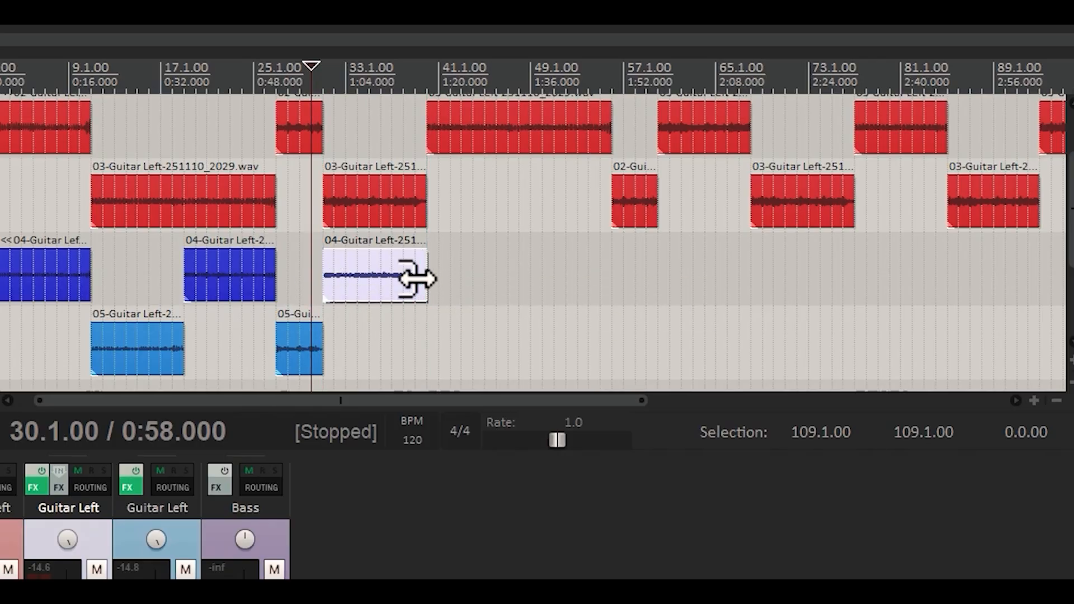
- Copy the track 5 item starting at 11.1.00 to 40.1.00, and the track 4 item starting at 19.1.00 to 48.1.00
drag(417, 401, 450, 401)
click(99, 366)
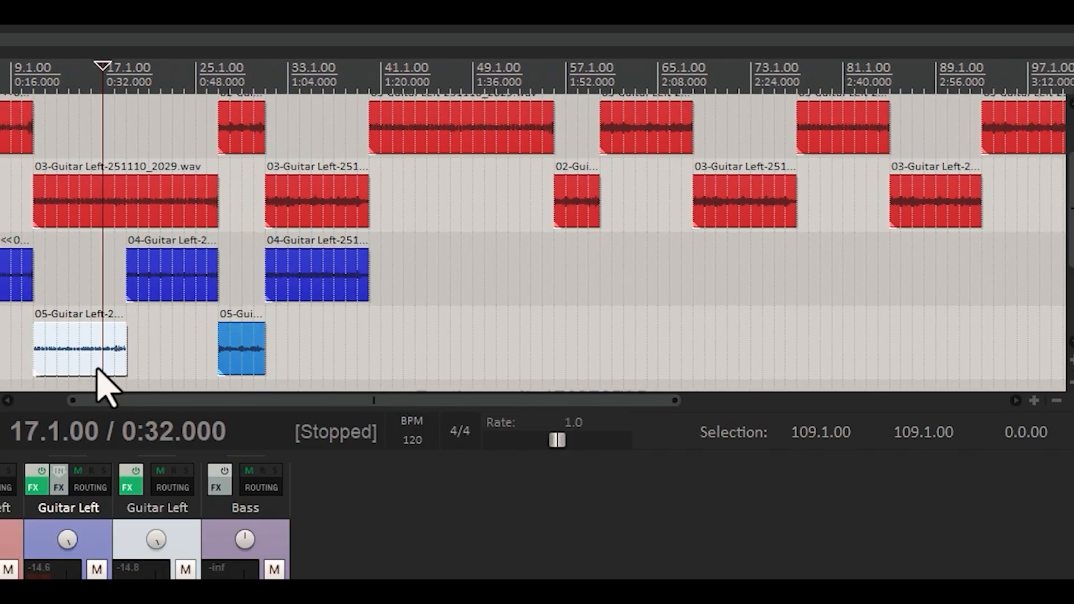
click(367, 347)
key(ctrl+v)
click(185, 278)
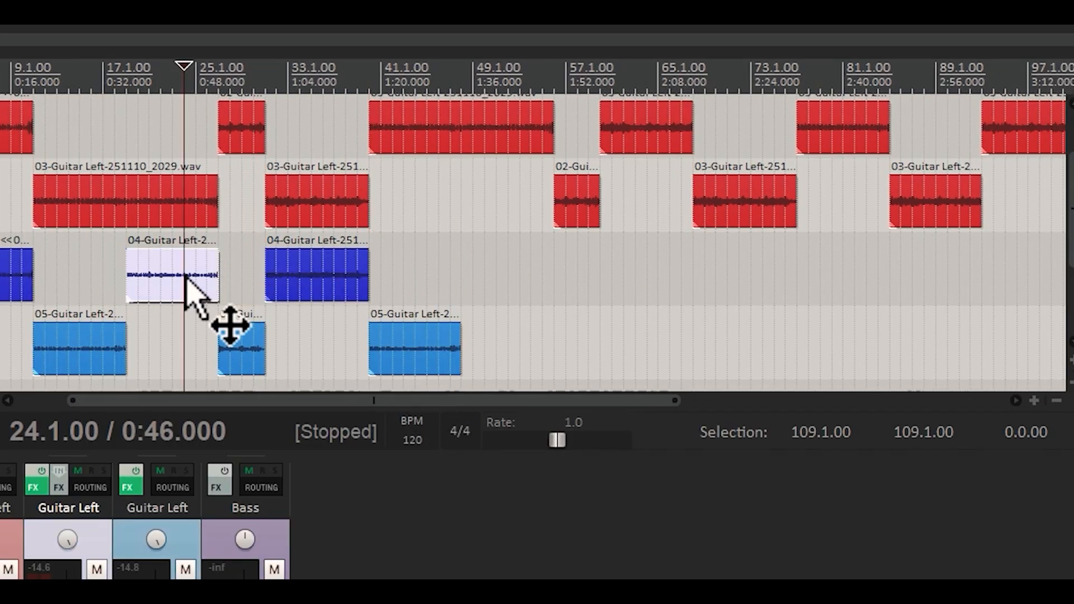
click(461, 276)
key(ctrl+v)
- Copy the short track 5 item starting at 27.1.00 to 56.1.00 on the same track
click(259, 345)
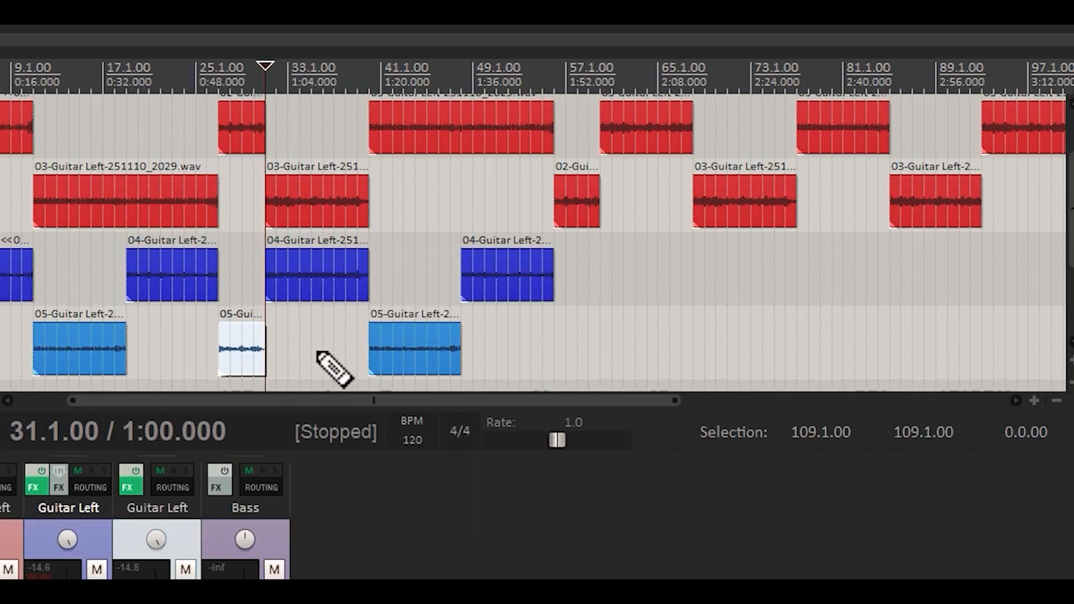
click(554, 336)
key(ctrl+v)
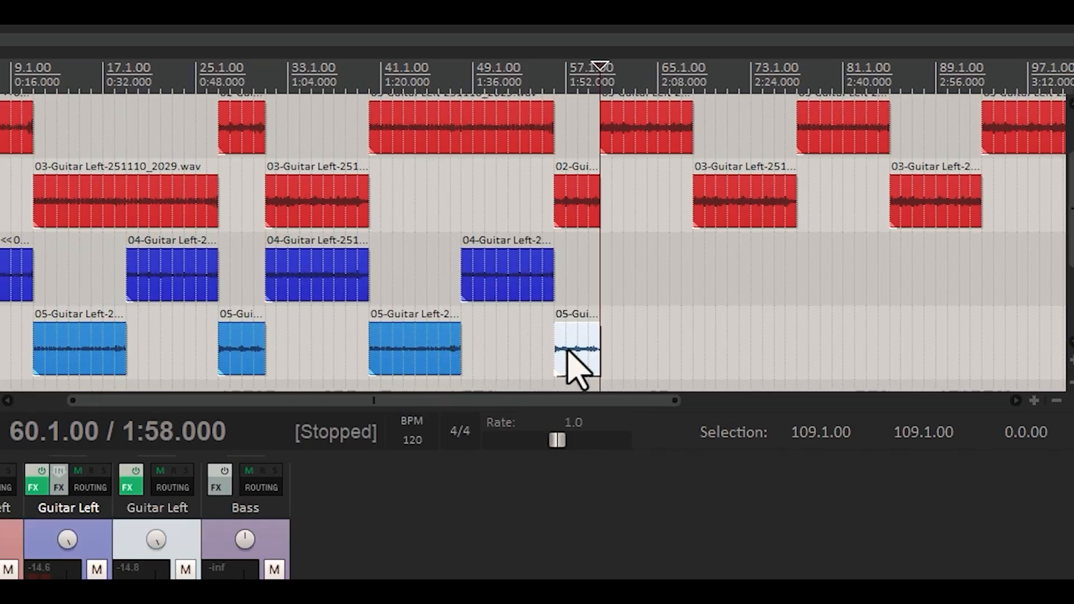
- Copy the track 4 item starting at 31.1.00 to 60.1.00 on the same track
drag(590, 400, 664, 396)
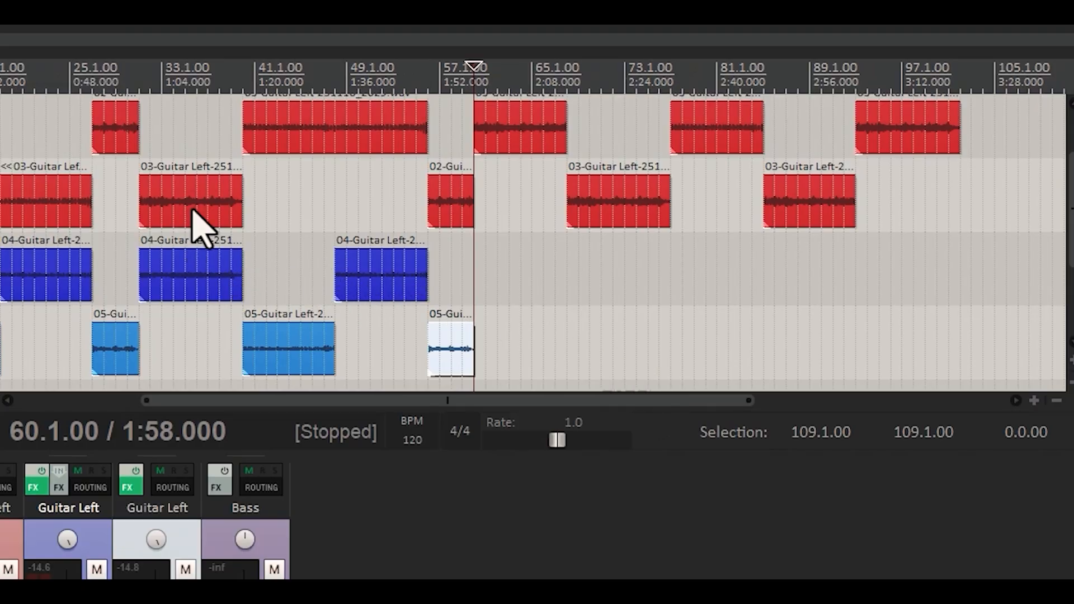
click(187, 140)
key(space)
key(space)
click(193, 268)
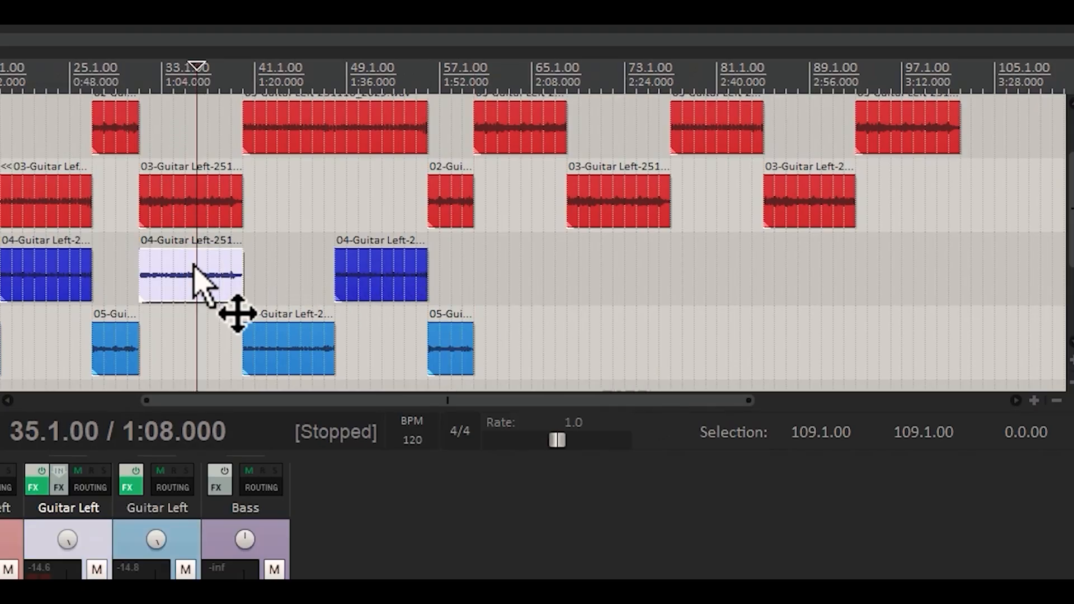
click(476, 272)
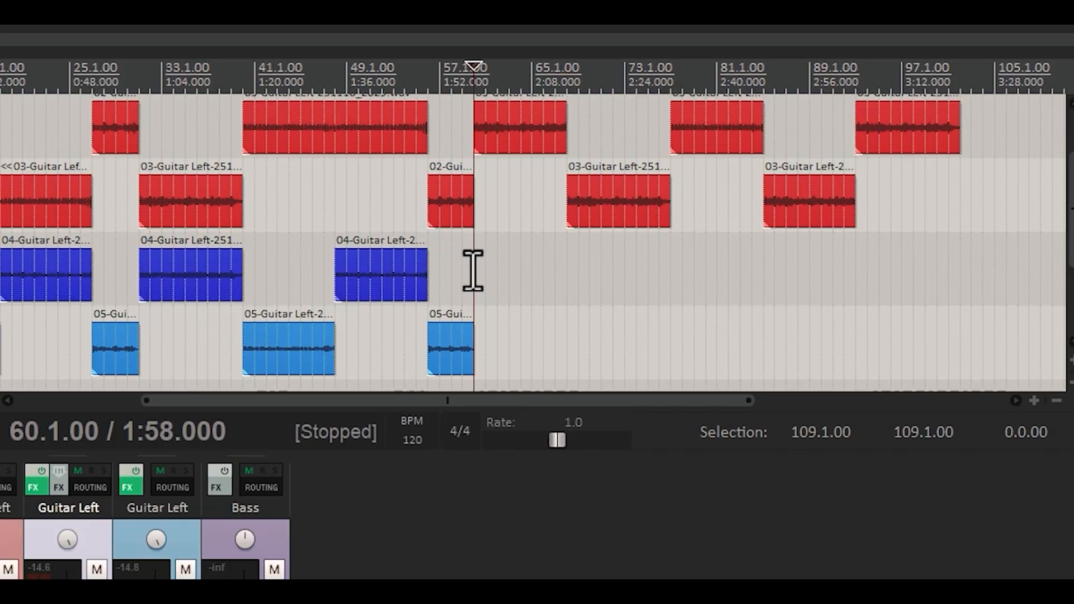
key(ctrl+v)
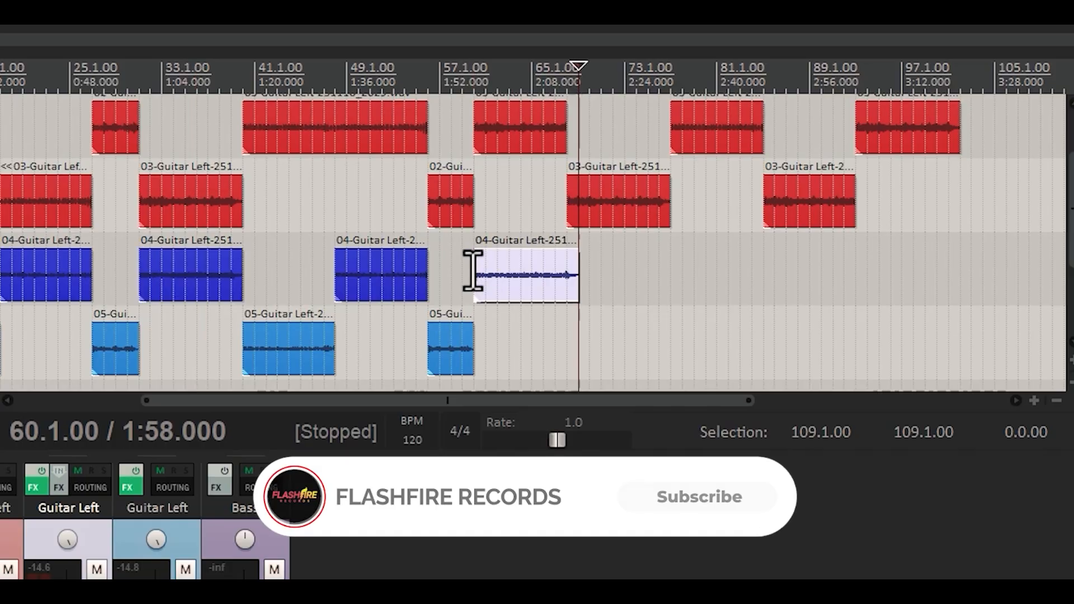
- Paste the same guitar item on track 5 at 68.1.00 and trim the preceding track 4 copy to end there
click(563, 346)
key(ctrl+v)
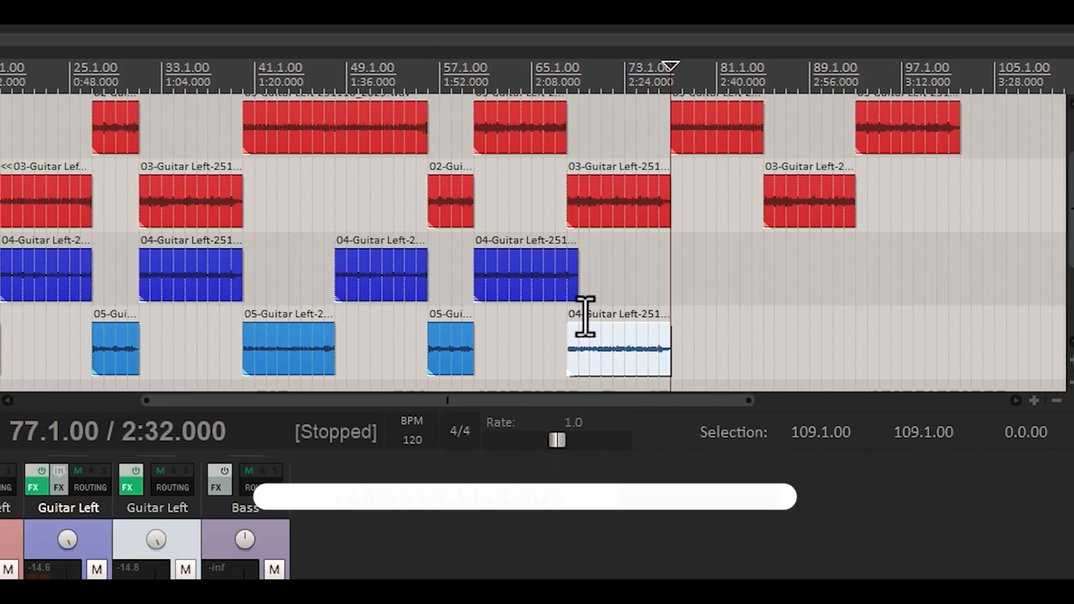
drag(576, 280, 566, 280)
- Play from 76.1.00 to check the end of the track 5 copy and the section that follows
click(657, 286)
key(space)
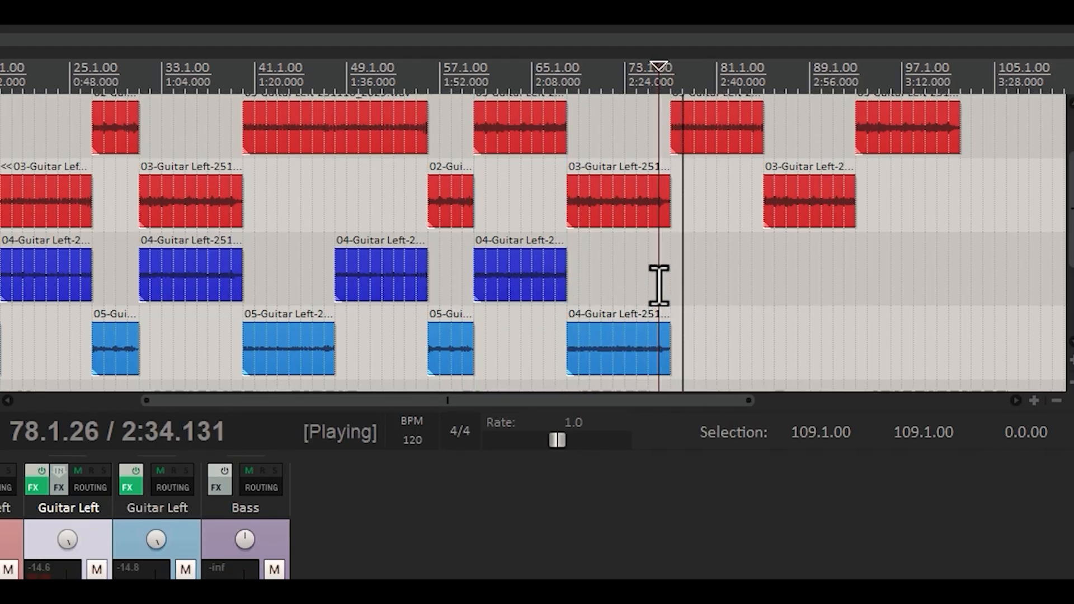
key(space)
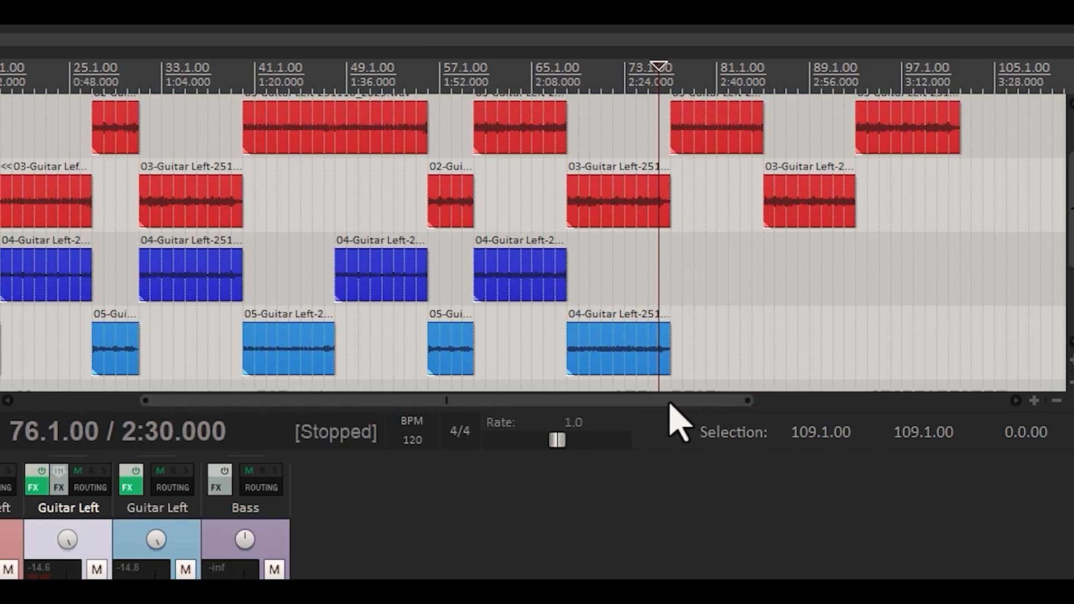
- Copy the first track 5 item, starting at 11.1.00, to track 4 at 77.1.00
drag(670, 400, 528, 401)
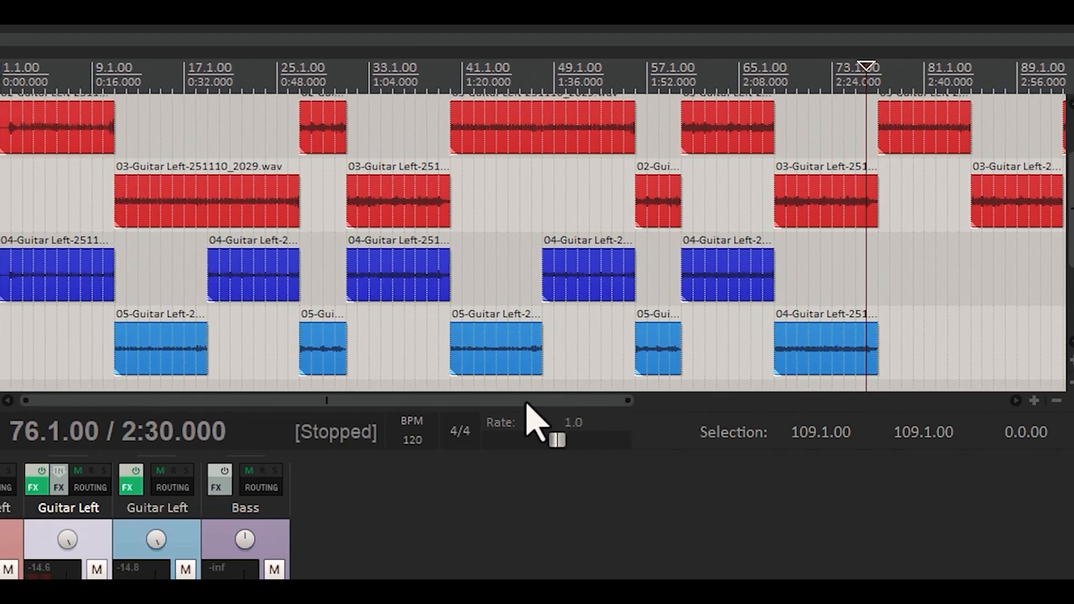
click(141, 291)
key(space)
key(space)
click(166, 346)
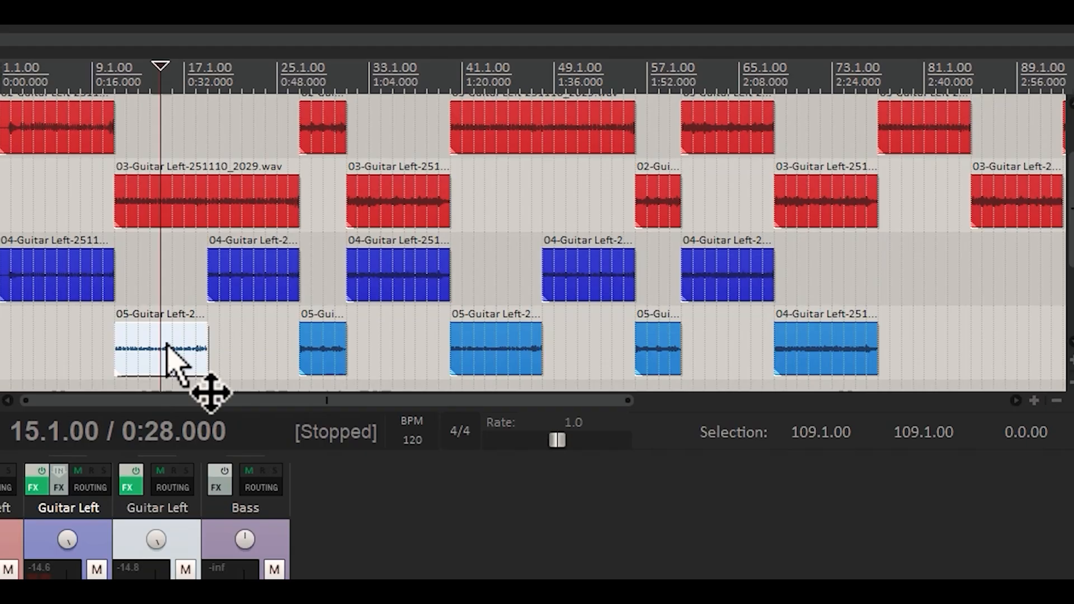
drag(294, 400, 483, 402)
click(555, 273)
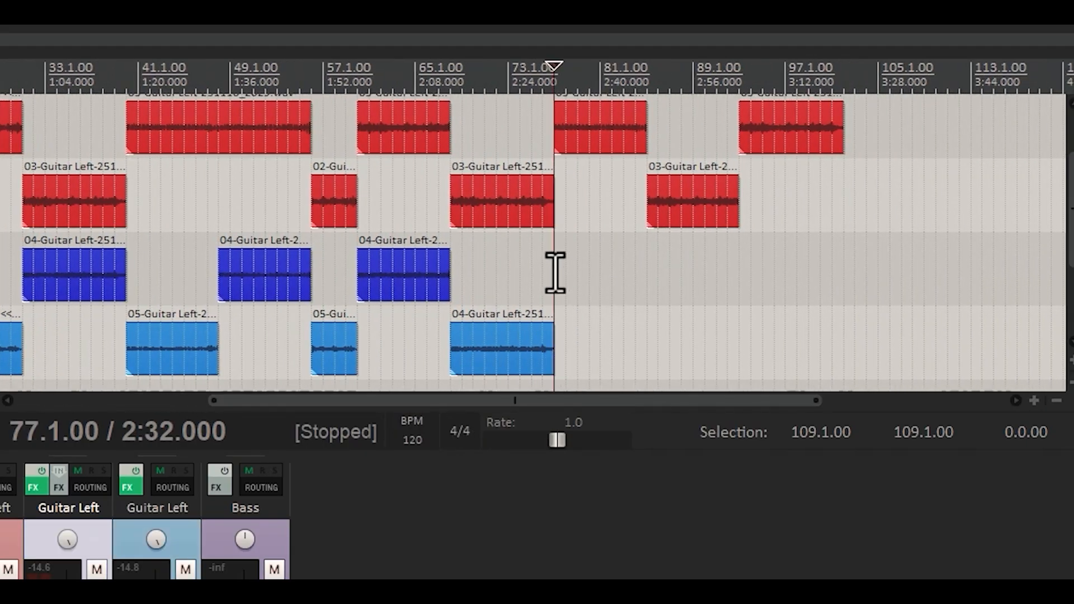
key(ctrl+v)
- Play the transition into the item pasted at 77.1.00, starting from 76.1.00, and listen again from 74.1.00
click(542, 274)
key(space)
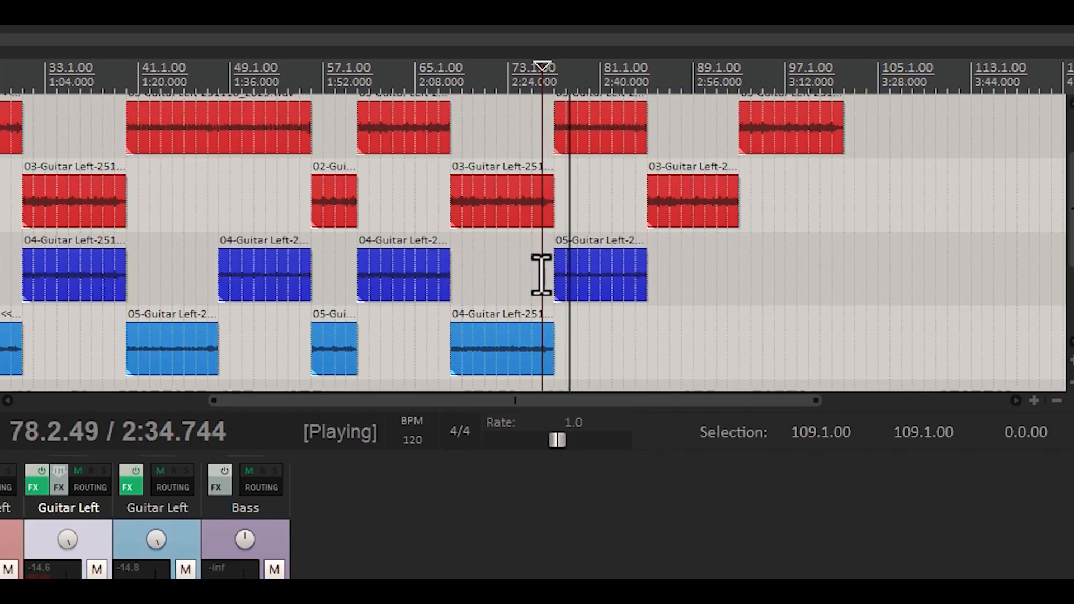
key(space)
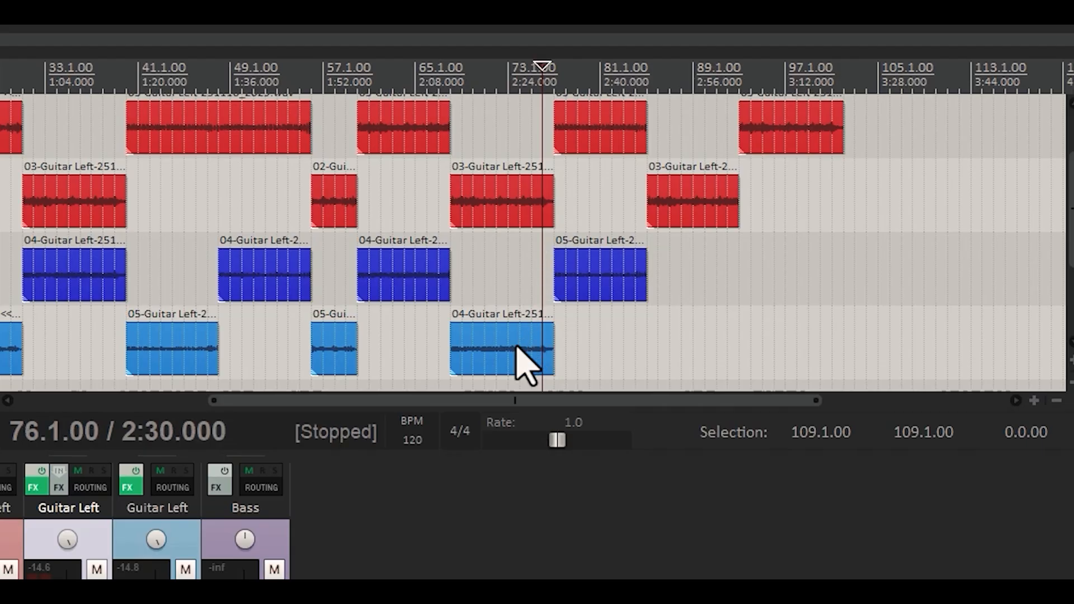
click(515, 291)
key(space)
key(space)
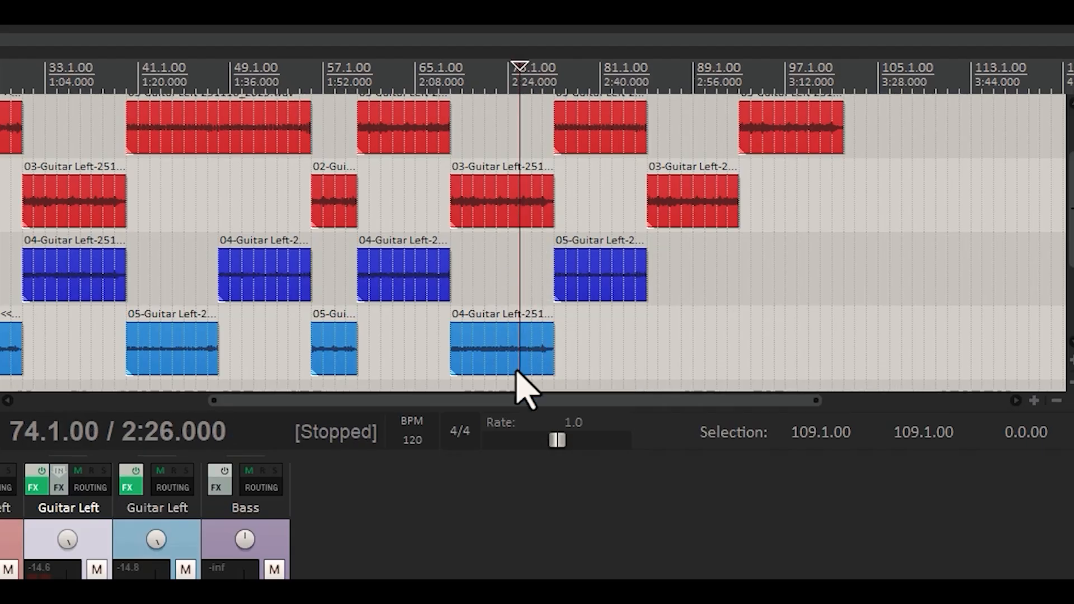
- Copy the track 5 item starting at 68.1.00 and paste it twice in a row on track 5 from 85.1.00
click(517, 371)
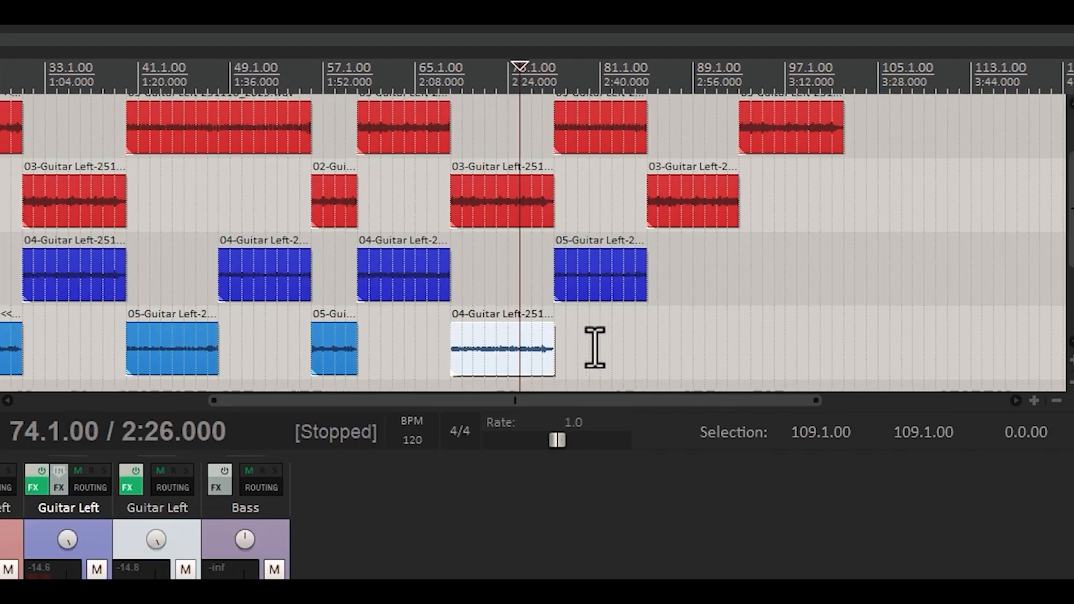
click(649, 351)
key(ctrl+v)
key(ctrl+v)
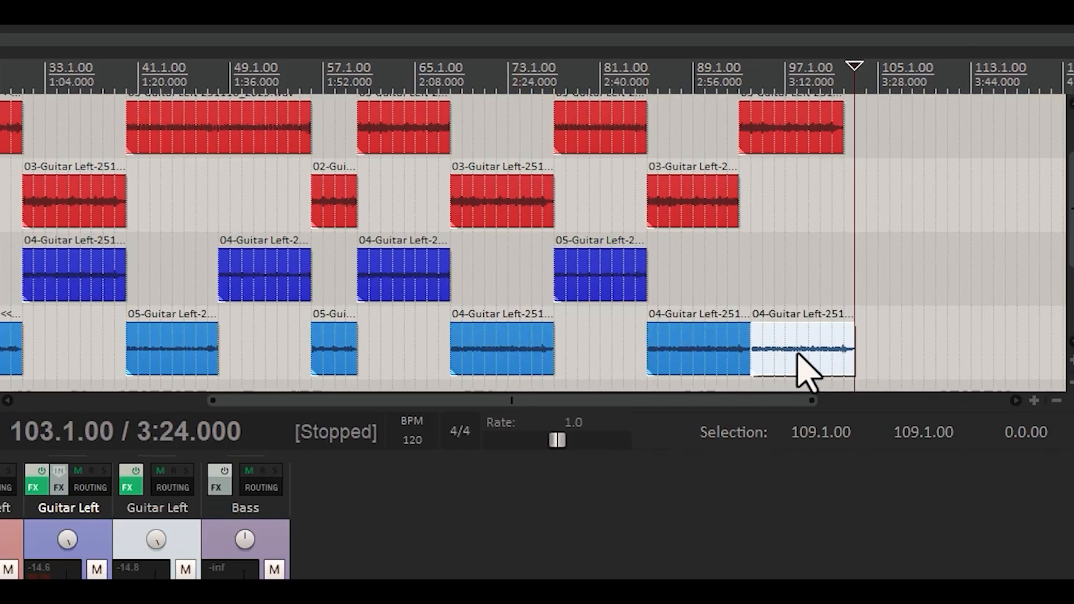
- Move the second copy to track 4 at 93.1.00 and trim the first copy on track 5 to end there
drag(811, 372, 783, 299)
drag(746, 338, 737, 340)
drag(786, 283, 767, 288)
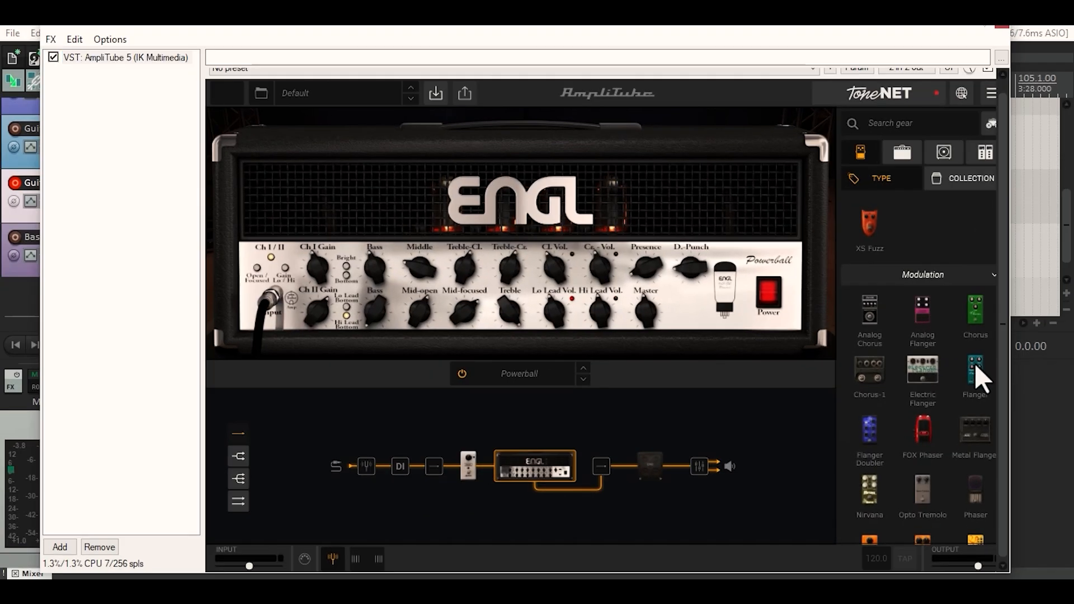
- Add the Flanger and Chorus pedals after the gate in track 6's AmpliTube 5 chain and close the FX window
drag(976, 370, 481, 466)
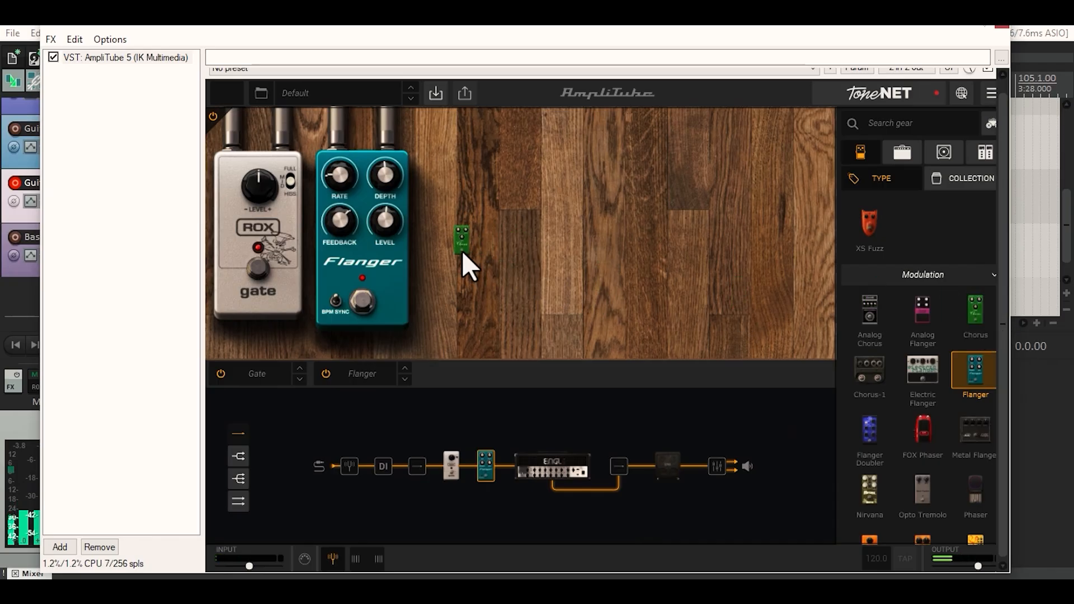
drag(462, 252, 462, 252)
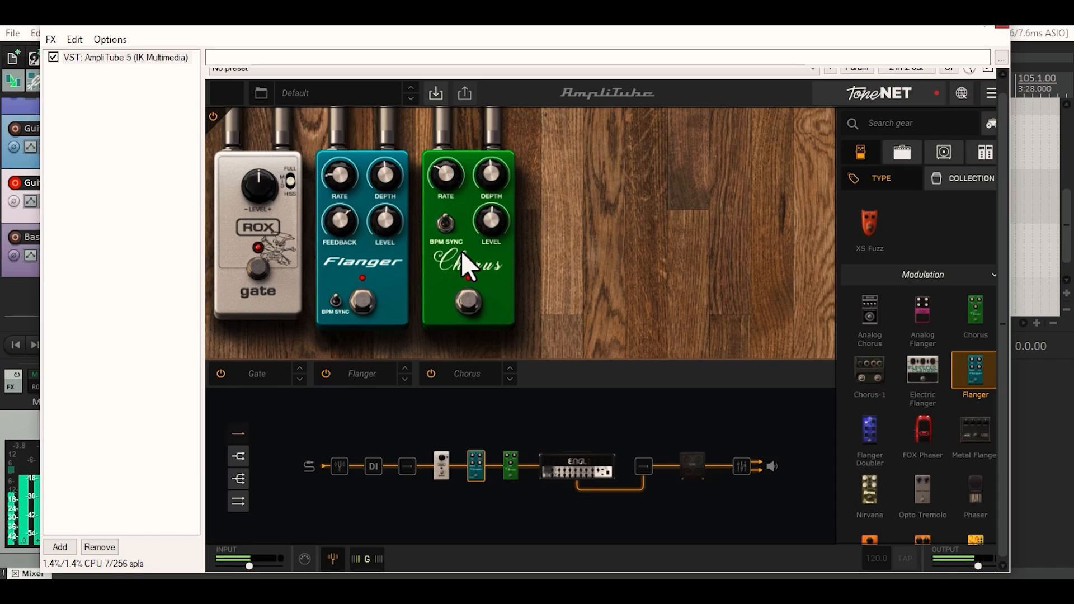
click(1002, 26)
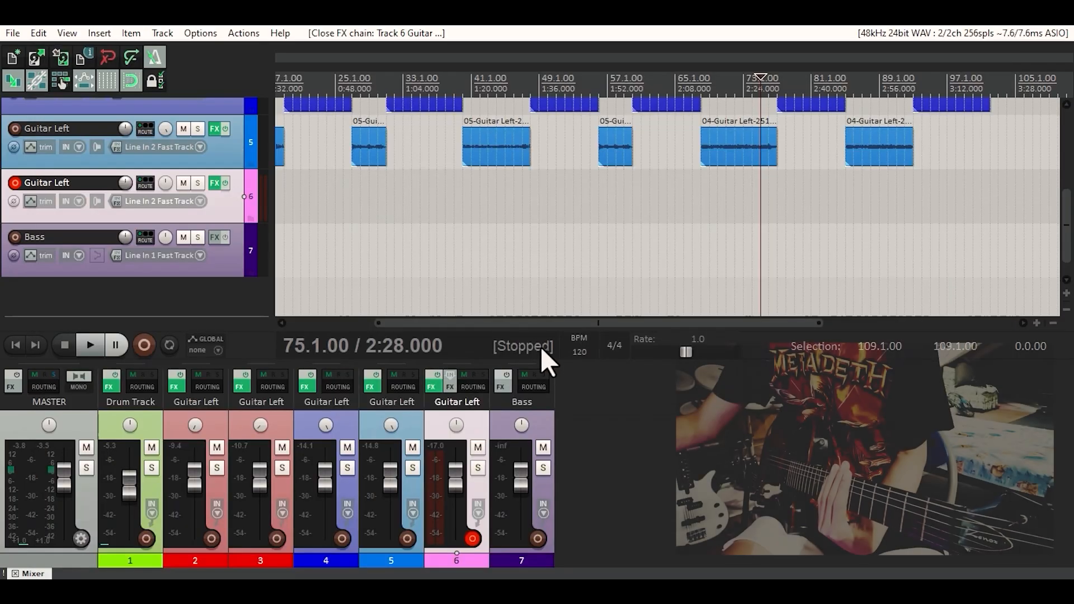
- Record a centre guitar part on track 6 from 75.1.00 to about bar 86 and save the take
click(144, 345)
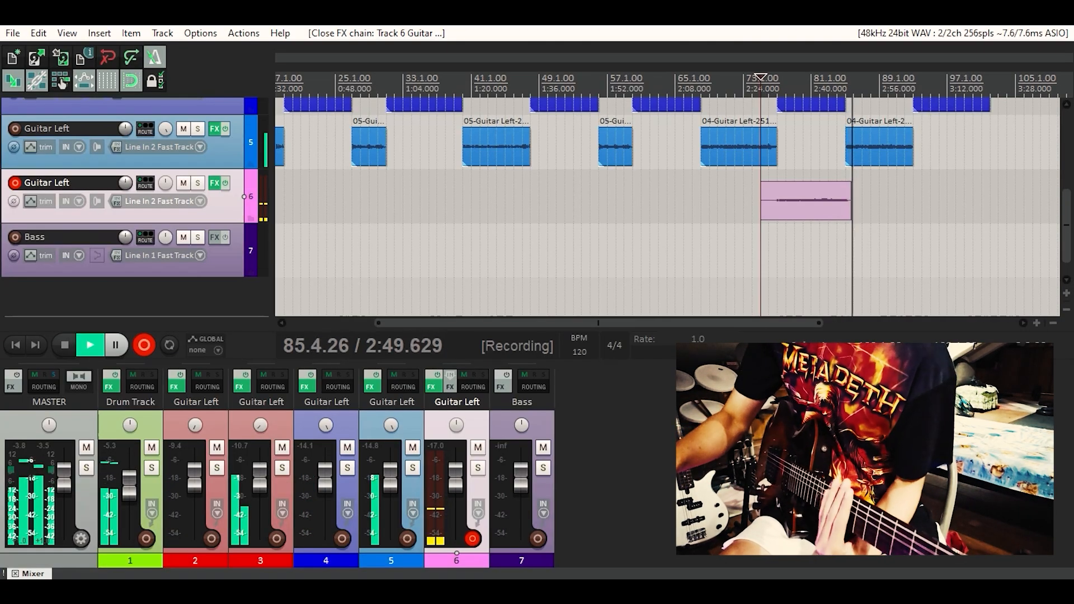
key(space)
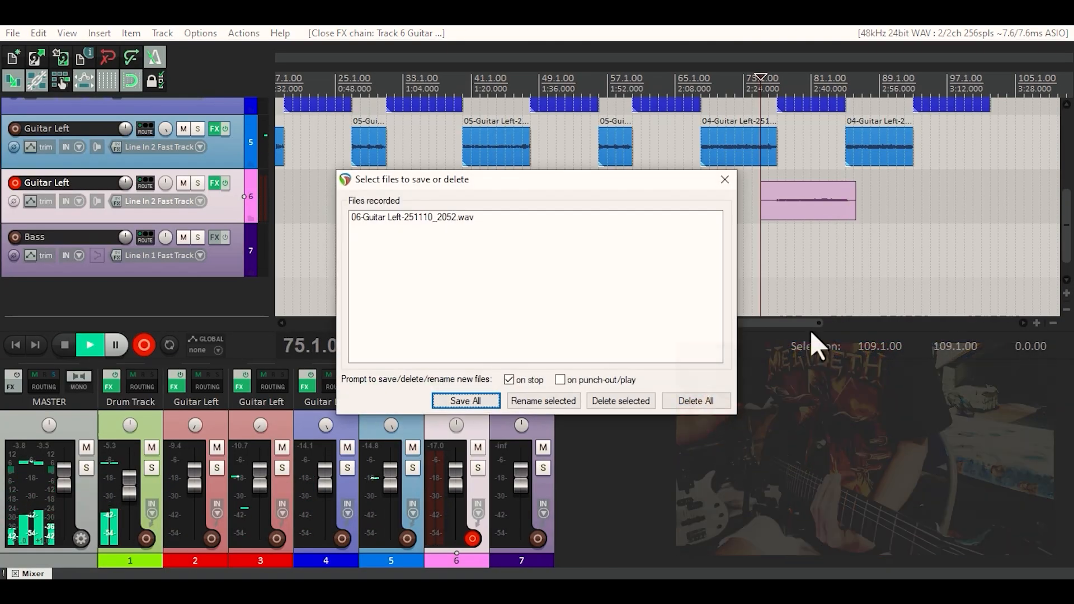
key(Return)
- Play back the new track 6 take from 76.1.00 and set the track's volume to -4.00 dB
click(769, 257)
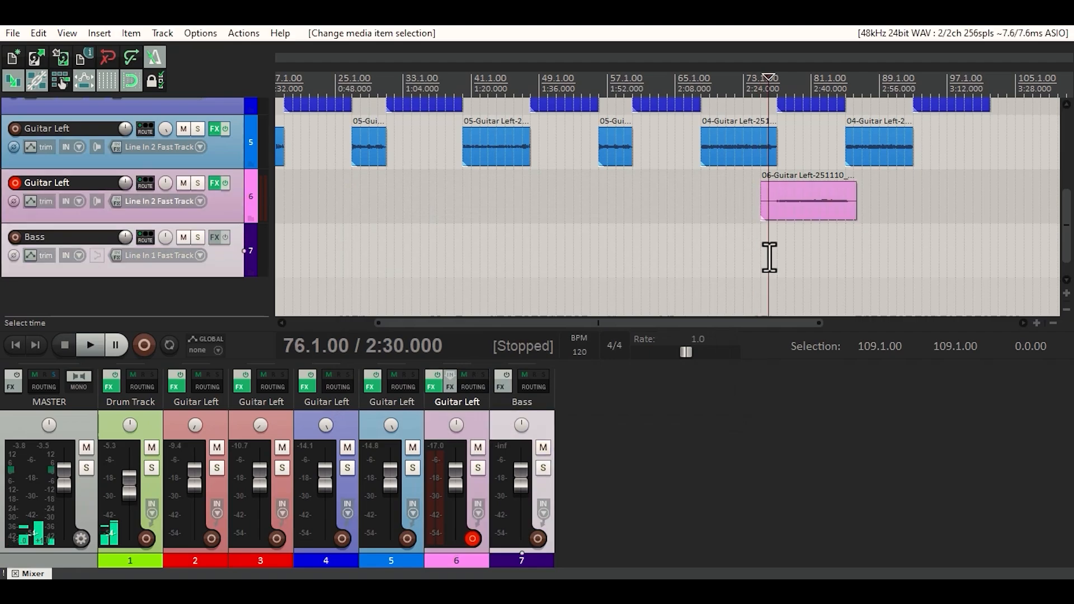
key(space)
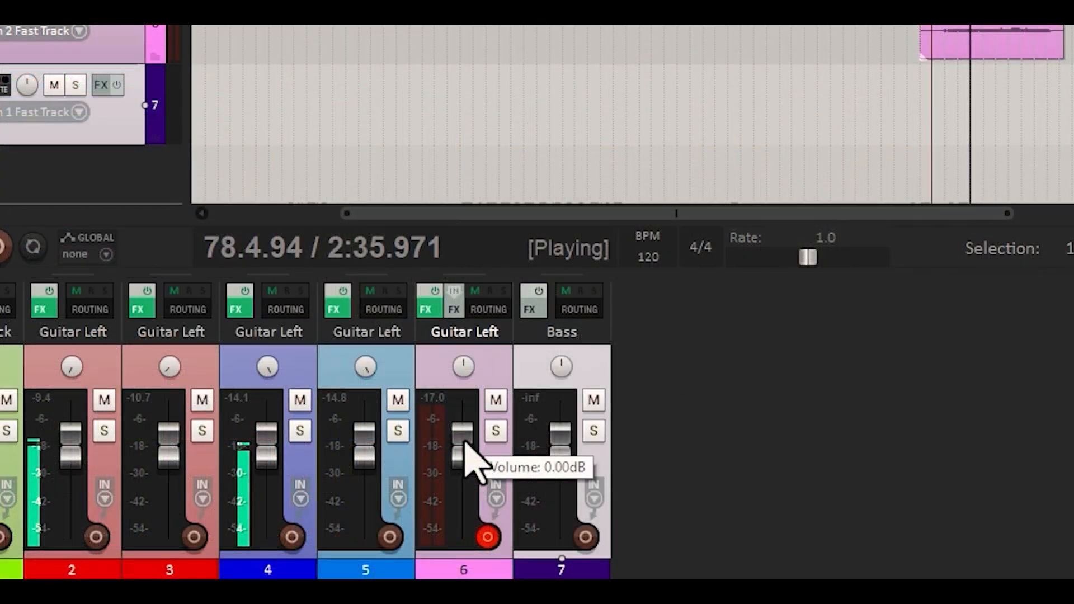
drag(464, 442, 463, 454)
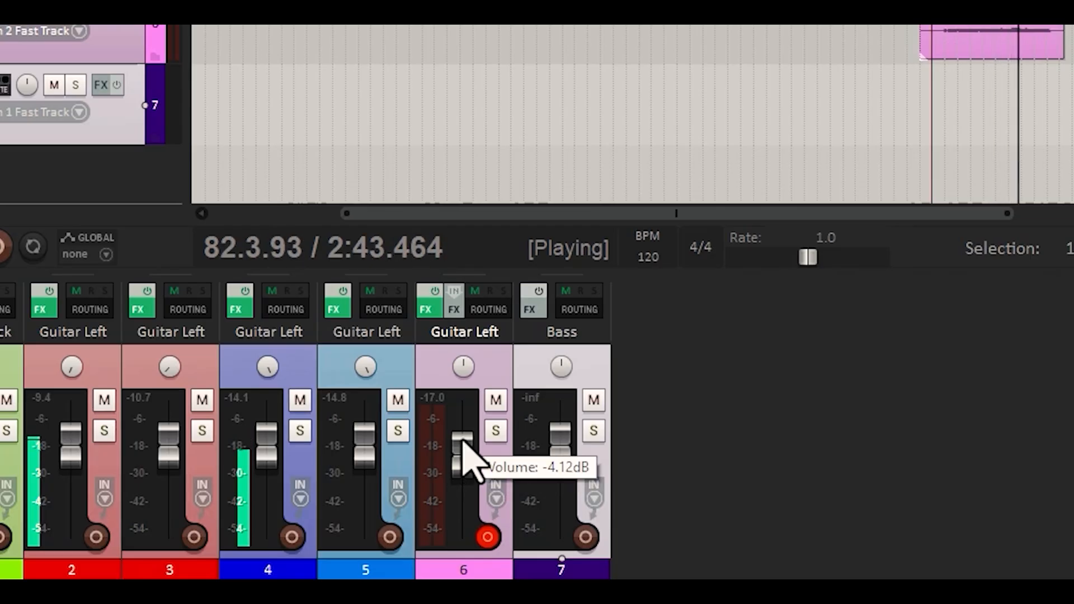
right_click(463, 440)
text(-4.00)
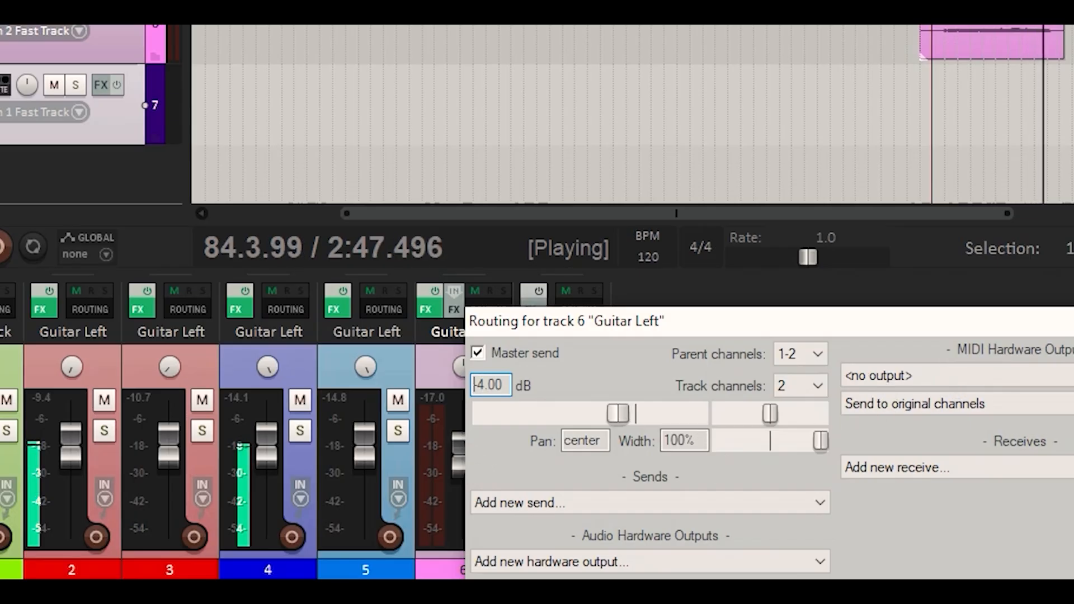
- Audition bass amps including Bassman 300 and Green BA250 in AmpliTube 5, and add a 10 Band Graphic EQ pedal before the amp with 250 Hz raised
click(947, 396)
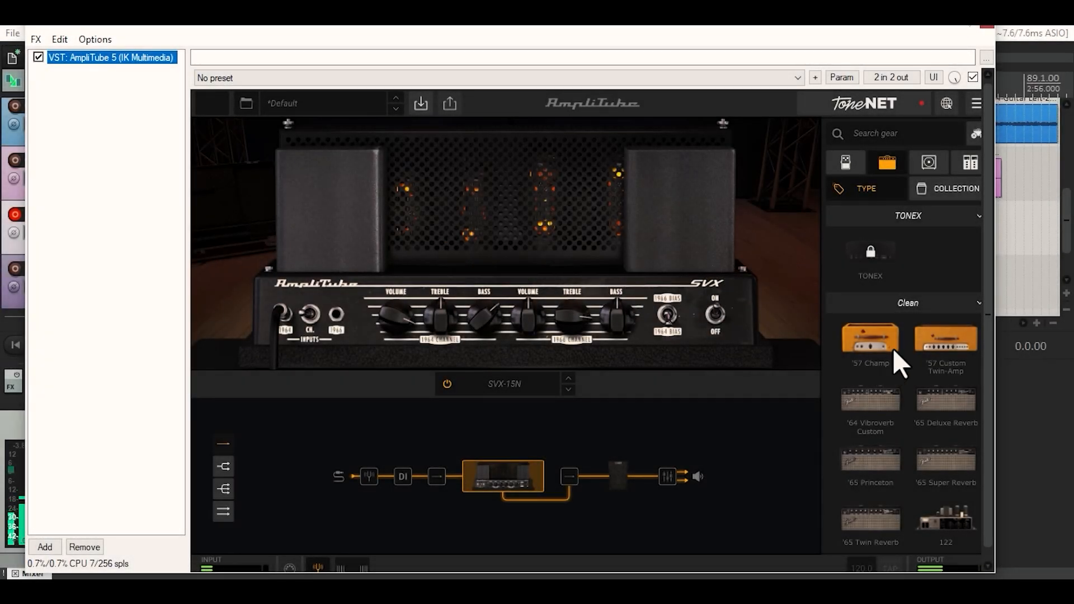
scroll(895, 347, down, 5)
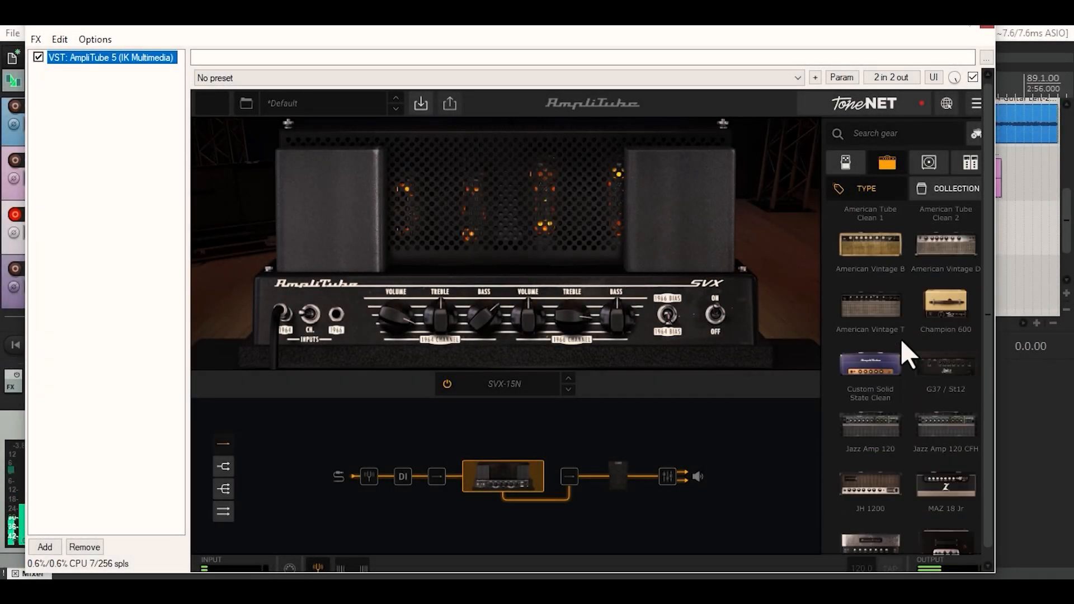
scroll(901, 339, down, 10)
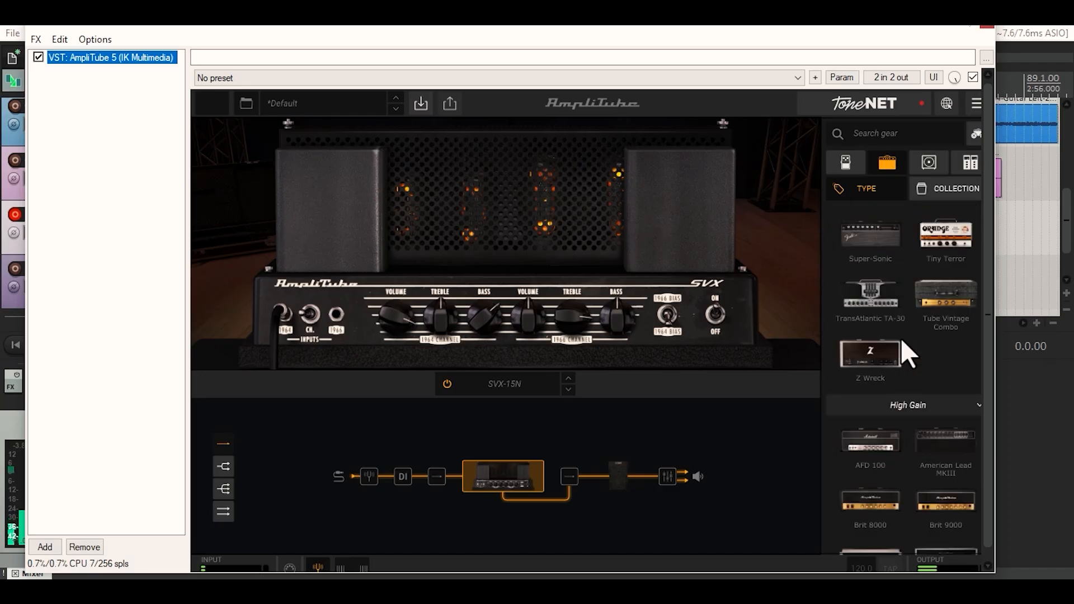
scroll(900, 338, down, 12)
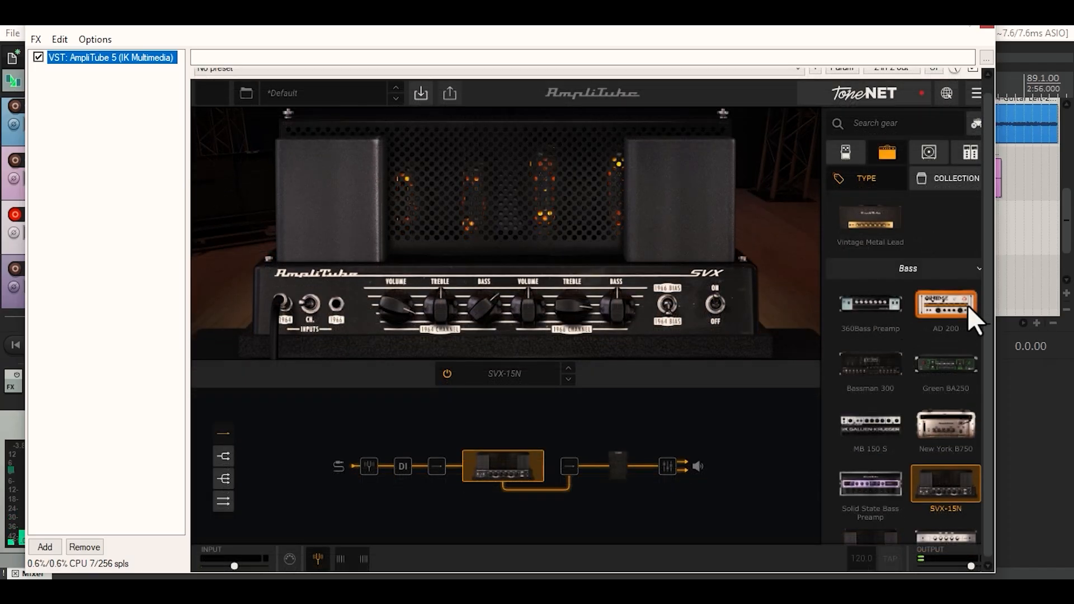
click(872, 369)
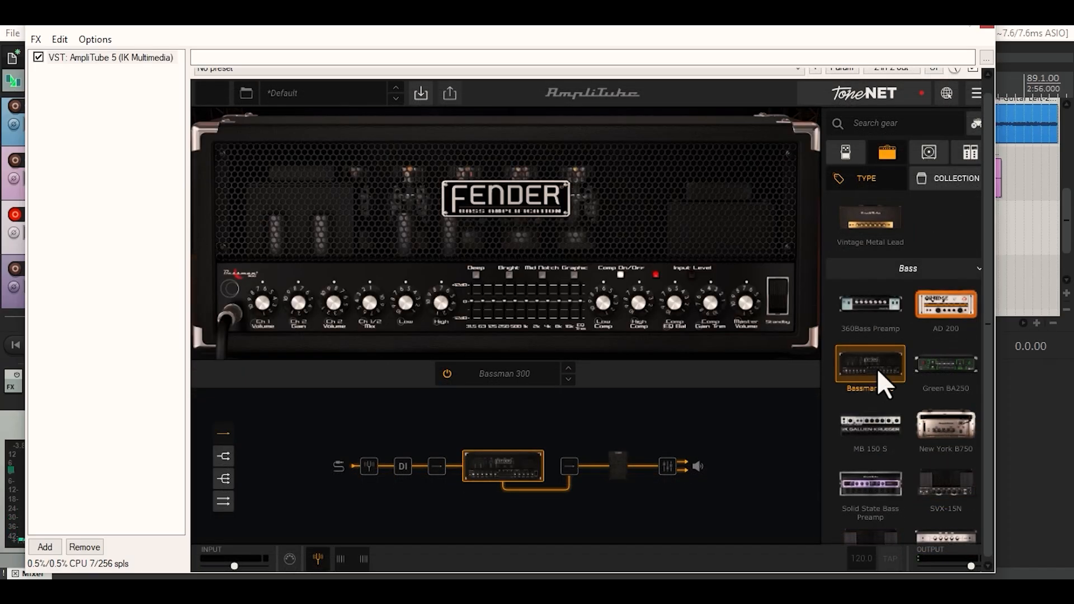
click(968, 368)
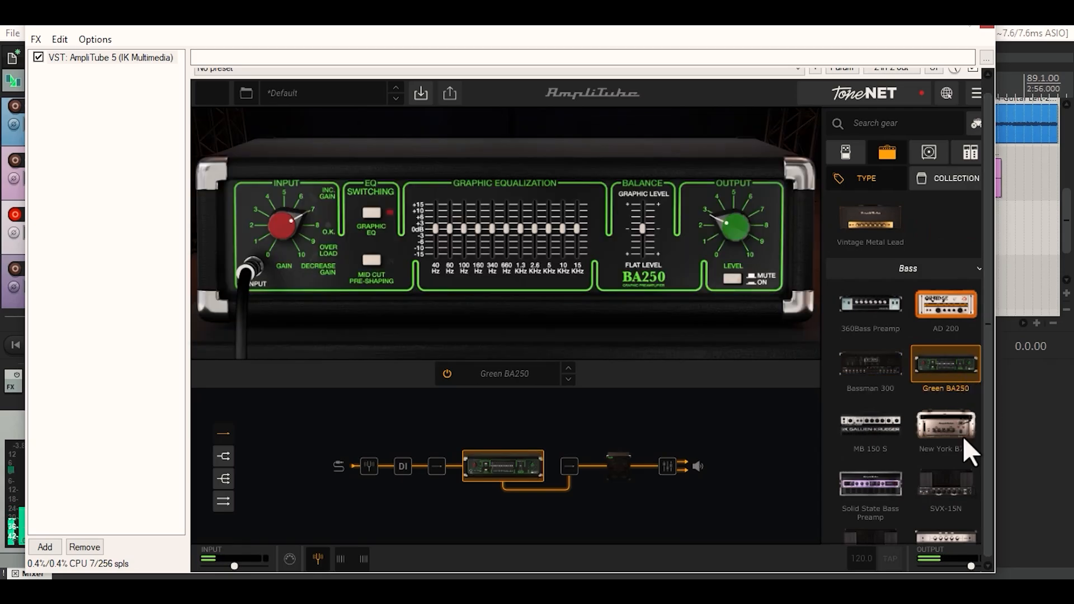
click(861, 482)
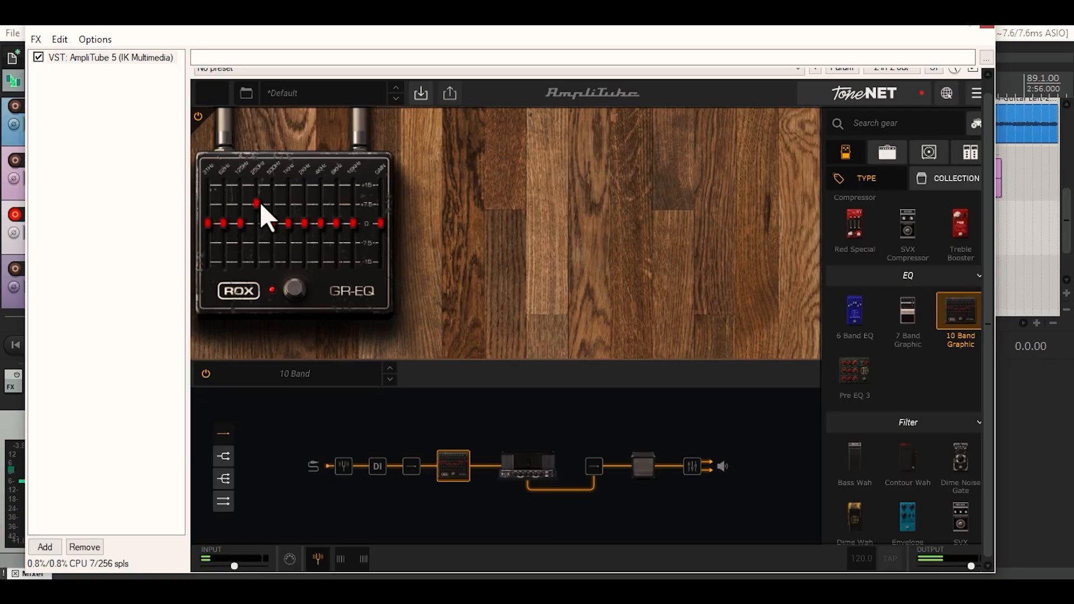
click(989, 26)
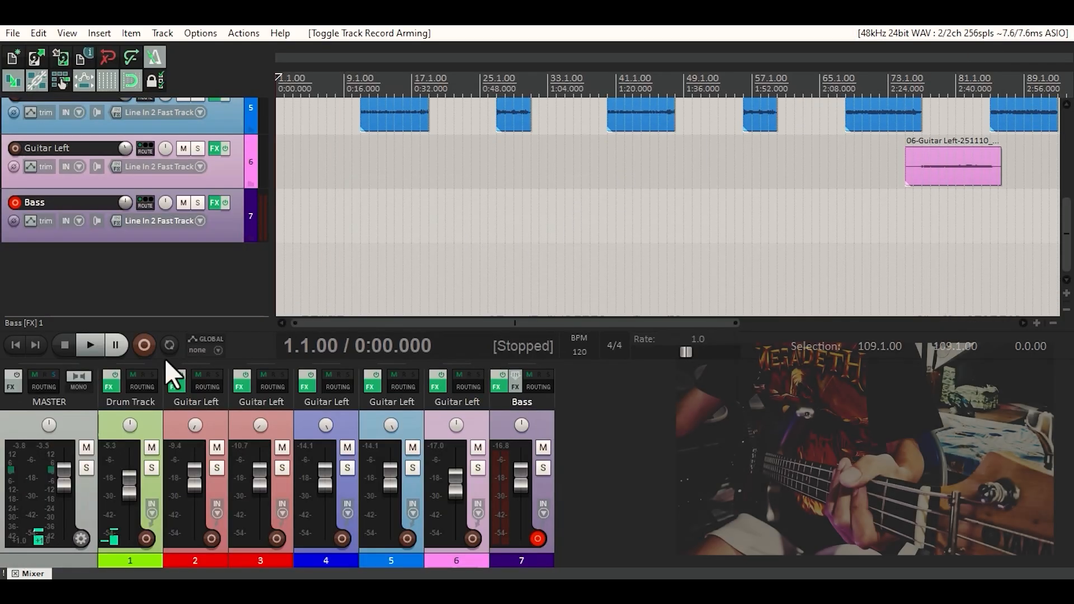
- Record the opening bass part on track 7 from 1.1.00 to about bar 11 and keep the take
click(144, 346)
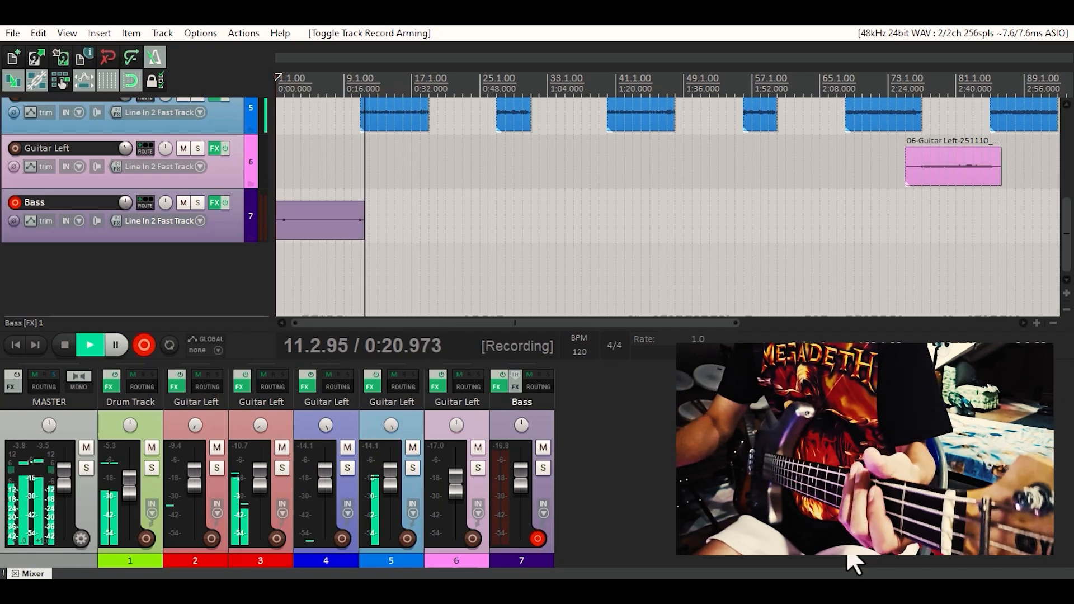
key(space)
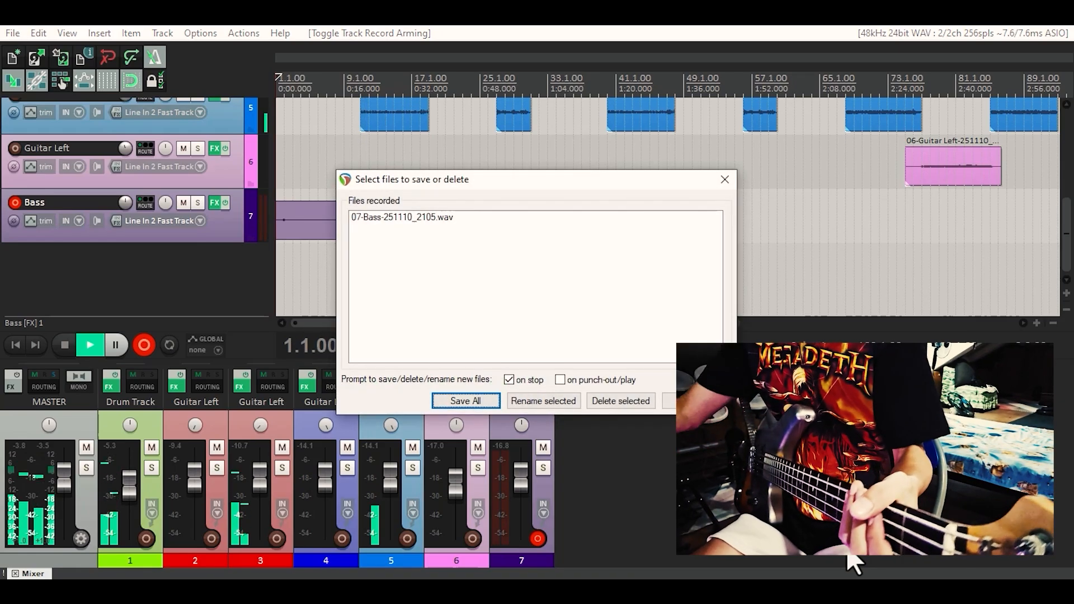
click(732, 183)
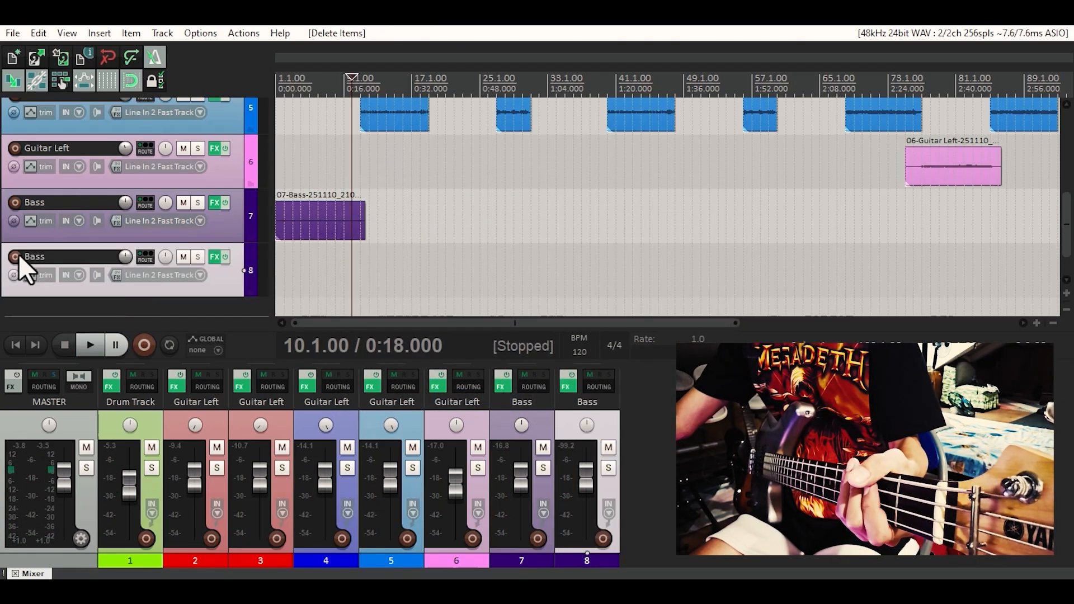
- Arm the second Bass track, track 8, record from 10.1.00 to about bar 28 and keep the take
click(16, 256)
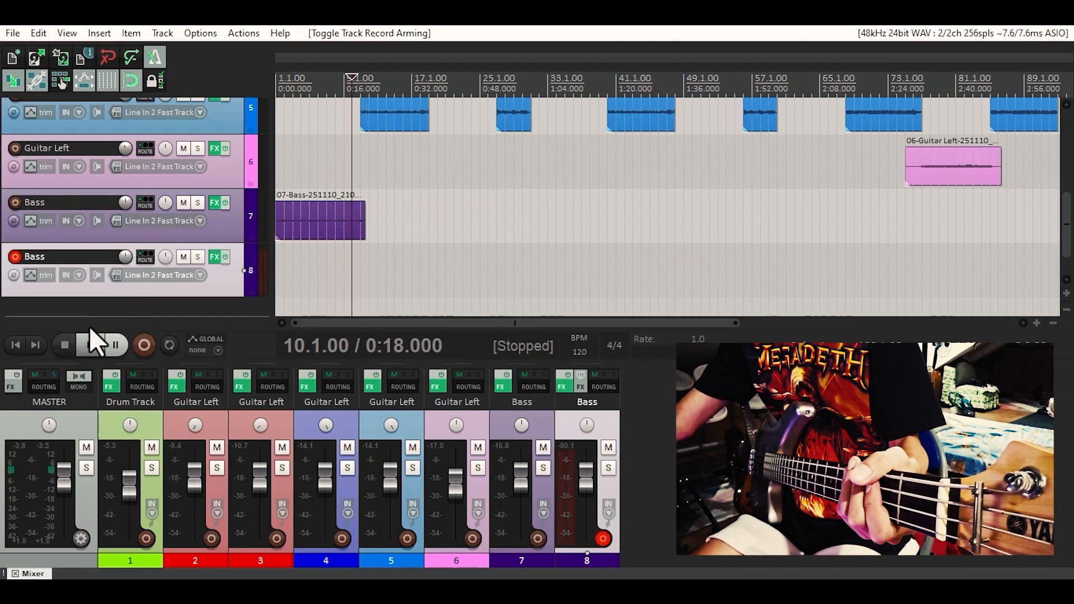
click(144, 351)
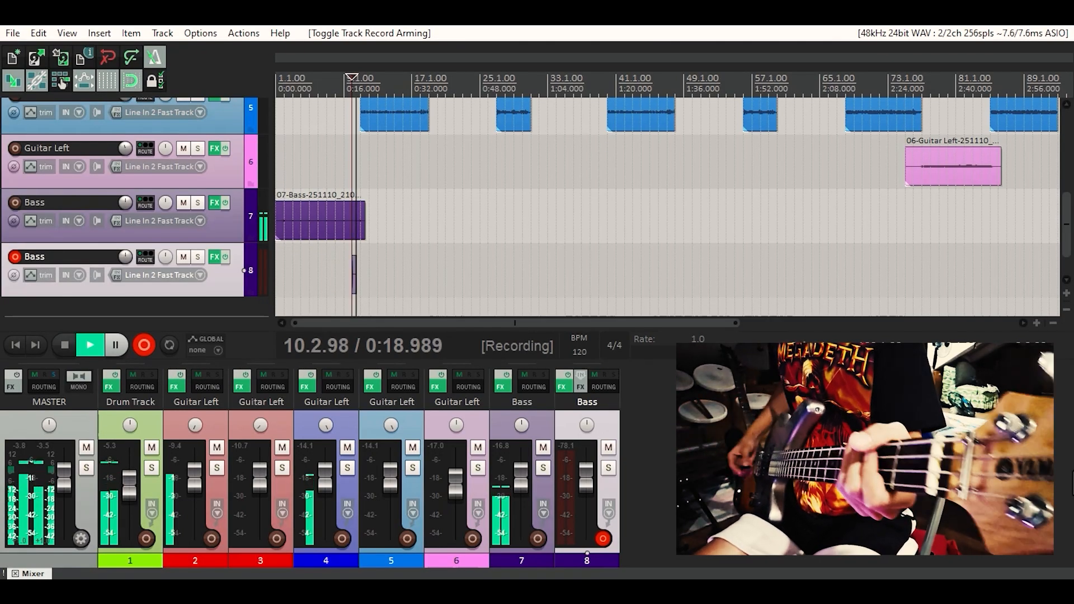
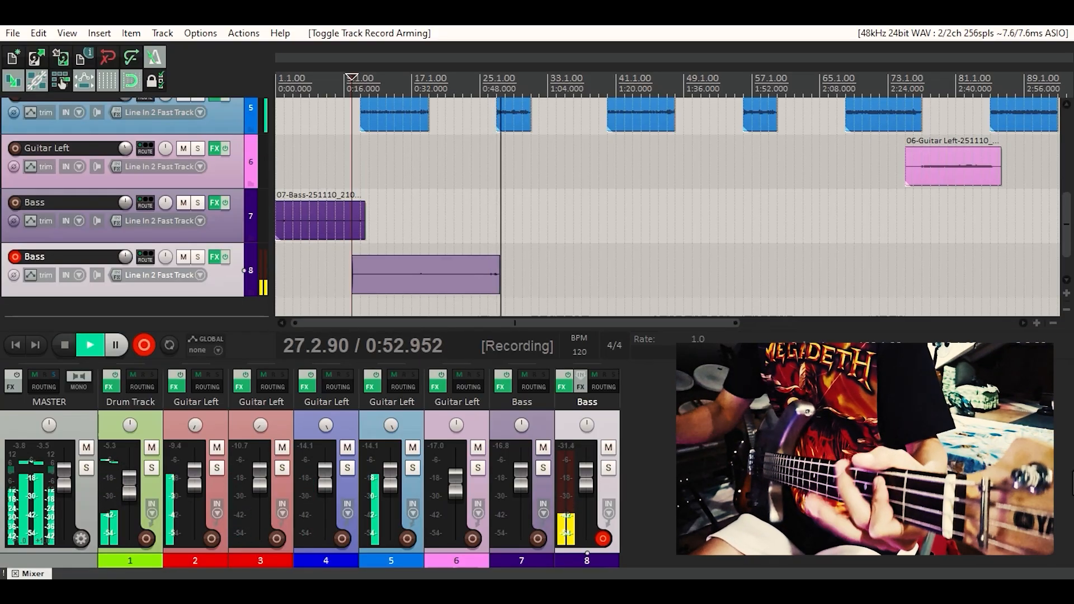
key(space)
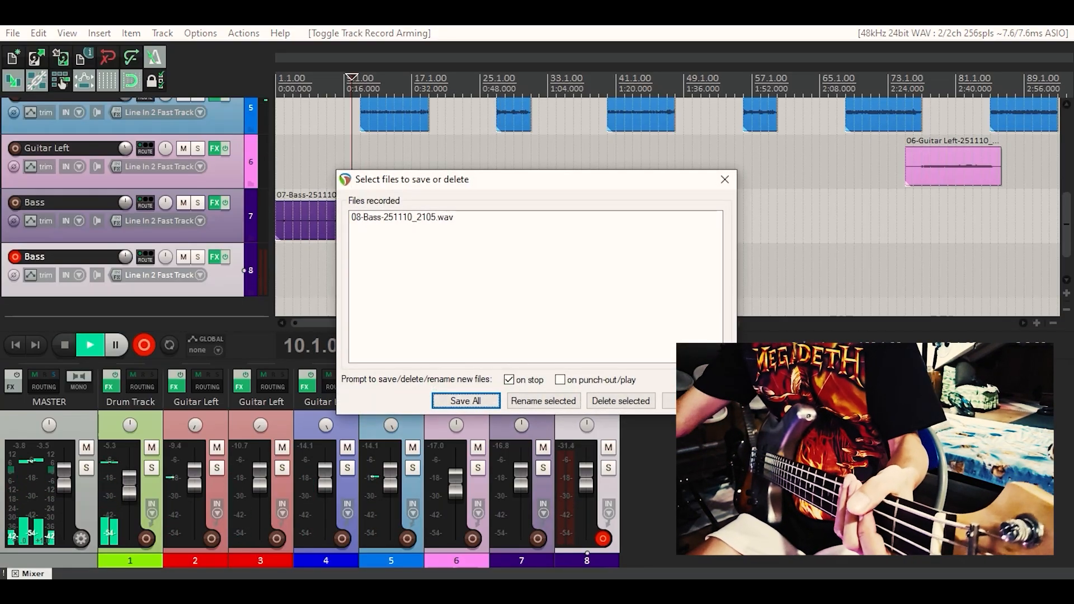
click(724, 183)
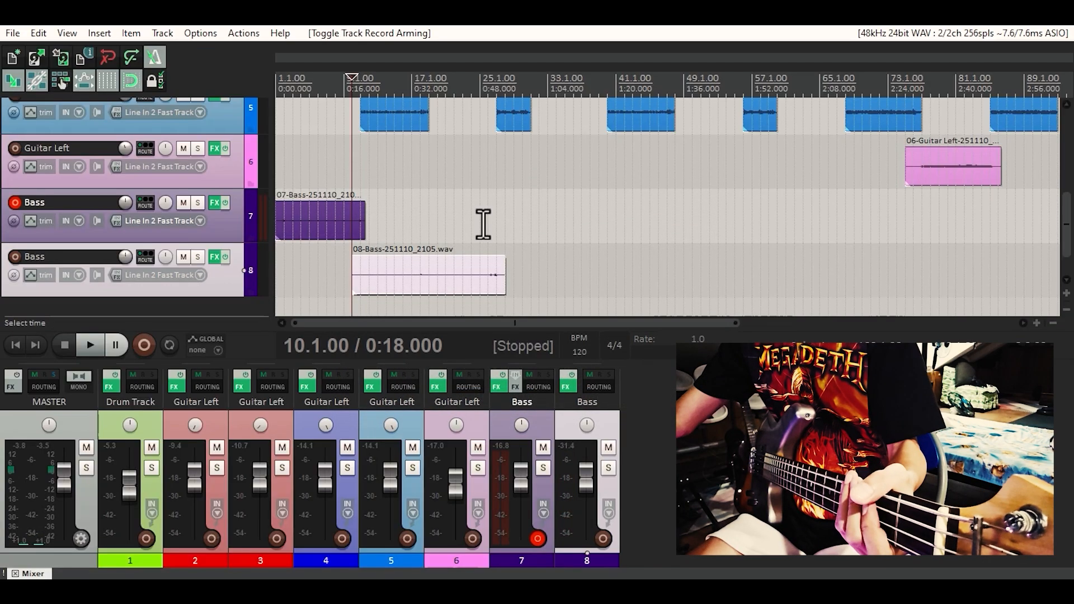
- Record the next bass section on track 7 from 25.1.00 to about bar 31 and keep the take
click(487, 223)
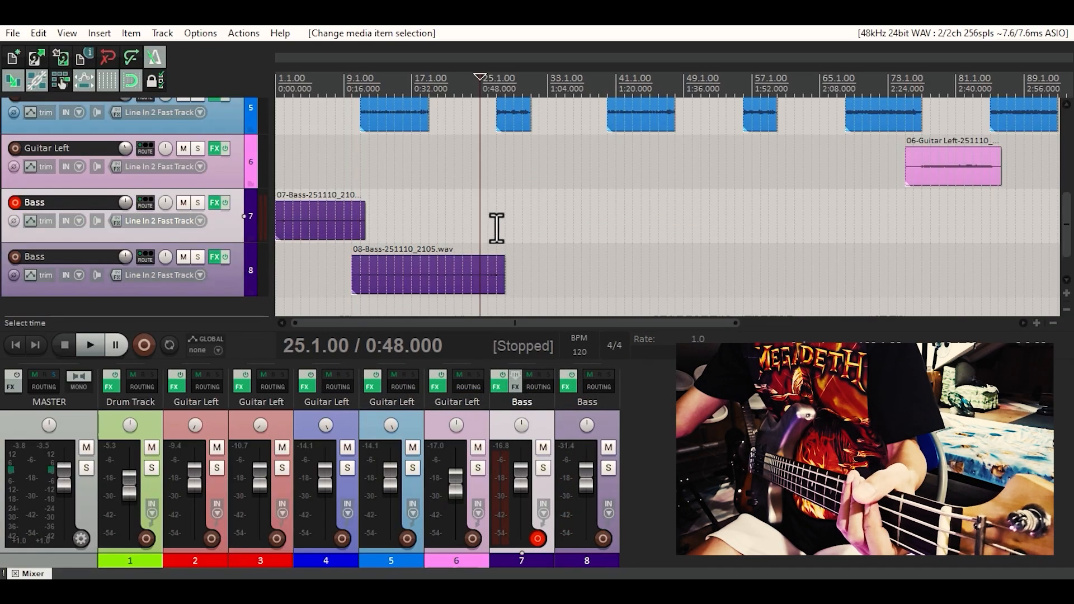
click(144, 344)
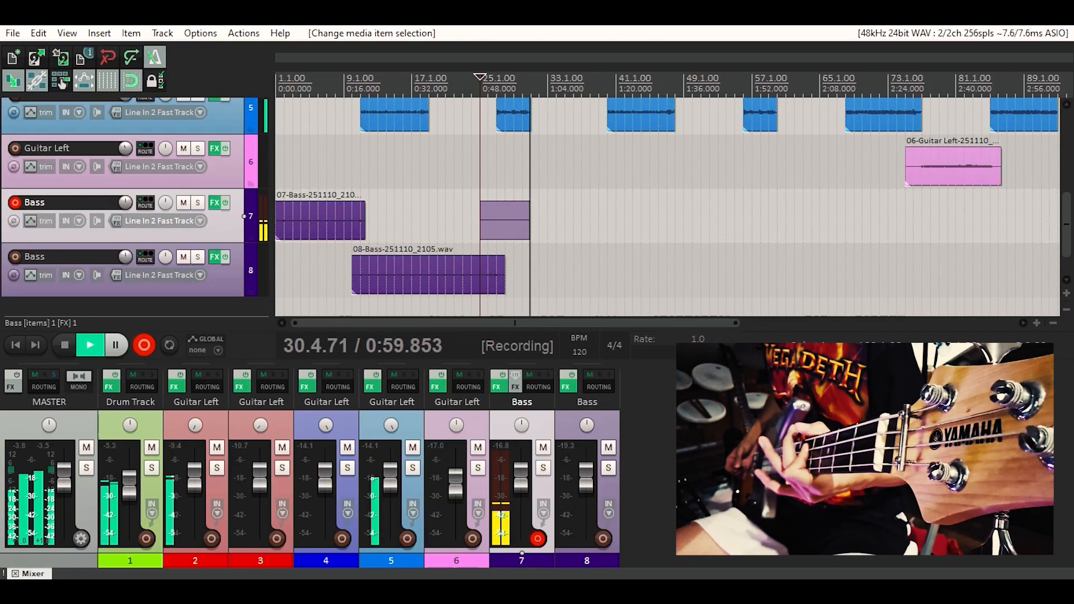
key(space)
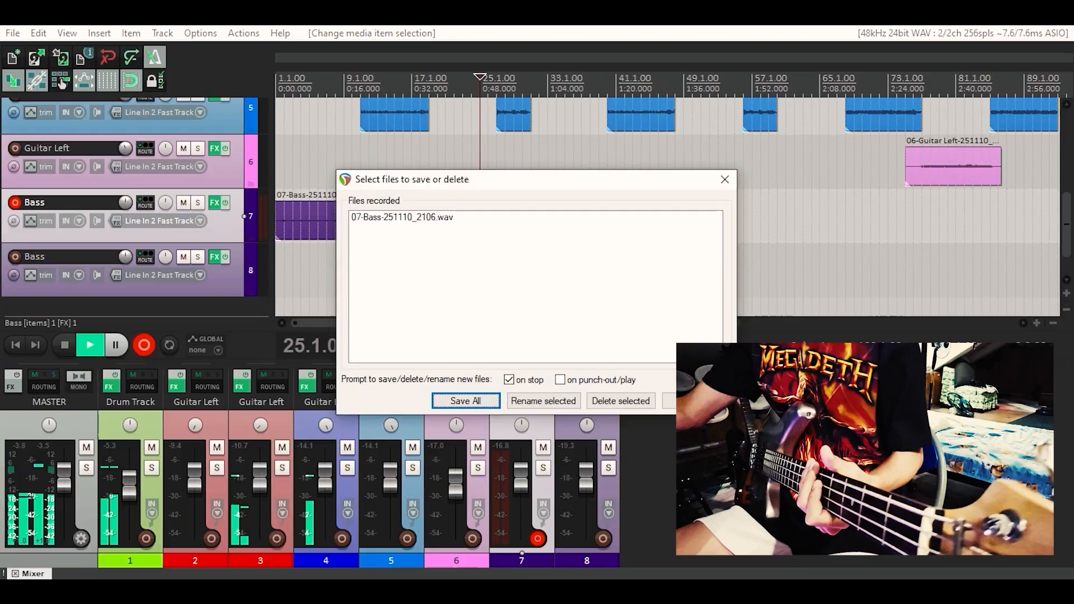
click(730, 175)
- Arm track 8, record bass from 29.1.00 to just past bar 40 and keep the take
click(15, 256)
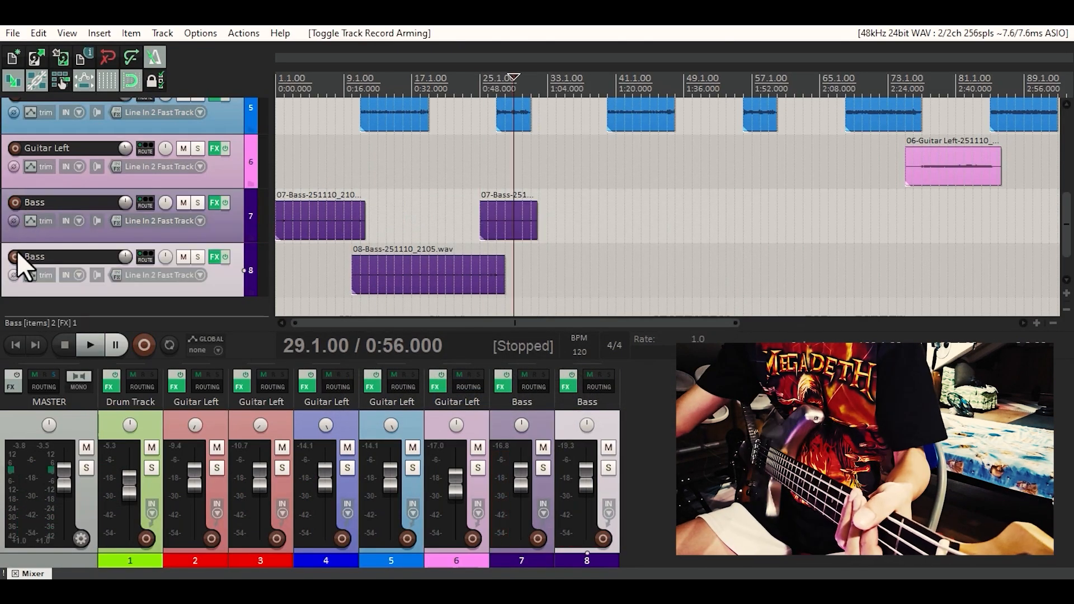
click(149, 350)
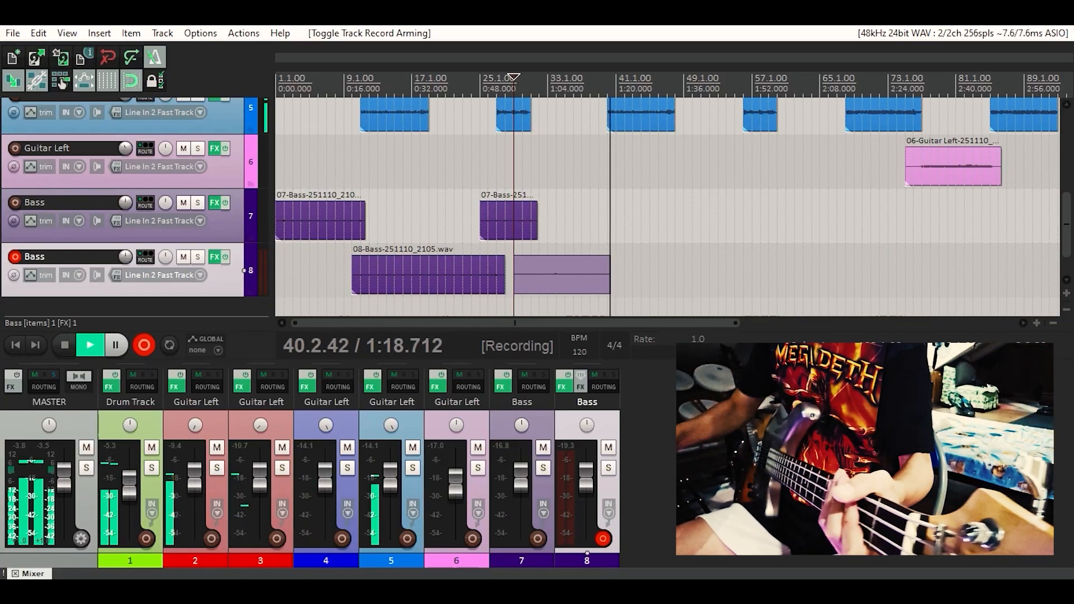
key(space)
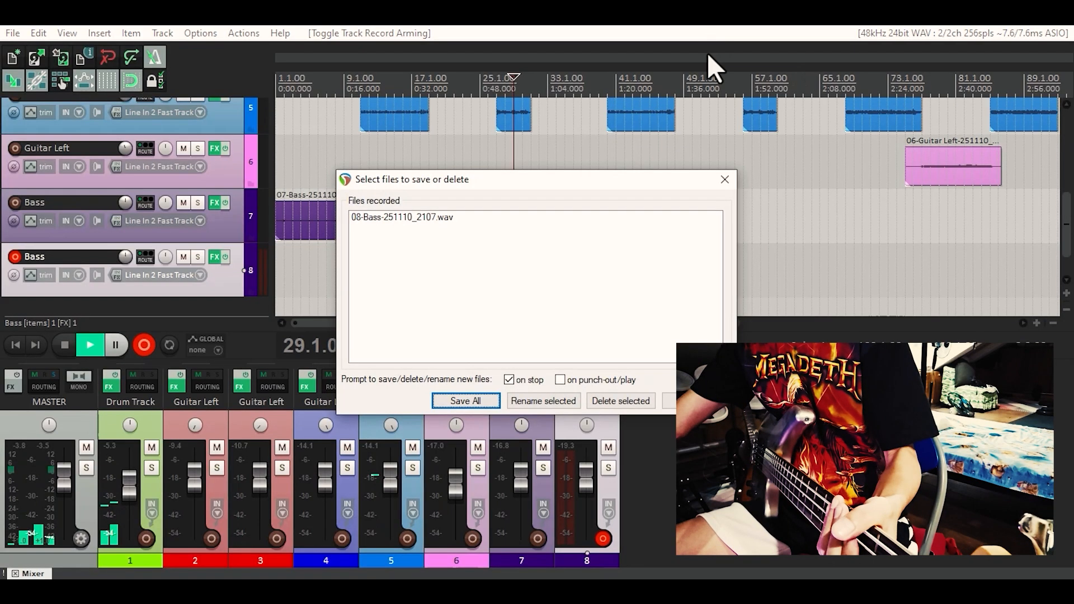
click(724, 179)
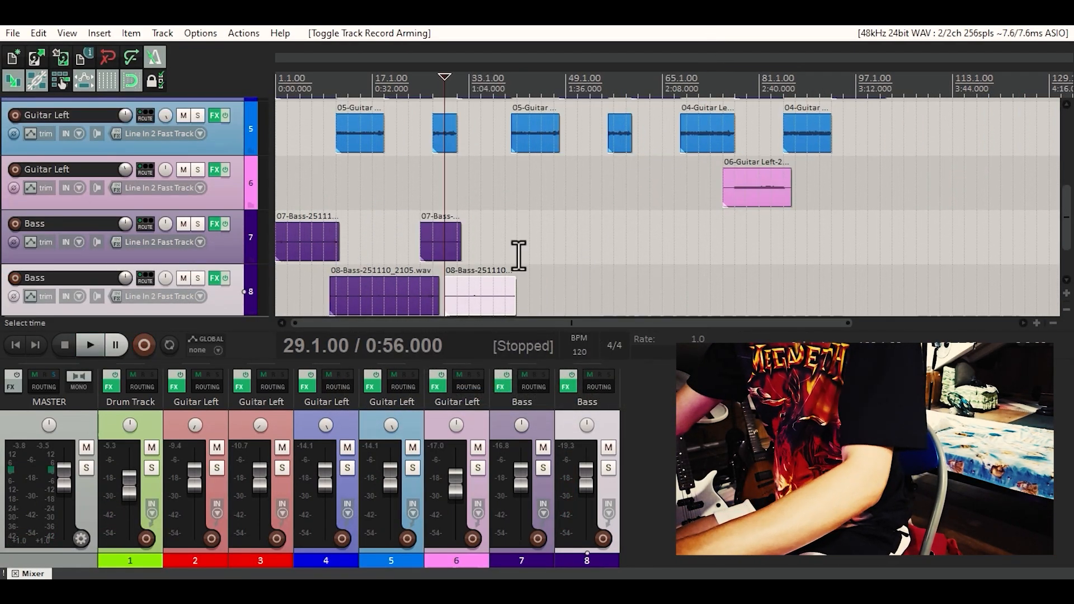
- Trim the end of the first track 7 bass item and the start of the first track 8 bass item to meet at 11.1.00
scroll(477, 246, up, 5)
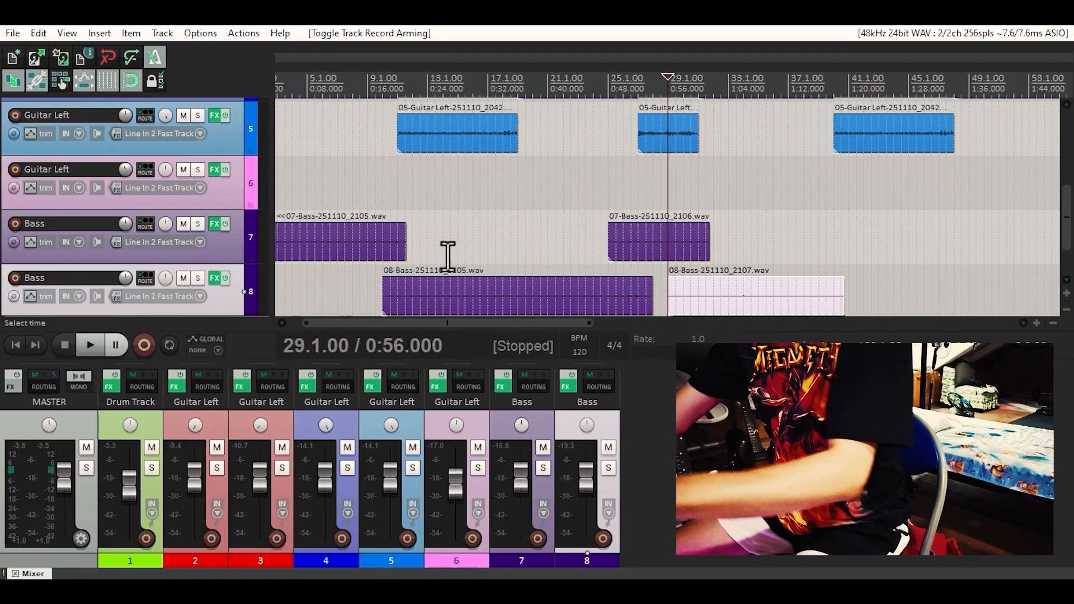
drag(407, 240, 397, 239)
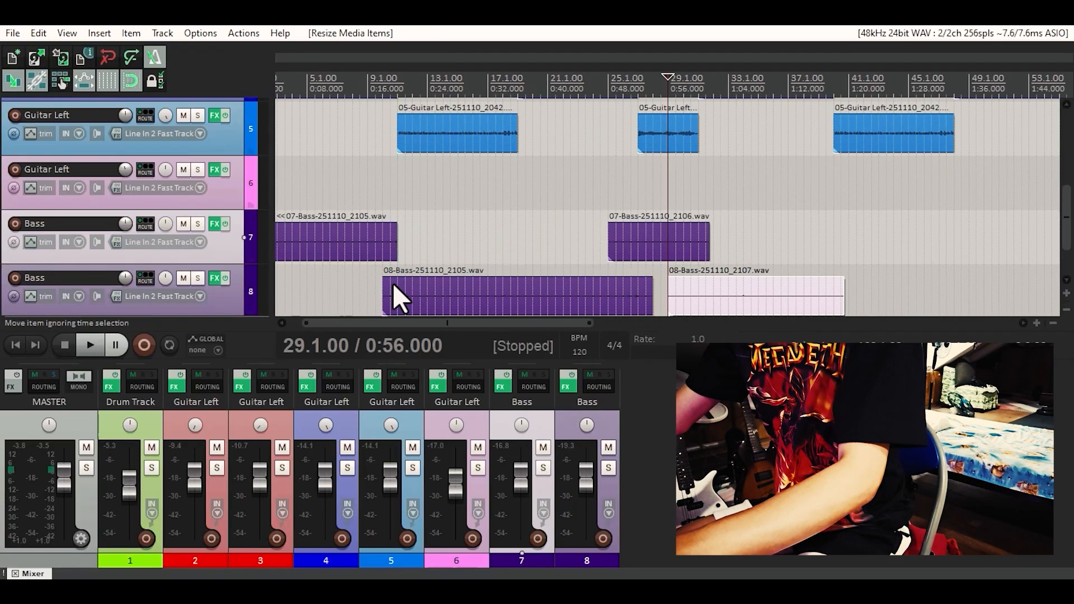
drag(381, 291, 397, 297)
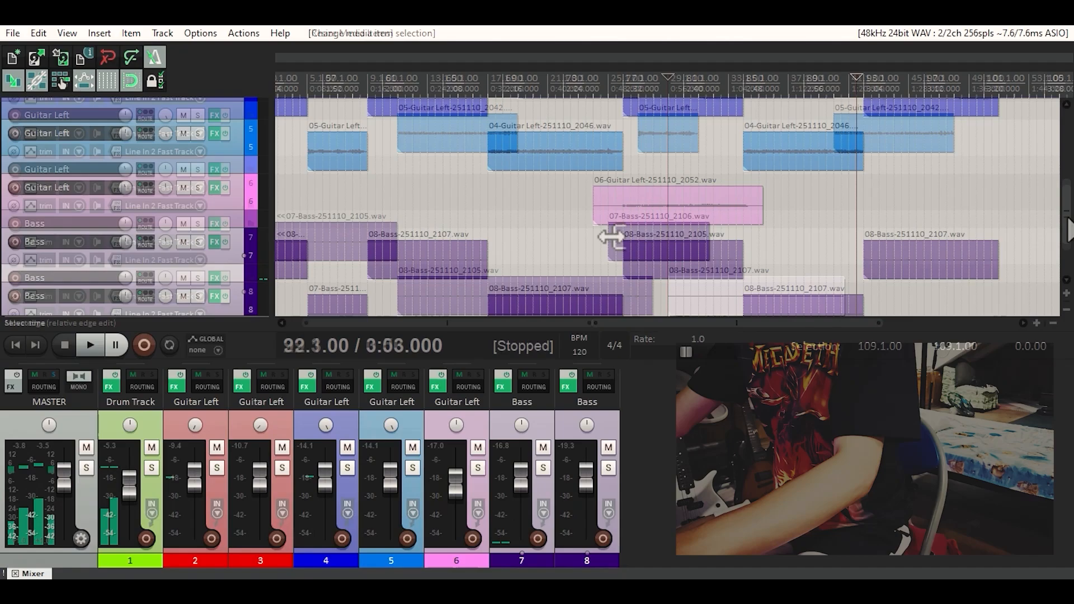
drag(1069, 220, 1068, 254)
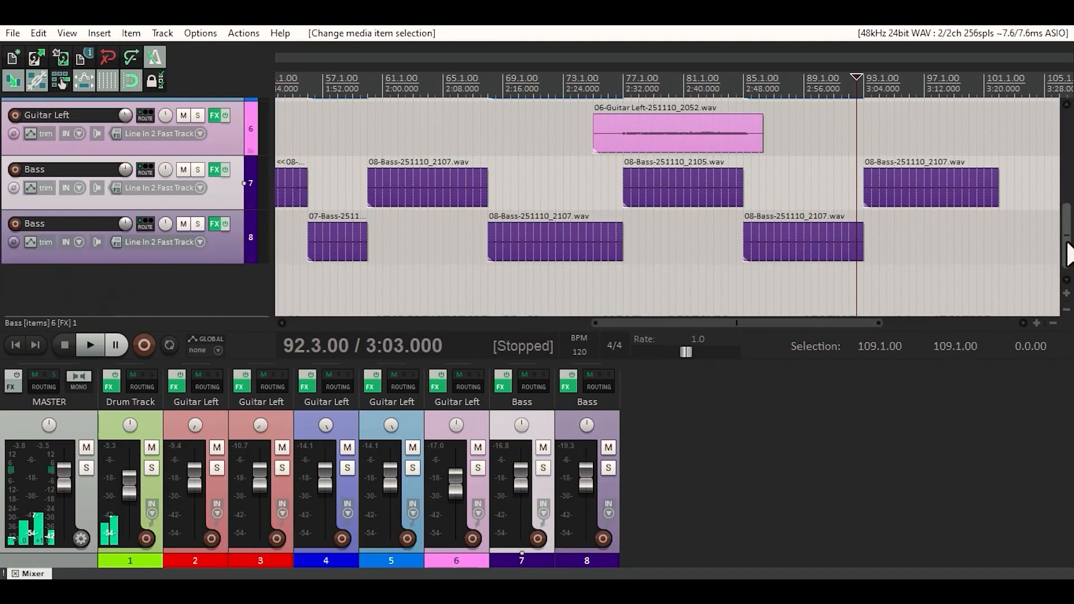
drag(688, 322, 376, 320)
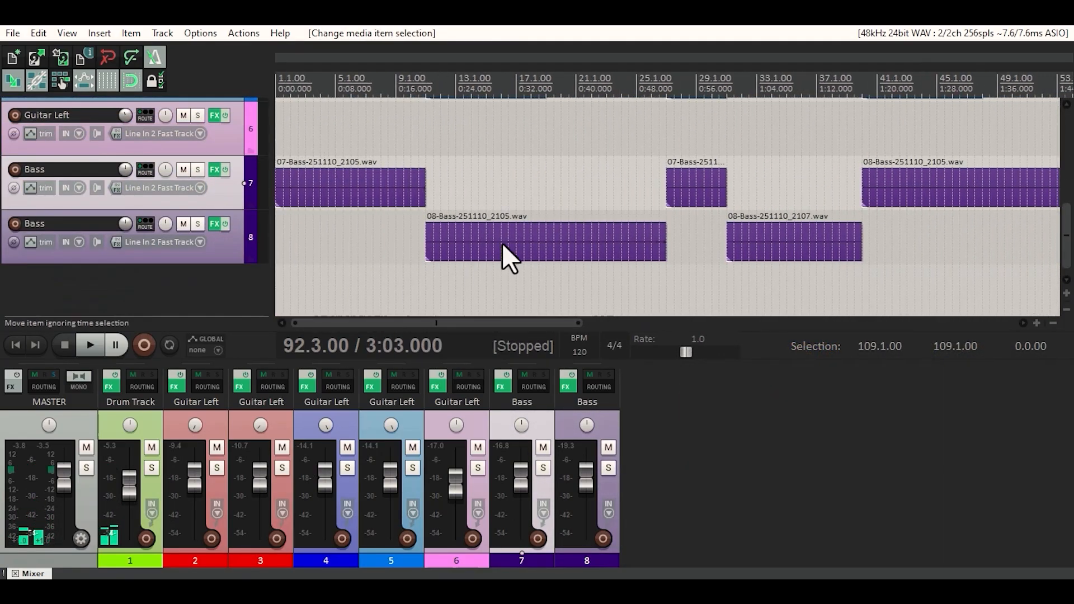
scroll(501, 242, down, 1)
scroll(502, 243, down, 3)
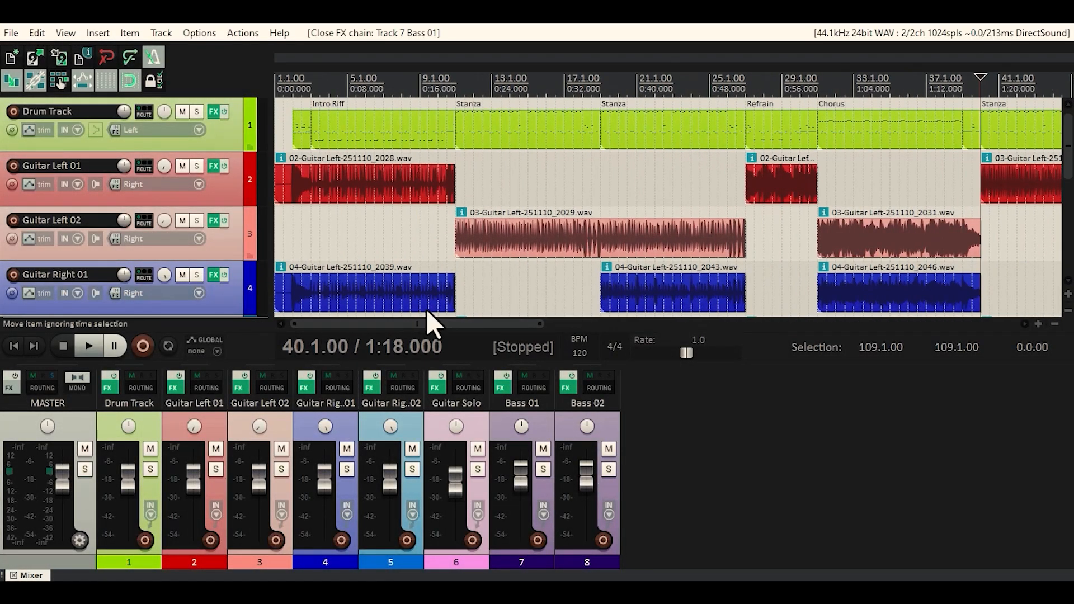
- Play the song from 1.1.00 with all eight tracks fitted in the arrange view and check the full arrangement
key(space)
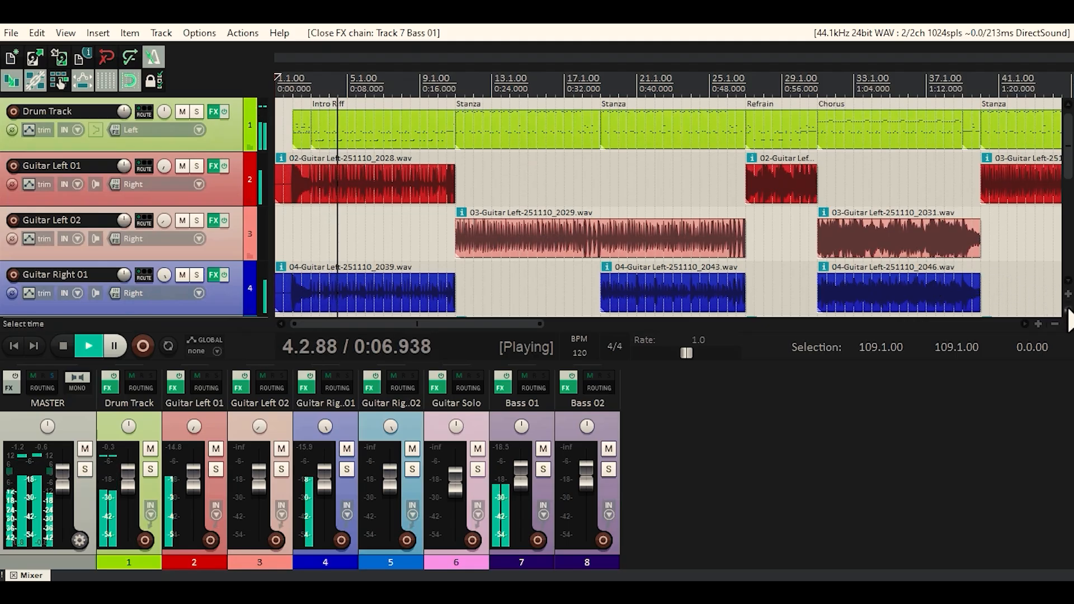
click(1068, 310)
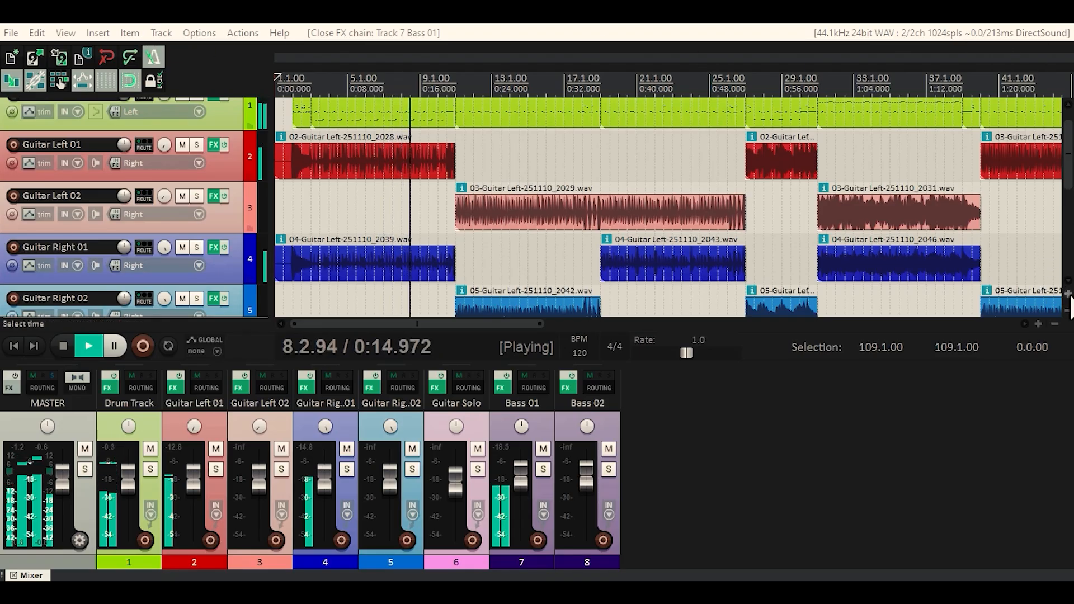
scroll(1068, 305, down, 1)
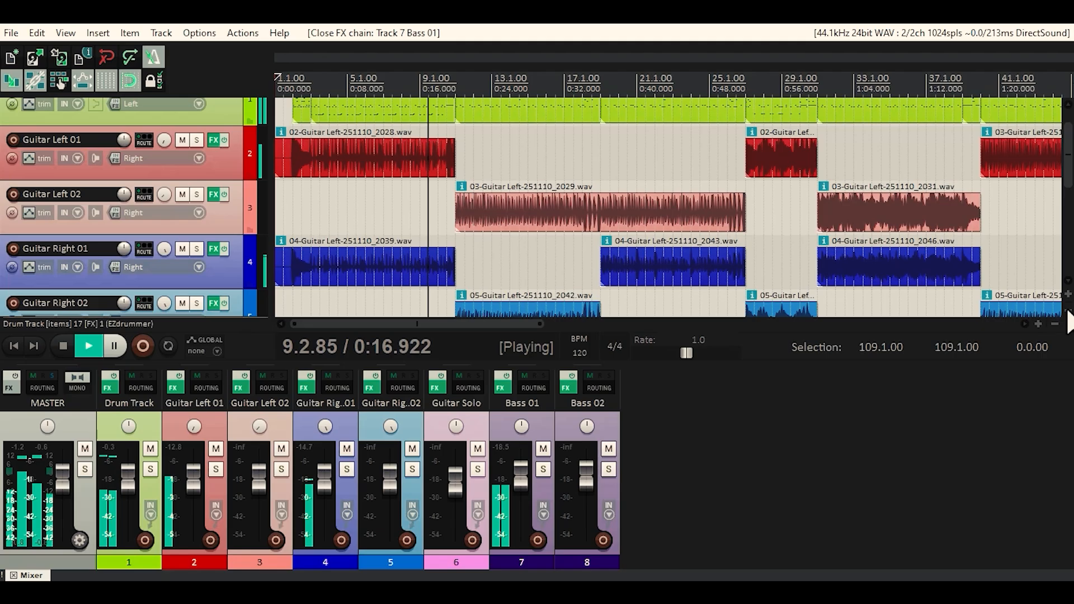
click(1068, 311)
click(1068, 311)
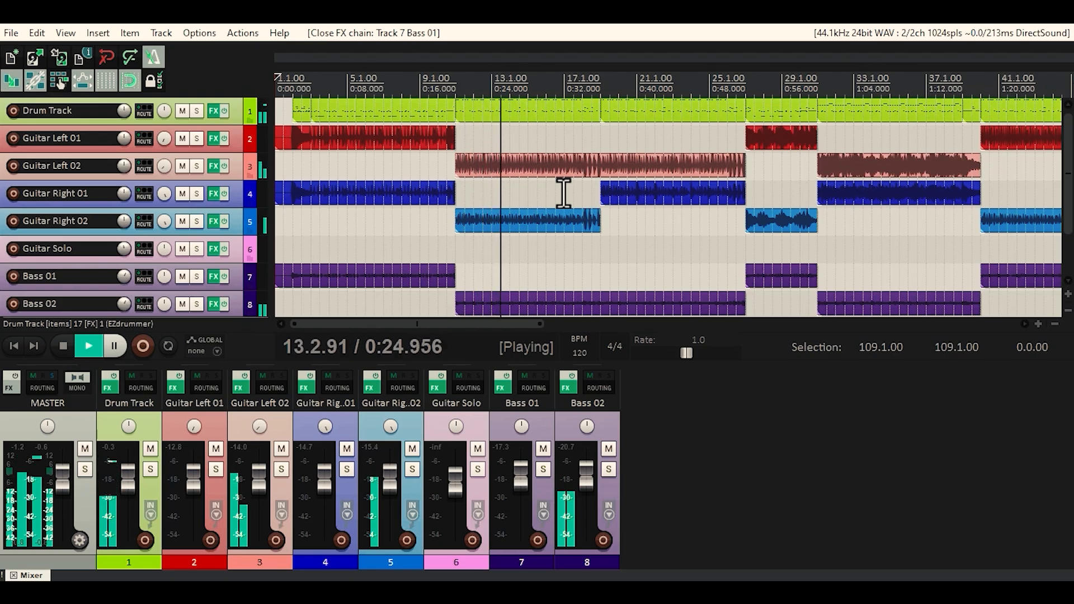
scroll(563, 193, down, 6)
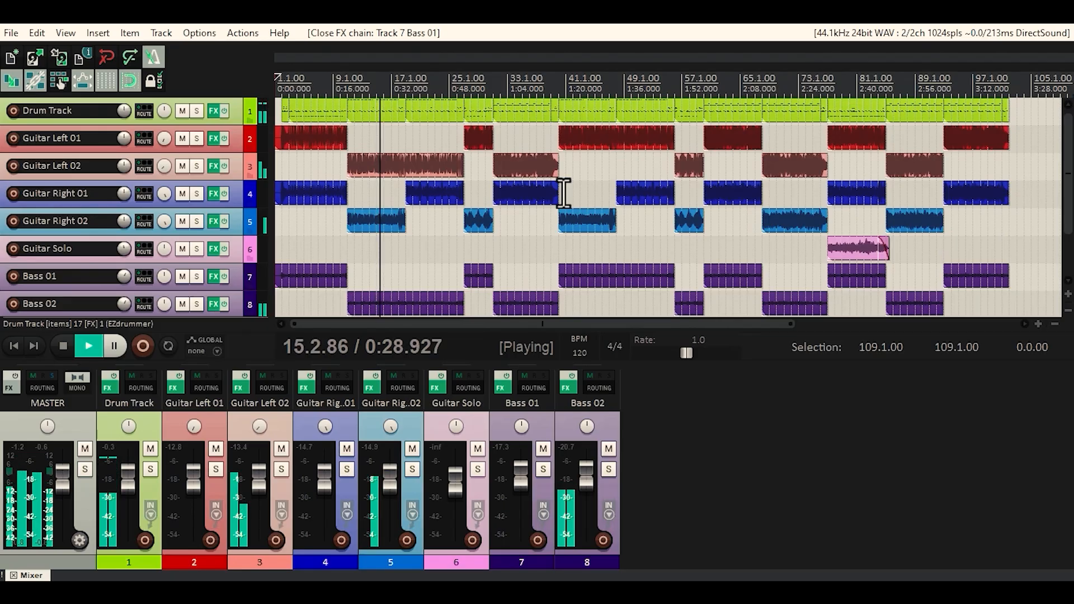
scroll(564, 193, up, 4)
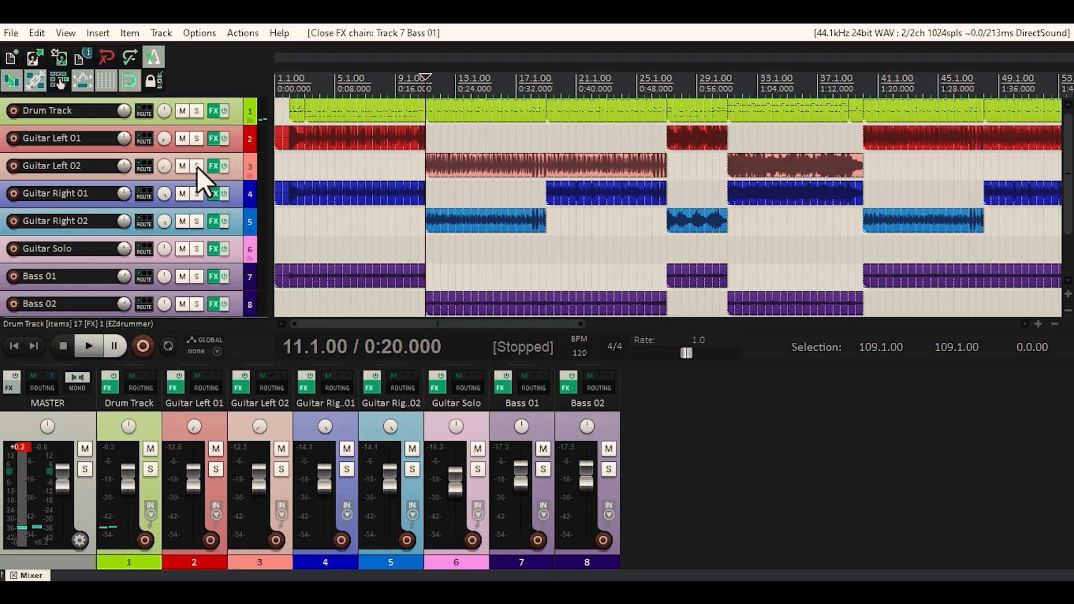
- Solo Guitar Left 02, select 11.1.00 to 27.1.00, play it and reset the track's pan to centre
click(197, 166)
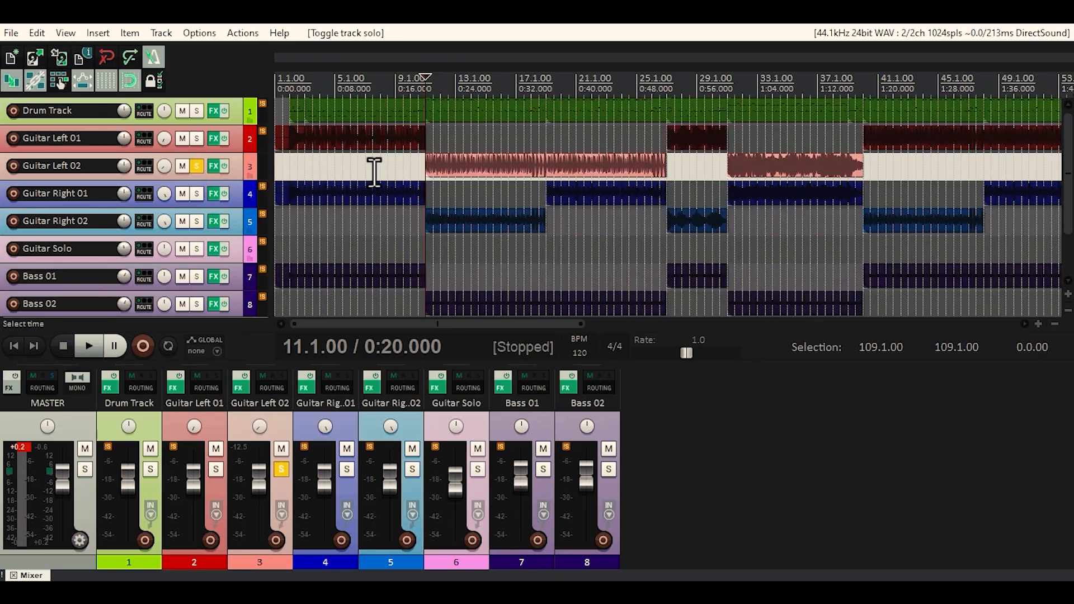
drag(425, 88, 660, 95)
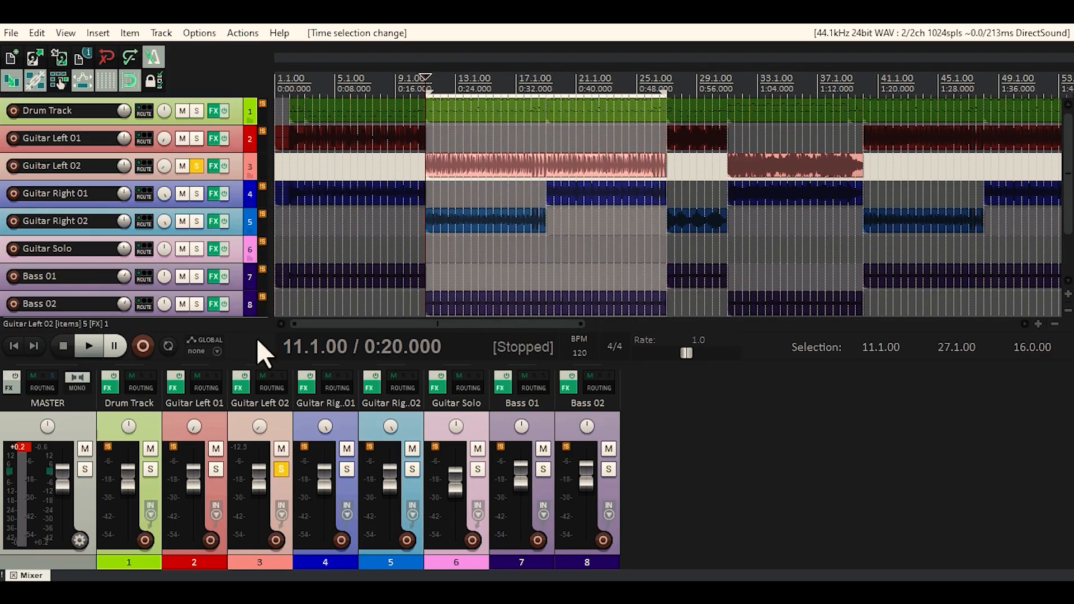
key(space)
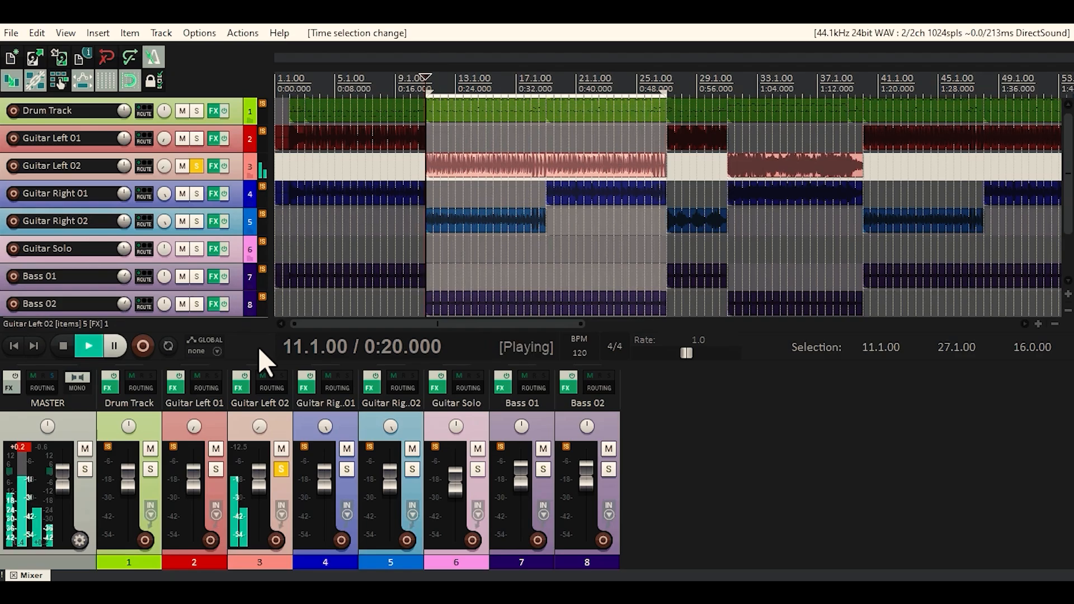
double_click(162, 168)
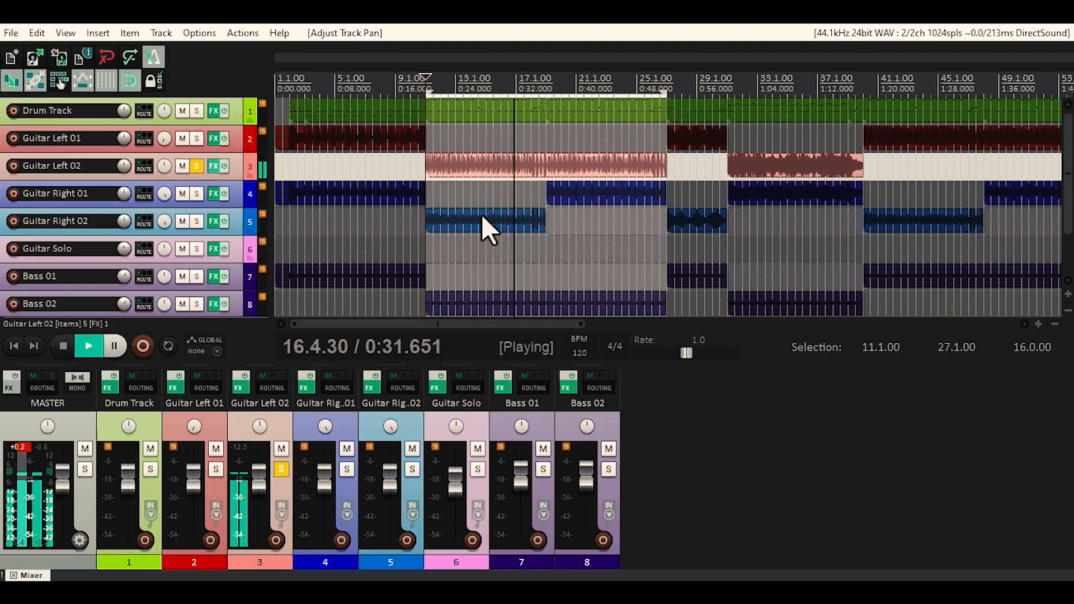
- Review the ENGL Powerball amp's Treble and the cabinet in Guitar Left 02's AmpliTube 5, and close its FX window
key(f)
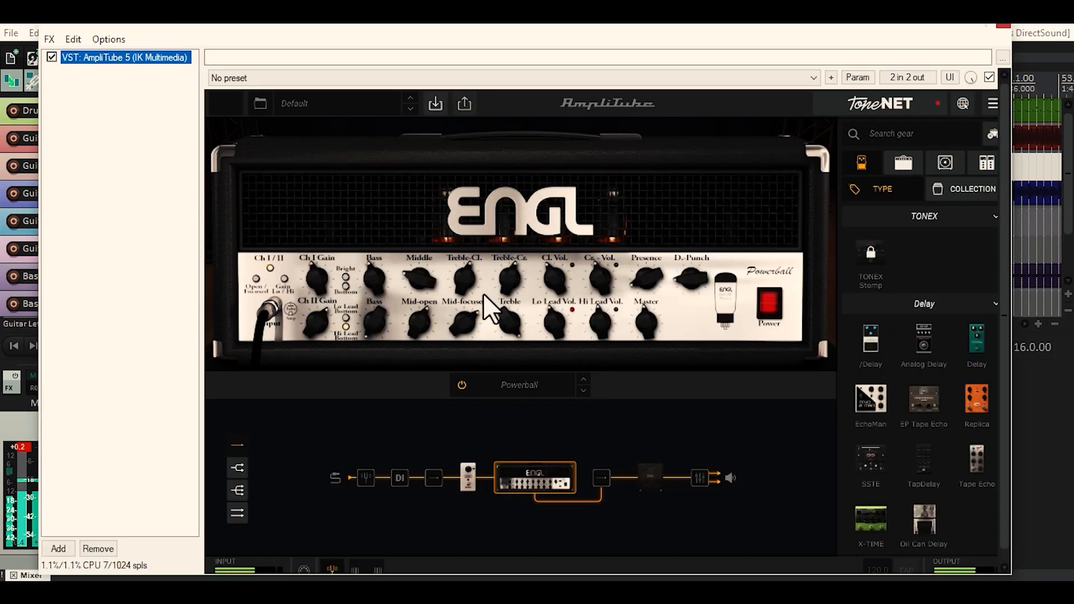
click(511, 326)
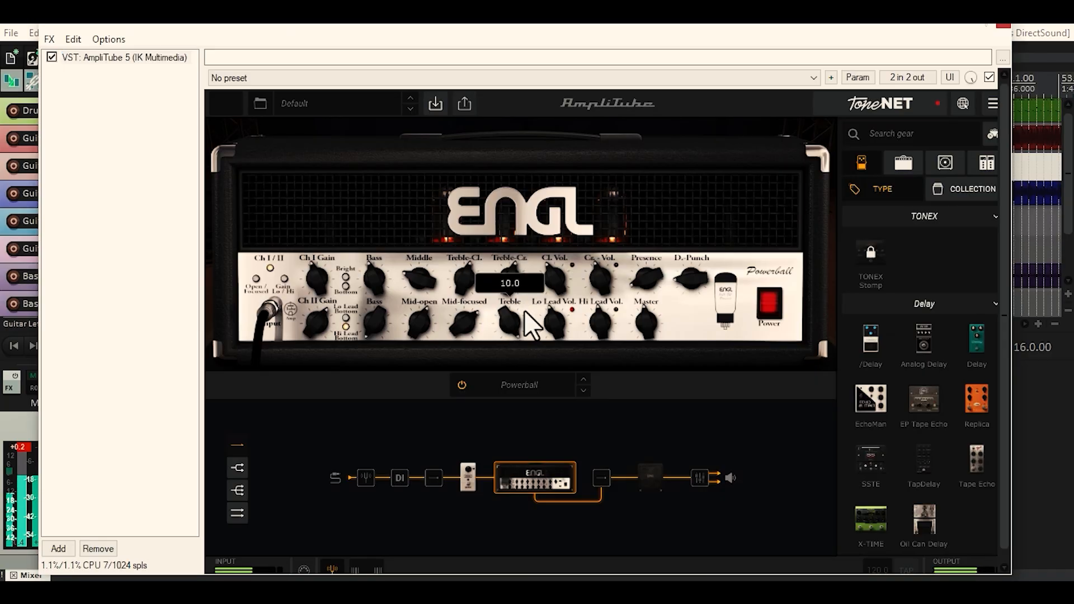
click(652, 475)
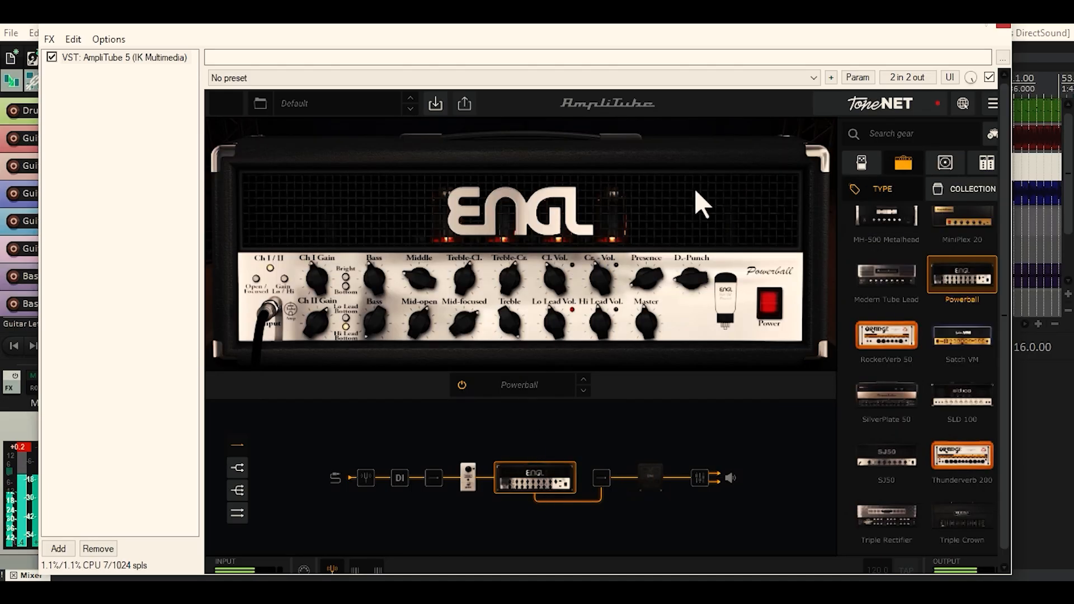
click(1002, 22)
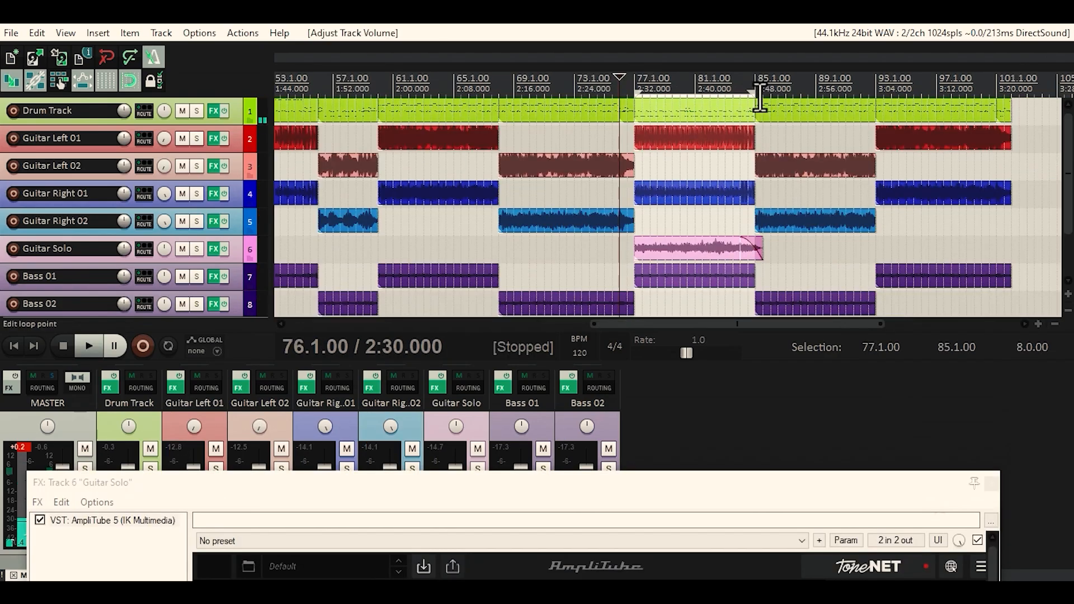
- Extend the guitar solo's time selection to 85.3.00, enable repeat and play from 77.1.00
drag(757, 96, 760, 99)
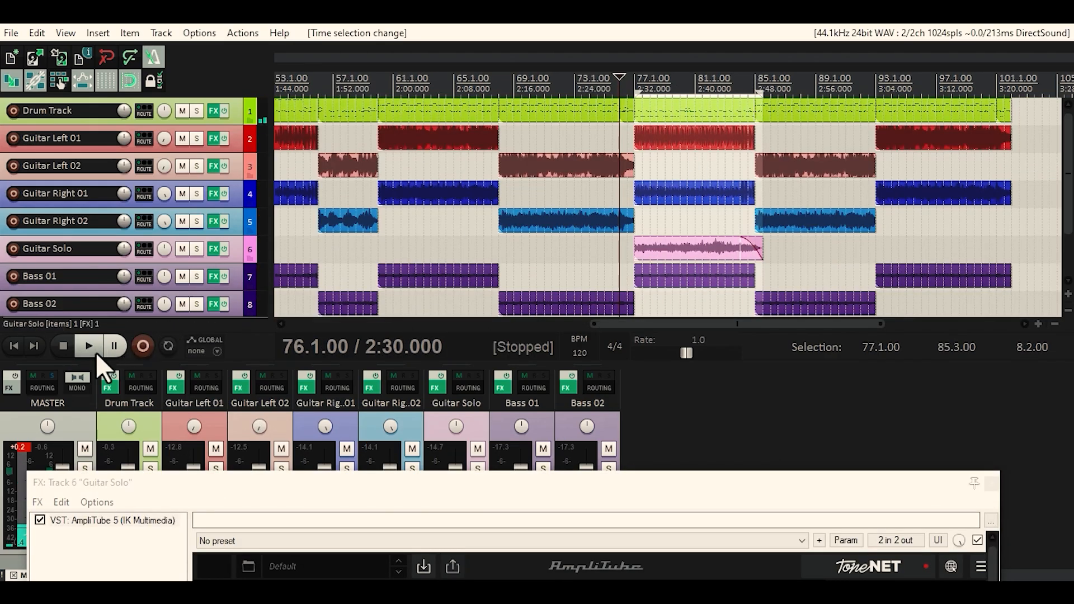
click(168, 347)
click(86, 348)
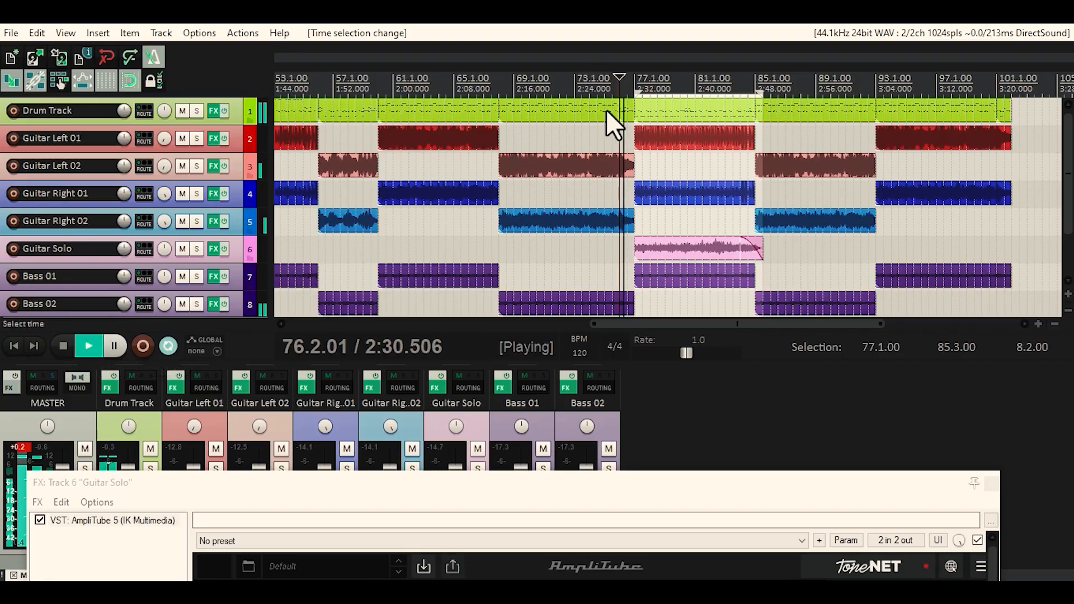
click(637, 84)
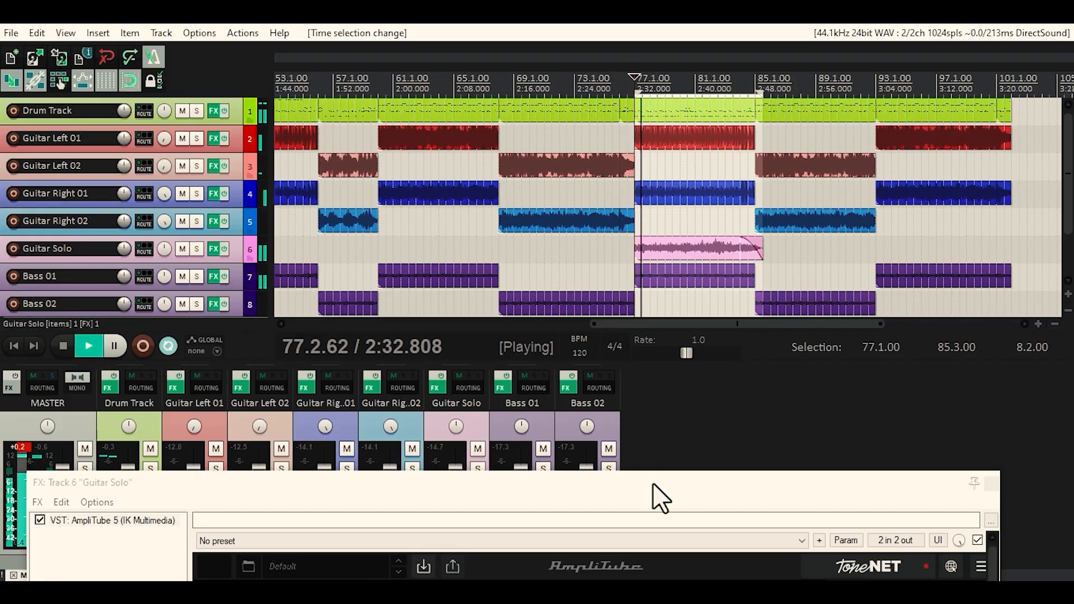
- Adjust the Powerball amp's Master knob and check its Presence in the Guitar Solo's AmpliTube 5 during playback
drag(658, 486, 654, 121)
mouse_move(633, 419)
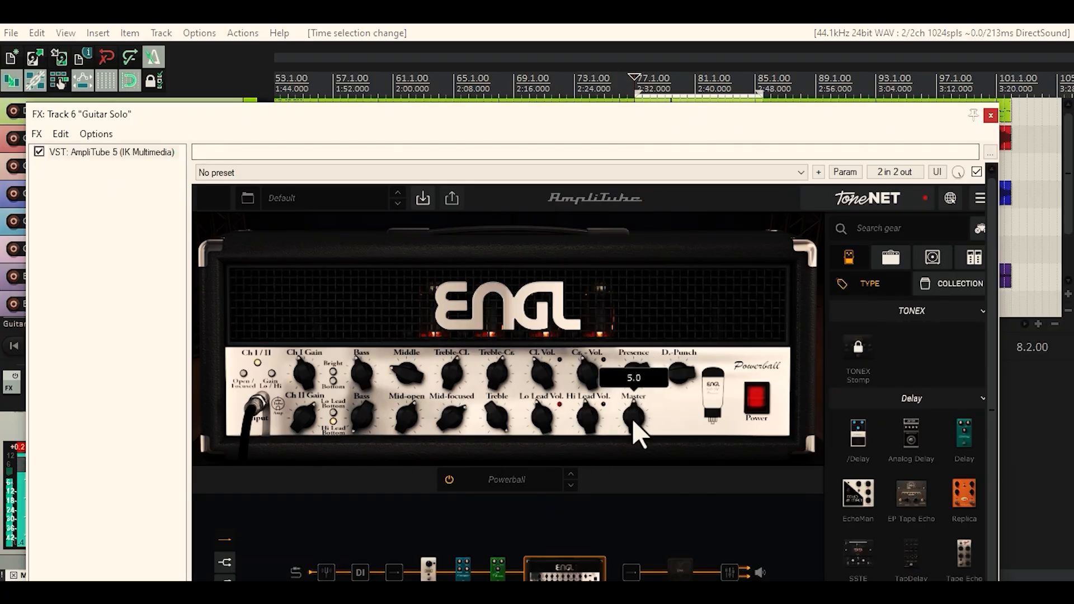
drag(633, 420, 650, 437)
drag(649, 435, 641, 429)
click(645, 377)
drag(690, 125, 709, 65)
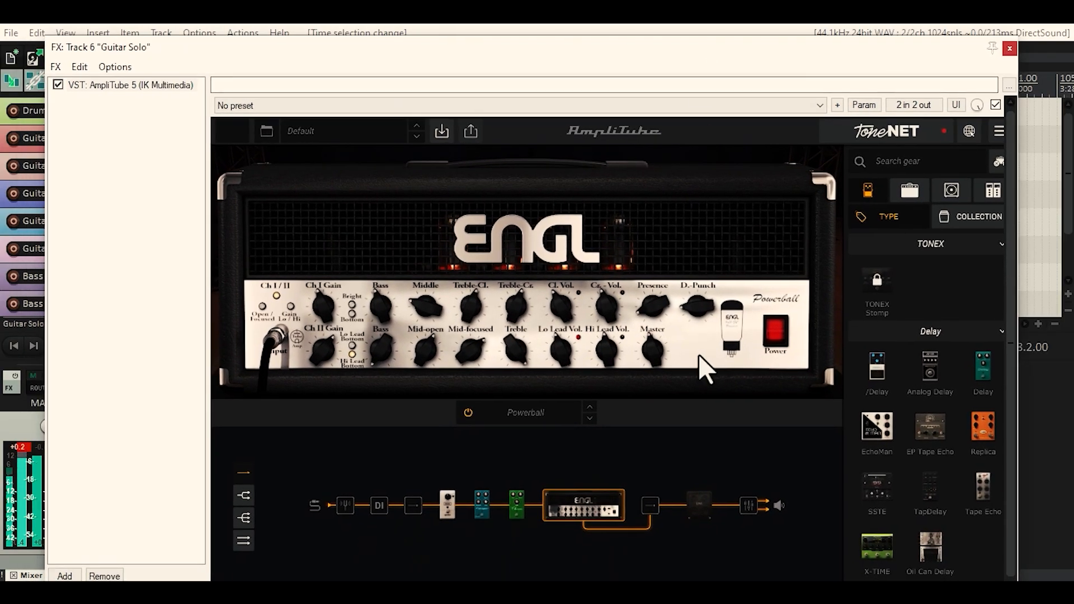
- Reposition the Condenser 12 and Condenser 87 microphones slightly in front of the Guitar Solo's E 412 Standard cabinet
click(700, 504)
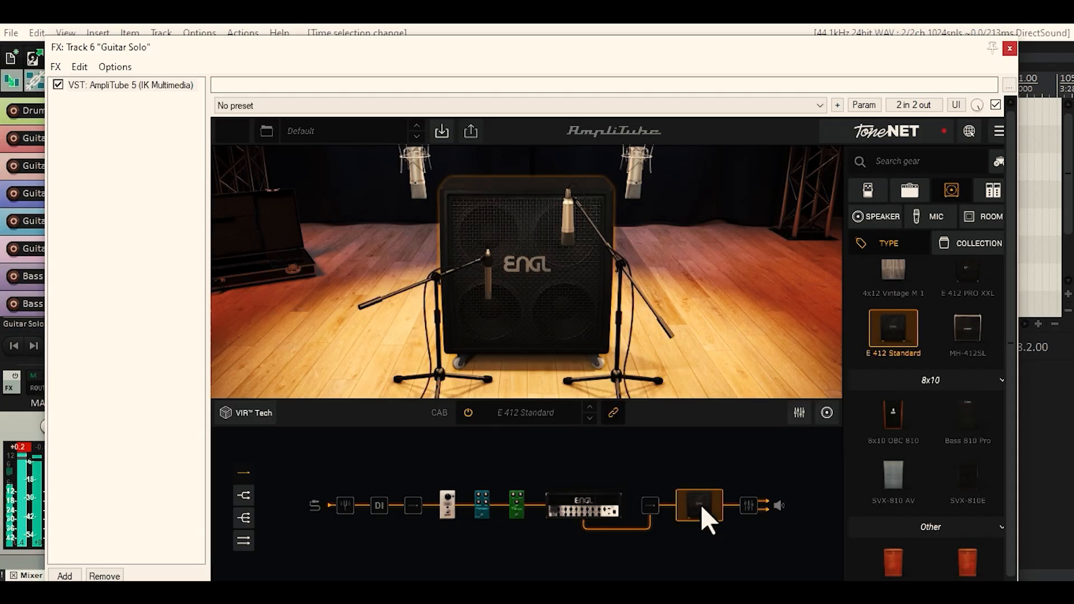
click(488, 287)
mouse_move(489, 309)
mouse_down()
mouse_move(485, 235)
mouse_move(490, 307)
mouse_up()
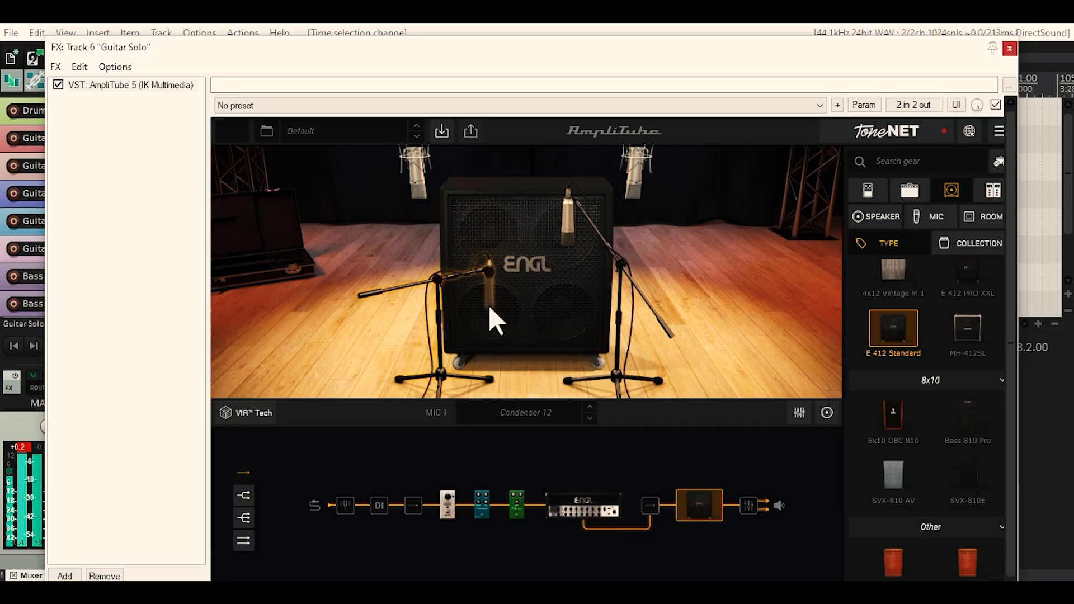
mouse_move(566, 230)
mouse_down()
mouse_move(566, 300)
mouse_move(564, 236)
mouse_up()
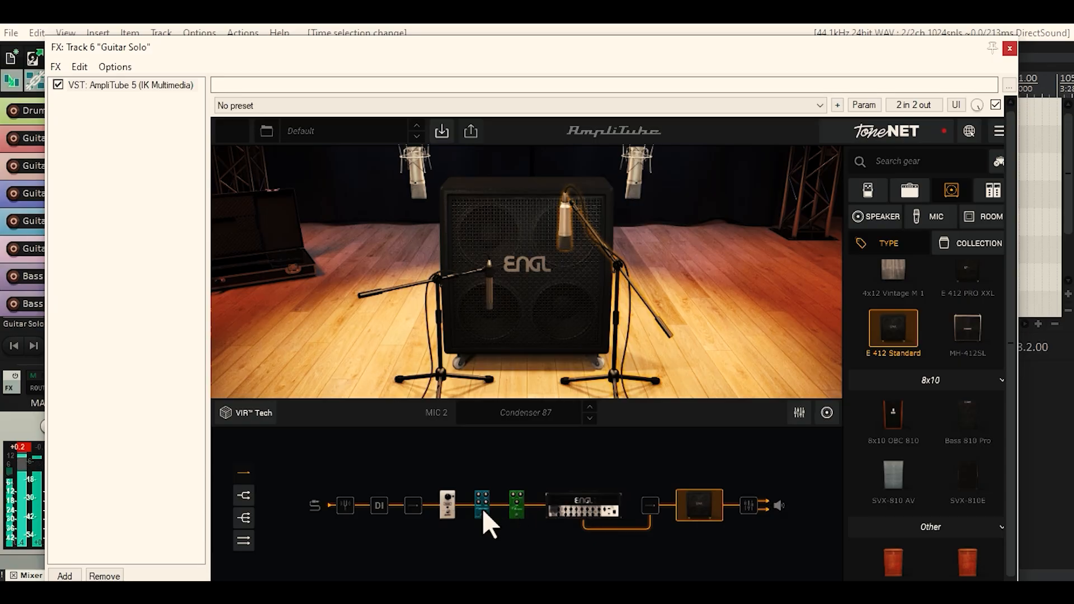
- Examine the Chorus pedal's settings in the Guitar Solo's AmpliTube 5 chain and return to the amp
click(517, 505)
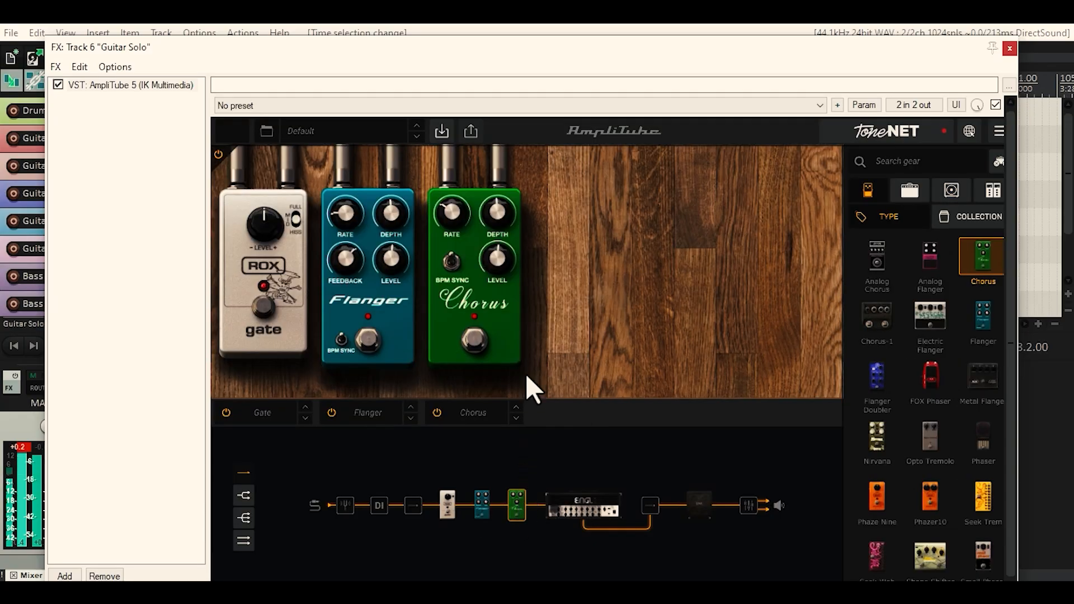
mouse_move(496, 250)
click(594, 494)
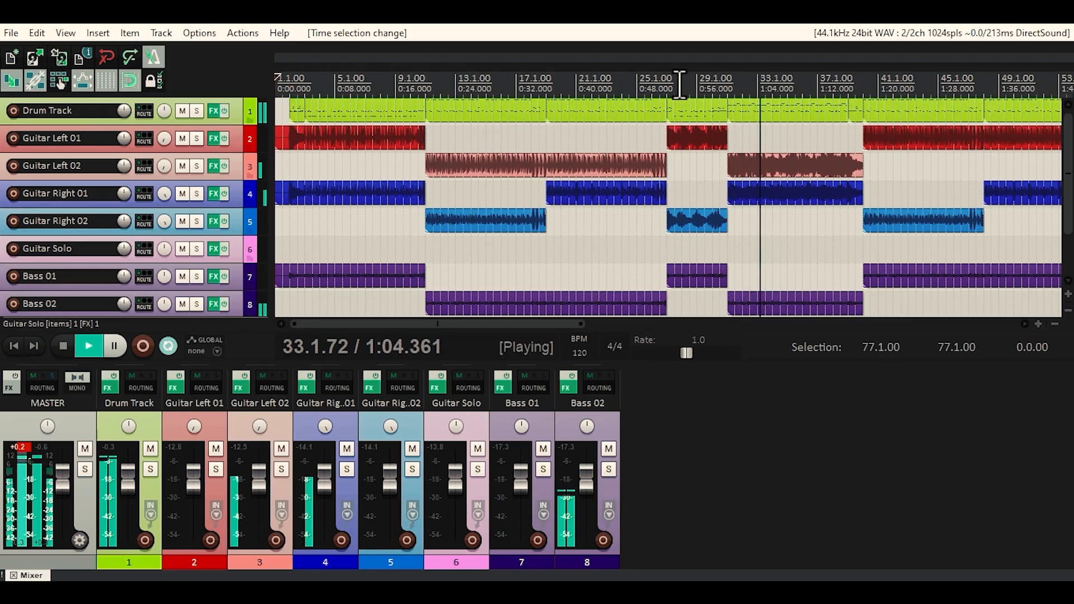
- Stop playback and render the project to the audio file Episode 1.wav
key(space)
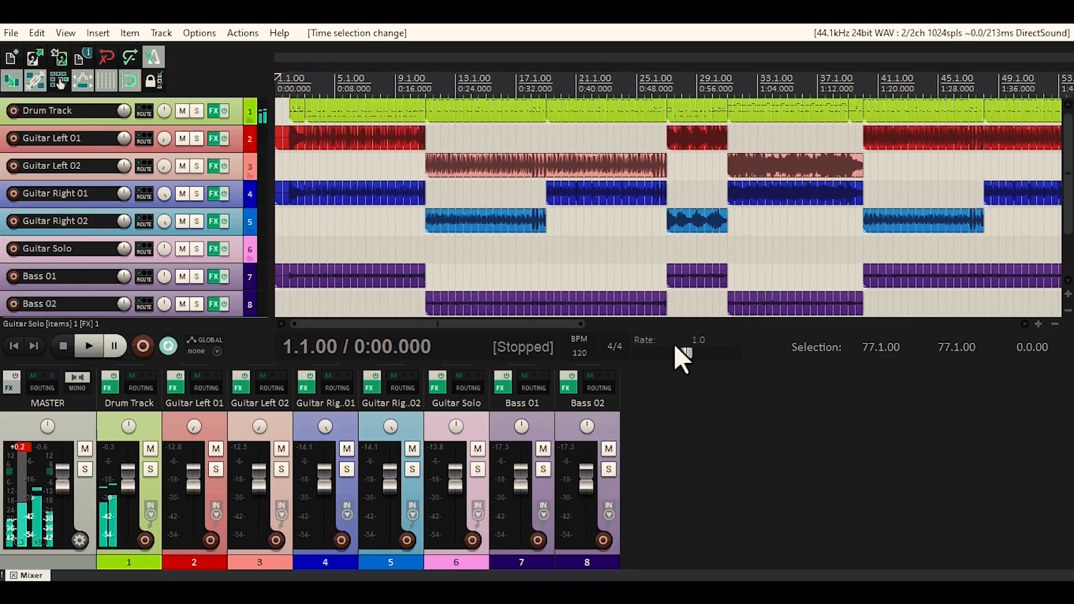
key(ctrl+alt+r)
drag(634, 214, 520, 214)
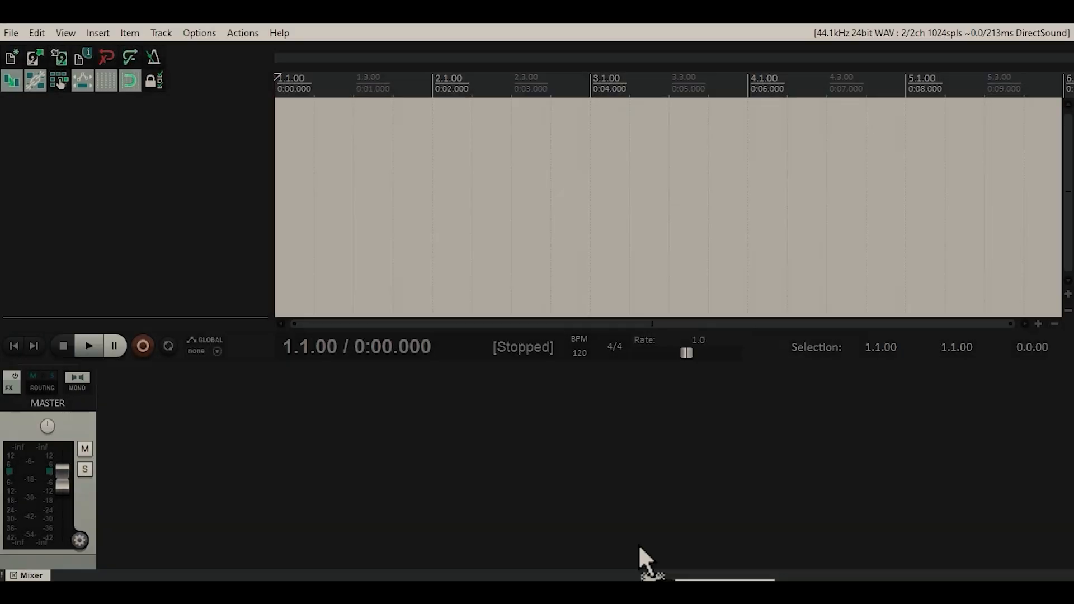
- Import Episode 1.wav at 1.1.00 as a track in an empty project and play the whole mix
drag(639, 544, 283, 187)
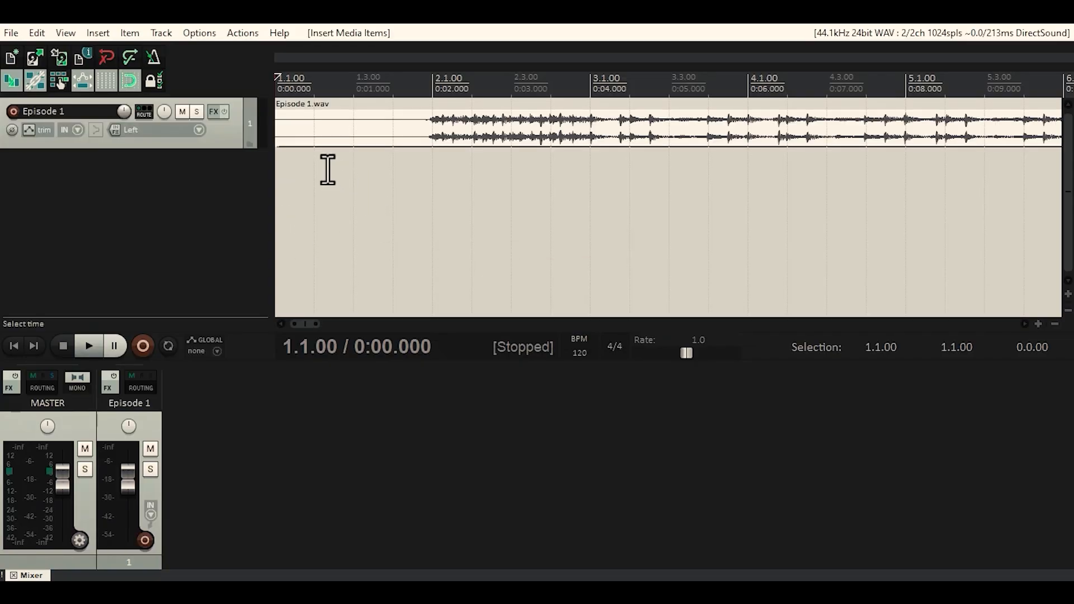
scroll(327, 170, down, 8)
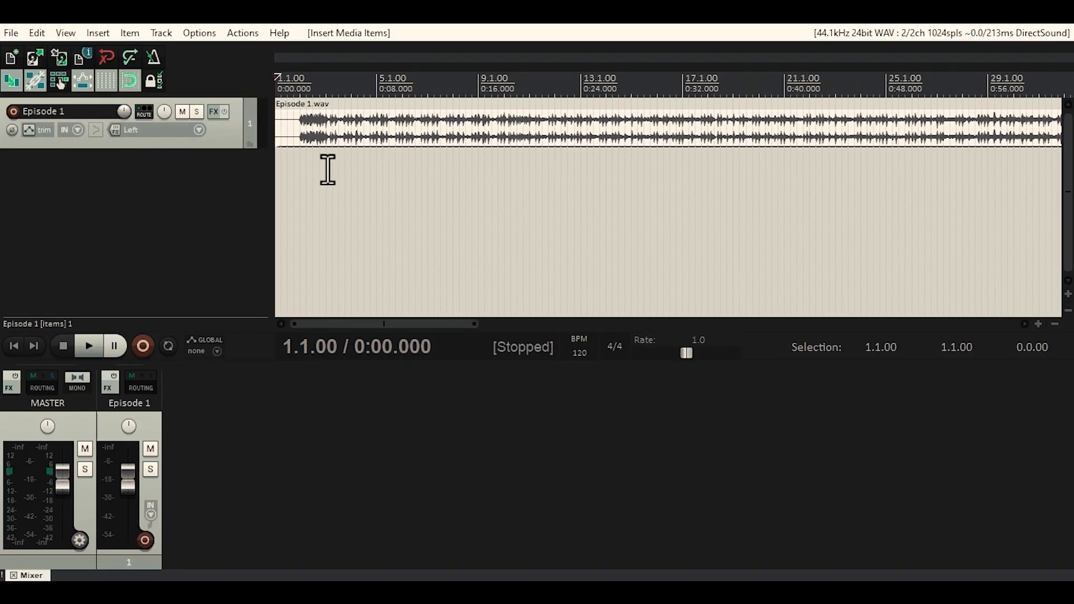
scroll(328, 169, down, 6)
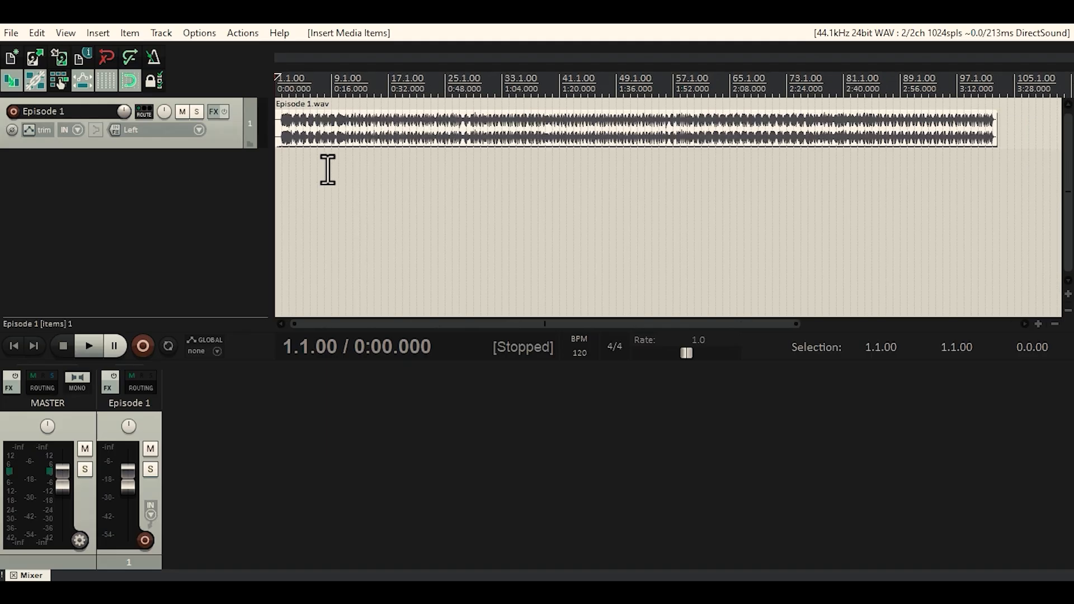
scroll(327, 169, down, 1)
key(space)
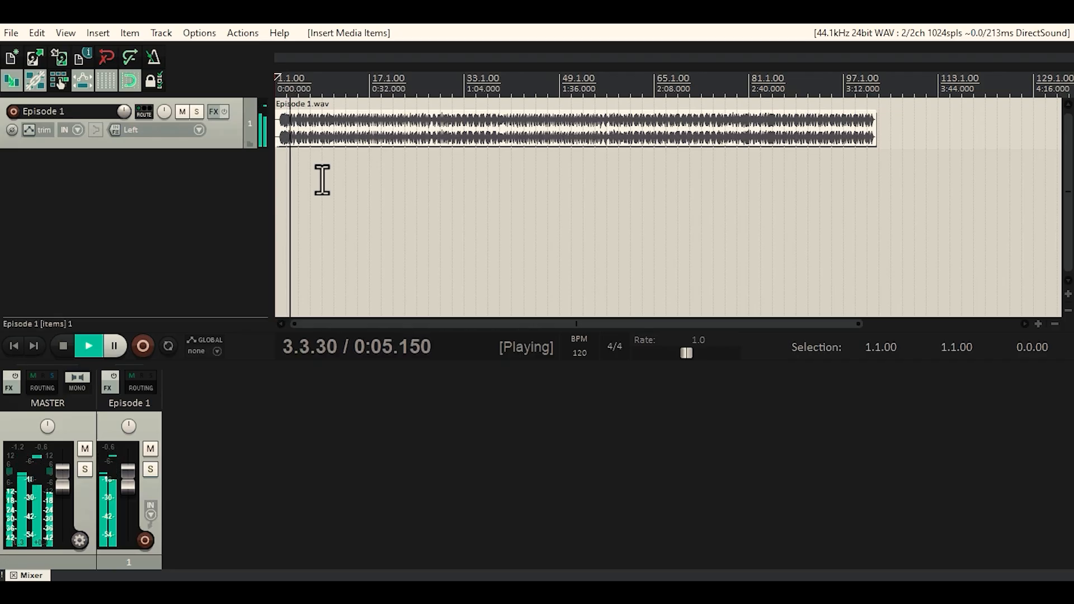
- Add the EZmix (Toontrack) plugin to the Episode 1 track and load the Master1 preset from the Master type
click(211, 111)
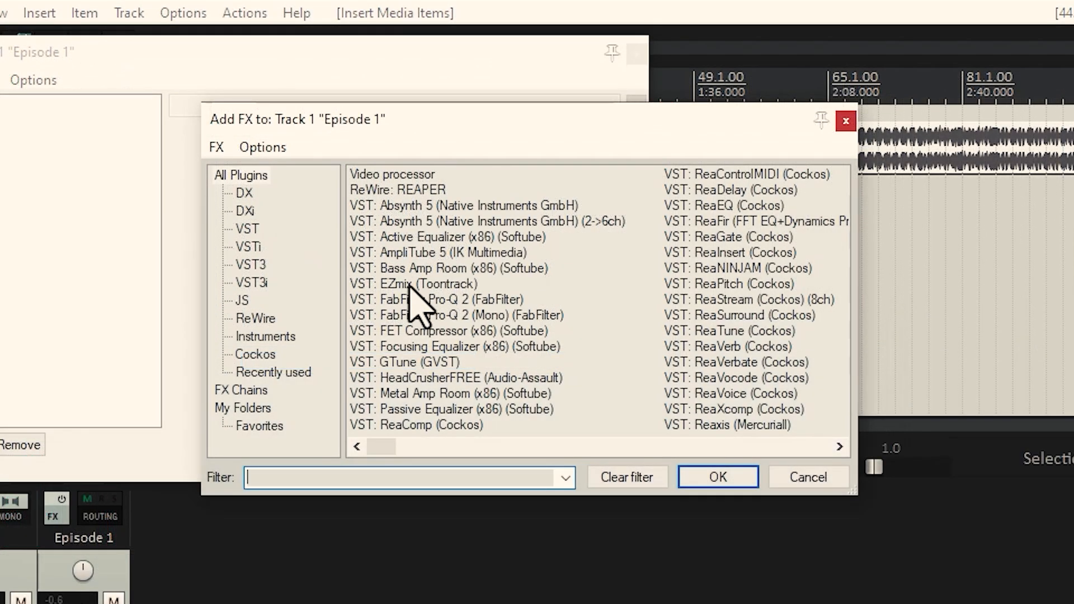
click(362, 227)
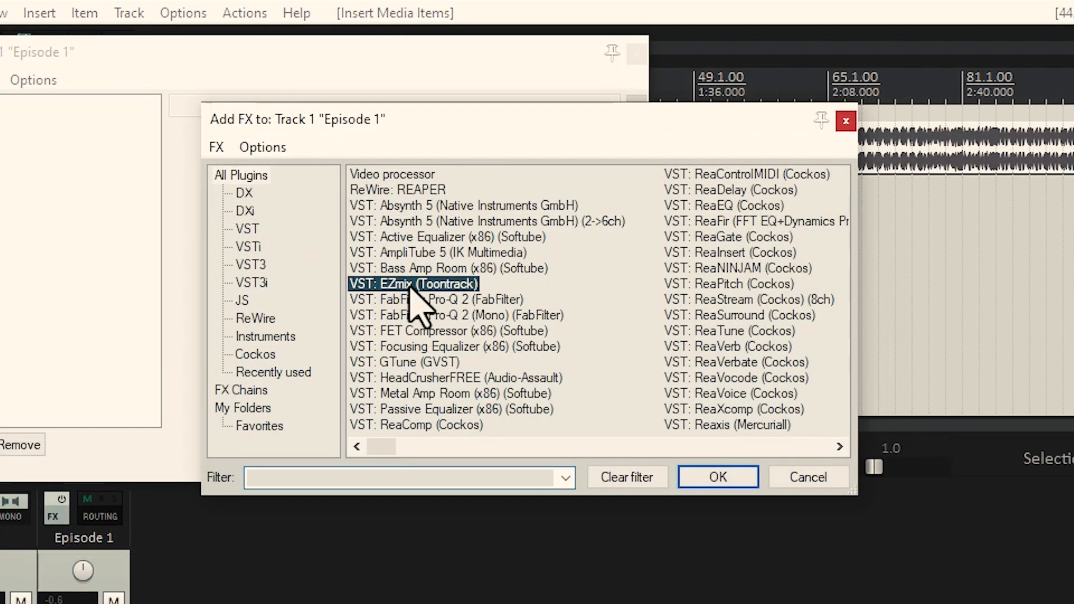
click(711, 479)
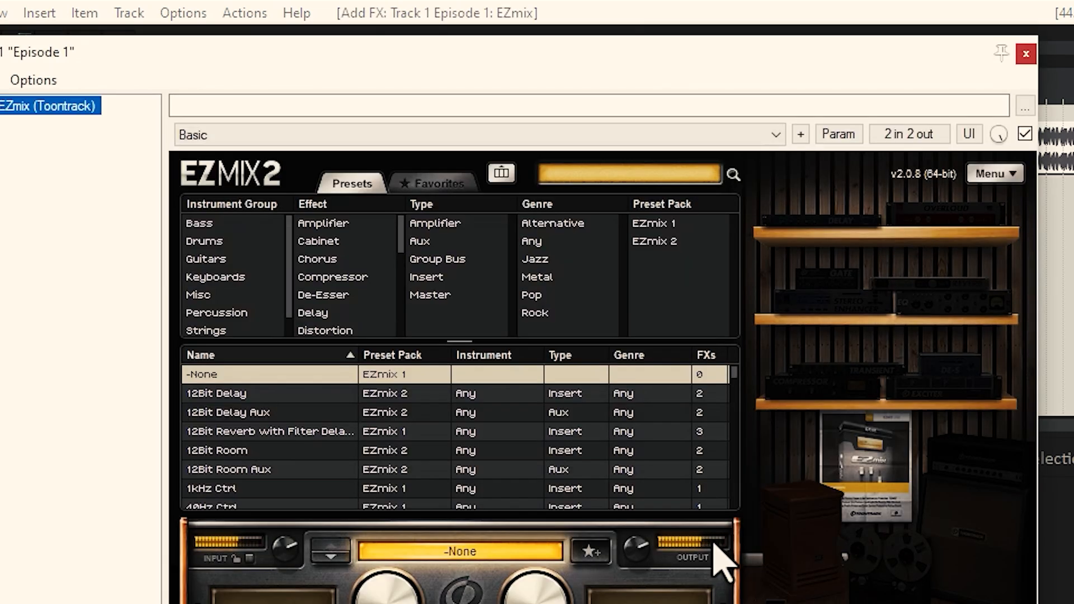
click(428, 294)
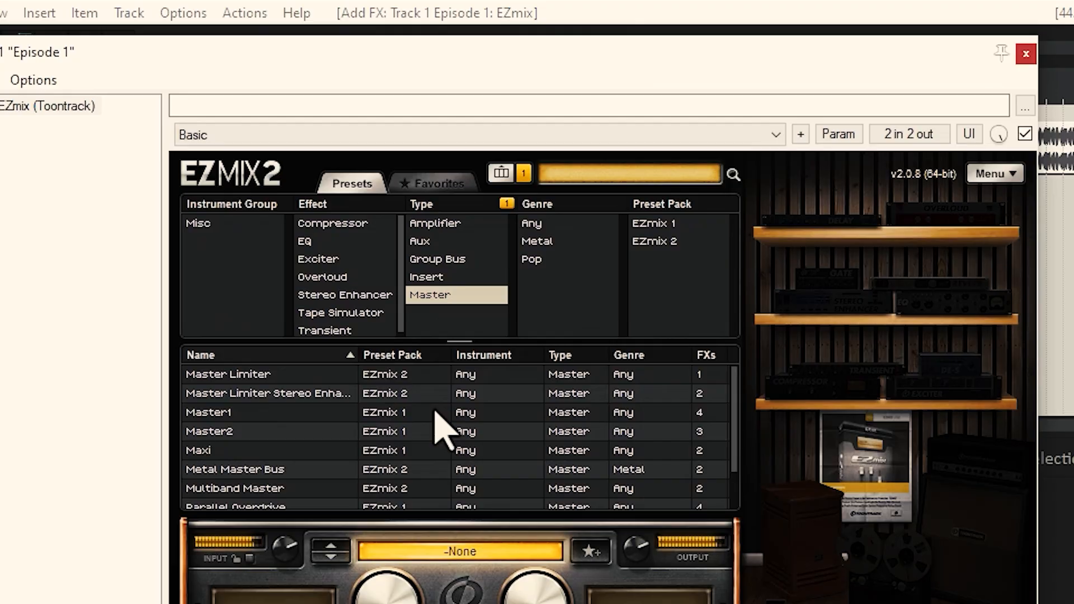
click(305, 415)
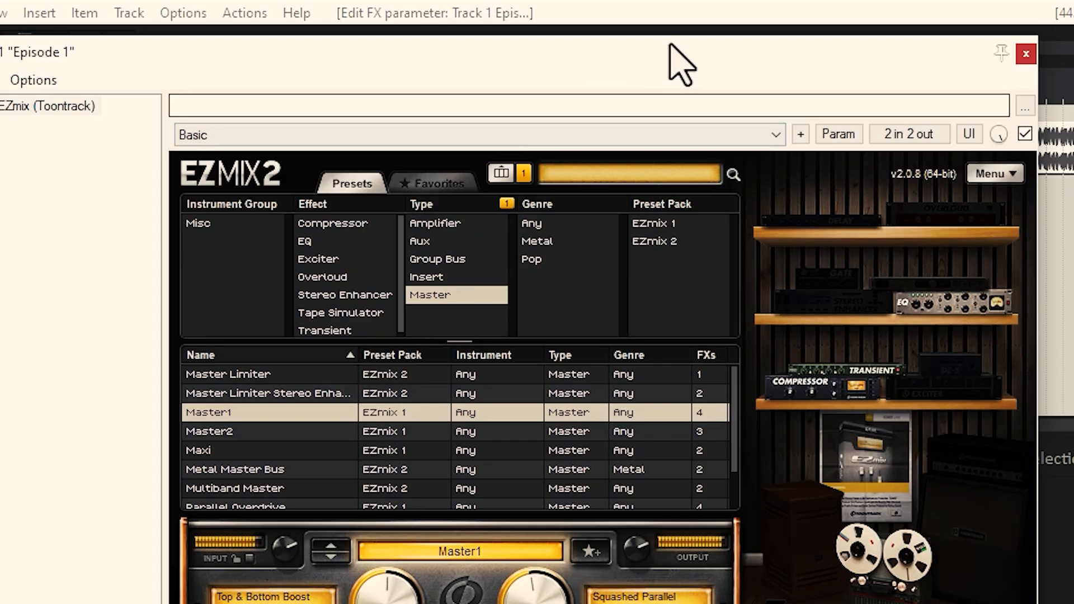
- Audition the EZmix presets Master2, Metal Master Bus, Master1 and Multiband Master on the playing Episode 1 track
drag(670, 44, 821, 216)
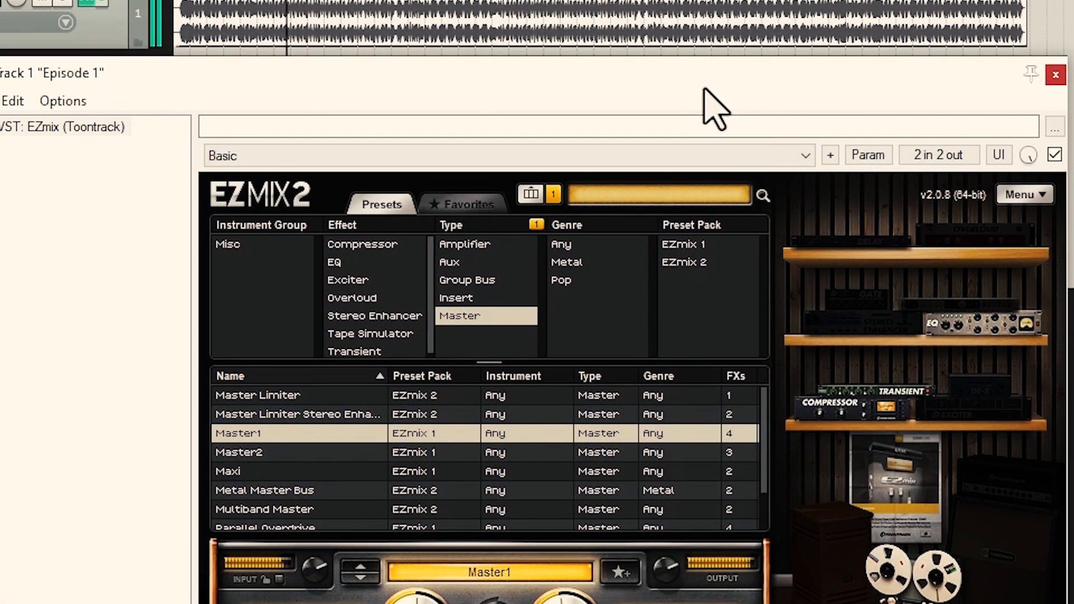
drag(703, 88, 705, 91)
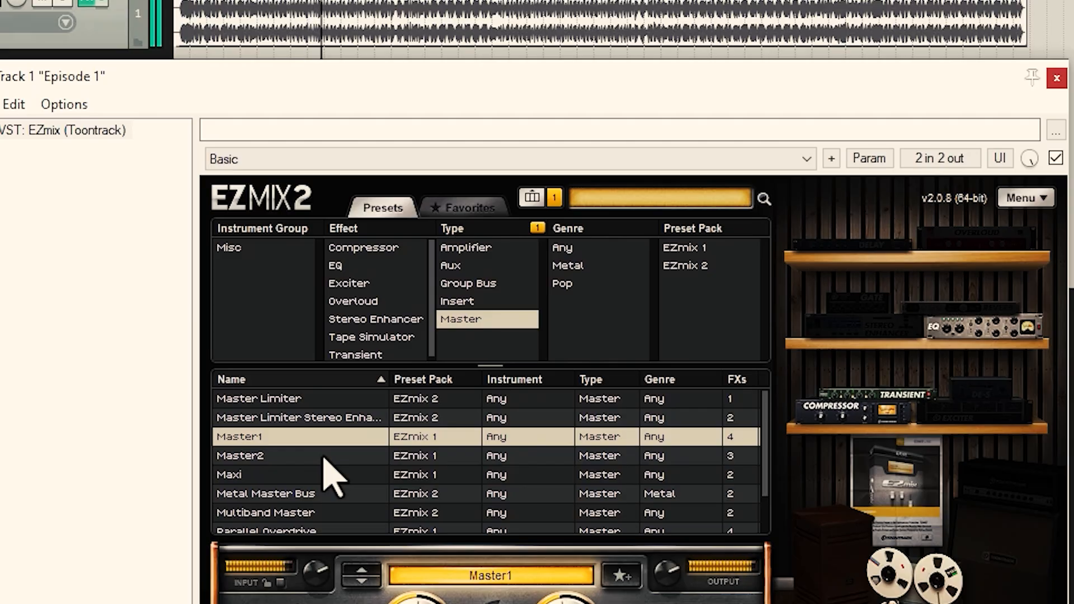
click(323, 455)
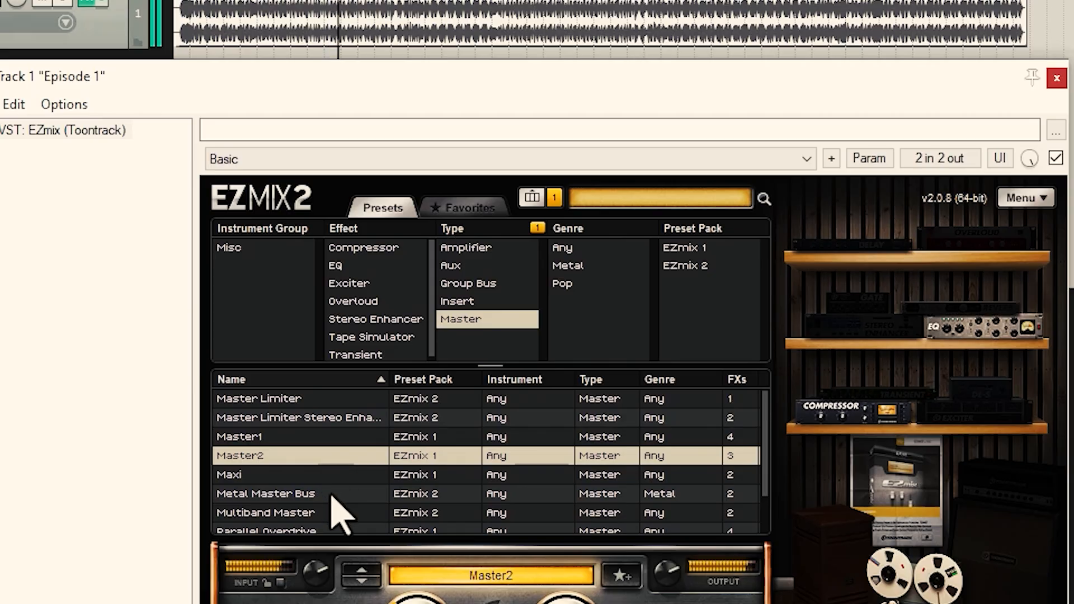
click(330, 495)
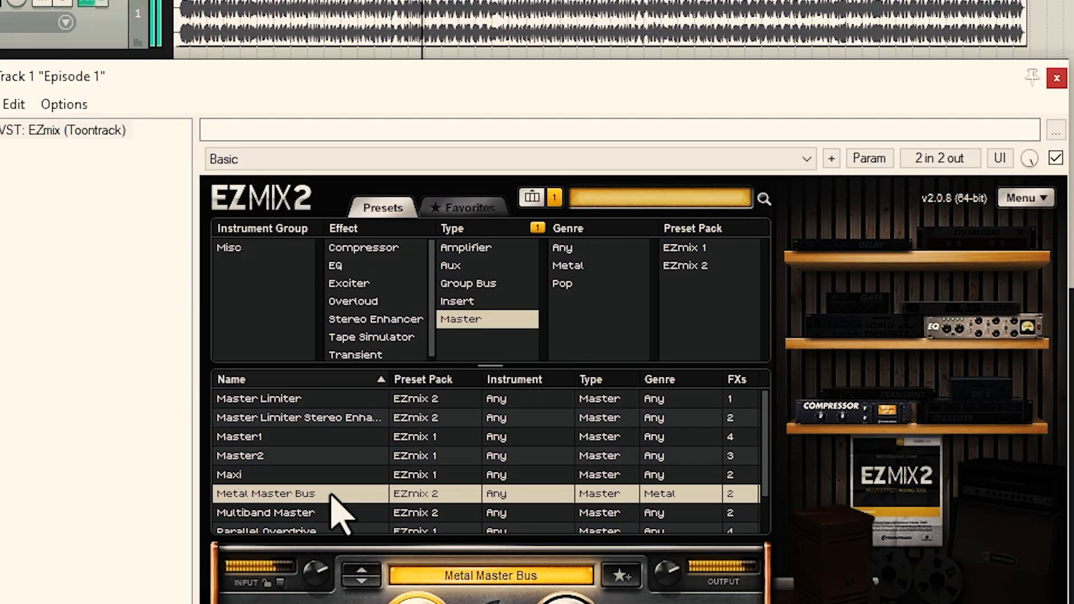
click(343, 455)
click(343, 437)
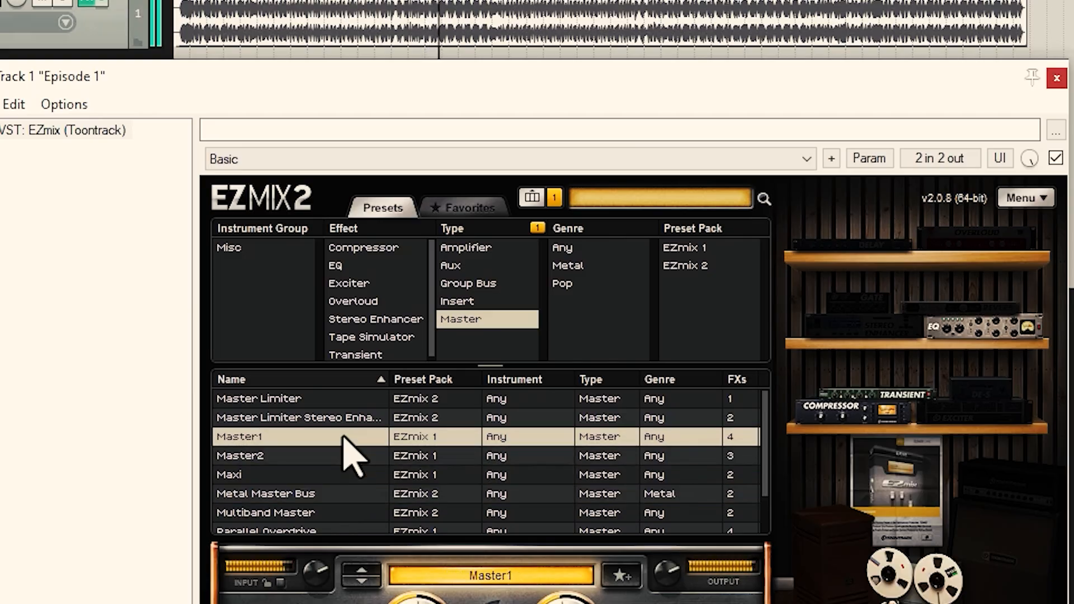
scroll(340, 468, down, 2)
click(339, 475)
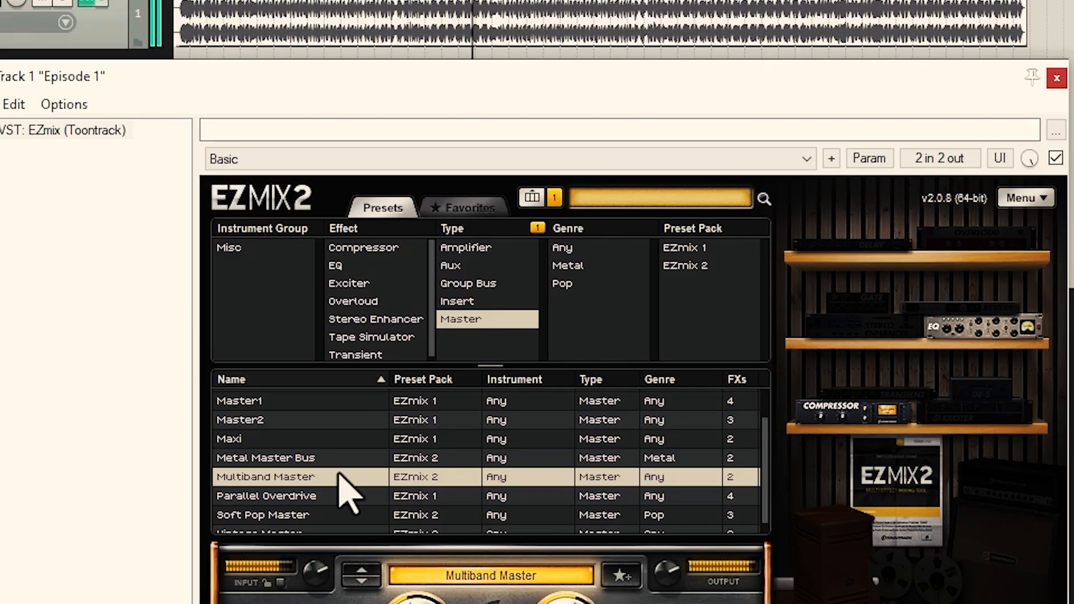
scroll(347, 492, down, 1)
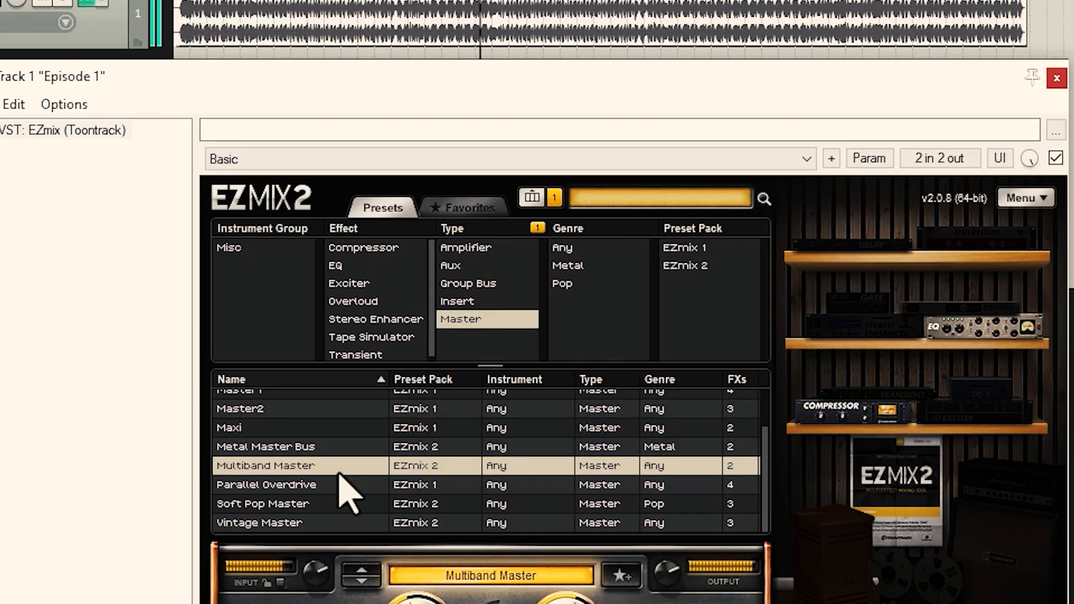
scroll(347, 492, up, 3)
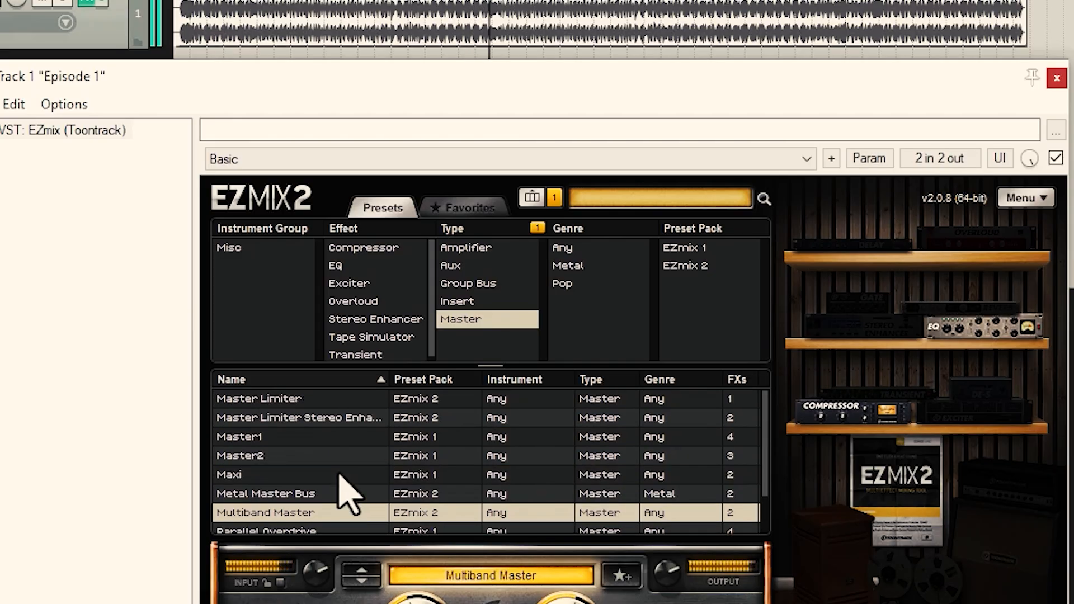
- Compare the Master Limiter Stereo Enhancer, Master1, Master2 and Metal Master Bus presets, load Master2 and close the effects window
click(347, 417)
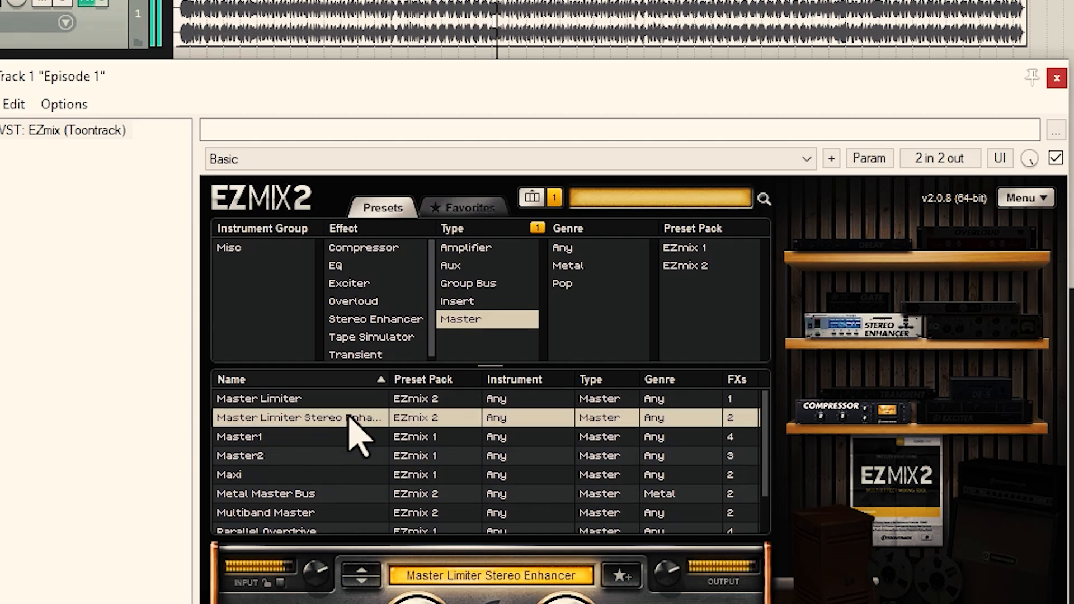
click(352, 438)
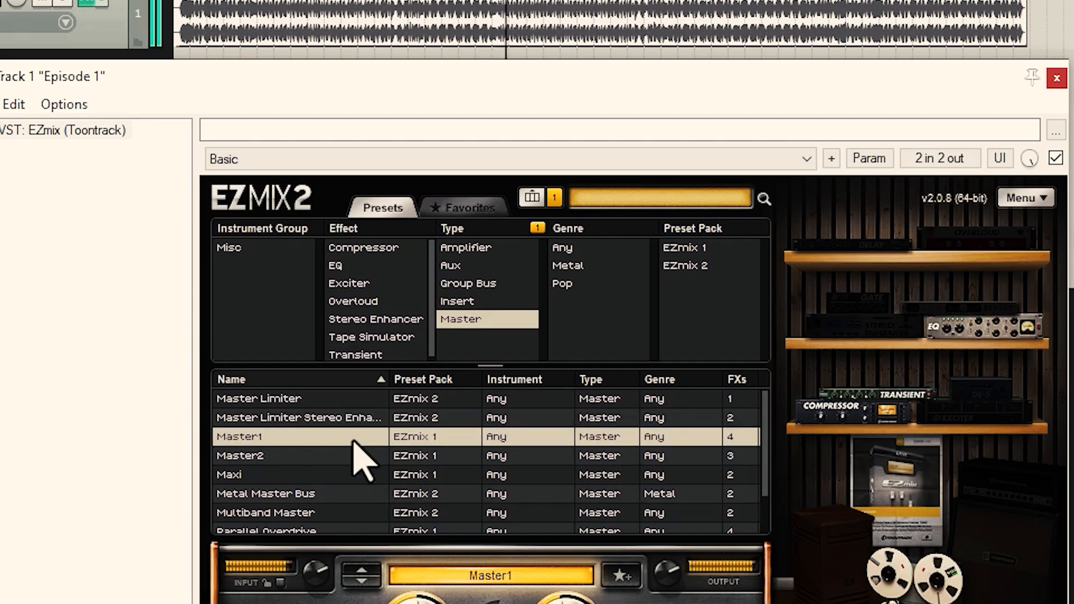
click(353, 456)
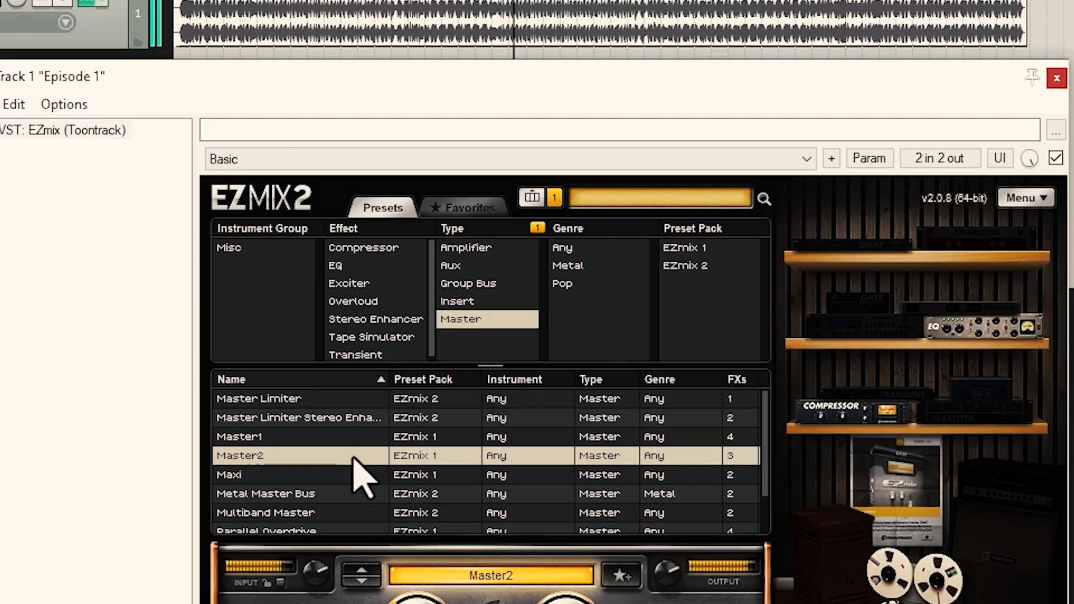
click(353, 493)
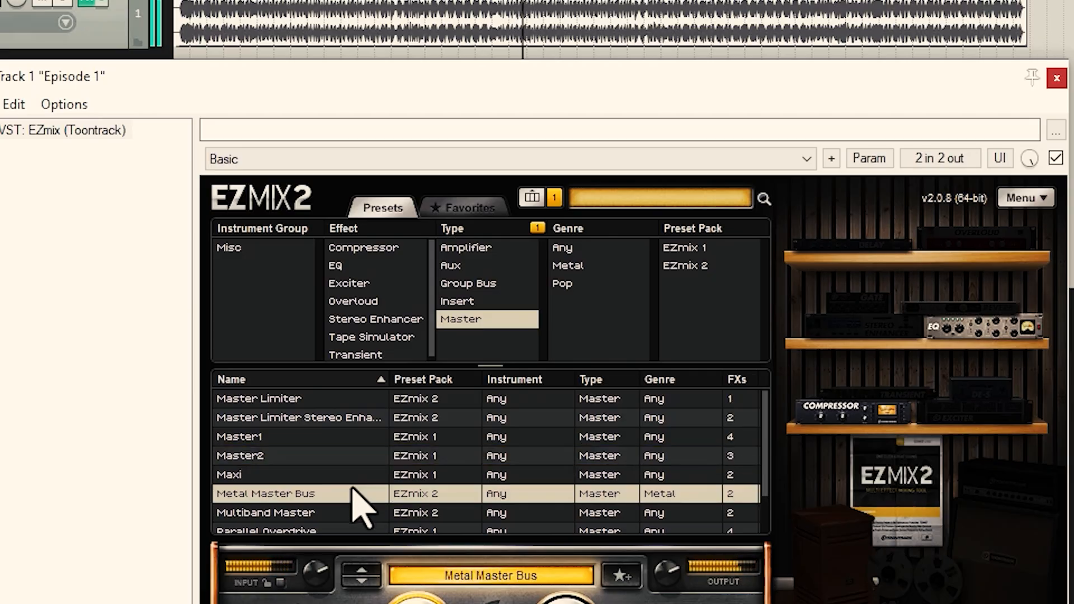
click(345, 455)
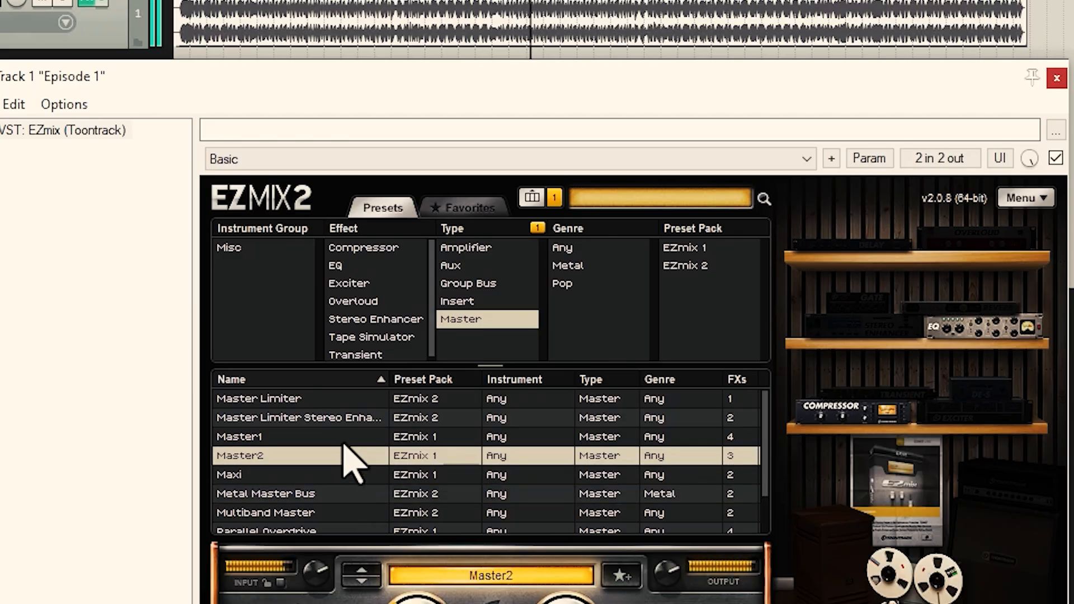
click(342, 437)
click(338, 459)
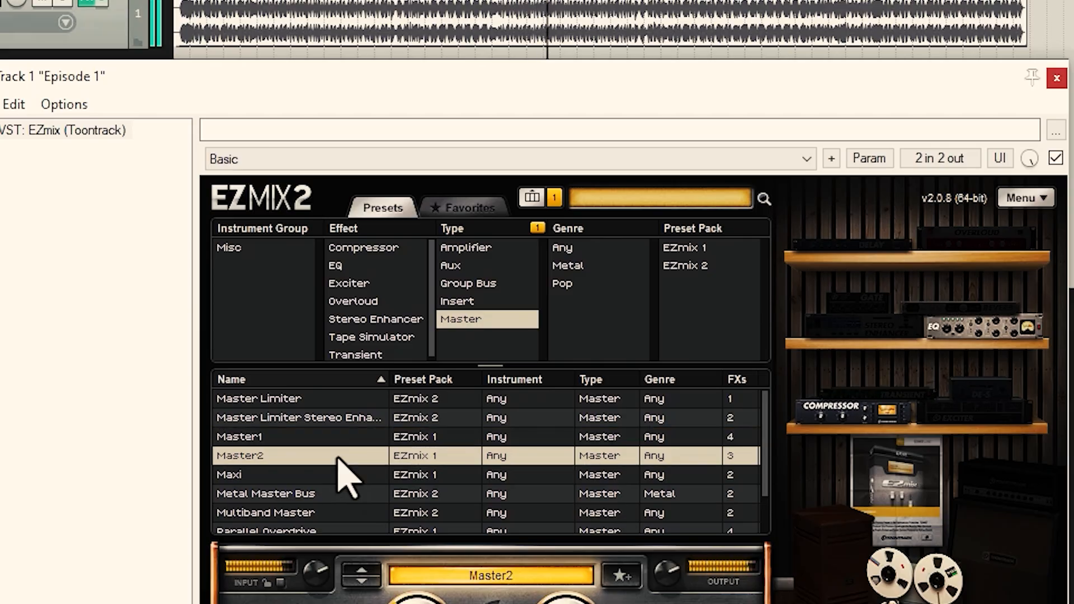
click(1056, 78)
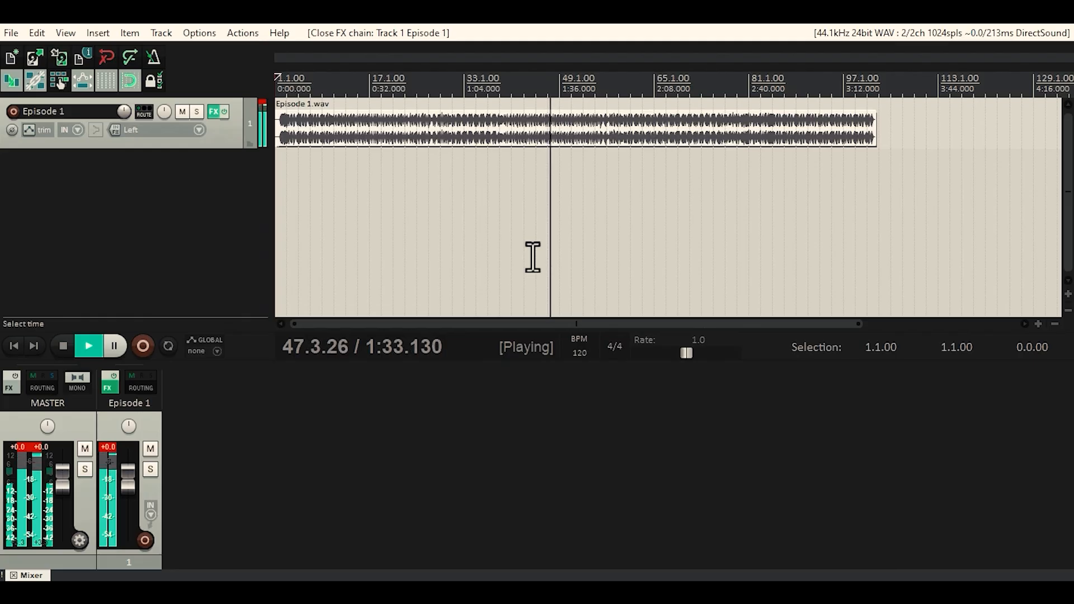
- Restart playback of the mastered mix from 1.1.00 and increase the Episode 1 track's height
key(space)
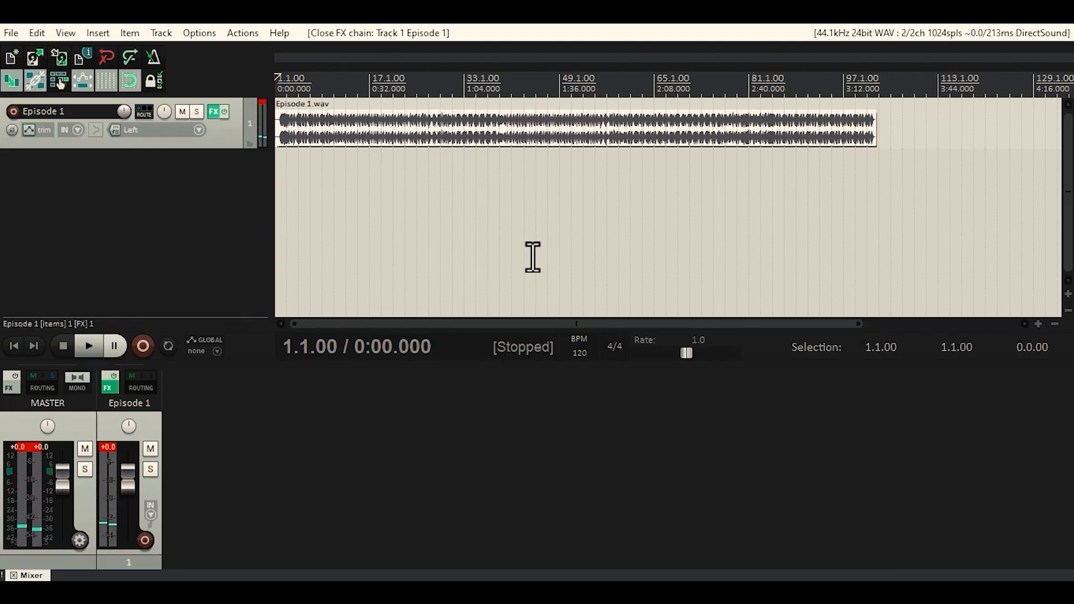
key(space)
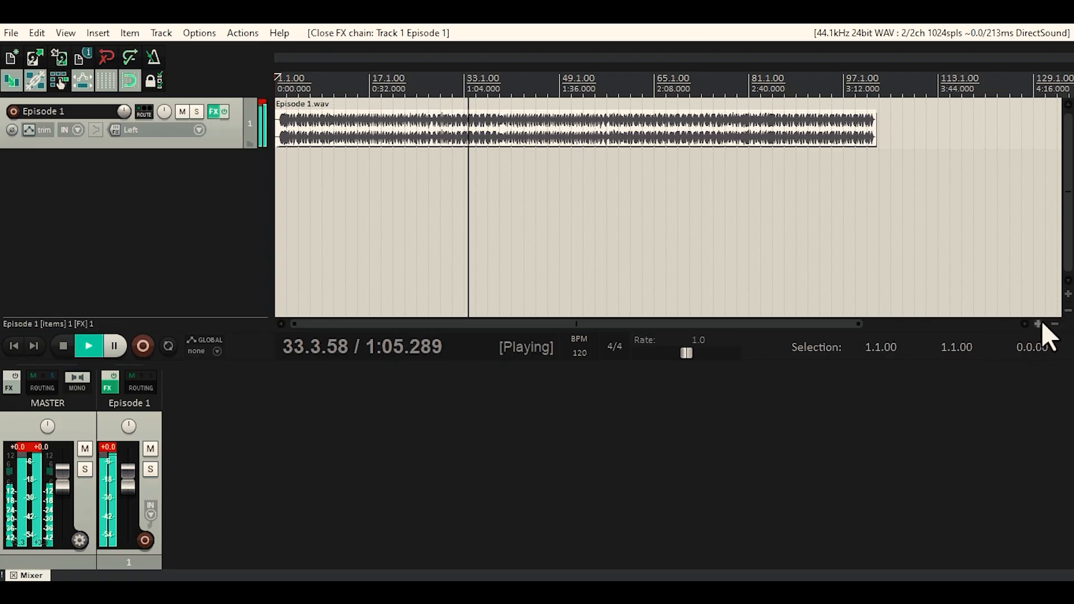
click(1068, 293)
click(1067, 293)
click(1068, 294)
click(1068, 293)
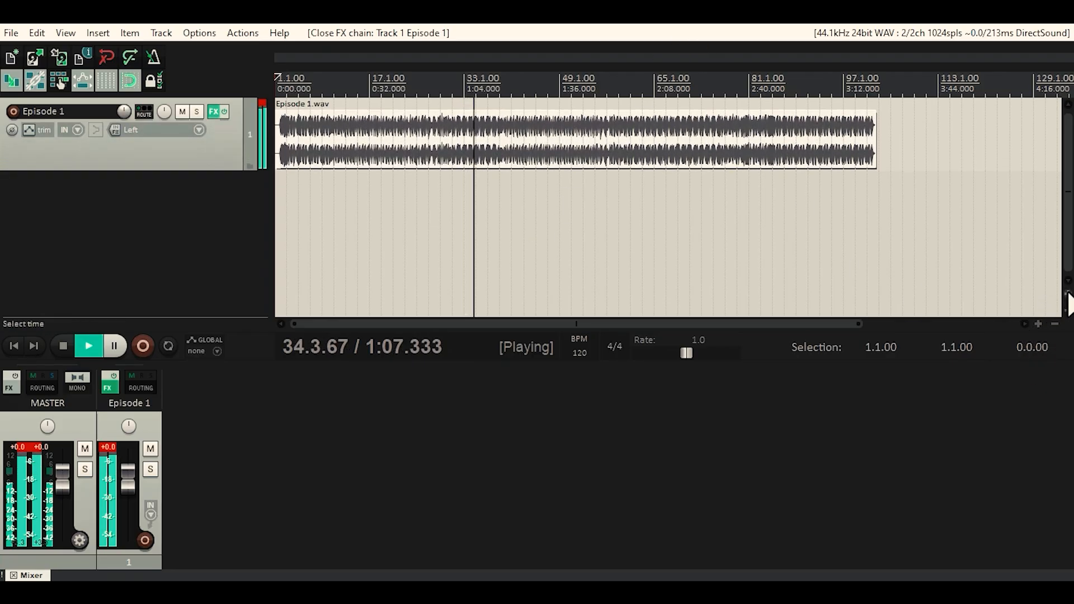
click(1068, 294)
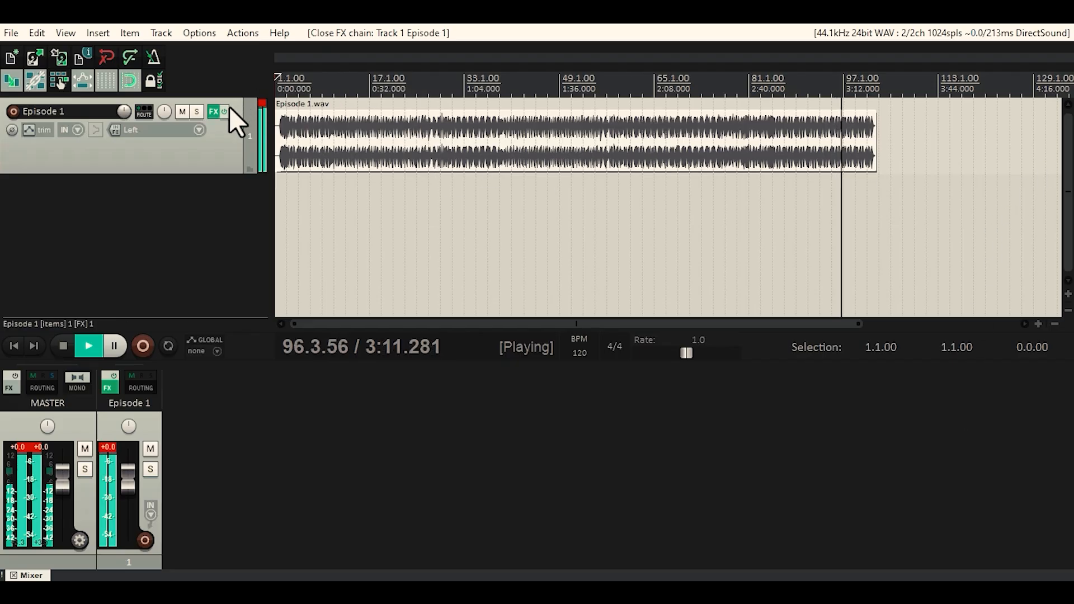
- Reopen the Episode 1 track's effects chain and stop playback
click(211, 115)
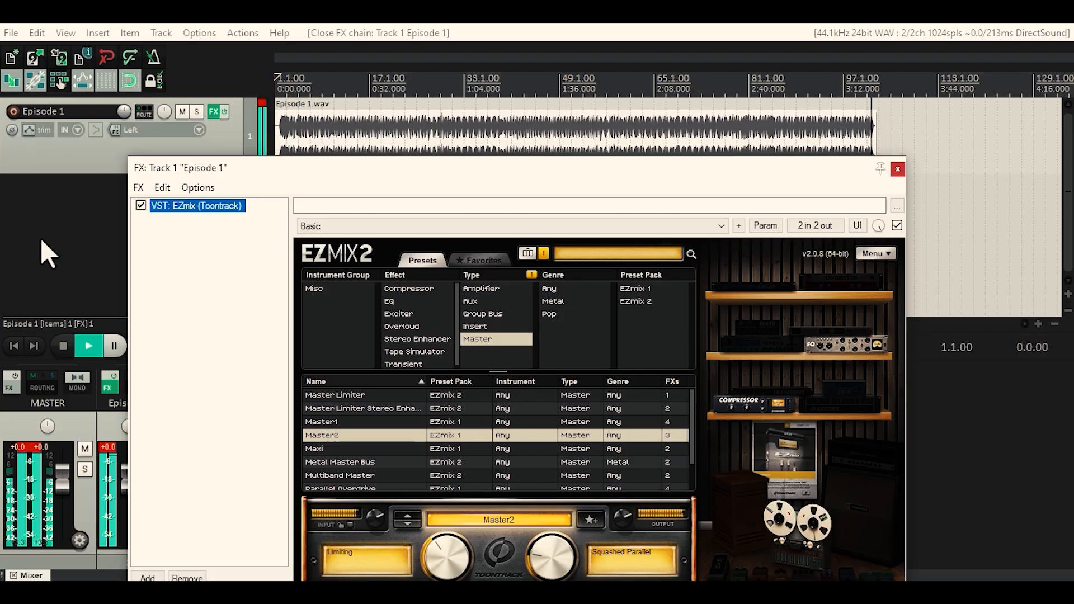
key(space)
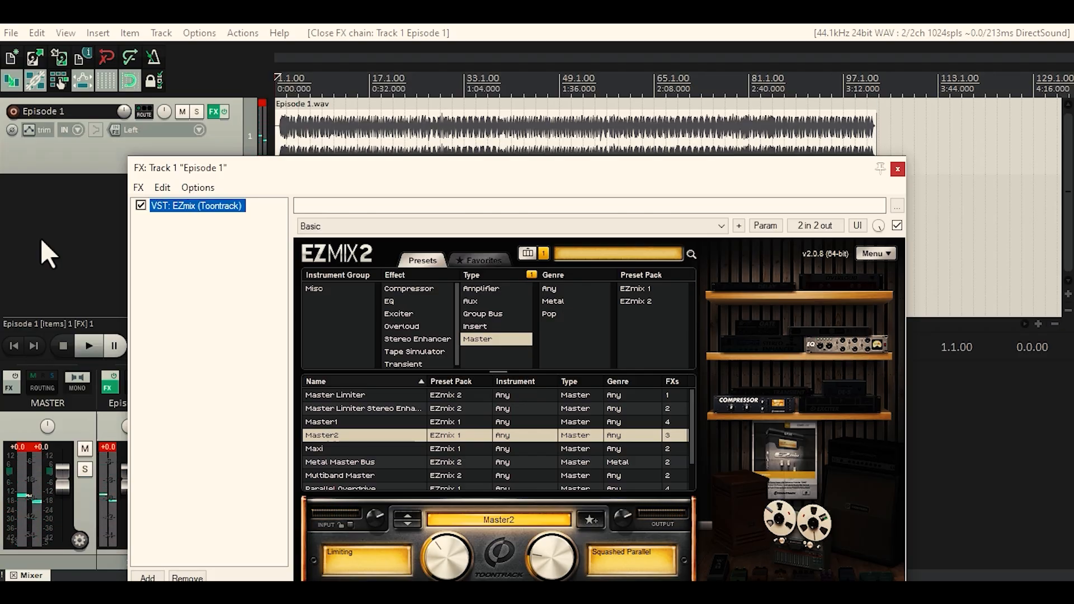